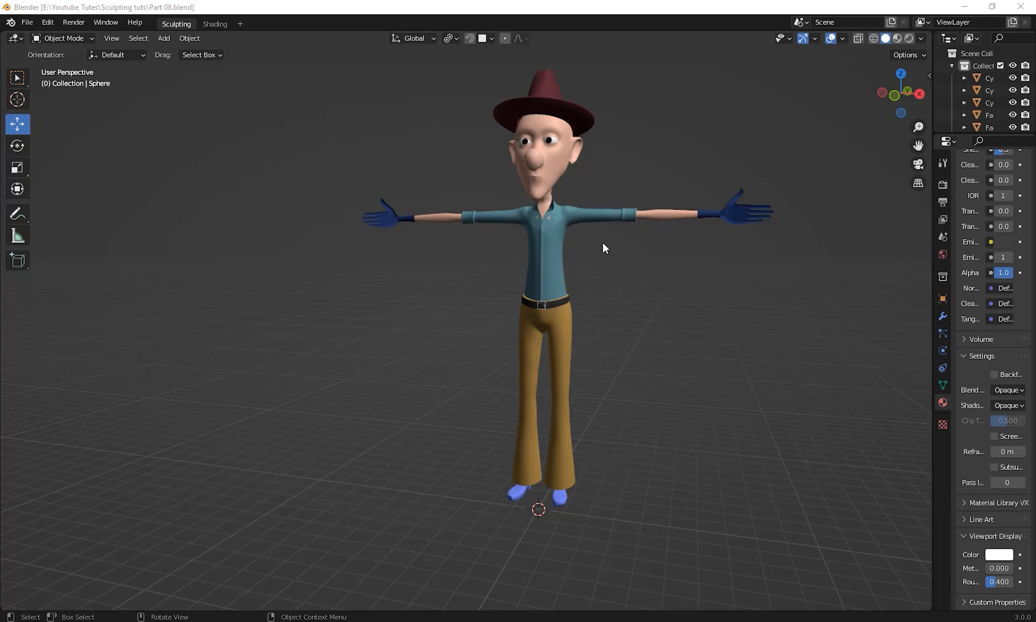
Enlarge the Outliner in height and width until the character's object names are readable
middle_drag(622, 268, 578, 271)
click(502, 199)
drag(949, 132, 948, 277)
drag(932, 222, 783, 225)
mouse_move(645, 293)
shift+middle_down()
mouse_move(620, 285)
mouse_move(628, 290)
shift+middle_up()
scroll(627, 287, up, 3)
middle_drag(561, 284, 481, 256)
shift+middle_drag(529, 285, 573, 309)
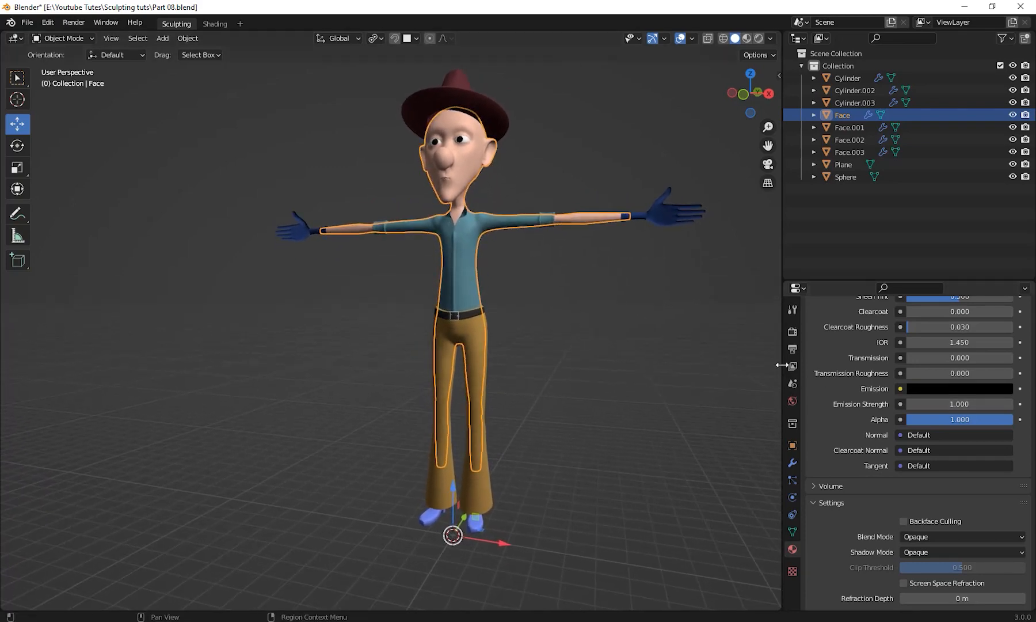
drag(782, 364, 898, 366)
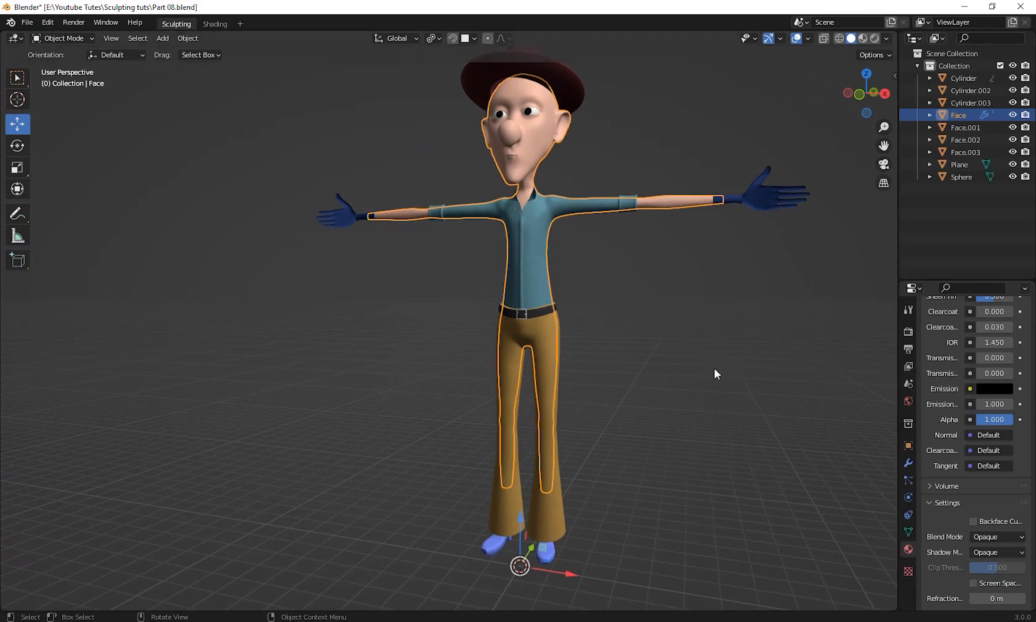
Examine the whole character in the viewport, from the hat and face down to the trousers and shoes
shift+middle_drag(714, 370, 621, 351)
scroll(622, 352, up, 3)
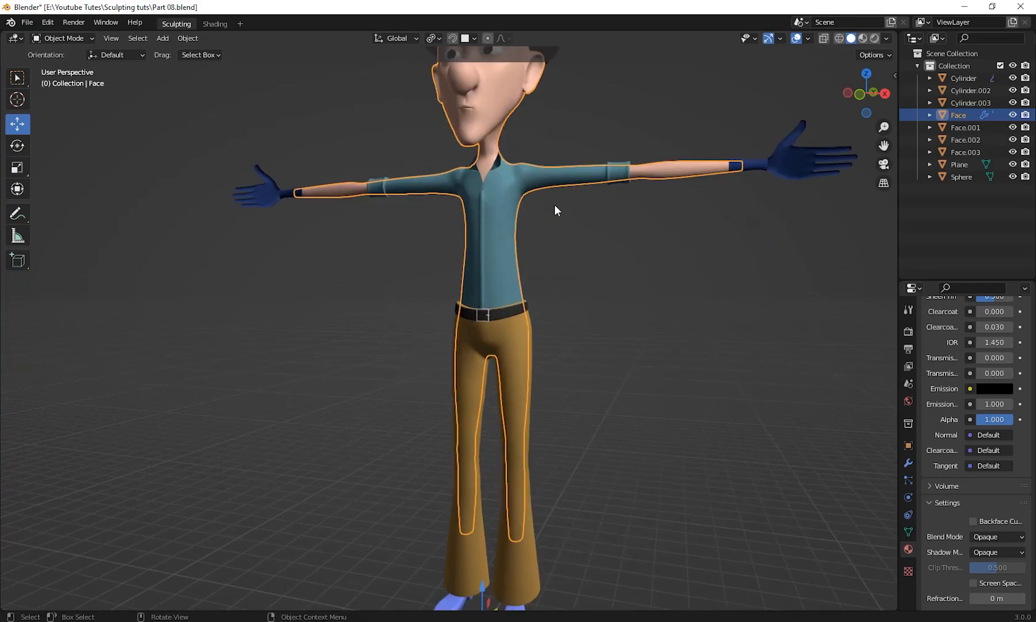
scroll(554, 204, down, 3)
scroll(548, 233, down, 1)
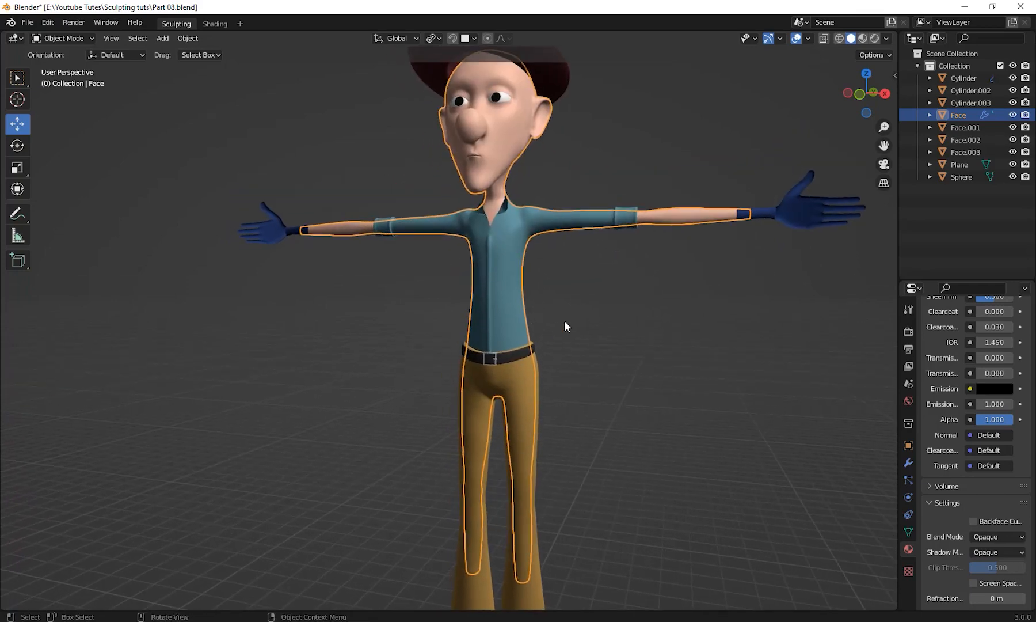
shift+scroll(566, 299, down, 5)
middle_drag(563, 454, 603, 354)
shift+middle_drag(548, 99, 589, 199)
middle_drag(630, 217, 606, 221)
shift+middle_drag(547, 304, 594, 218)
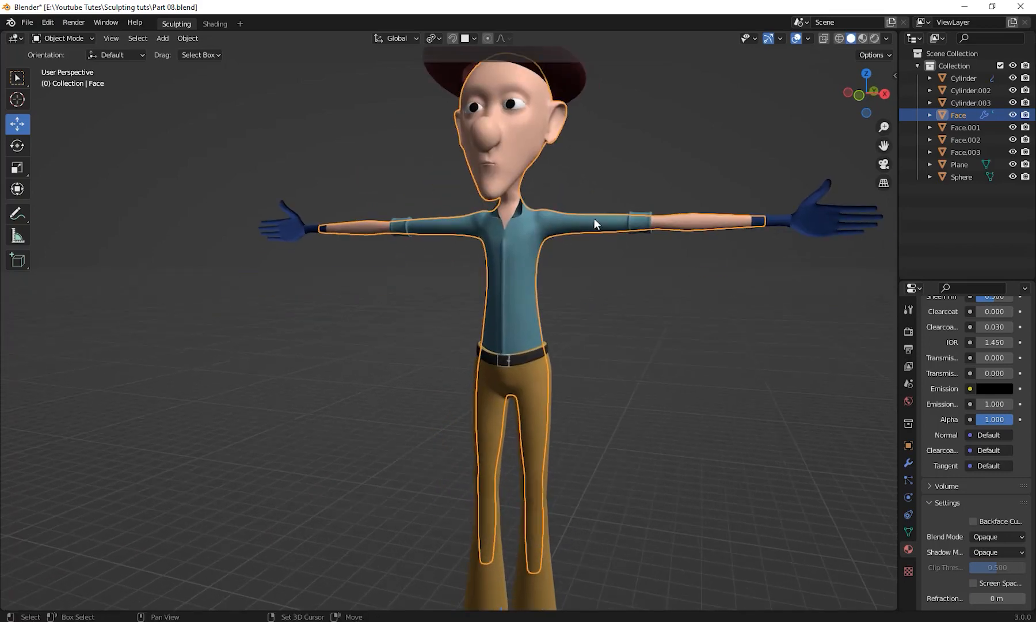
scroll(594, 220, down, 4)
shift+middle_drag(597, 298, 599, 274)
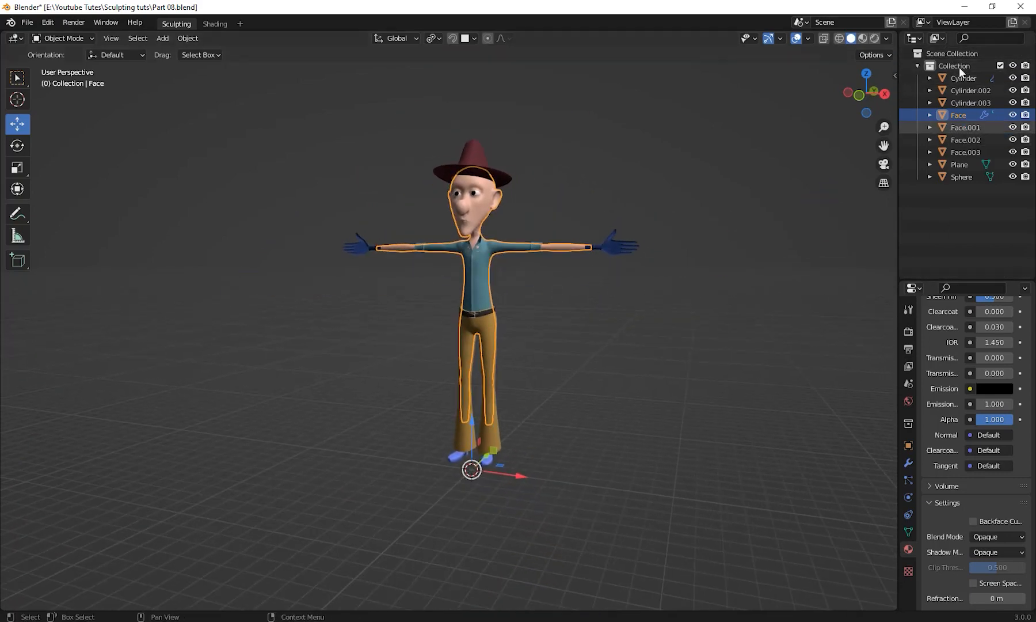
shift+middle_drag(666, 234, 703, 248)
scroll(688, 243, up, 1)
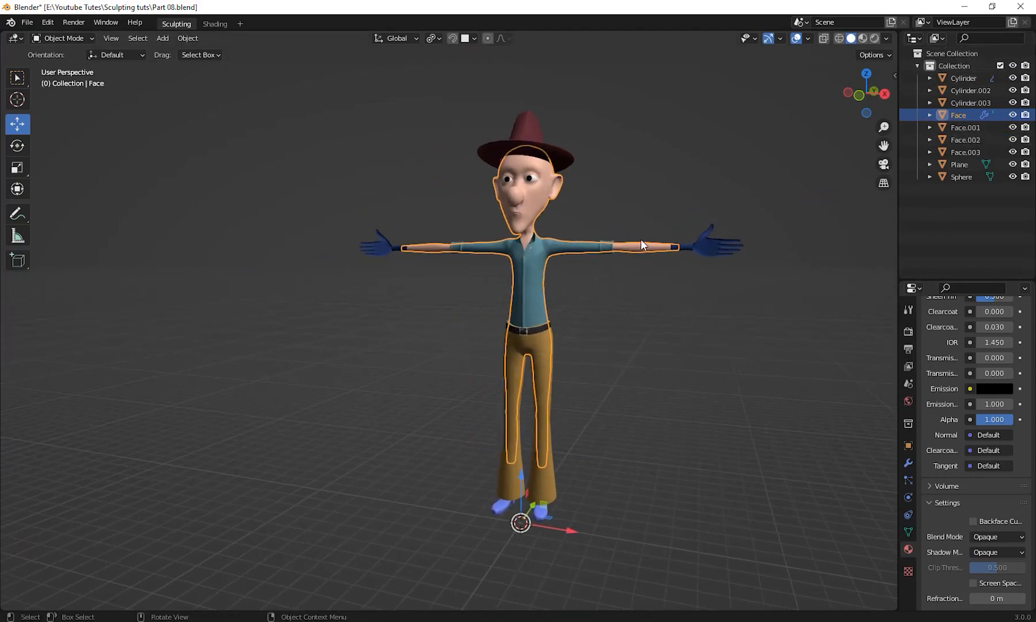
scroll(620, 233, up, 1)
shift+middle_drag(621, 233, 618, 249)
click(678, 318)
click(559, 181)
shift+middle_drag(712, 260, 682, 267)
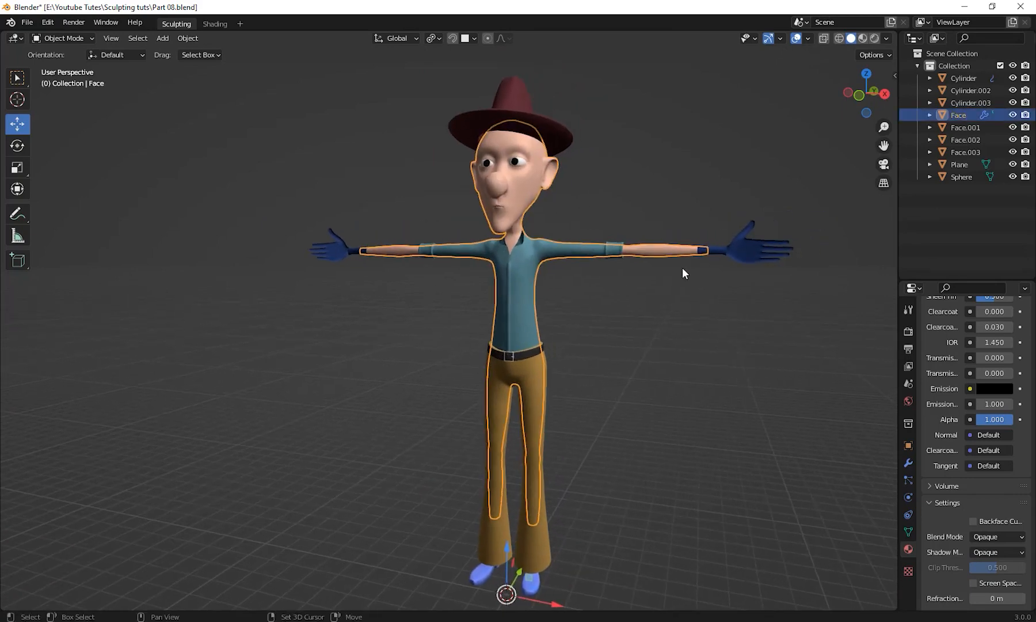
double_click(951, 114)
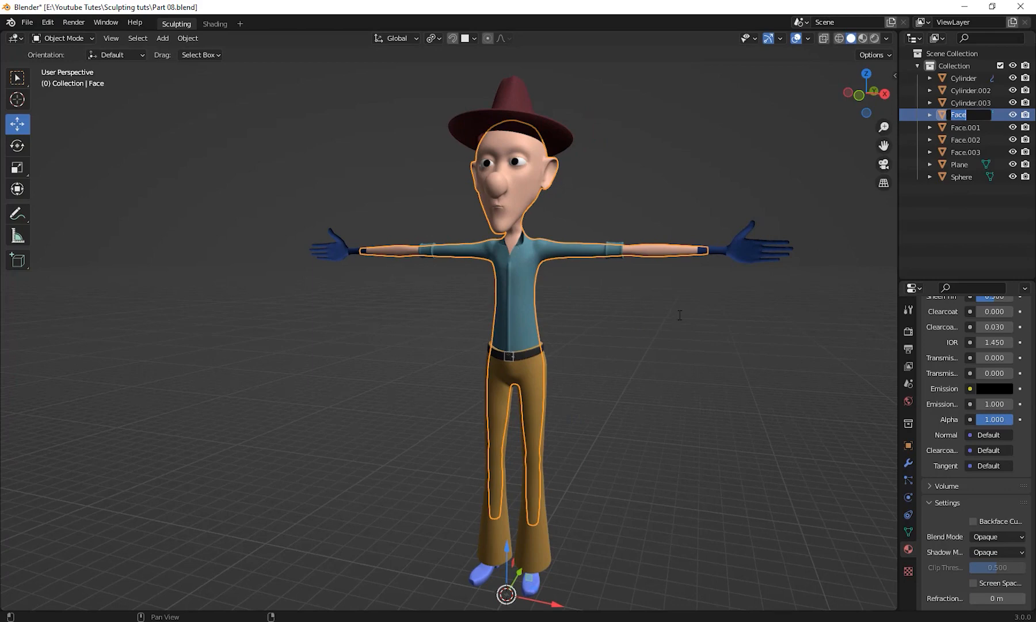
click(528, 273)
Select the character's shirt object and rename it Shirt
click(526, 271)
middle_drag(656, 316, 662, 310)
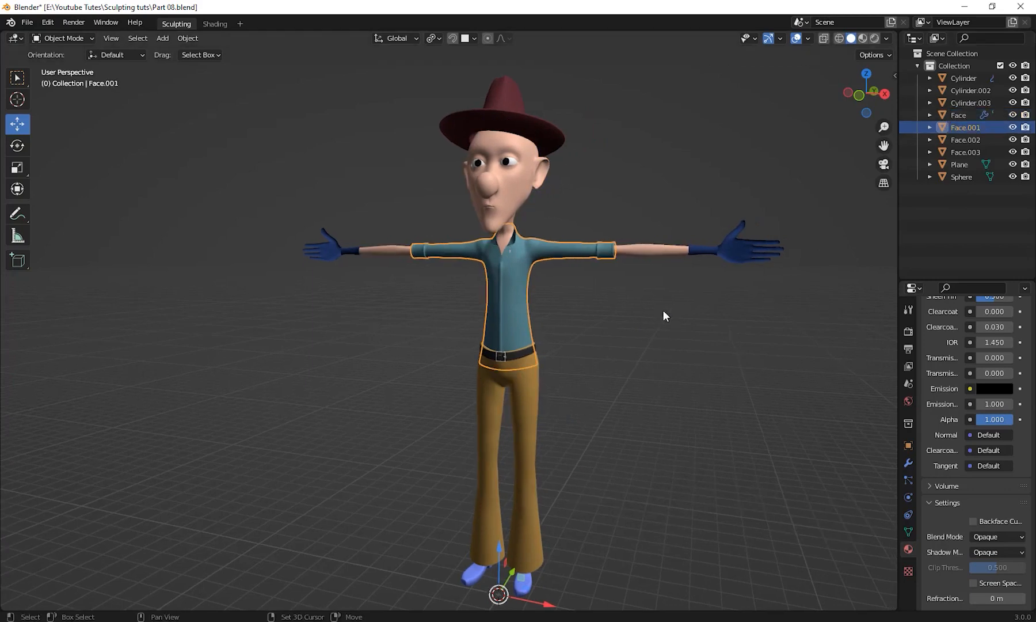
double_click(959, 127)
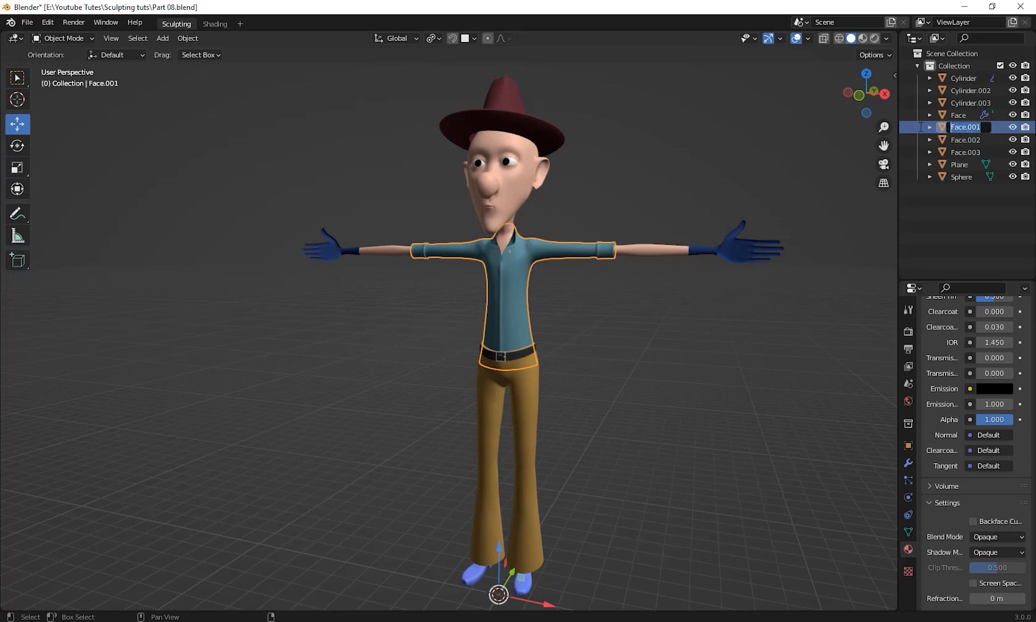
text(Shirt)
key(Return)
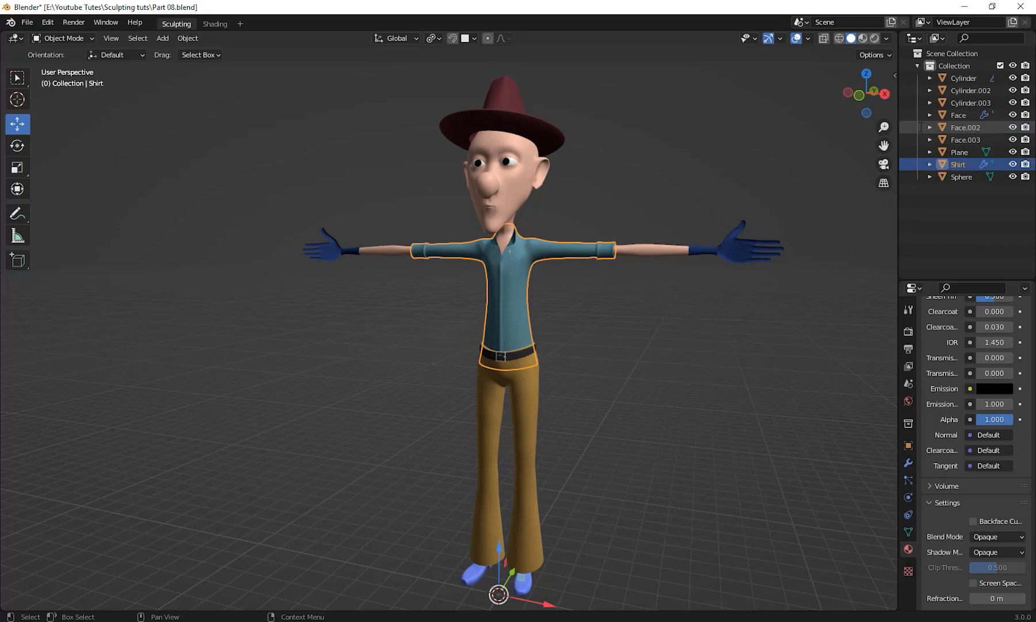
Select the character's trousers object and rename it Paint
click(535, 383)
double_click(959, 127)
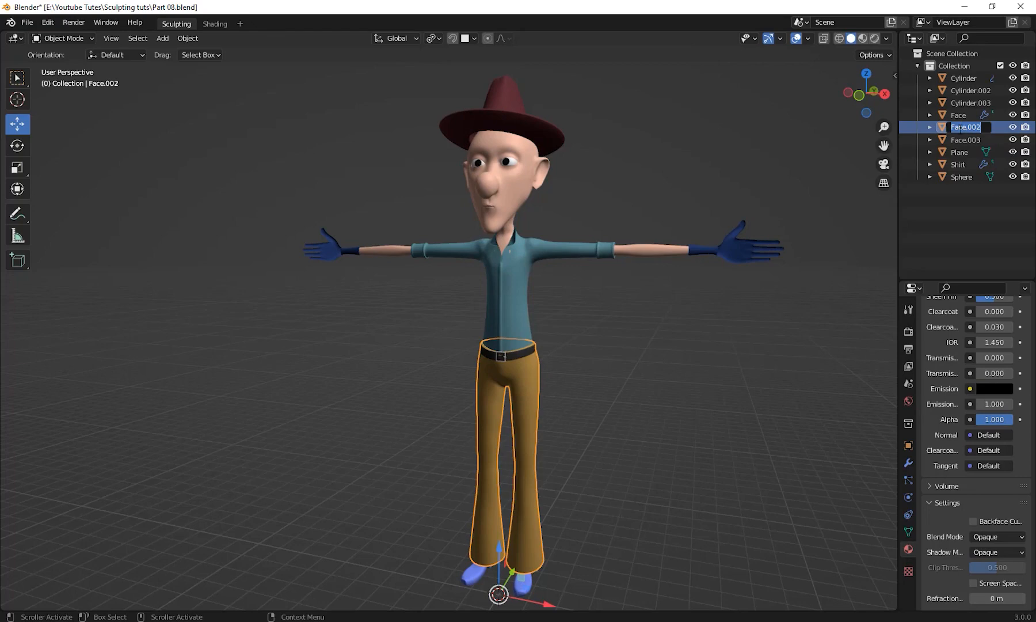
text(Pant)
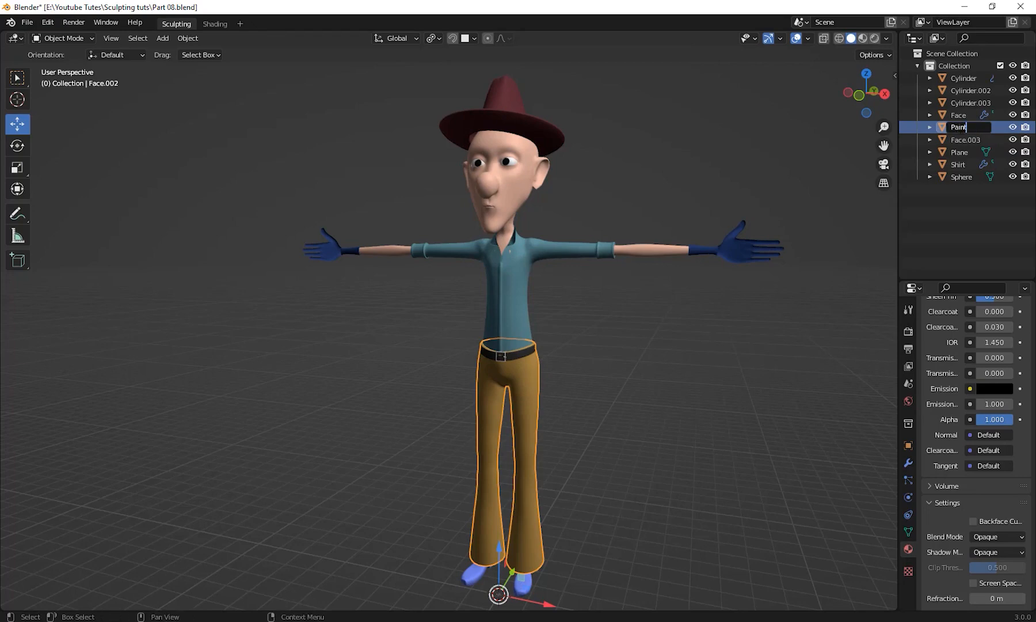
key(Return)
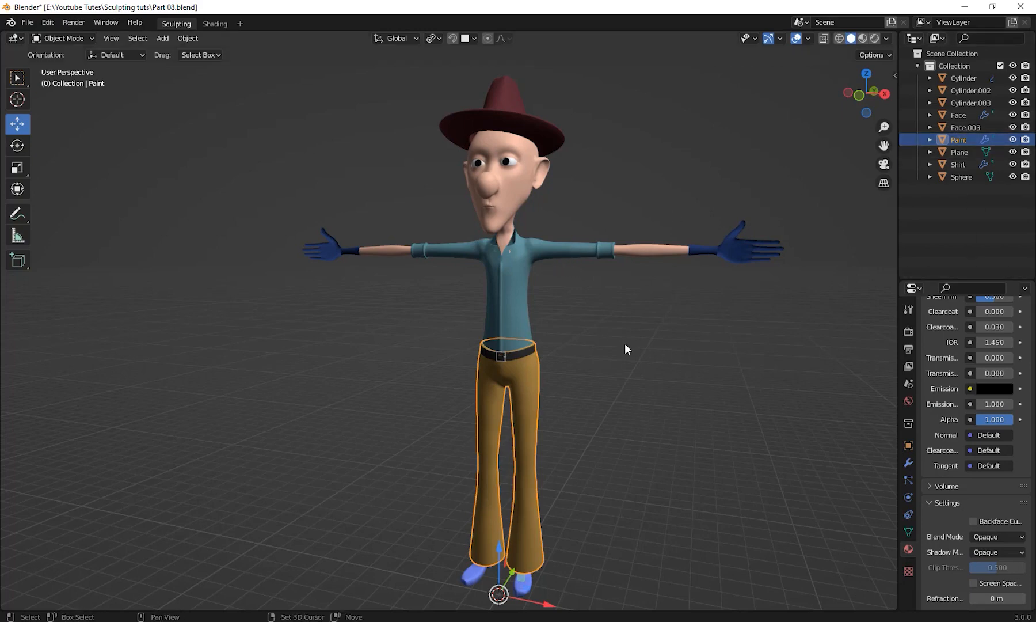
Select the object for the character's blue footwear and rename it Shoes
mouse_move(615, 452)
shift+middle_down()
mouse_move(629, 302)
mouse_move(583, 162)
shift+middle_up()
scroll(628, 304, up, 4)
click(609, 389)
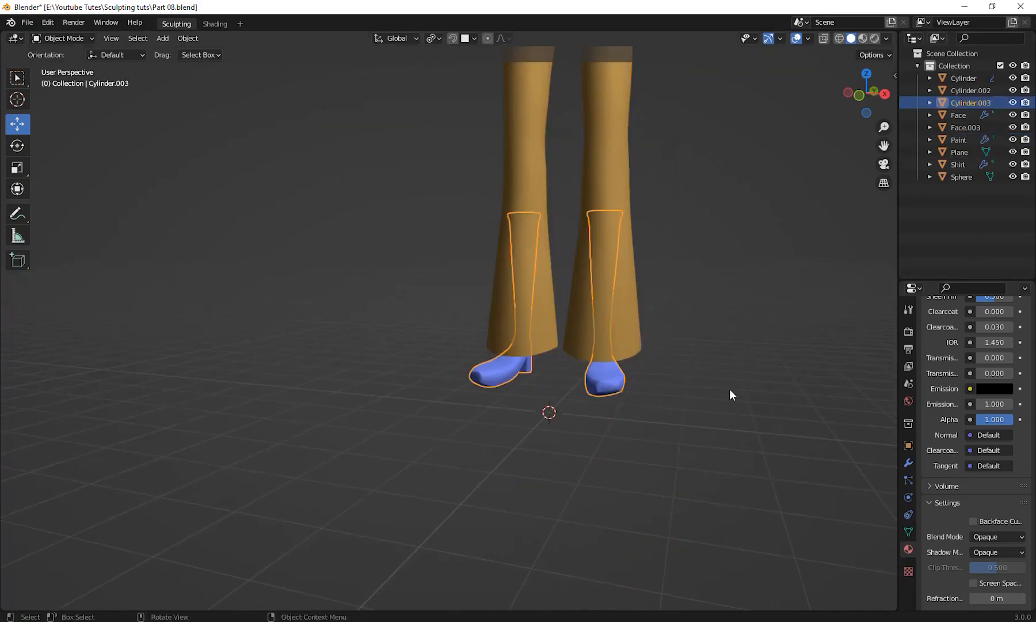
scroll(481, 340, down, 7)
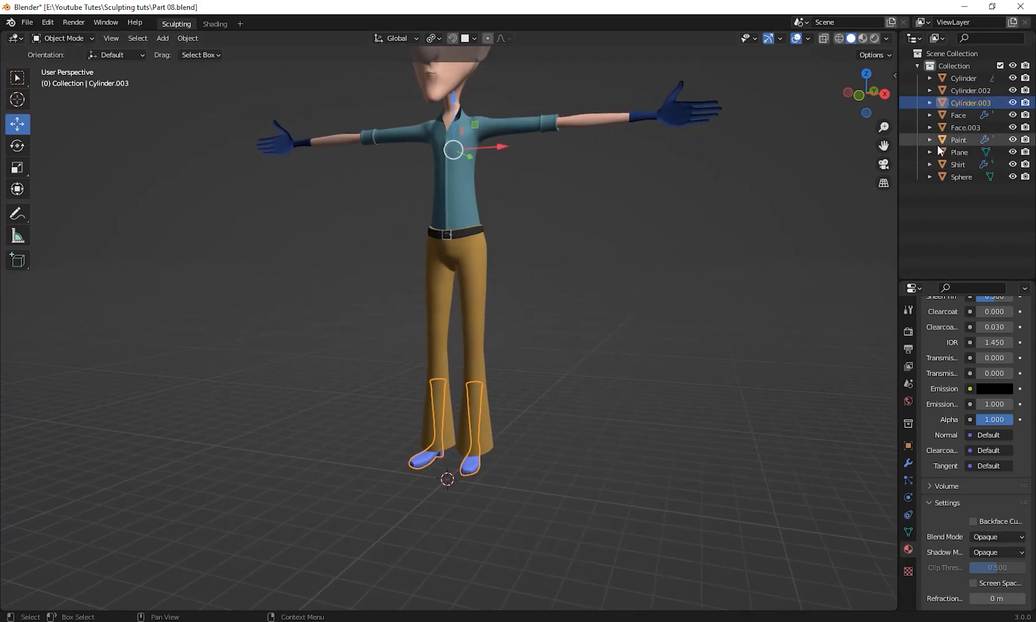
key(F2)
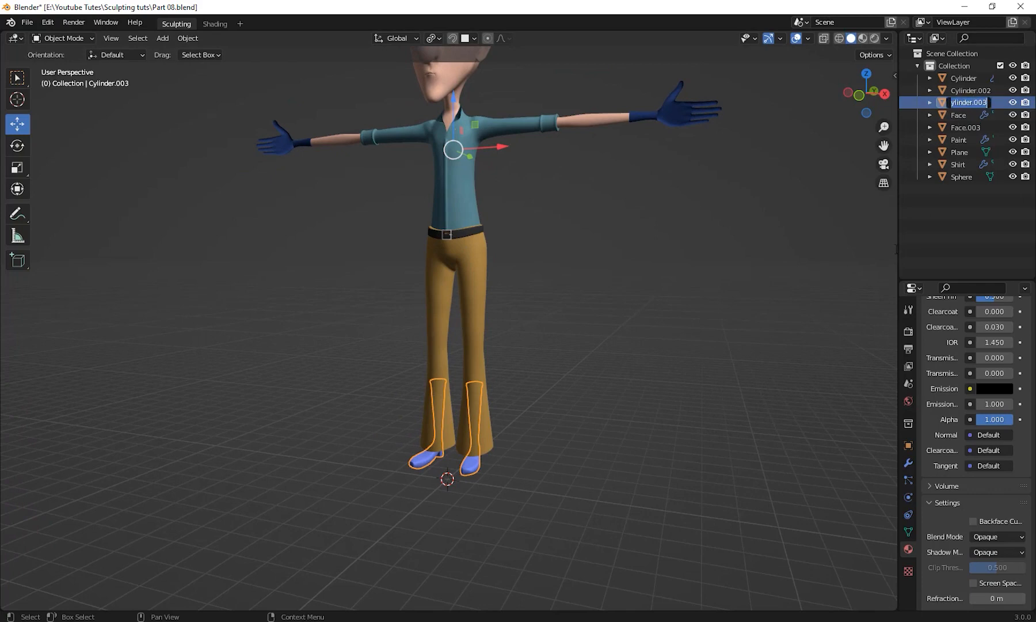
text(Shoes)
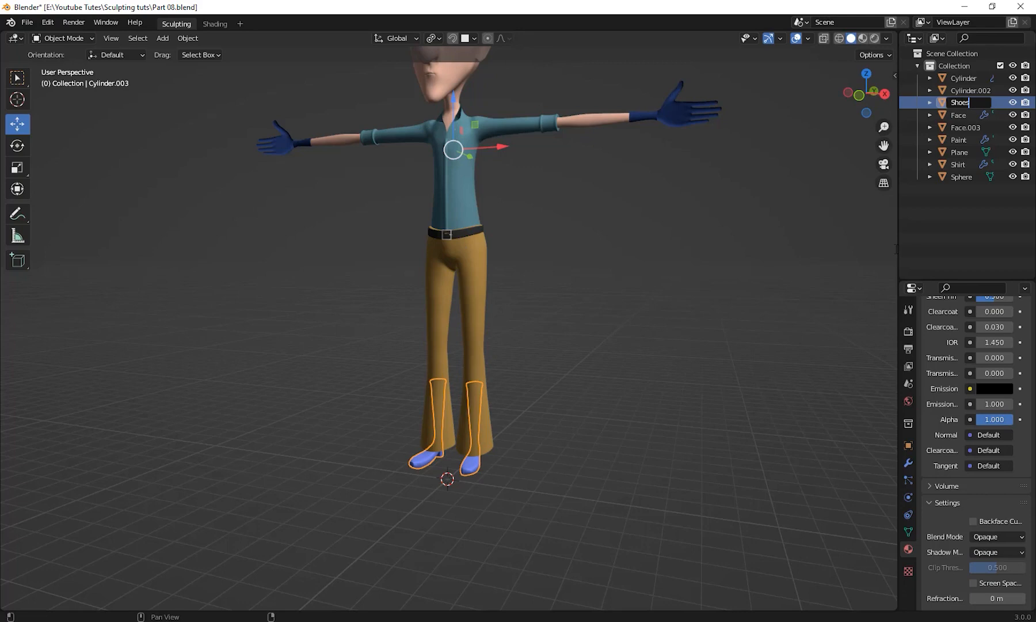
key(Return)
Select the belt together with its buckle, try to join them into one object, and undo the join
shift+middle_drag(497, 422, 538, 362)
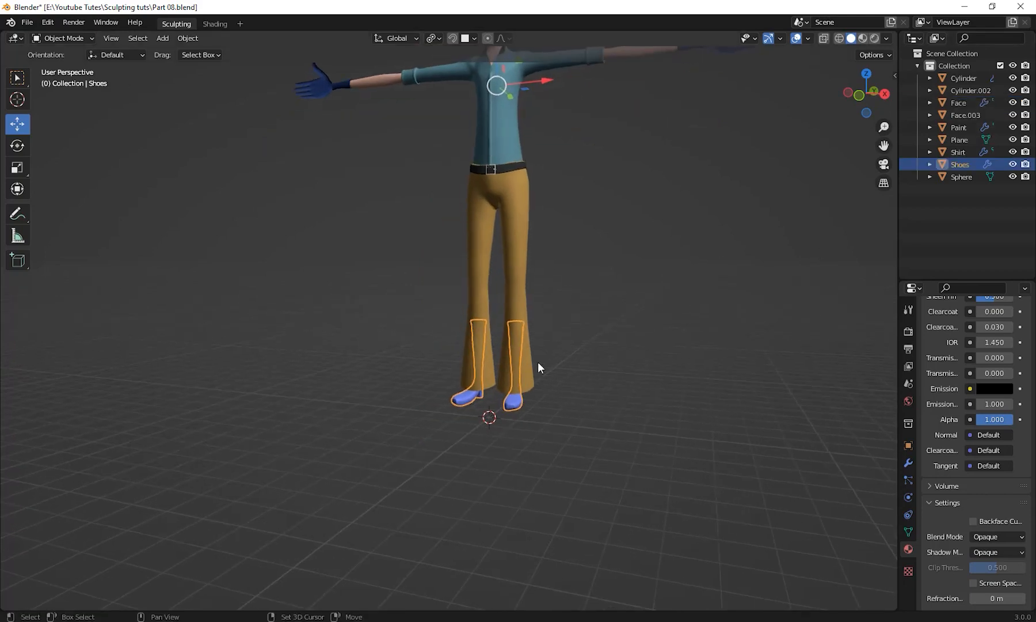
scroll(533, 403, up, 3)
shift+middle_drag(570, 253, 535, 555)
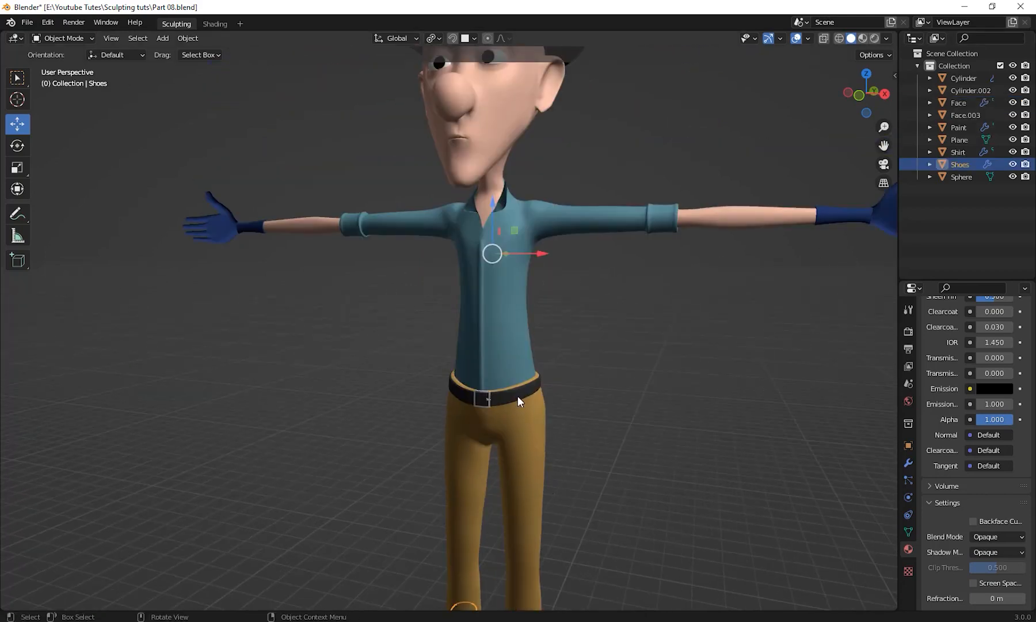
click(518, 396)
key(KP_Decimal)
scroll(584, 367, down, 3)
scroll(536, 335, up, 1)
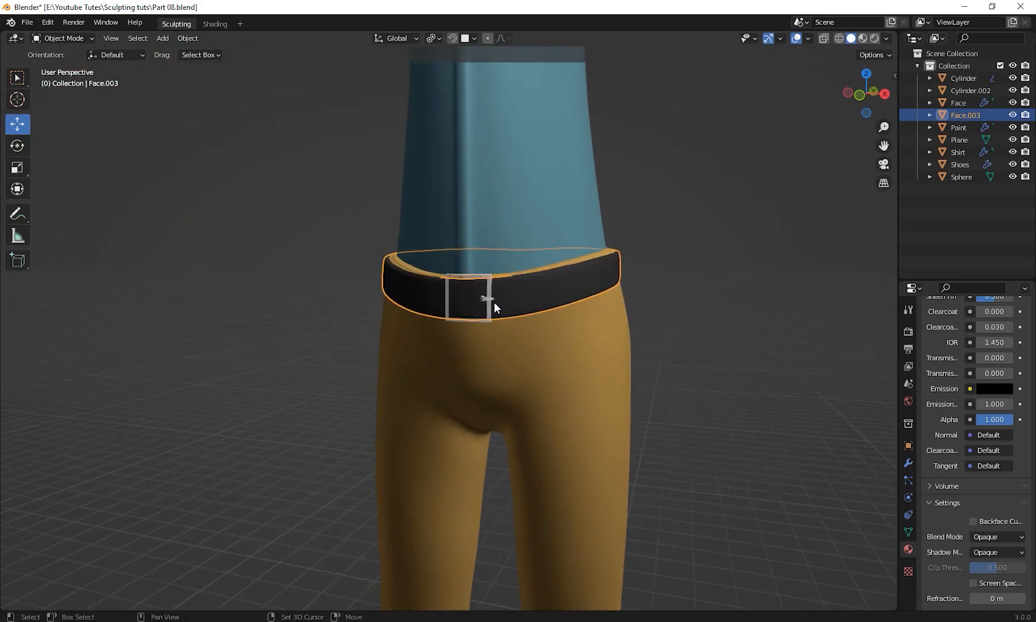
shift+click(486, 289)
shift+middle_drag(652, 388, 644, 410)
scroll(645, 408, down, 4)
shift+middle_drag(646, 407, 661, 341)
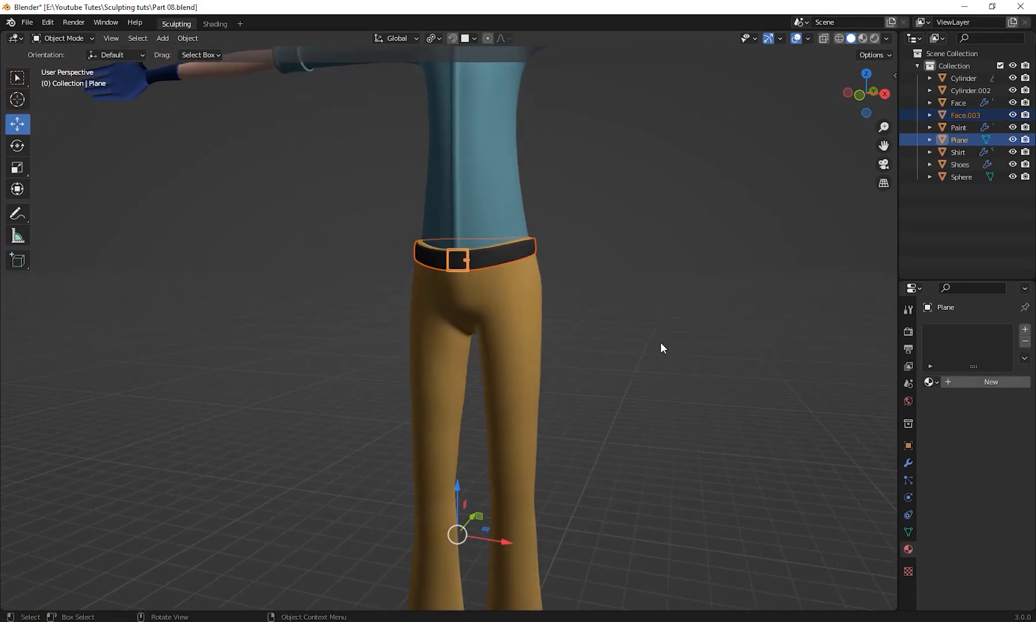
key(ctrl+j)
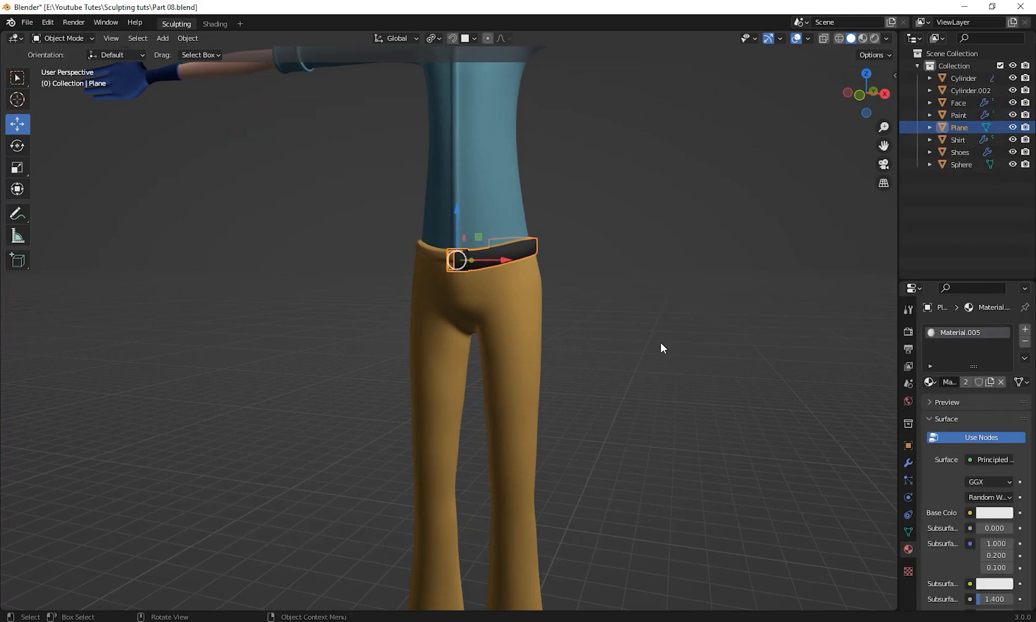
key(ctrl+z)
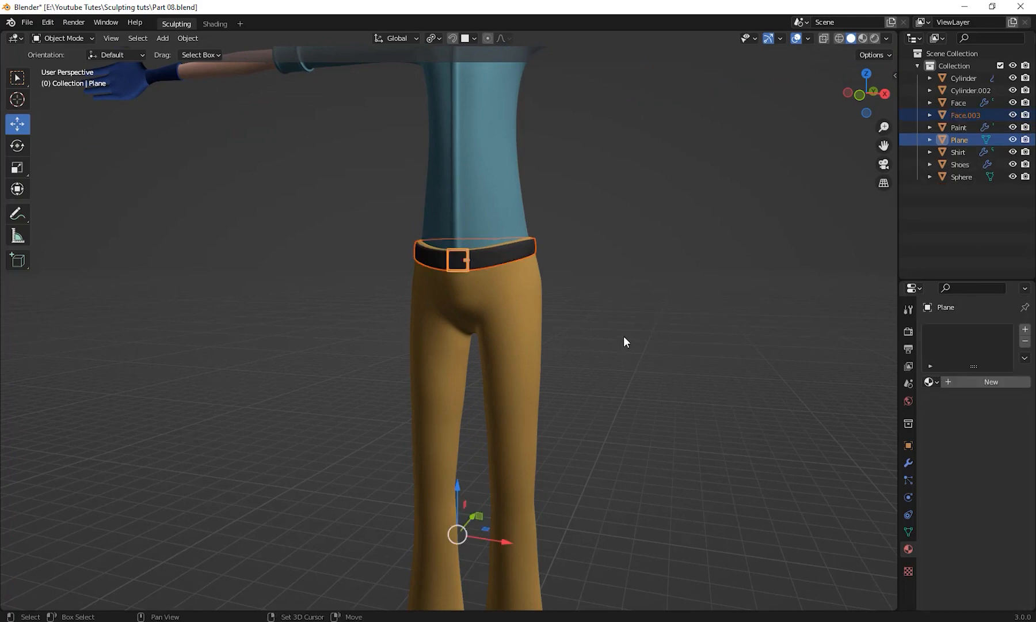
Widen the Outliner and Properties editors to show complete object rows and reframe the character
scroll(659, 351, down, 3)
shift+middle_drag(653, 350, 624, 457)
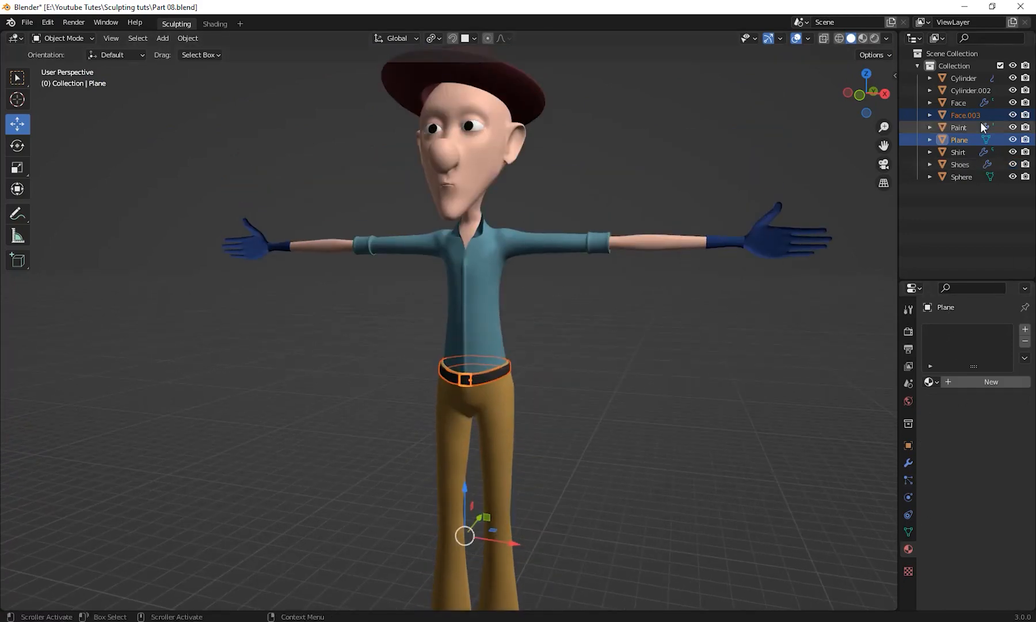
scroll(742, 418, down, 3)
shift+middle_drag(748, 428, 750, 376)
scroll(583, 328, up, 3)
shift+middle_drag(597, 299, 598, 331)
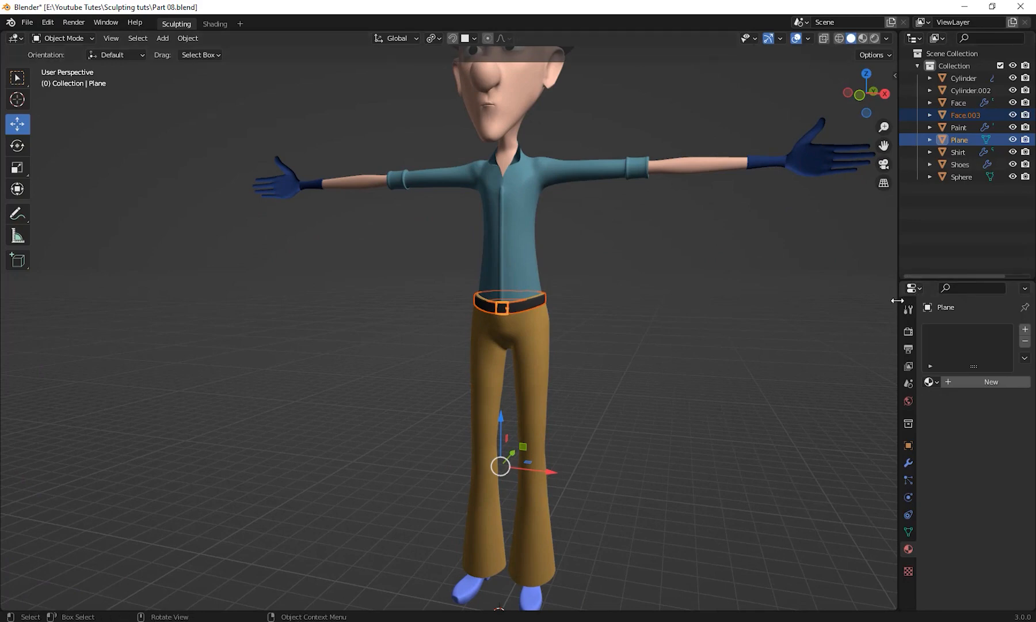
drag(898, 299, 801, 301)
shift+middle_drag(685, 348, 749, 298)
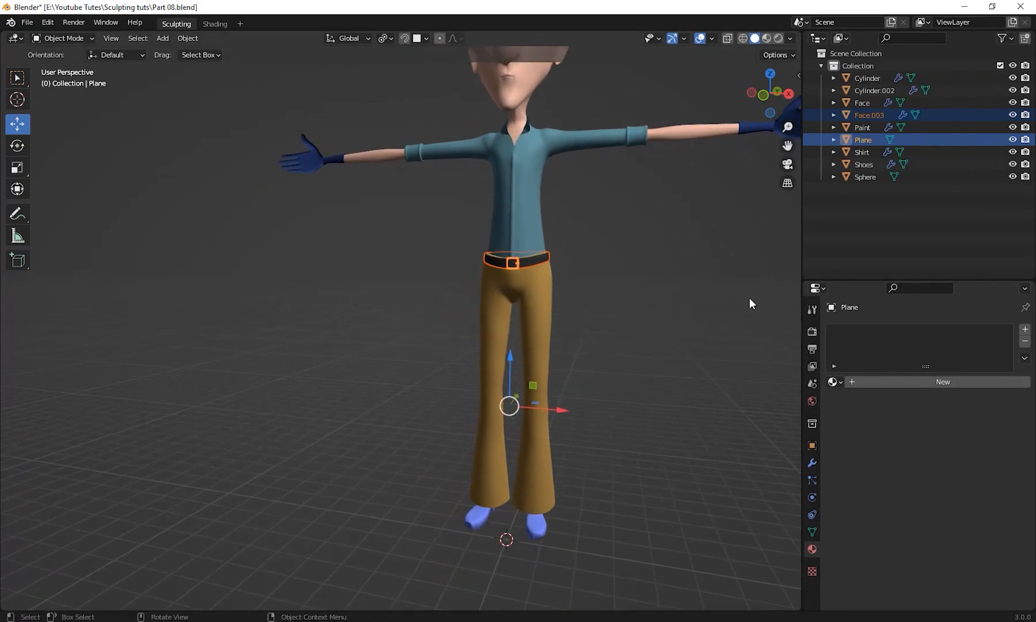
Start the Shortcut VUr add-on from the viewport sidebar, collapse its settings and hide the sidebar
key(n)
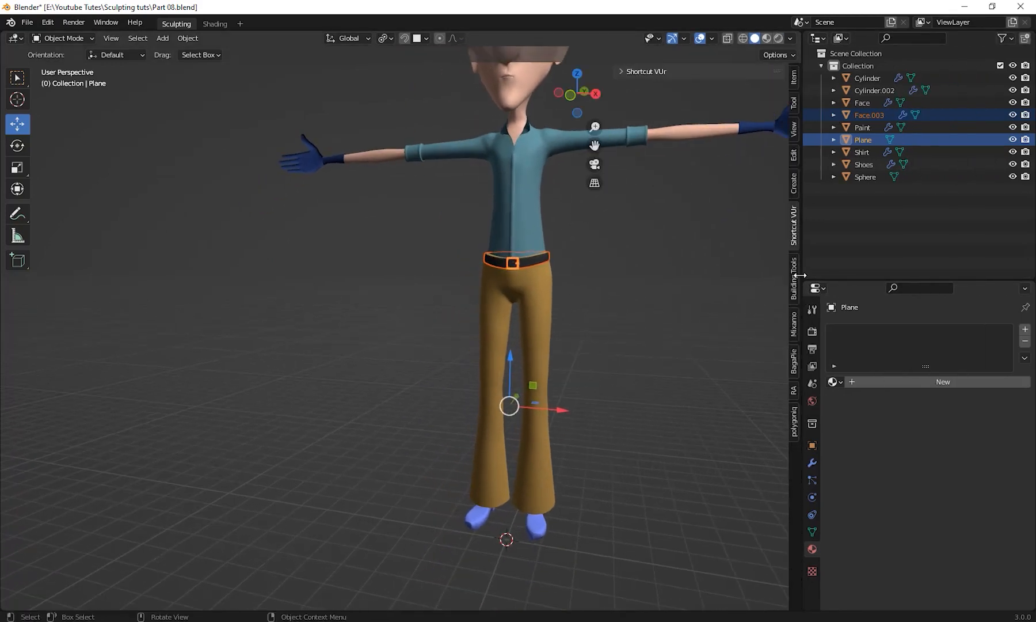
click(681, 71)
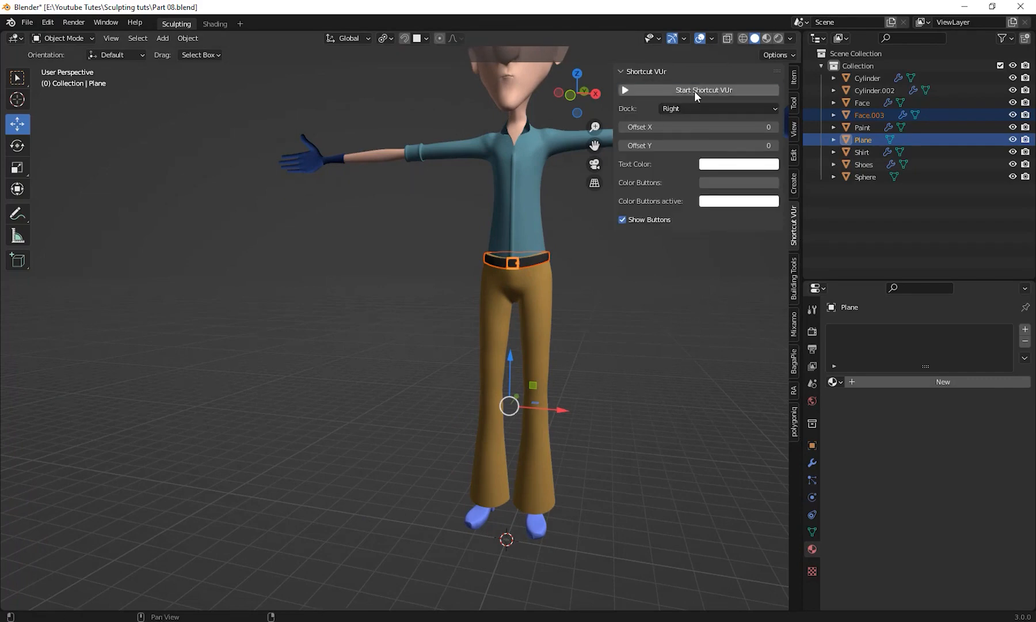
click(620, 73)
middle_drag(688, 363, 700, 411)
key(n)
Narrow the Outliner and Properties editors slightly and fit the full character in the enlarged viewport
scroll(697, 384, down, 2)
scroll(672, 408, up, 1)
drag(802, 250, 851, 257)
shift+middle_drag(763, 320, 639, 290)
shift+middle_drag(681, 370, 771, 65)
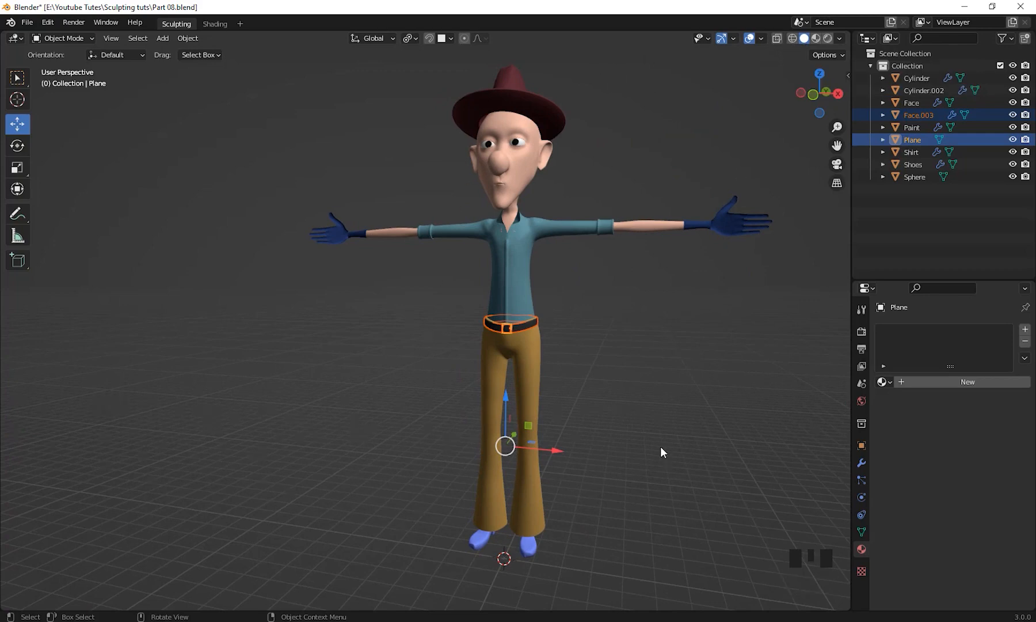
Preview the character in Material Preview shading and switch the viewport to Rendered shading
middle_drag(661, 448, 647, 430)
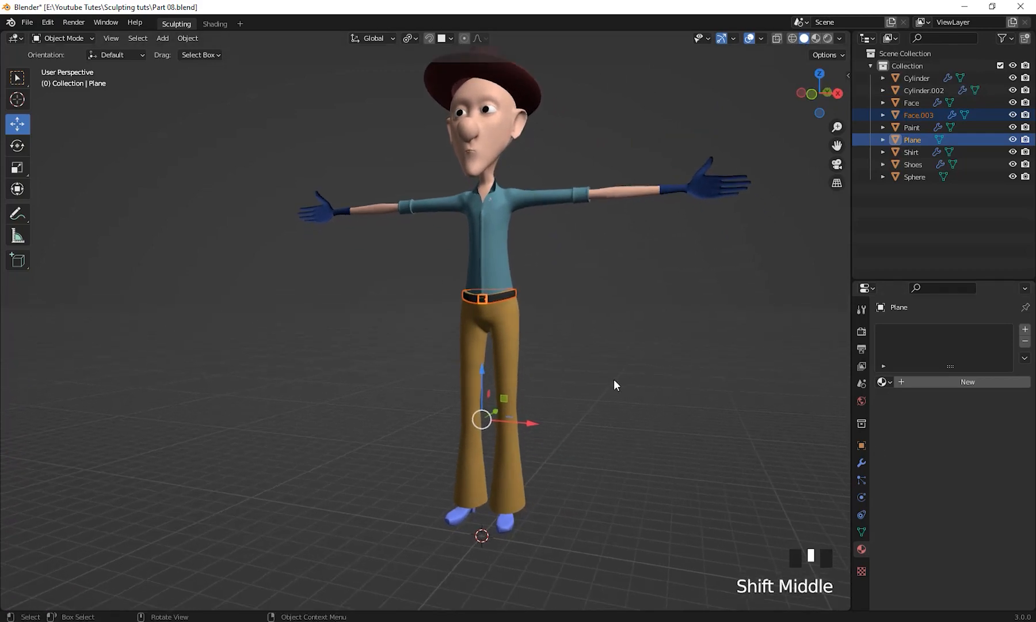
shift+middle_drag(613, 379, 656, 399)
shift+middle_drag(694, 333, 692, 354)
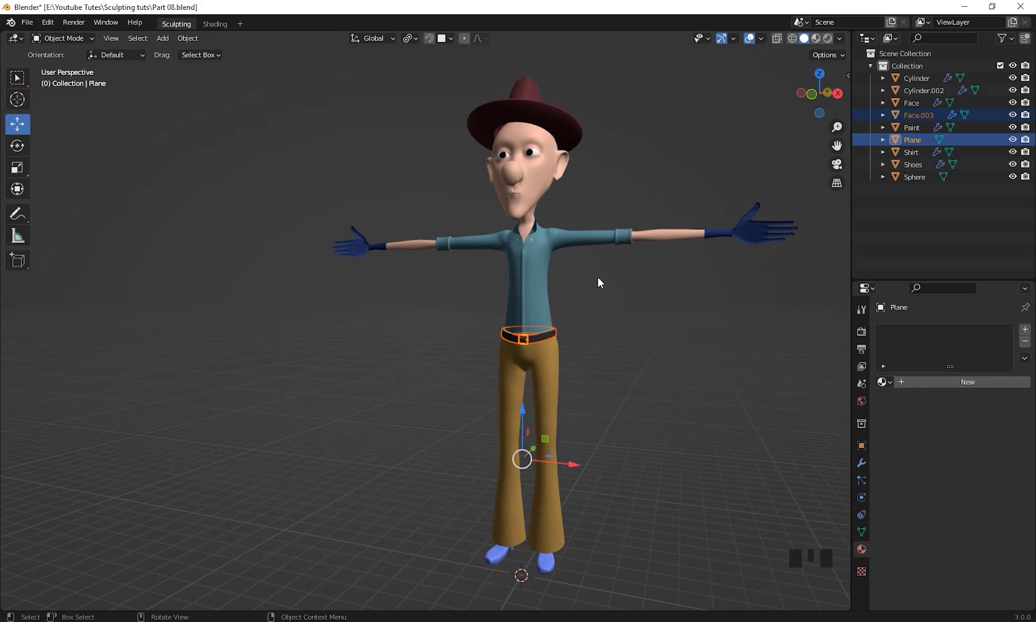
click(815, 38)
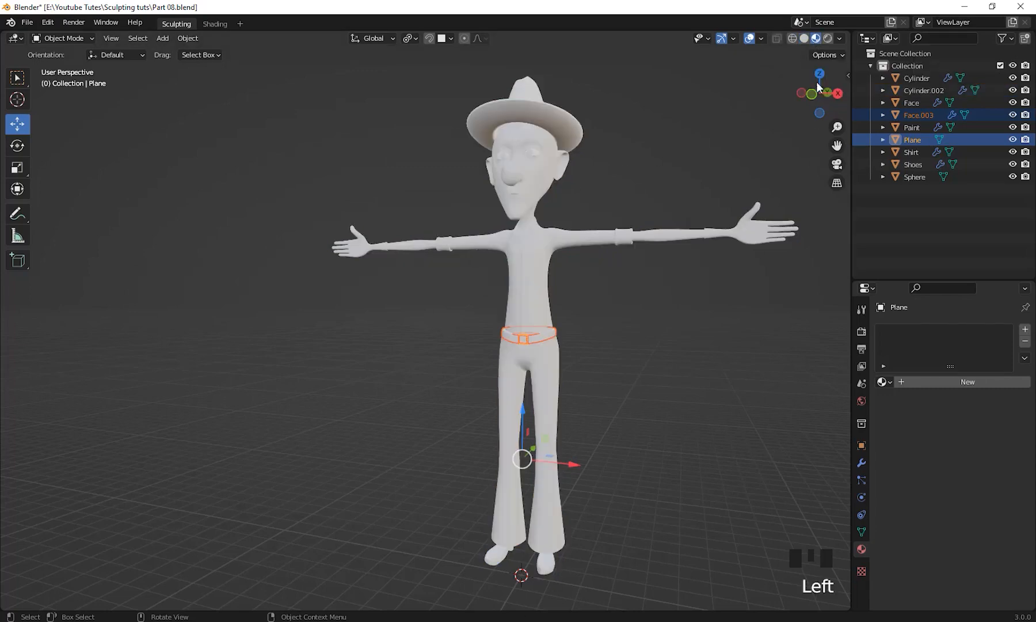
click(828, 38)
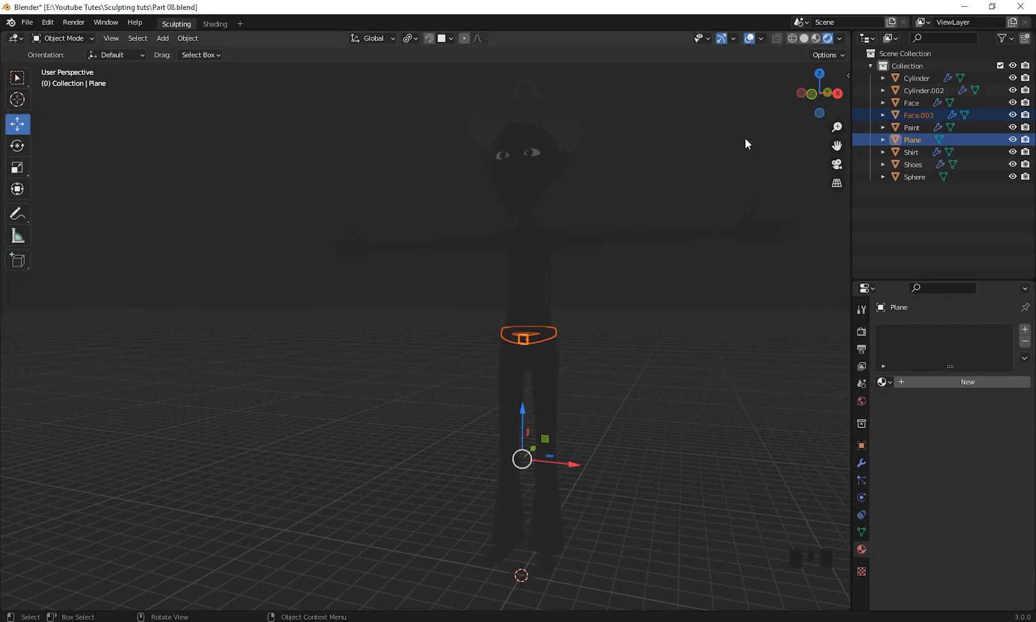
Return the viewport to Solid shading and frame the character from the front
click(804, 38)
mouse_move(613, 459)
shift+middle_down()
mouse_move(603, 421)
mouse_move(585, 462)
mouse_move(601, 476)
mouse_move(548, 502)
mouse_move(578, 461)
mouse_move(588, 517)
shift+middle_up()
scroll(599, 469, up, 2)
middle_drag(600, 470, 614, 441)
Select the face mesh, enlarge the Properties editor upward and show the object's modifiers
click(548, 292)
scroll(617, 454, down, 2)
scroll(618, 457, down, 1)
drag(938, 279, 938, 145)
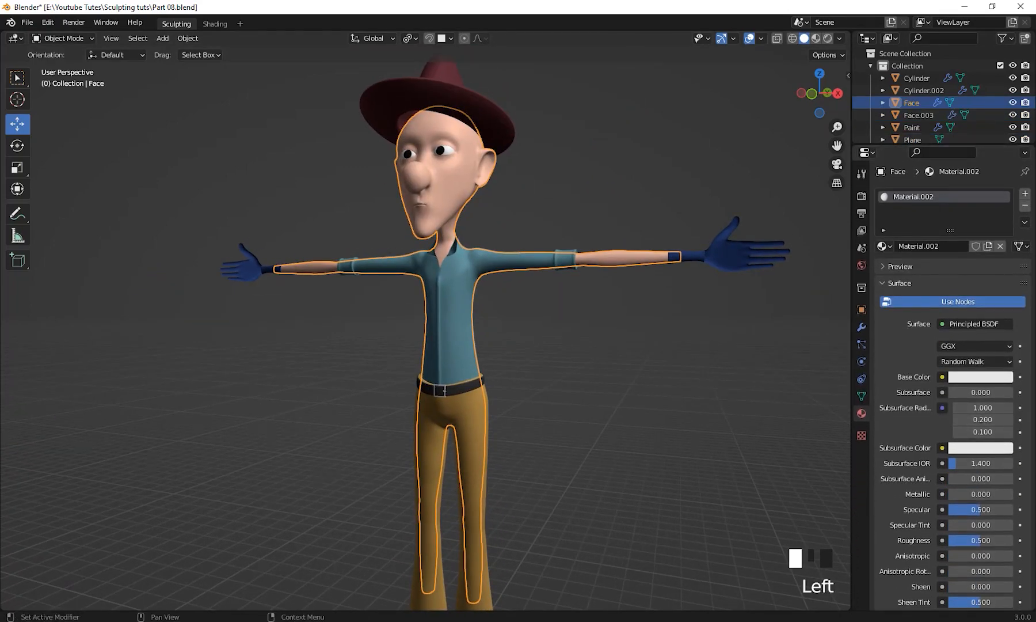
double_click(862, 327)
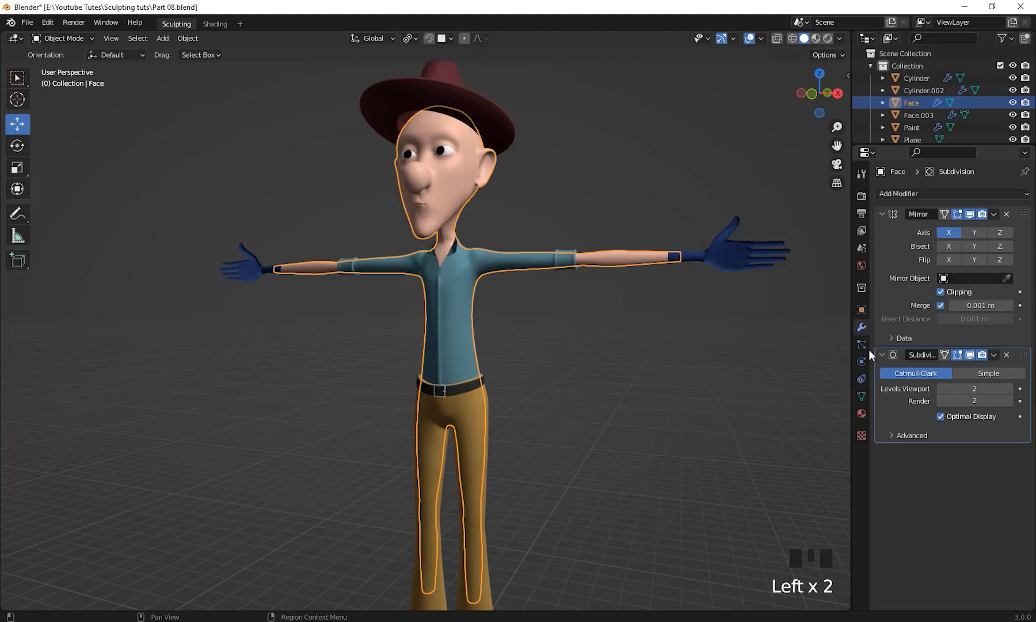
Set the face's Subdivision viewport level to 1 and check the result on the head
click(941, 389)
click(942, 389)
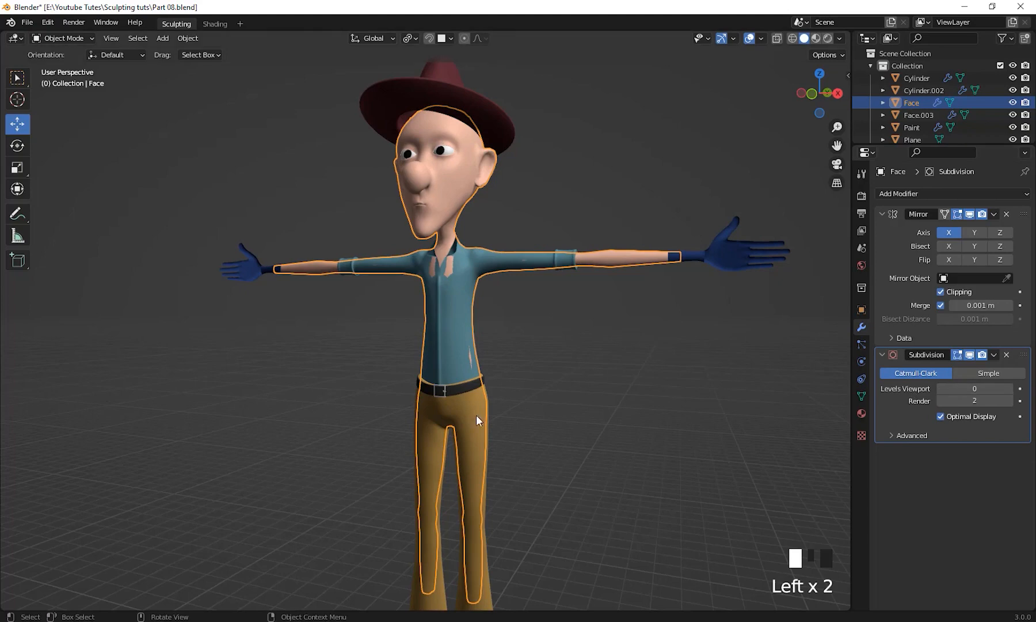
click(1009, 387)
middle_drag(601, 432, 700, 296)
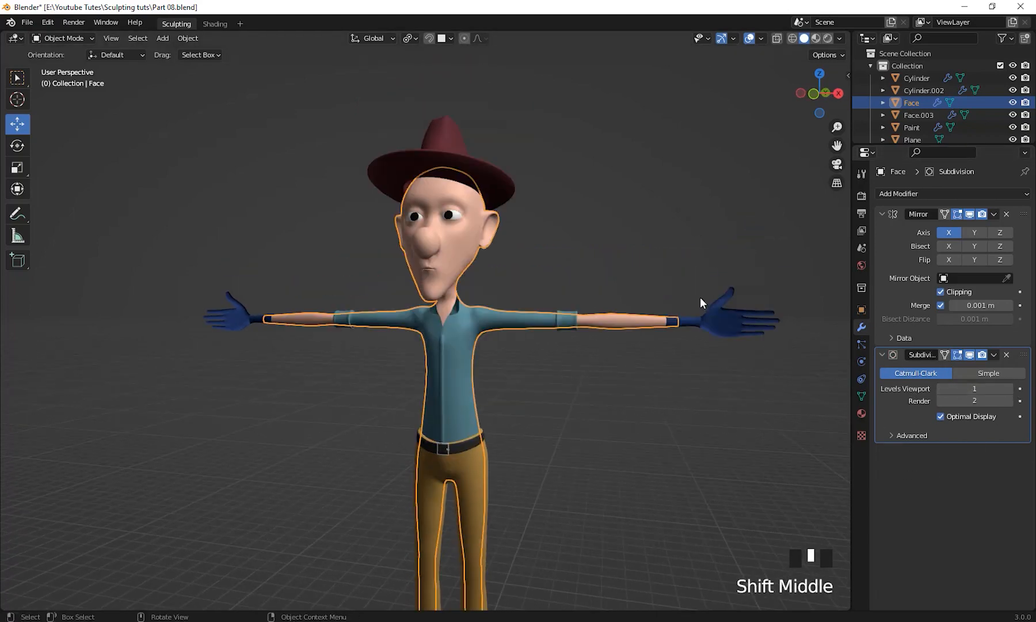
scroll(596, 394, up, 3)
shift+middle_drag(611, 443, 650, 541)
Check the face mesh in Edit Mode and set its Subdivision render level to 1
key(Tab)
shift+middle_drag(564, 475, 553, 363)
scroll(578, 421, down, 2)
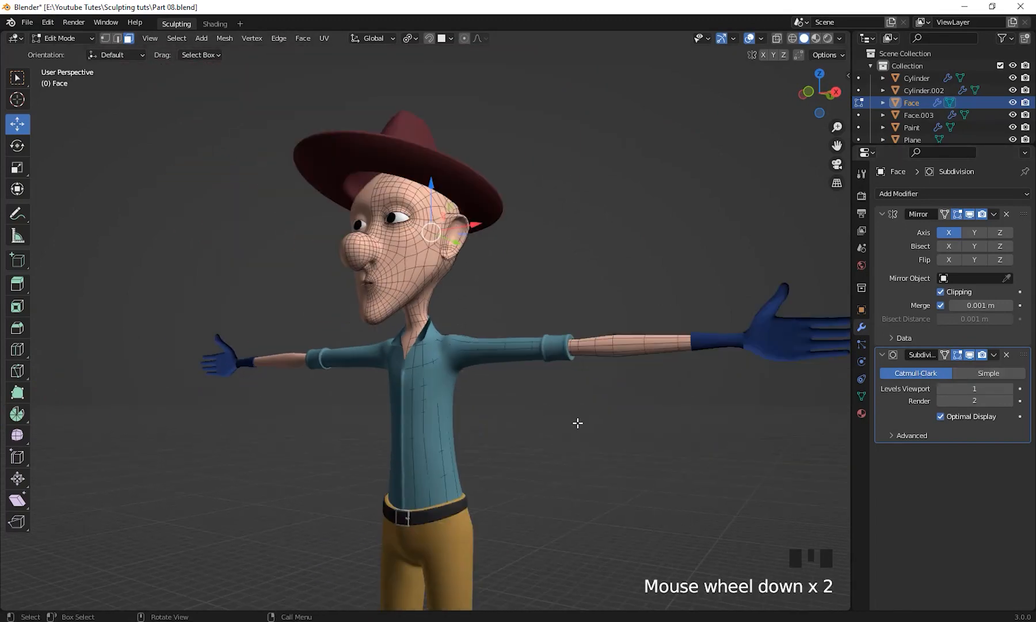
shift+middle_drag(577, 421, 672, 407)
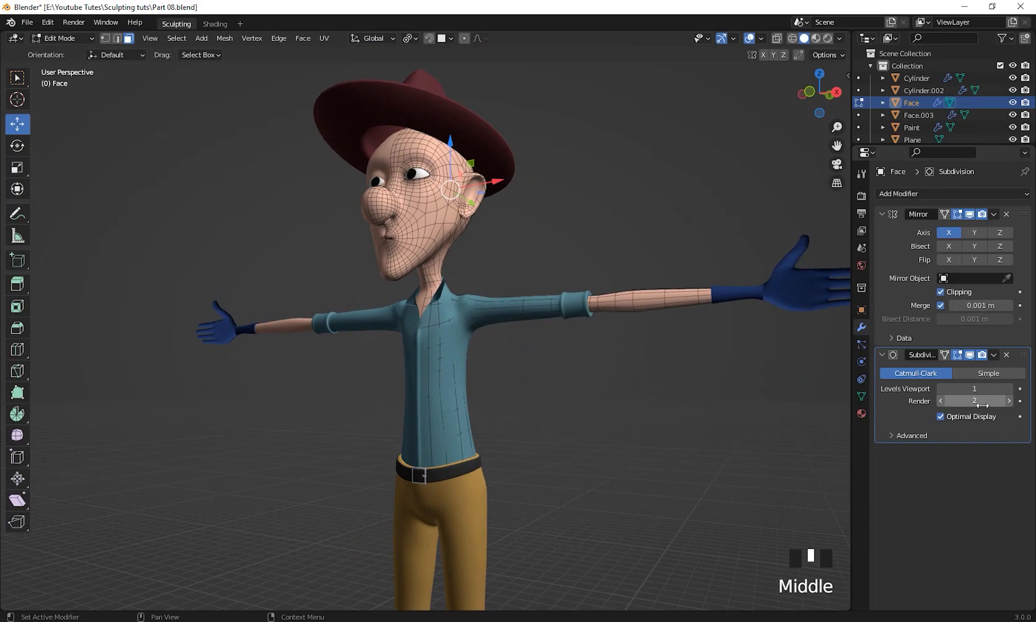
click(940, 400)
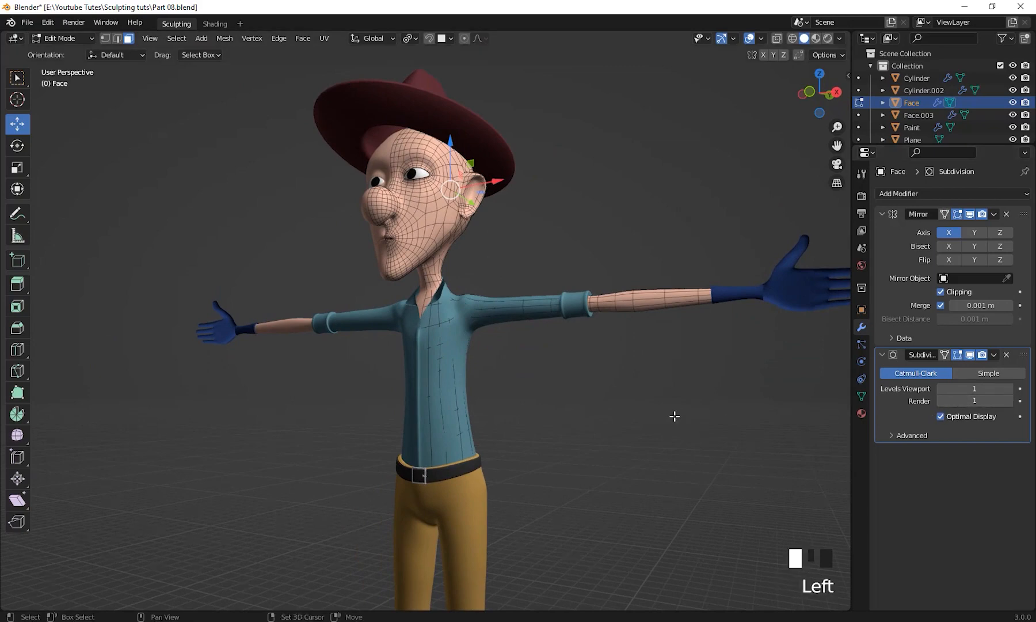
shift+middle_drag(675, 415, 700, 418)
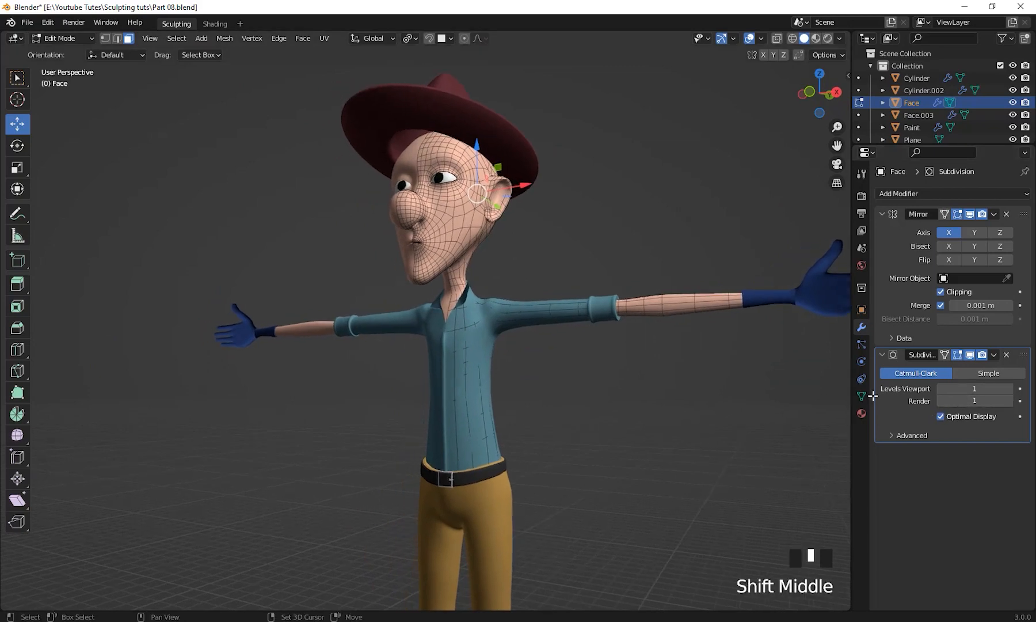
Return to Object Mode and apply the Mirror modifier on the face mesh
click(994, 356)
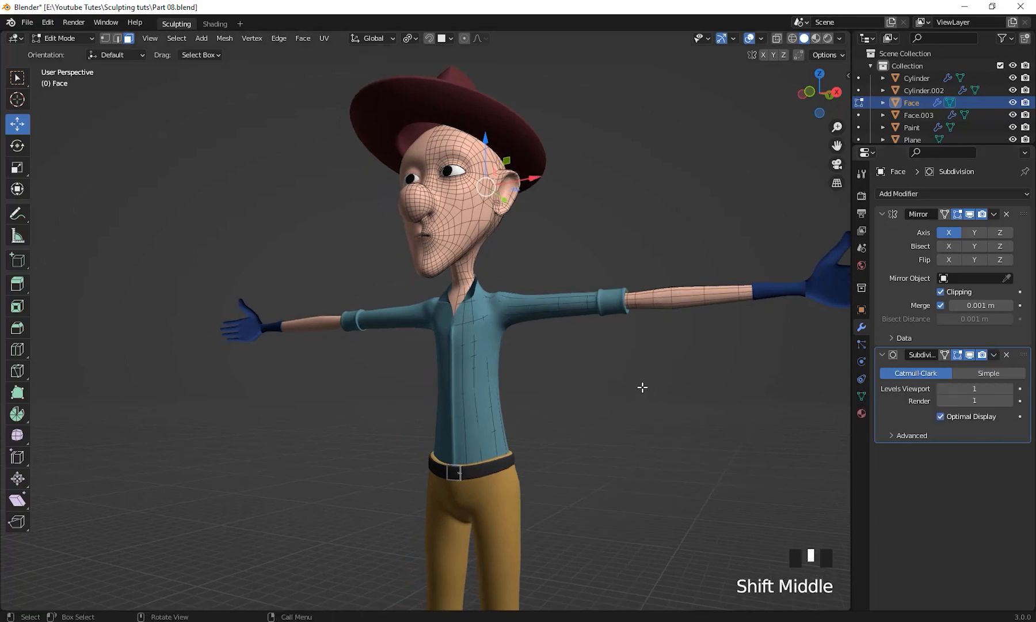
key(Tab)
middle_drag(613, 411, 671, 416)
shift+middle_drag(734, 381, 584, 224)
shift+middle_drag(647, 422, 609, 413)
shift+middle_drag(681, 412, 643, 403)
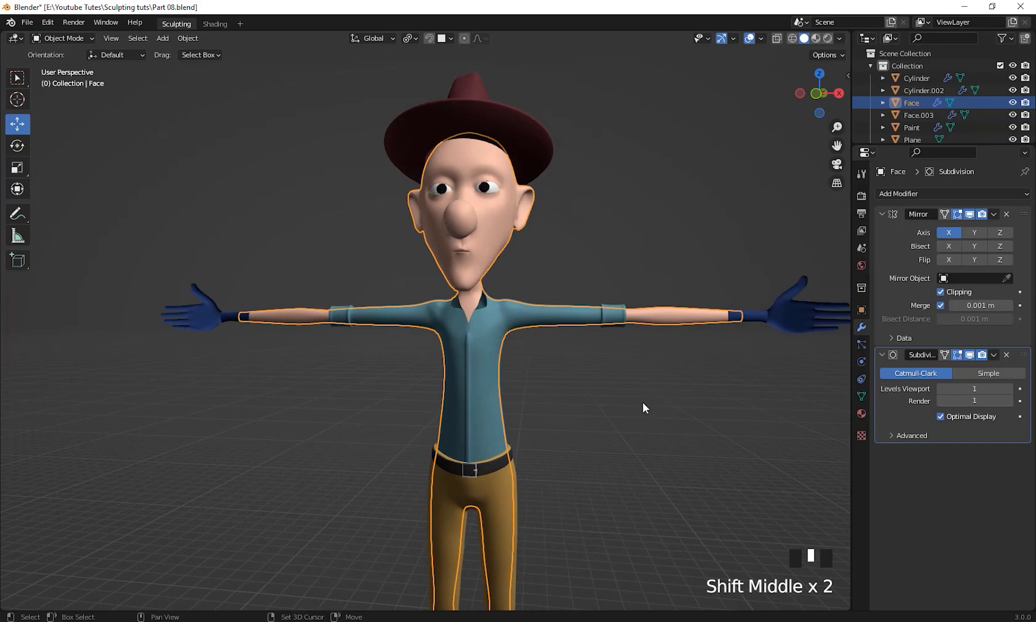
click(995, 213)
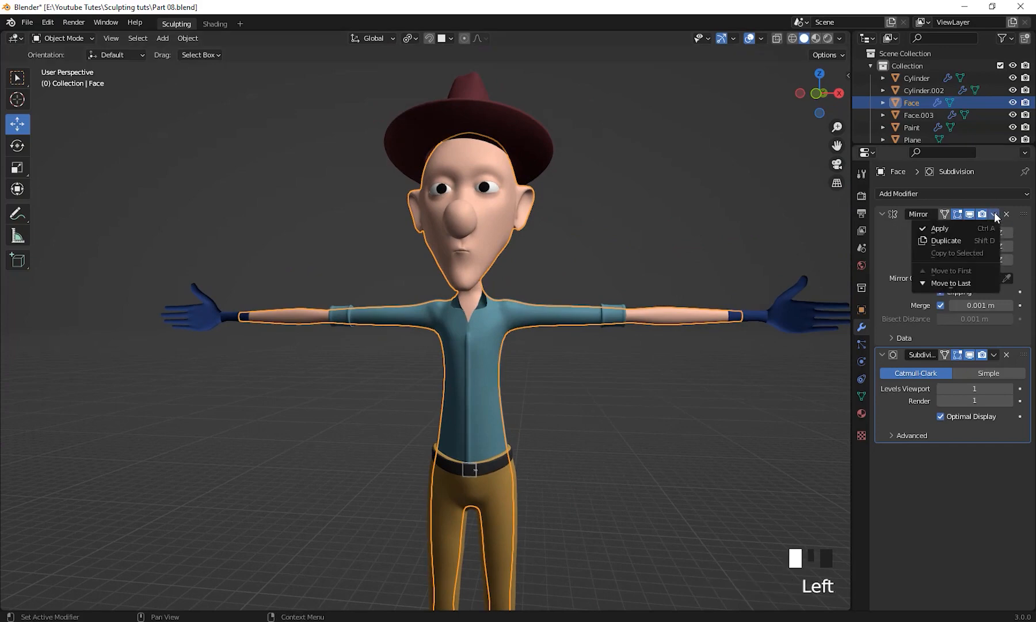
click(952, 228)
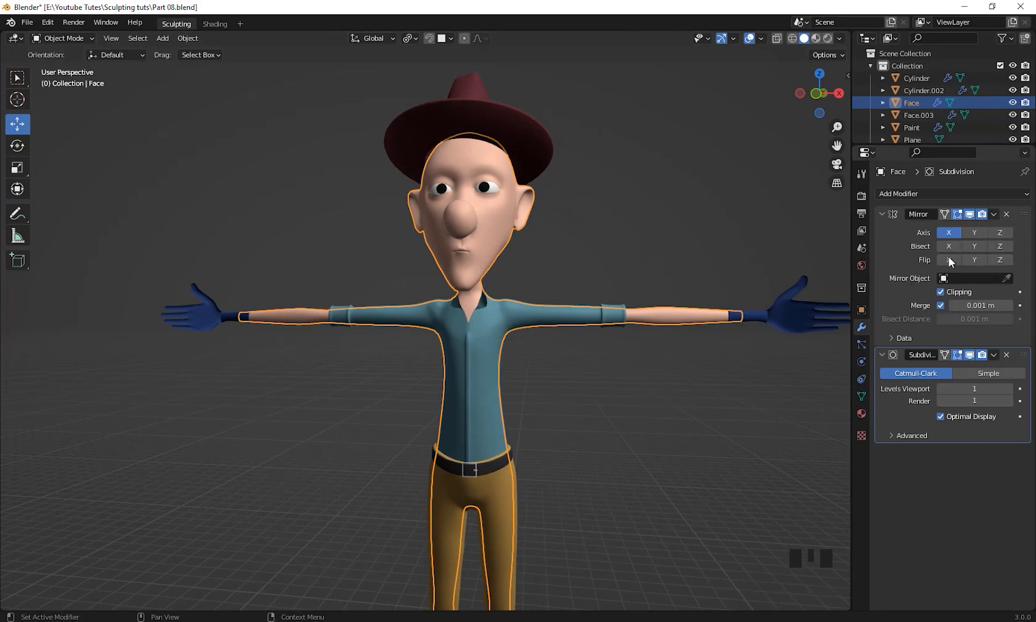
click(994, 213)
click(934, 229)
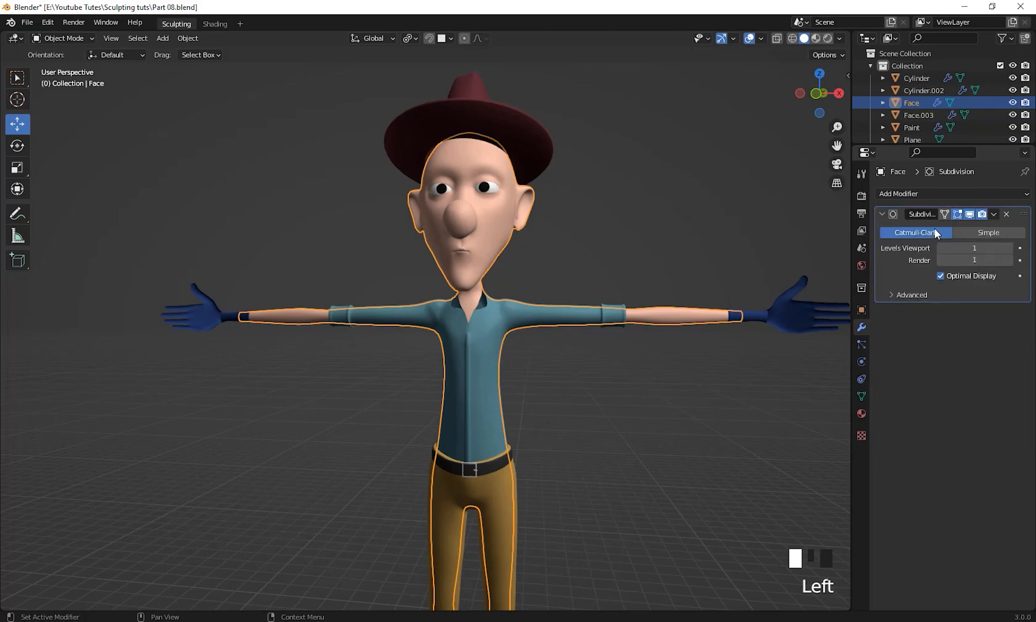
shift+middle_drag(751, 450, 733, 433)
click(733, 433)
click(521, 221)
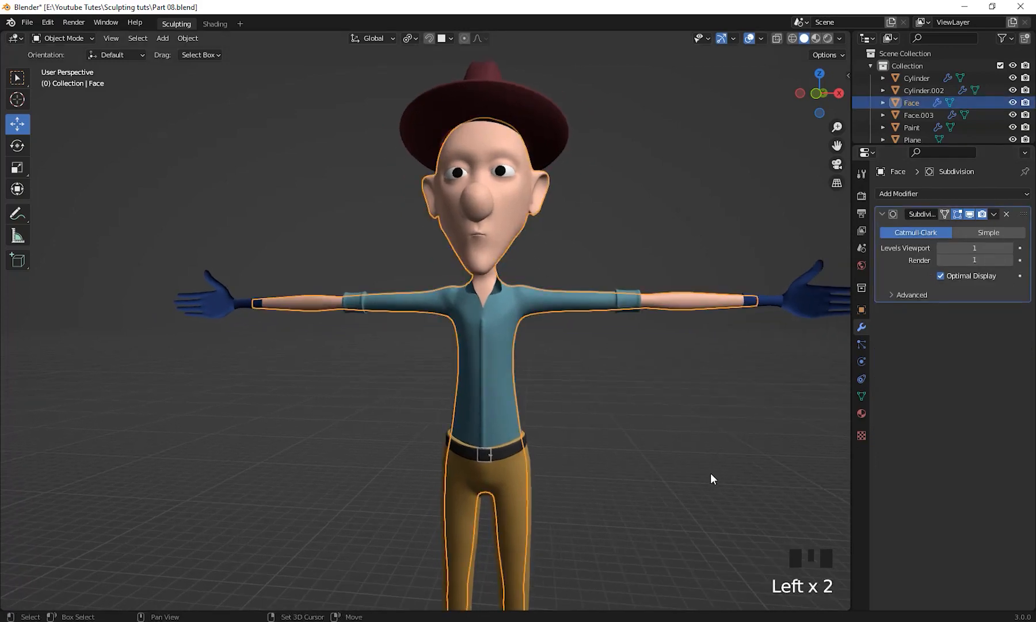
Examine the face and body mesh topology on both sides in Edit Mode, then return to Object Mode
middle_drag(711, 473, 714, 480)
key(Tab)
middle_drag(620, 439, 376, 310)
scroll(675, 434, up, 5)
scroll(615, 370, down, 2)
scroll(463, 374, down, 3)
middle_drag(462, 374, 527, 351)
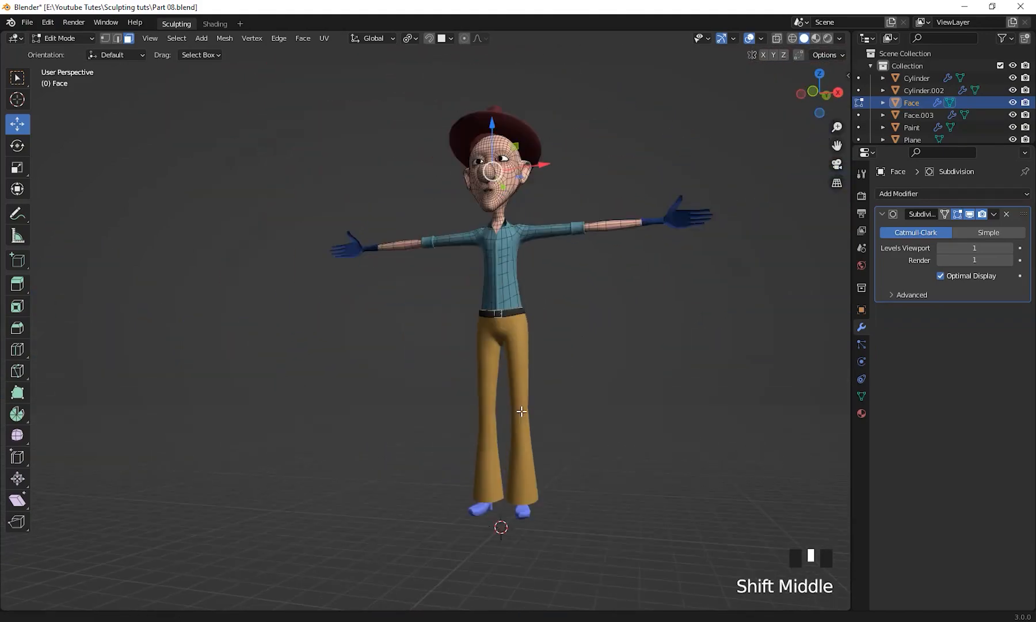
scroll(619, 377, up, 3)
shift+middle_drag(618, 376, 656, 460)
shift+middle_drag(663, 383, 627, 346)
shift+middle_drag(627, 345, 596, 306)
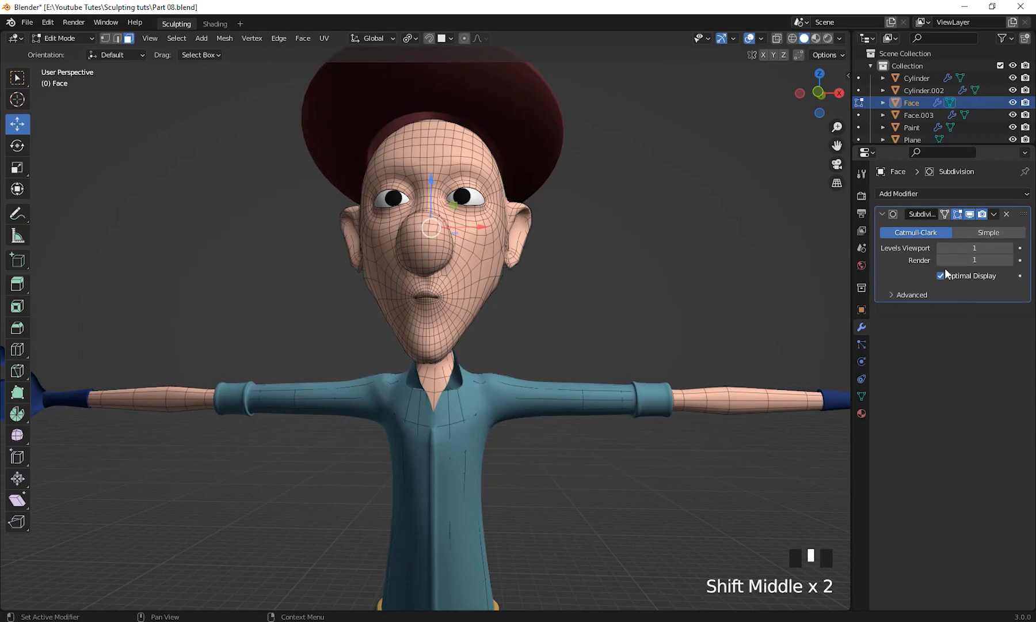
shift+middle_drag(679, 442, 641, 343)
scroll(629, 411, down, 3)
mouse_move(629, 412)
middle_down()
mouse_move(648, 331)
mouse_move(625, 395)
middle_up()
scroll(624, 349, up, 2)
key(Tab)
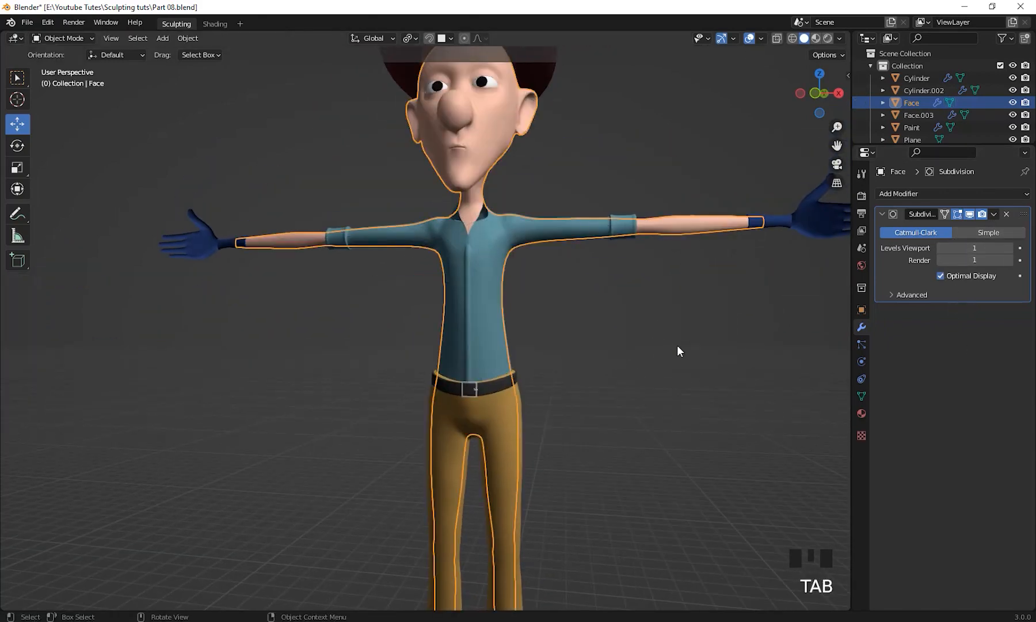
Select the shirt and examine its mesh in Edit Mode, including where it meets the belt and trousers
click(513, 241)
click(514, 239)
mouse_move(639, 328)
shift+middle_down()
mouse_move(625, 354)
mouse_move(659, 330)
shift+middle_up()
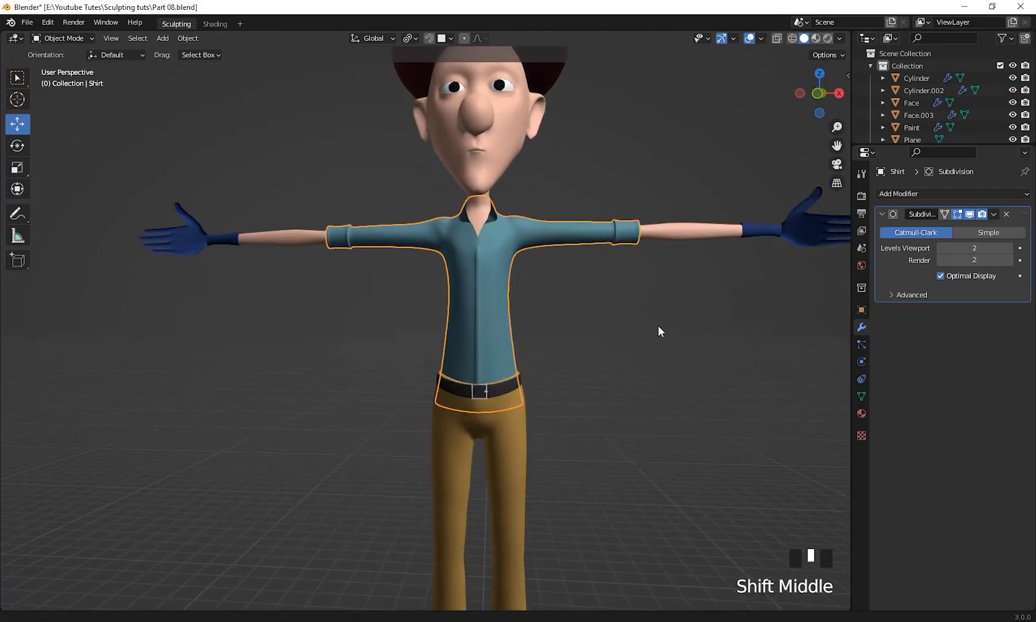
key(Tab)
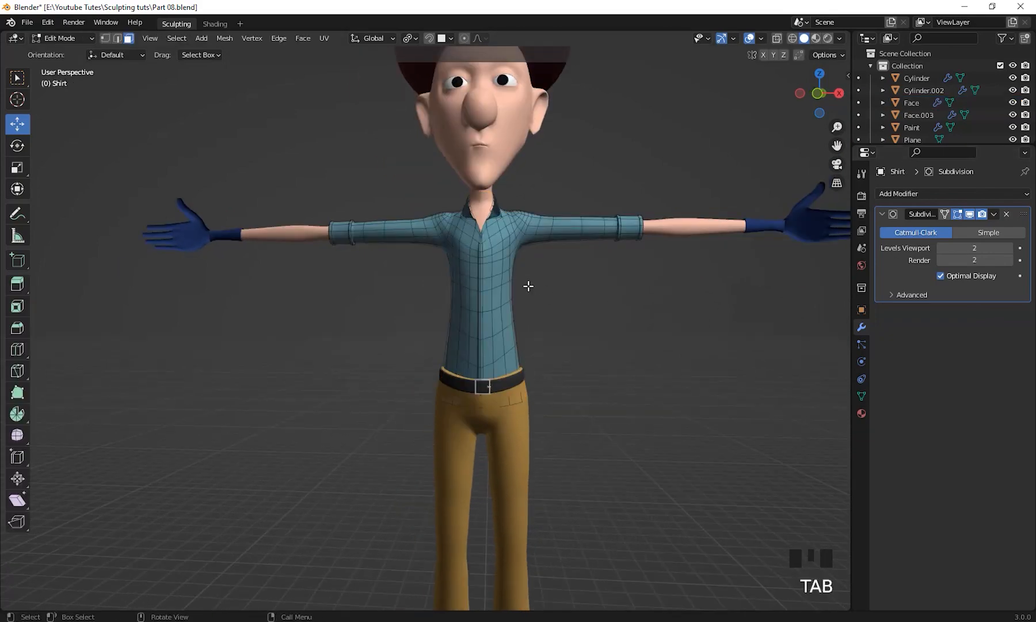
middle_drag(598, 289, 624, 361)
scroll(648, 342, up, 2)
scroll(620, 307, down, 2)
scroll(622, 314, up, 3)
scroll(631, 361, down, 2)
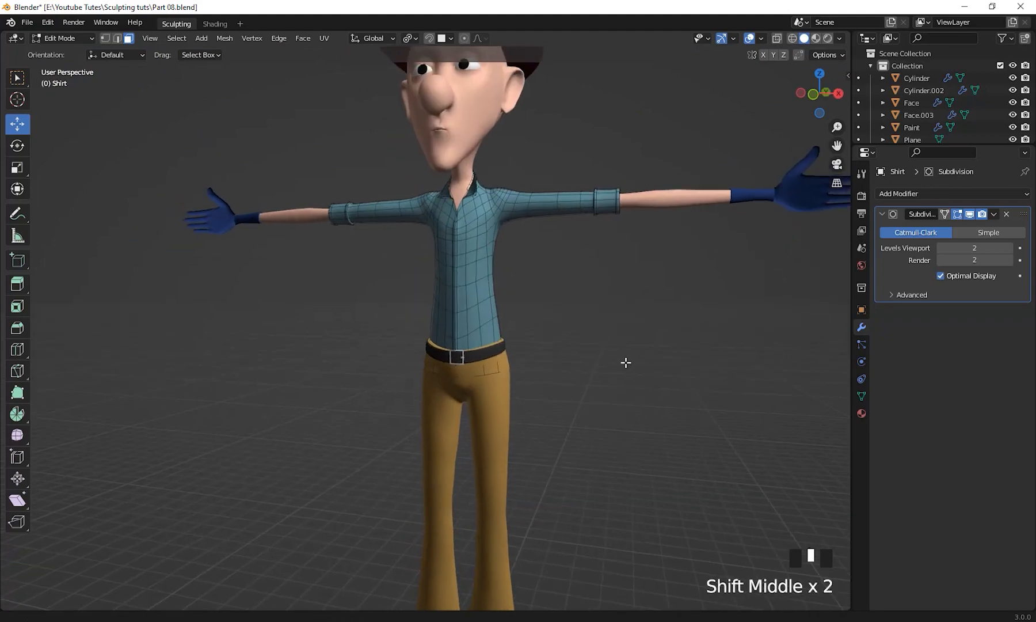
scroll(629, 344, up, 3)
scroll(628, 308, up, 1)
shift+middle_drag(628, 309, 573, 358)
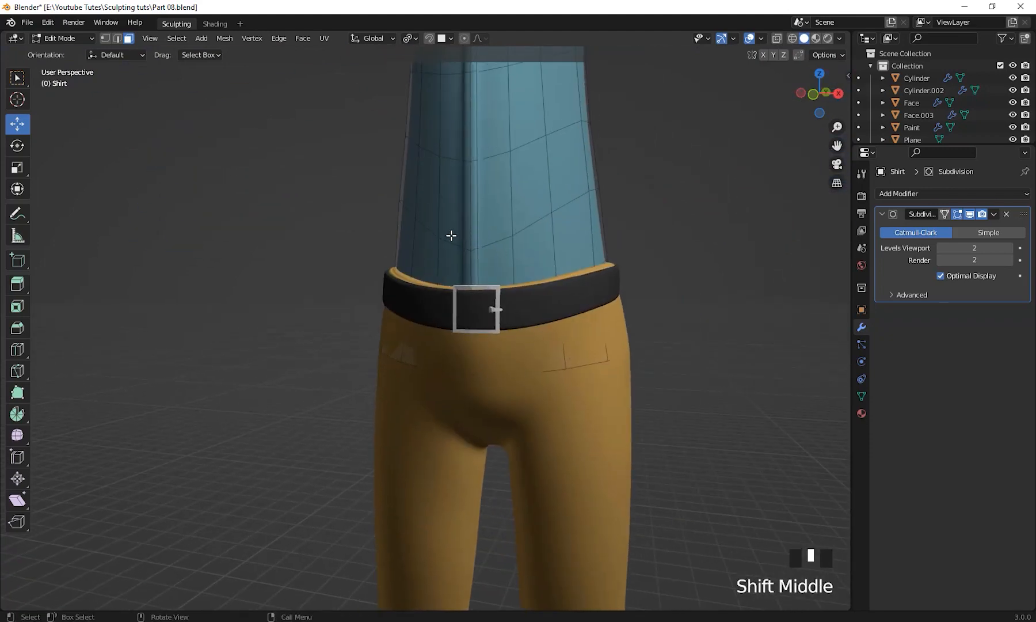
middle_drag(719, 378, 618, 347)
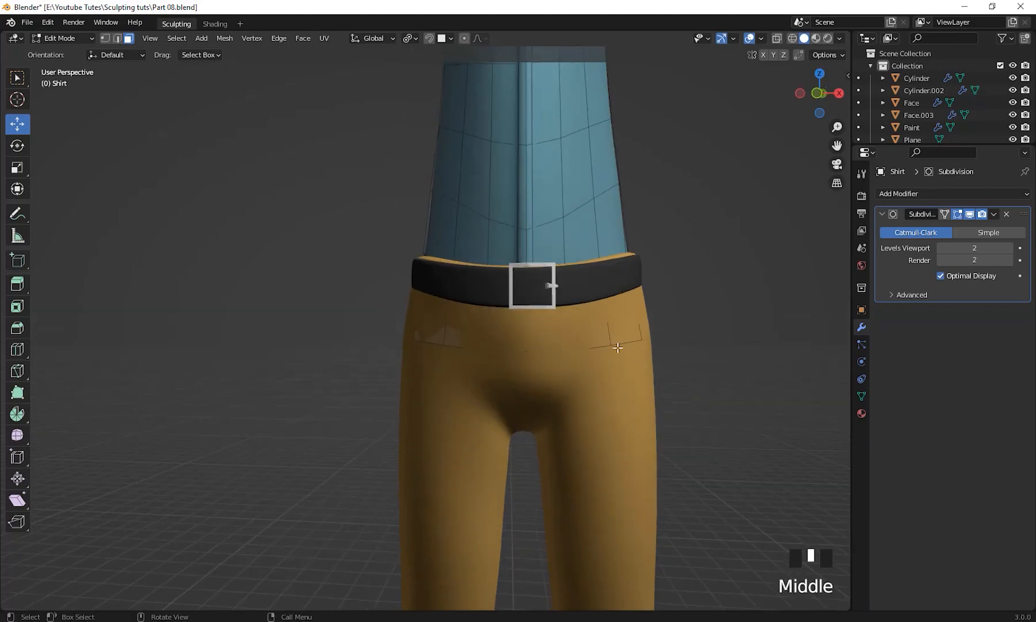
scroll(743, 302, down, 3)
shift+middle_drag(742, 302, 626, 327)
scroll(627, 397, down, 4)
key(Tab)
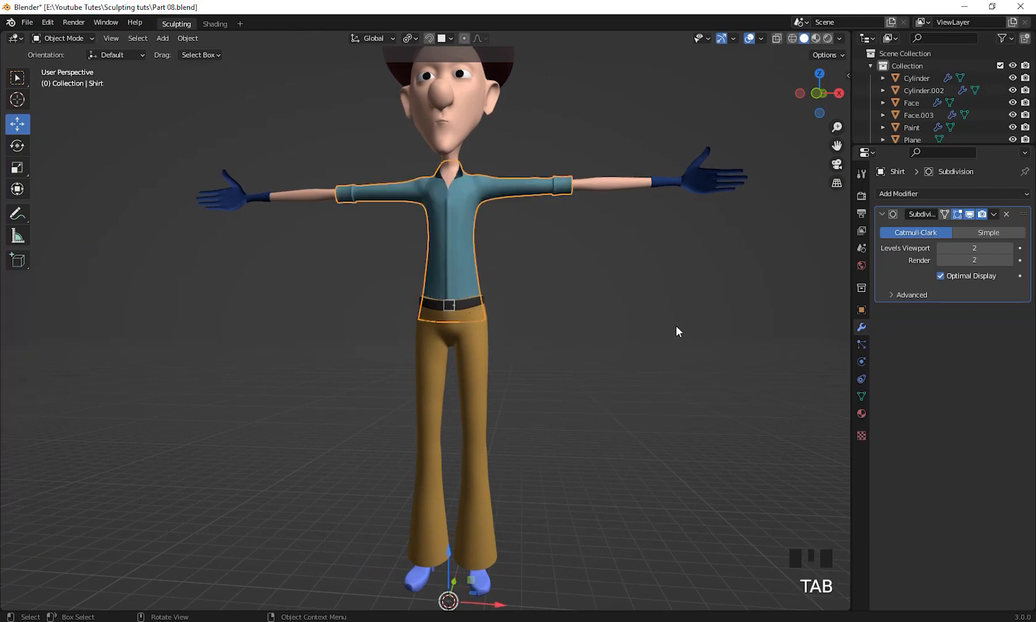
Select the trousers and apply their Mirror modifier
click(467, 351)
mouse_move(468, 351)
shift+middle_down()
mouse_move(544, 321)
mouse_move(629, 350)
mouse_move(645, 346)
shift+middle_up()
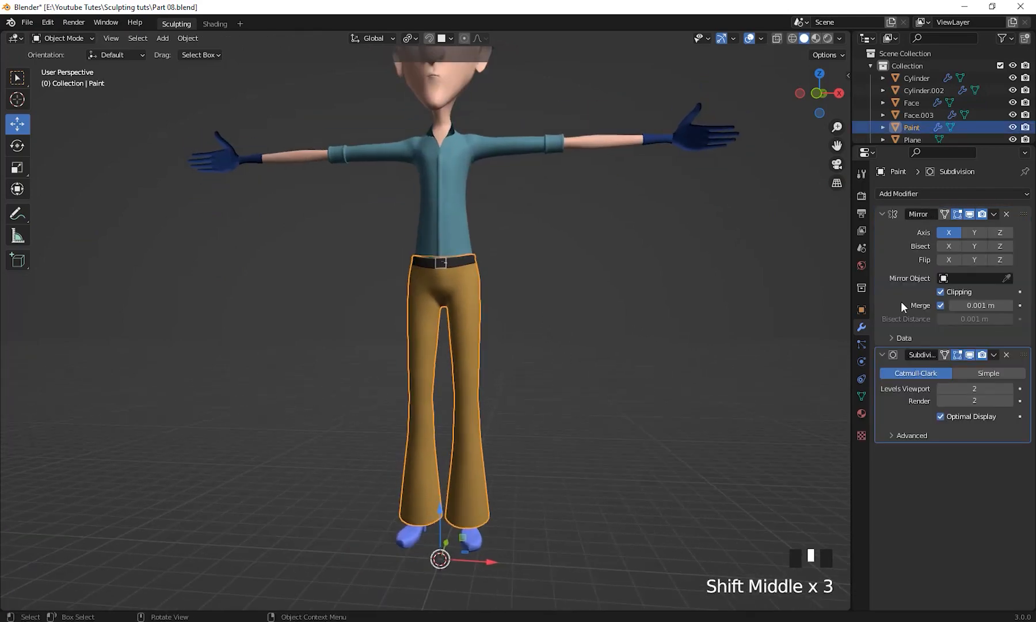
shift+middle_drag(603, 399, 592, 340)
scroll(578, 382, up, 2)
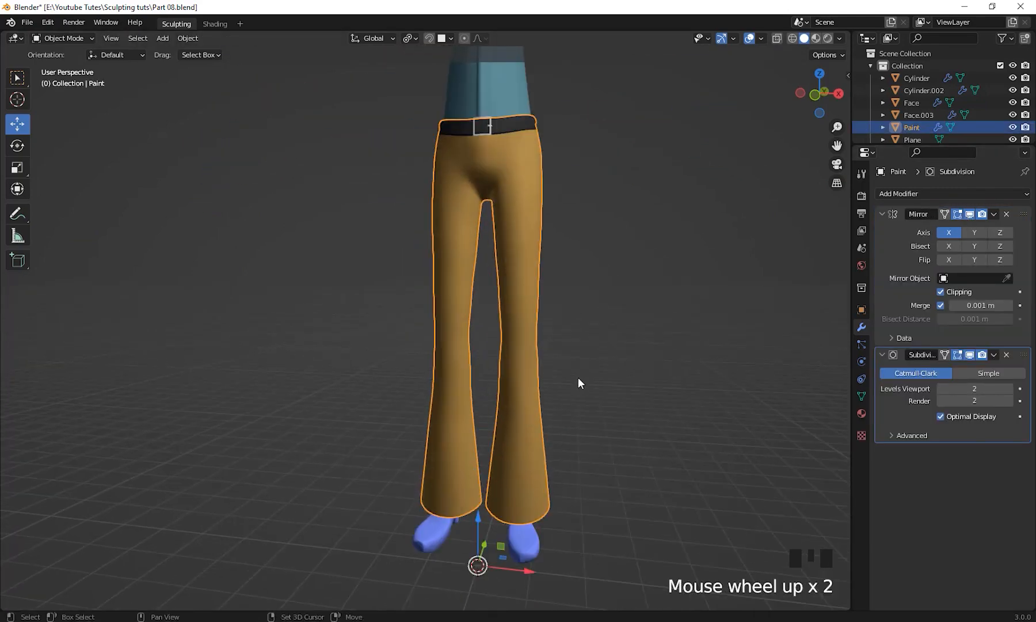
middle_drag(578, 381, 583, 384)
scroll(592, 325, down, 1)
shift+middle_drag(592, 325, 714, 305)
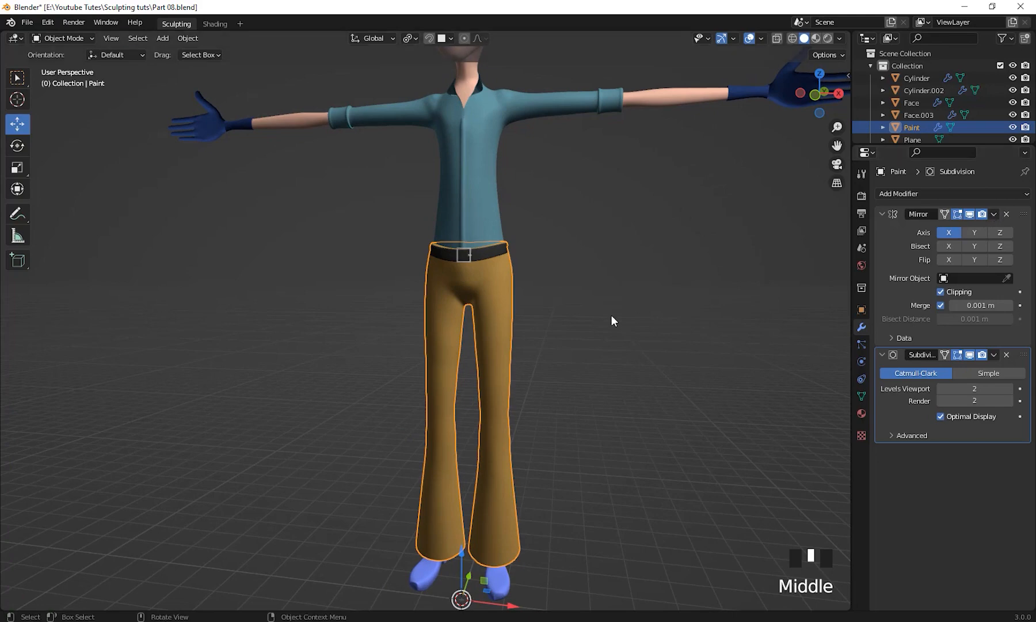
key(Tab)
key(Tab)
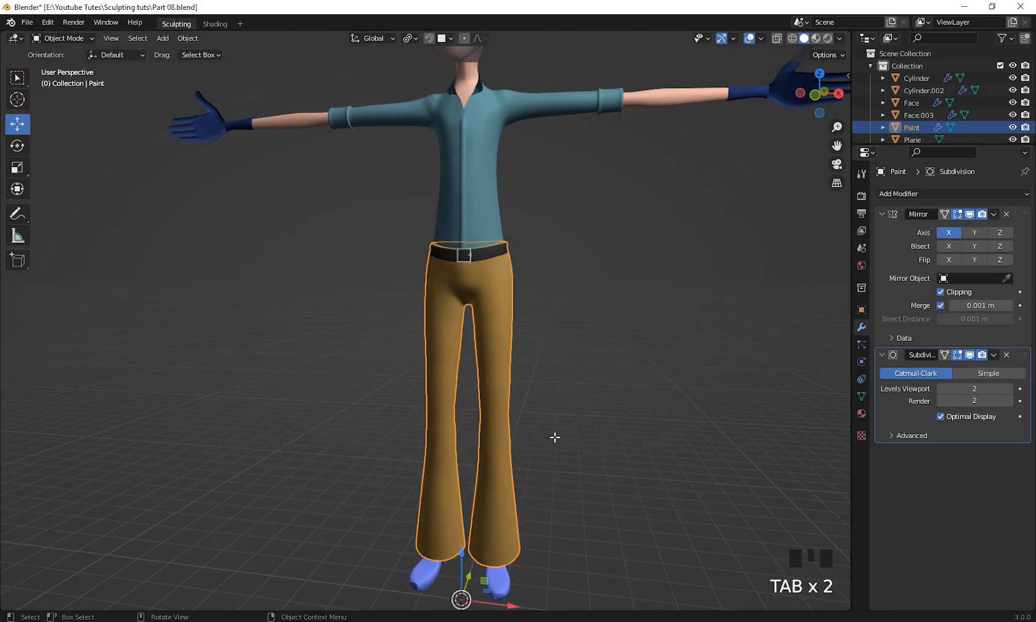
shift+middle_drag(660, 452, 653, 397)
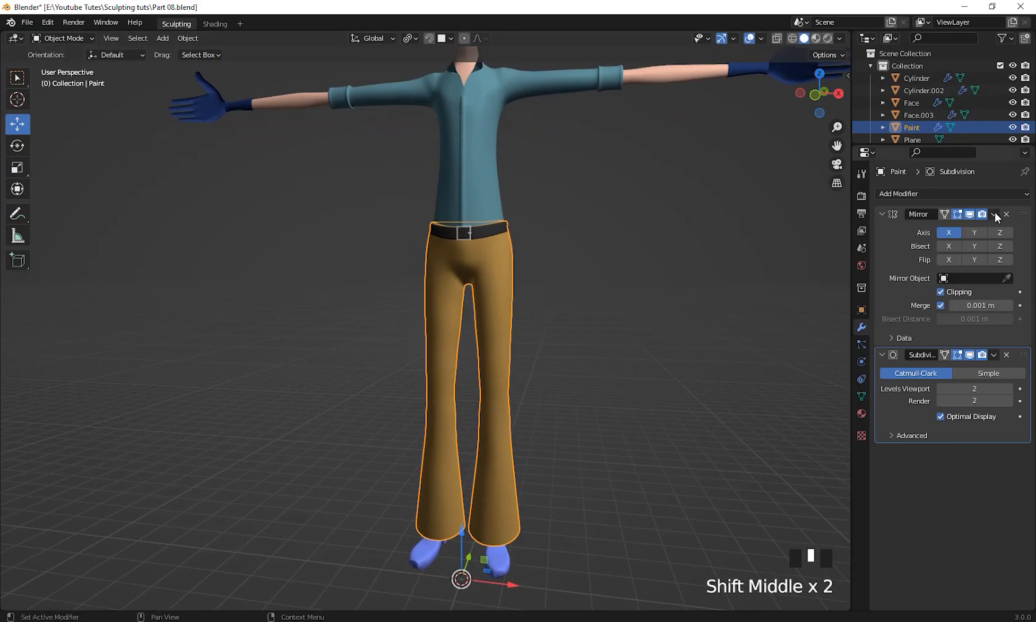
click(994, 214)
click(959, 229)
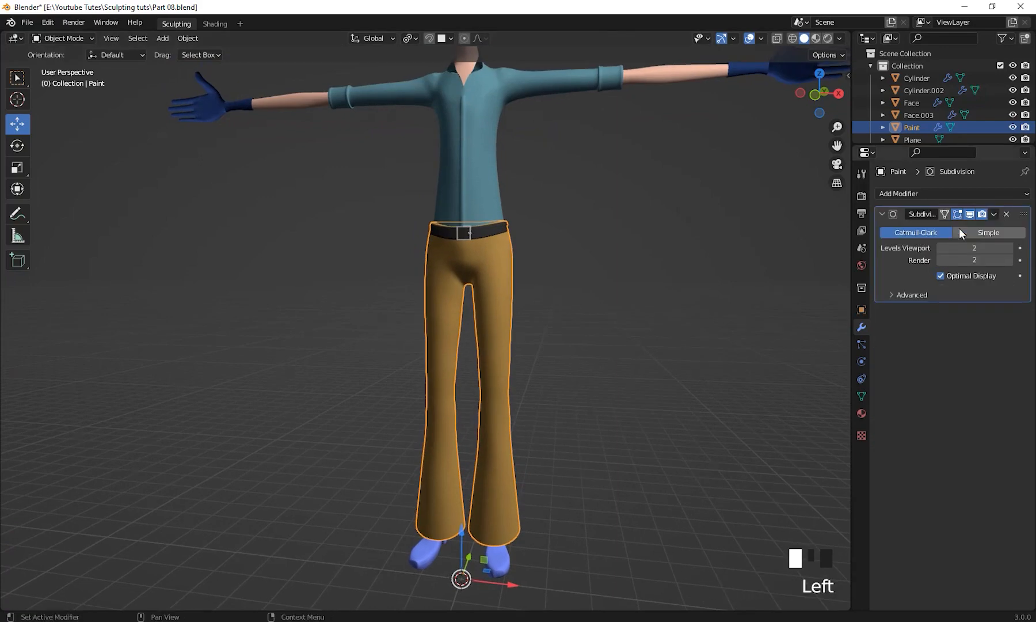
Check the trousers' mesh in Edit Mode, and set their Subdivision viewport and render levels to 1
shift+middle_drag(641, 378, 630, 347)
key(Tab)
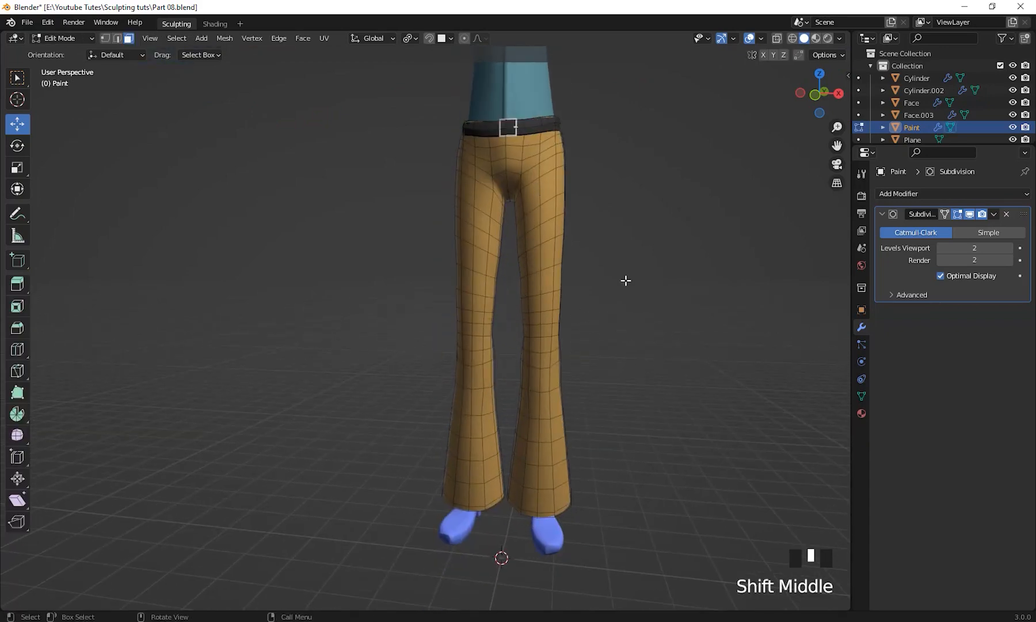
key(Tab)
shift+middle_drag(705, 333, 671, 361)
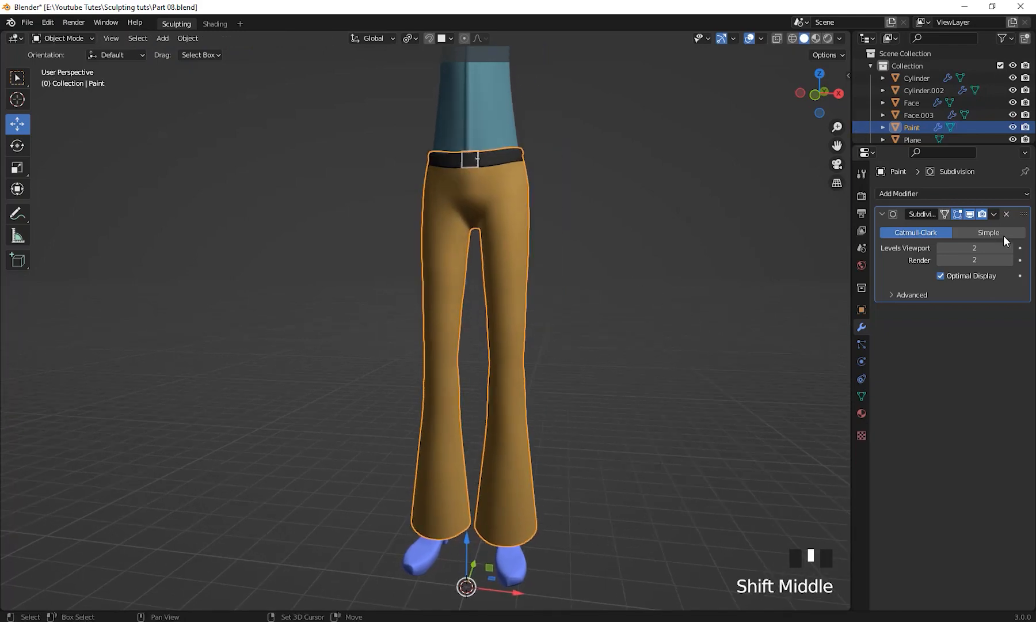
click(940, 248)
click(941, 260)
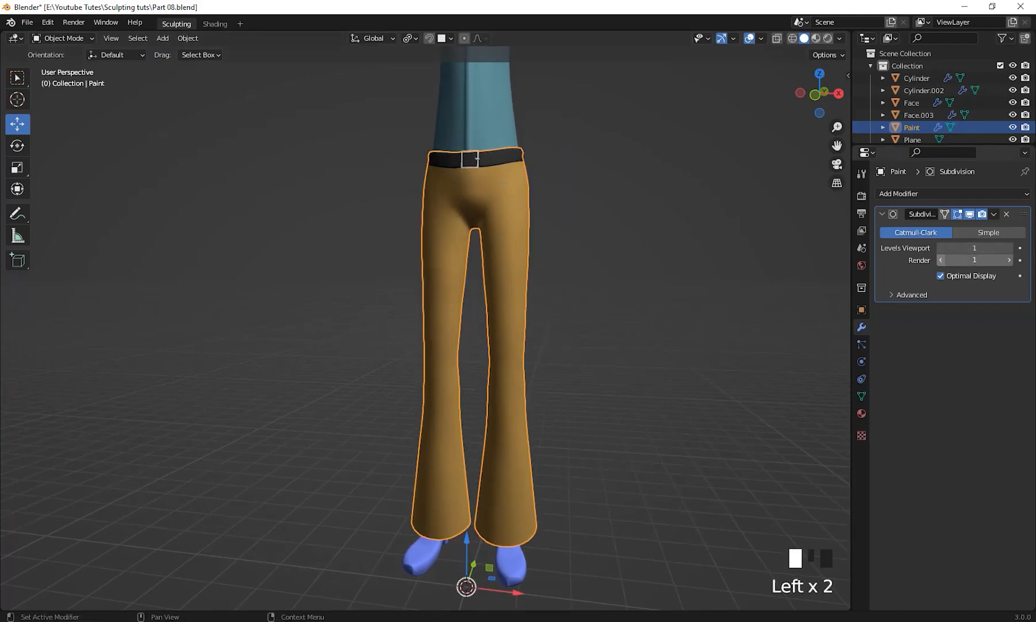
Select the shoes and apply their Mirror modifier
shift+middle_drag(649, 343, 561, 127)
scroll(578, 329, down, 2)
middle_drag(578, 328, 451, 237)
scroll(597, 344, up, 3)
click(502, 362)
middle_drag(492, 350, 521, 356)
shift+middle_drag(521, 356, 800, 280)
shift+scroll(686, 332, down, 2)
scroll(665, 377, up, 1)
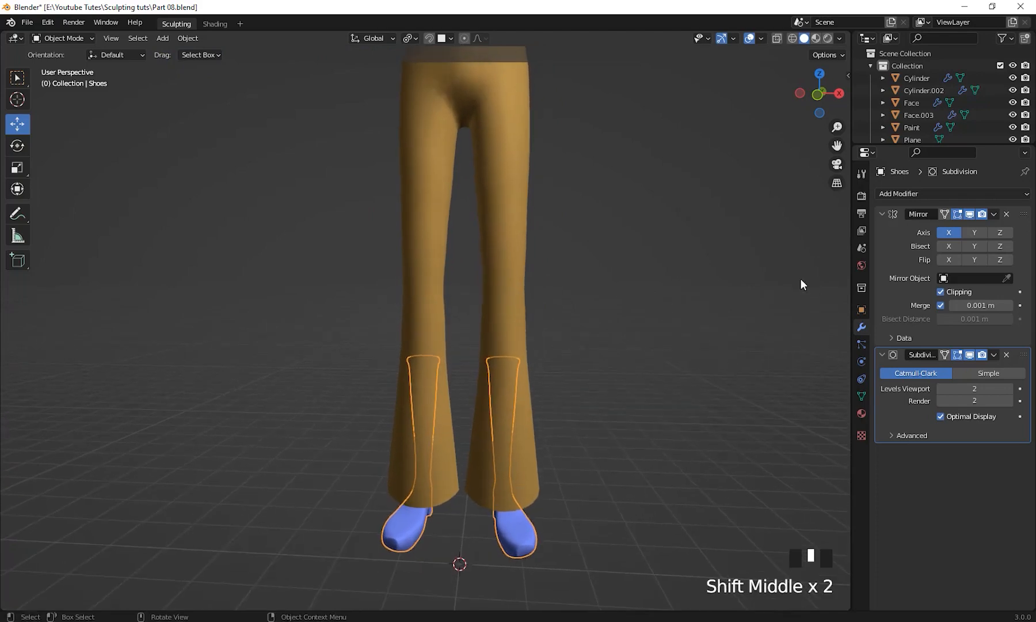
click(993, 213)
click(954, 232)
middle_drag(557, 321, 563, 375)
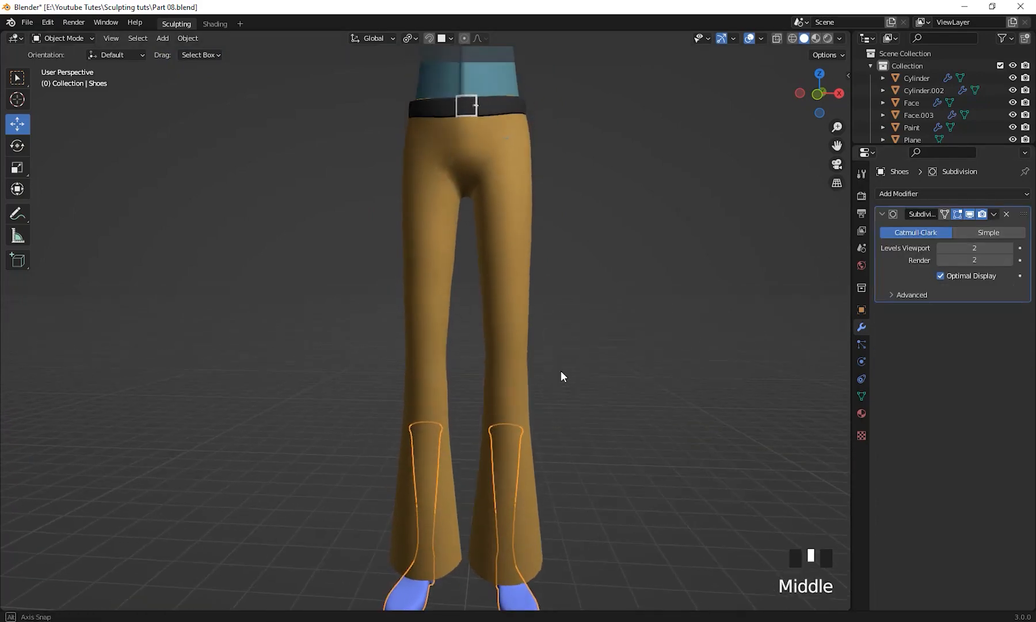
Select the gloves and apply their Mirror modifier
scroll(546, 293, down, 3)
shift+middle_drag(546, 293, 416, 479)
scroll(561, 369, up, 2)
click(616, 326)
scroll(514, 408, down, 2)
shift+middle_drag(514, 408, 524, 340)
click(992, 215)
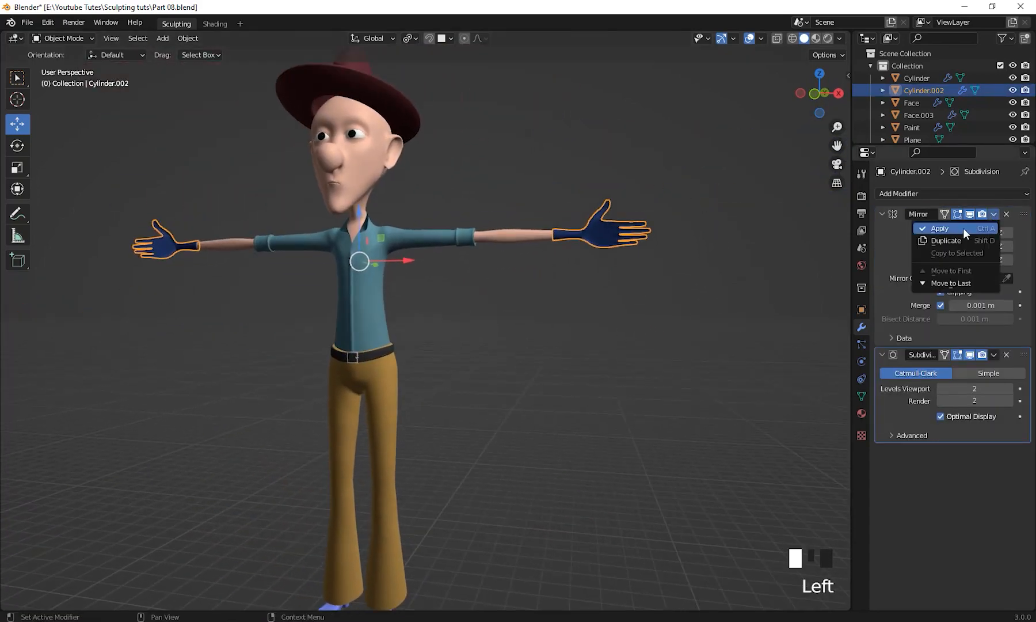
click(958, 230)
Select the hat and check its Solidify and Subdivision modifiers
shift+middle_drag(576, 397, 551, 211)
scroll(548, 440, up, 5)
click(552, 211)
click(511, 248)
shift+middle_drag(616, 341, 630, 288)
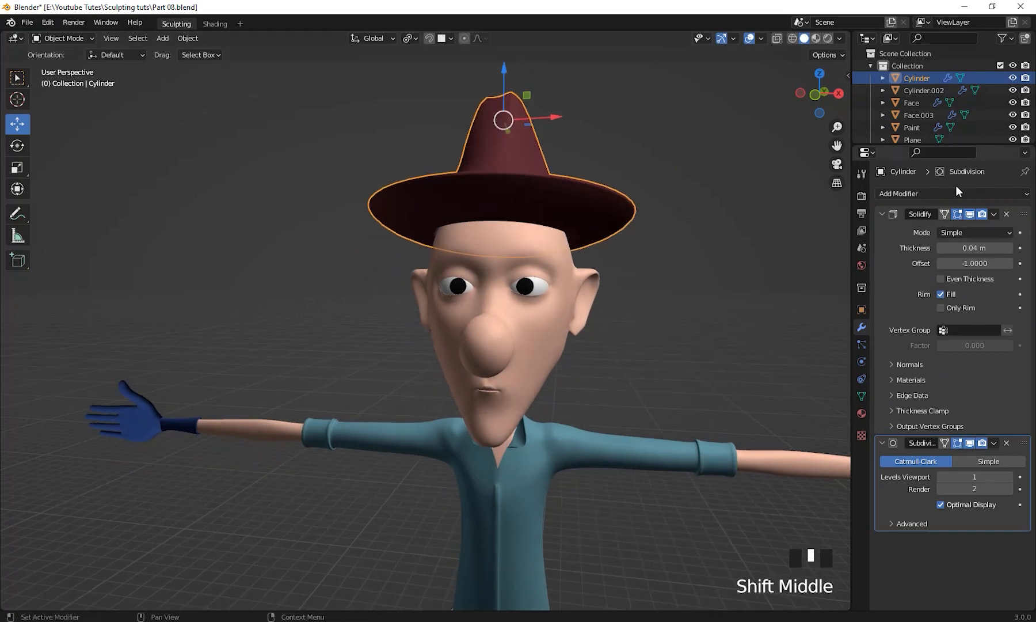
shift+middle_drag(620, 507, 602, 465)
scroll(622, 453, down, 1)
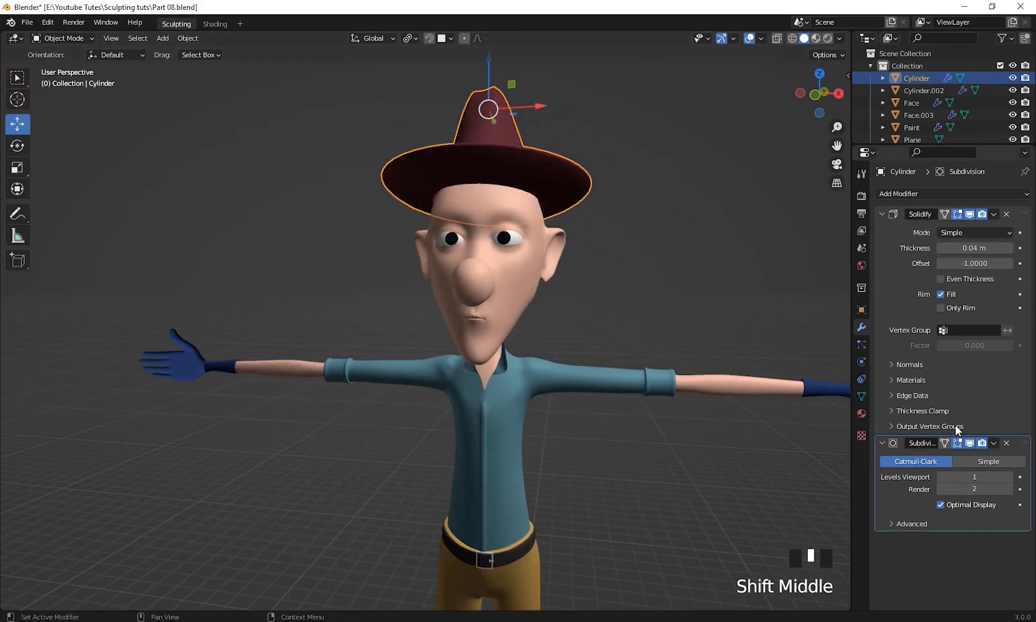
scroll(666, 478, down, 1)
Select the belt around the trousers' waist and apply its Mirror modifier
shift+middle_drag(666, 478, 691, 357)
scroll(671, 403, up, 2)
shift+middle_drag(649, 440, 612, 505)
click(505, 423)
scroll(656, 435, up, 2)
shift+middle_drag(626, 405, 487, 314)
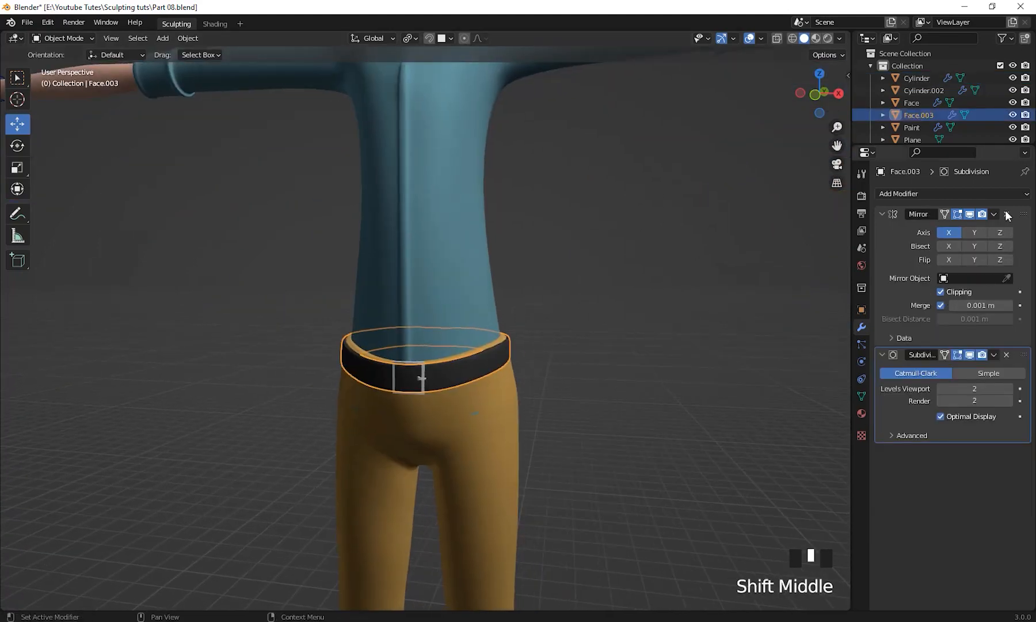
shift+middle_drag(574, 363, 622, 364)
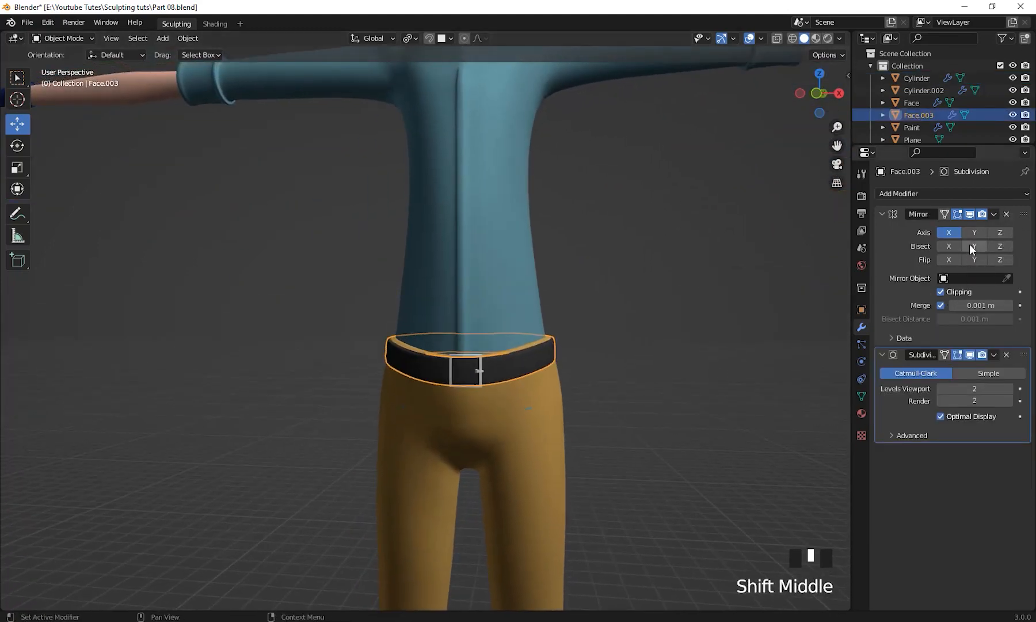
click(994, 214)
click(958, 229)
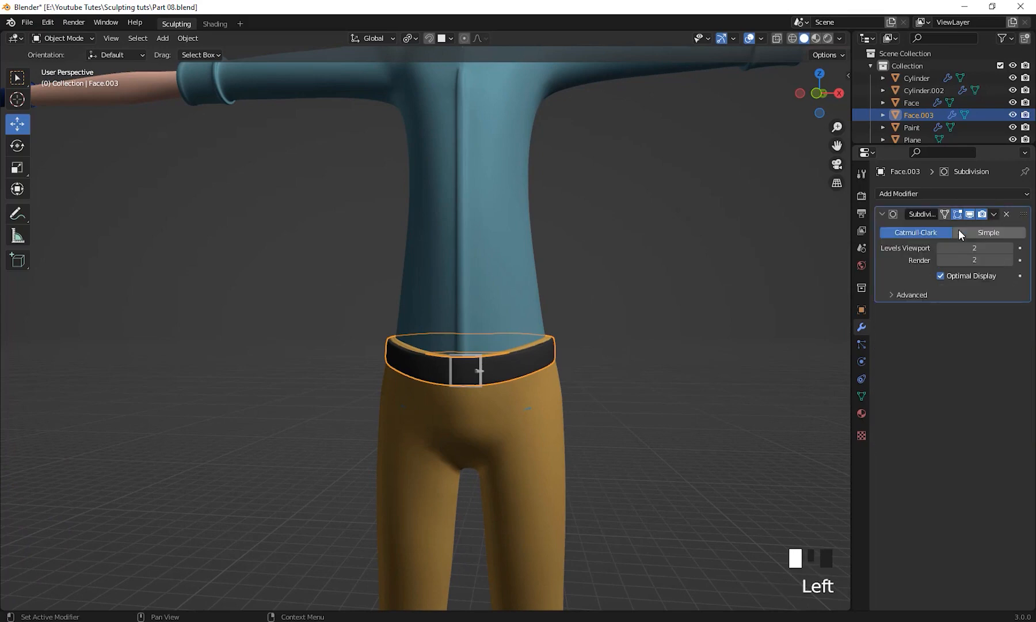
Try to join the buckle into the belt object, inspect the joined mesh and undo the join
shift+middle_drag(641, 424, 652, 428)
click(528, 323)
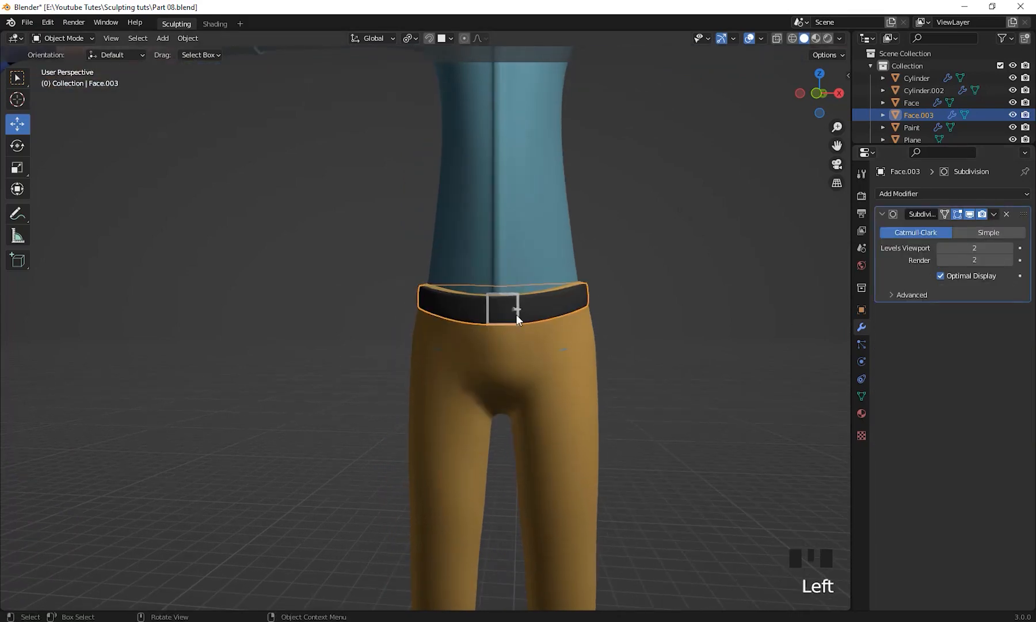
click(517, 314)
scroll(633, 419, up, 2)
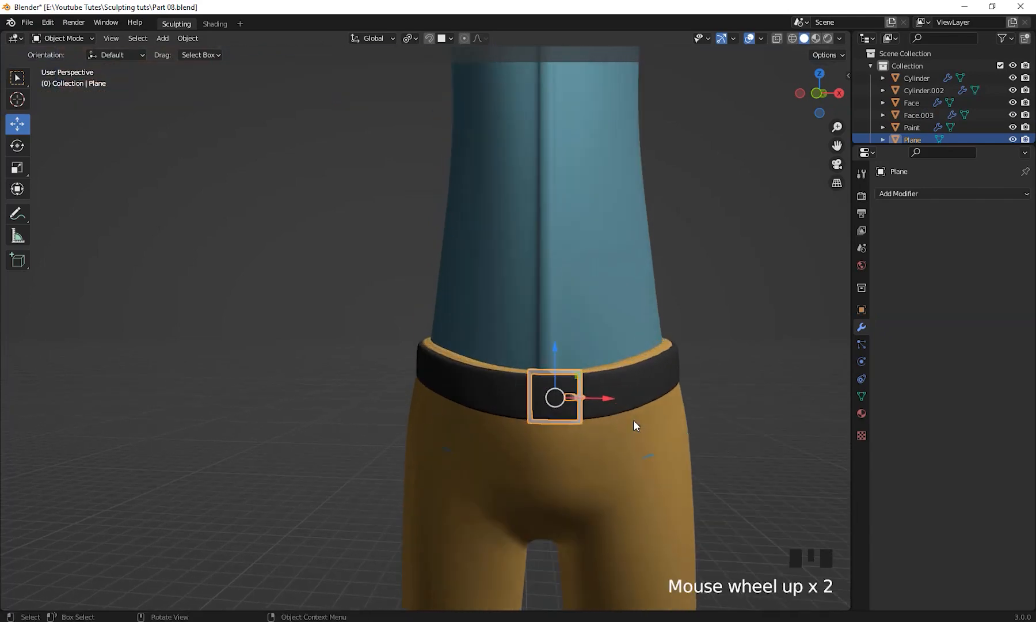
shift+middle_drag(633, 419, 700, 263)
shift+click(596, 339)
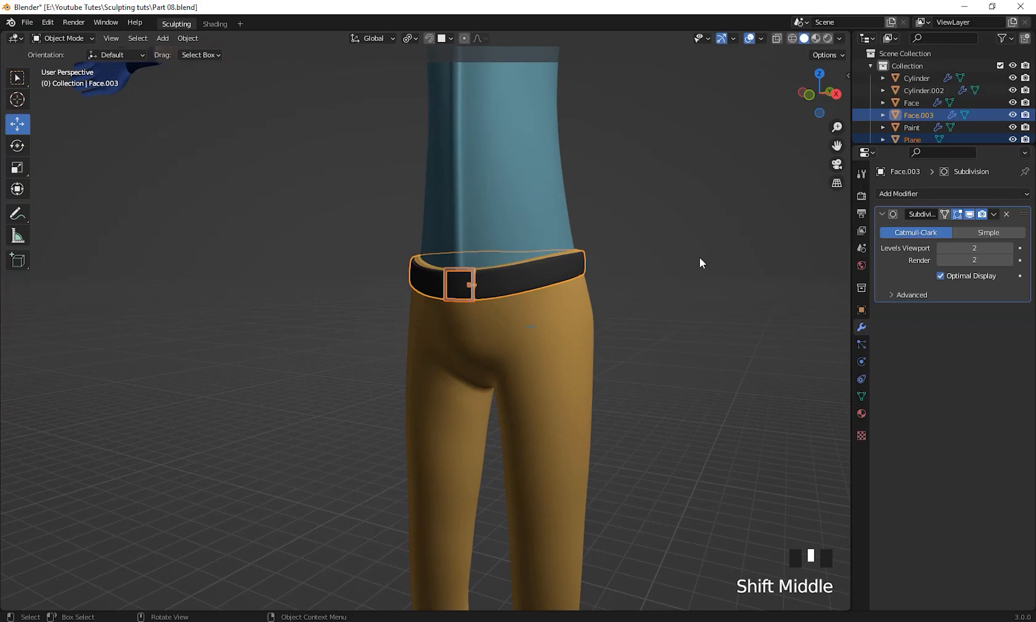
key(ctrl+j)
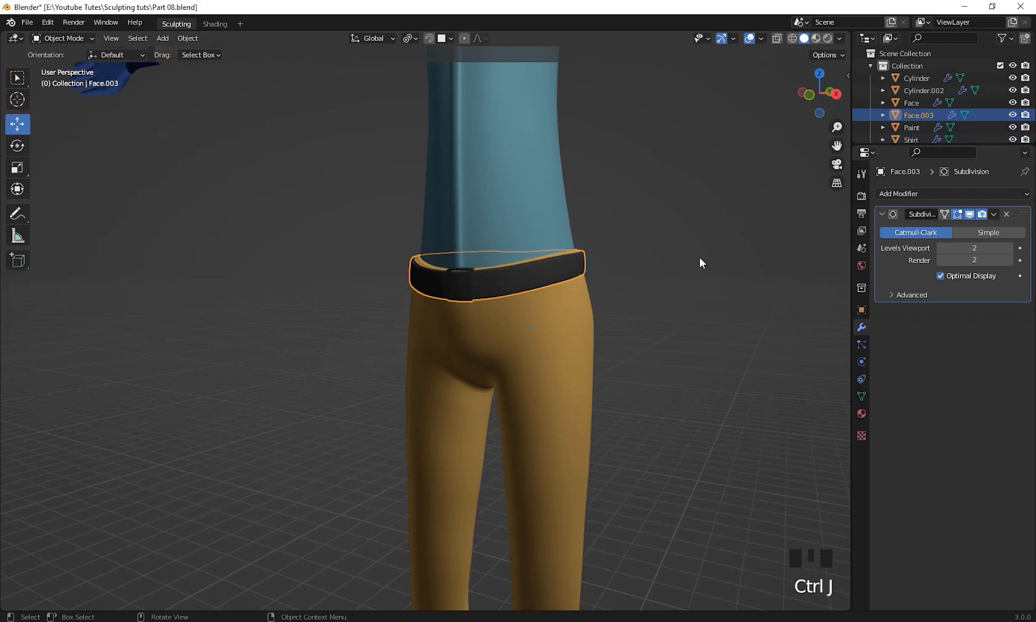
middle_drag(699, 256, 825, 286)
scroll(652, 364, up, 2)
key(ctrl+z)
Select the buckle alone and give it a new material named Buckle
click(860, 414)
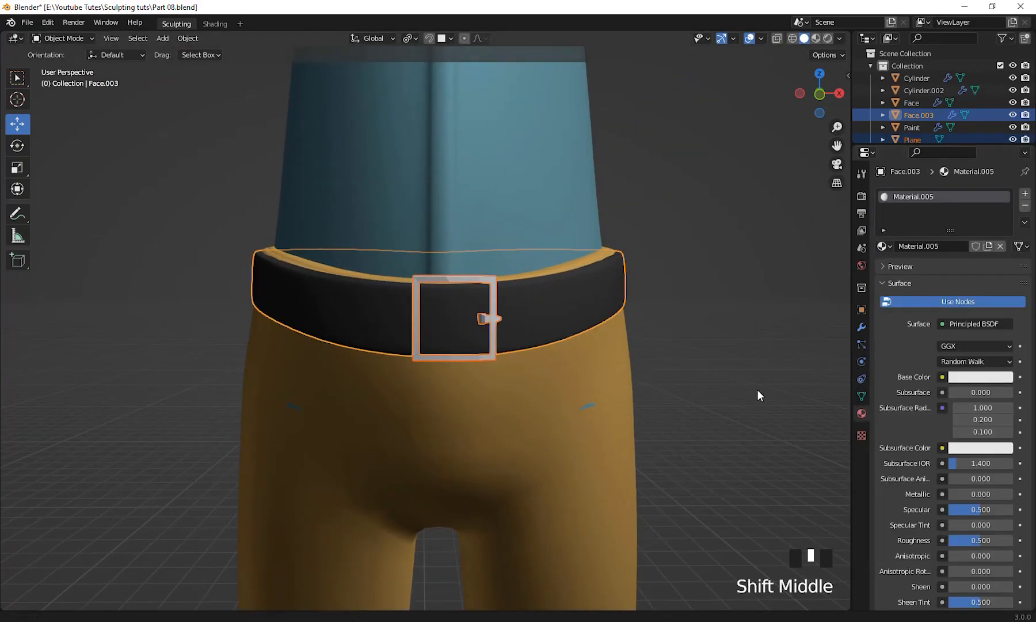
shift+middle_drag(757, 389, 734, 331)
click(734, 337)
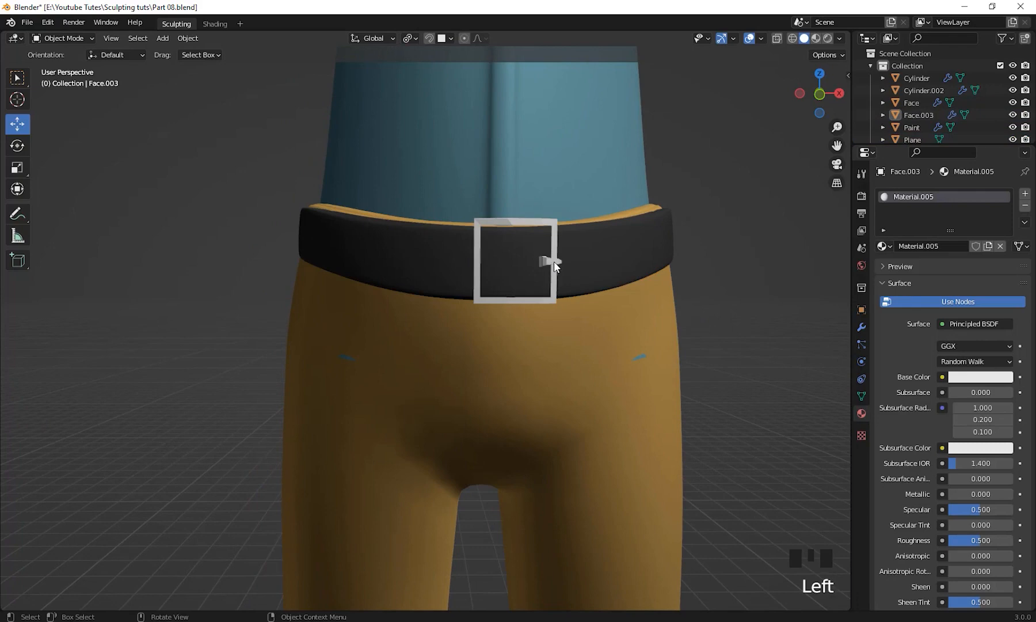
click(553, 261)
shift+middle_drag(636, 325, 691, 320)
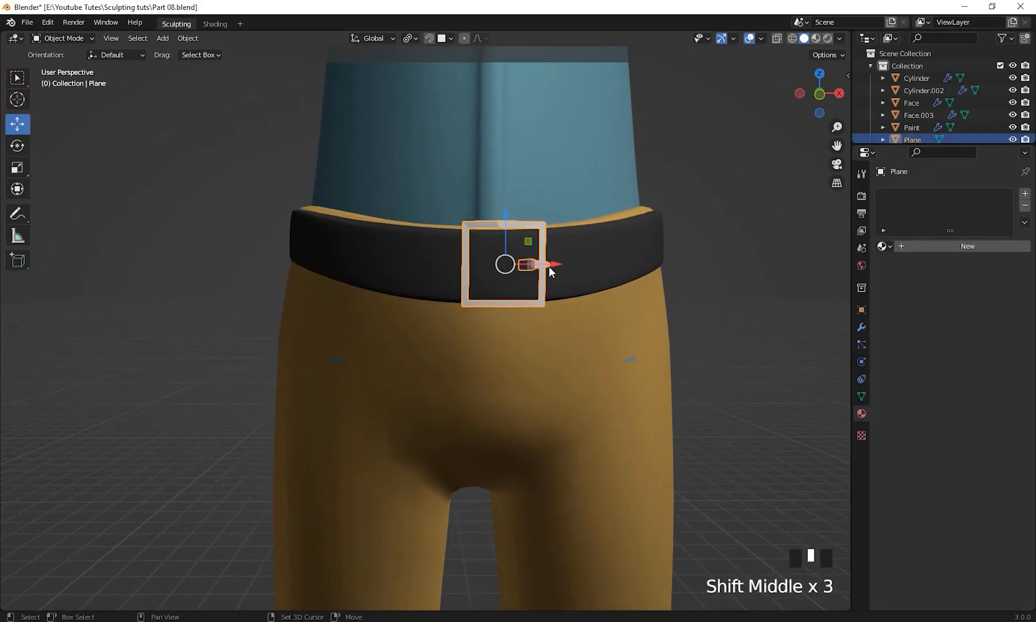
click(959, 246)
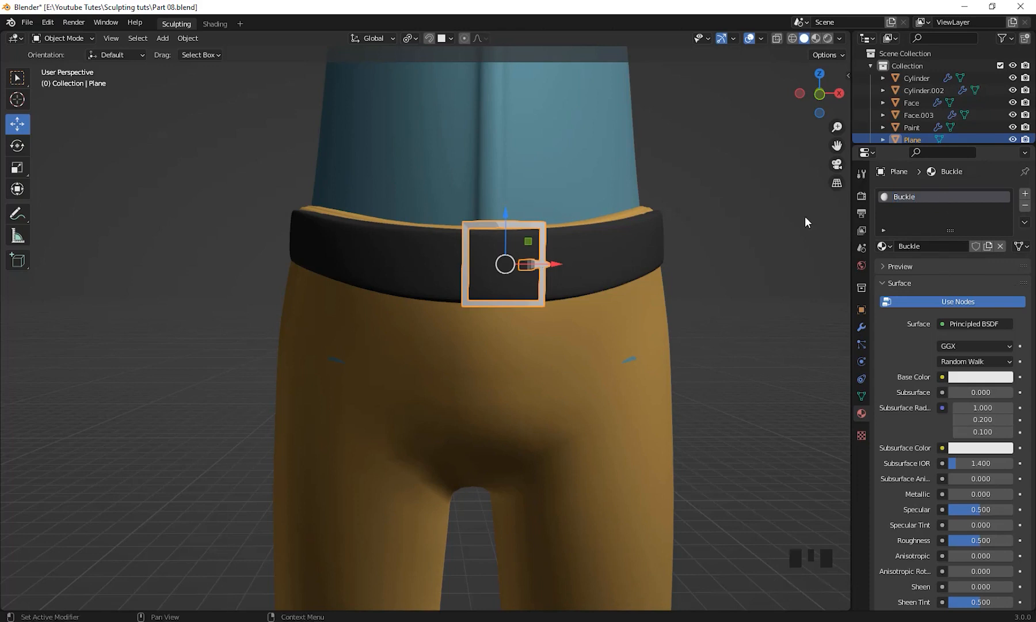
Select the belt and rename its material as Belt
shift+middle_drag(806, 222, 624, 271)
shift+scroll(704, 277, up, 2)
click(624, 271)
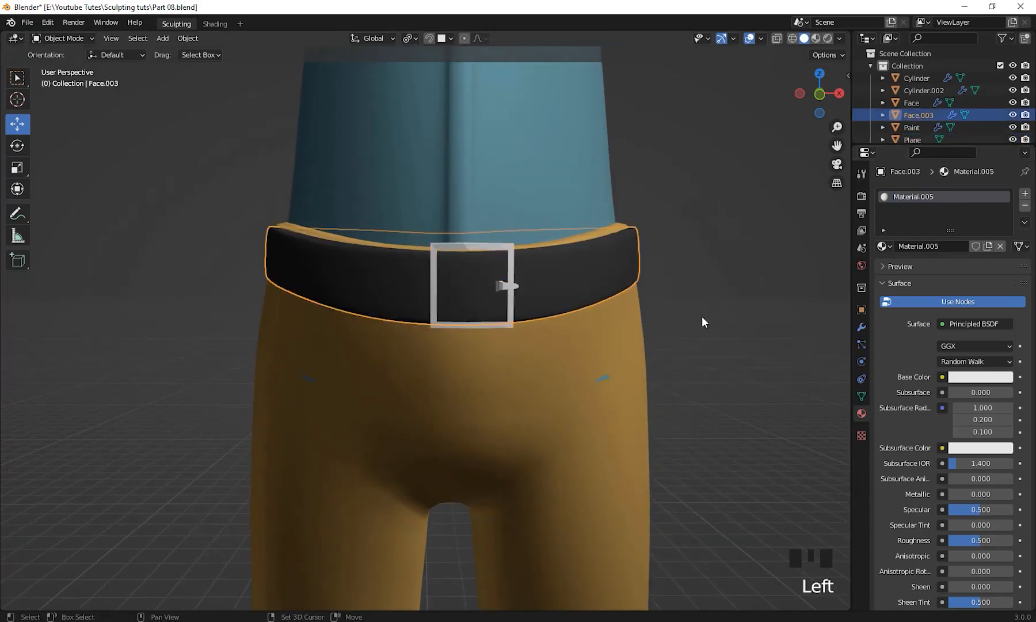
shift+middle_drag(702, 316, 676, 345)
double_click(926, 197)
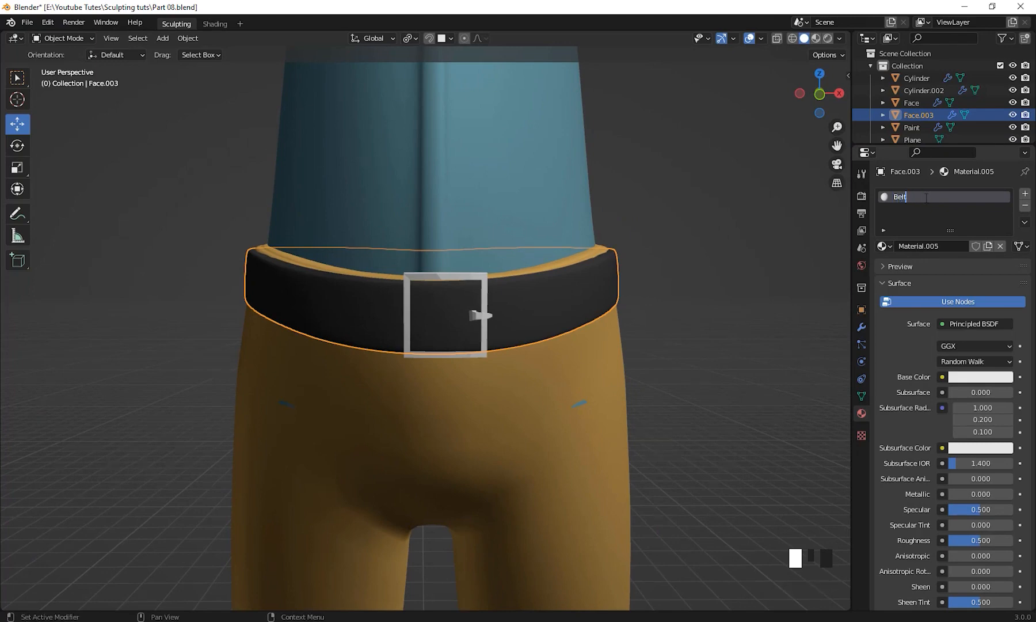
Try again to join the buckle into the belt with both materials assigned, and undo the join
shift+middle_drag(797, 287, 724, 370)
click(536, 255)
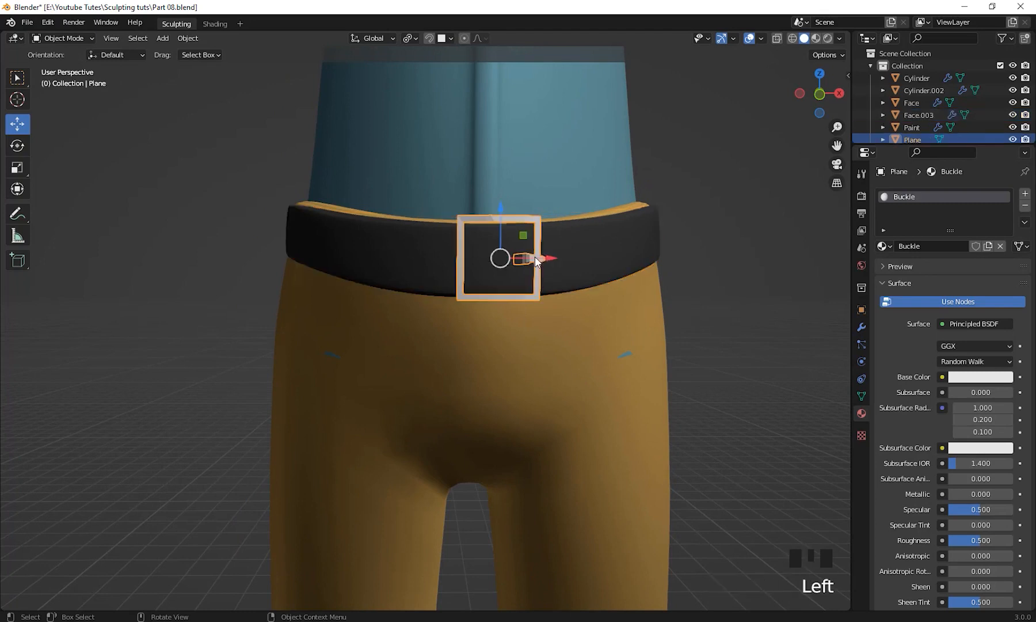
shift+click(583, 263)
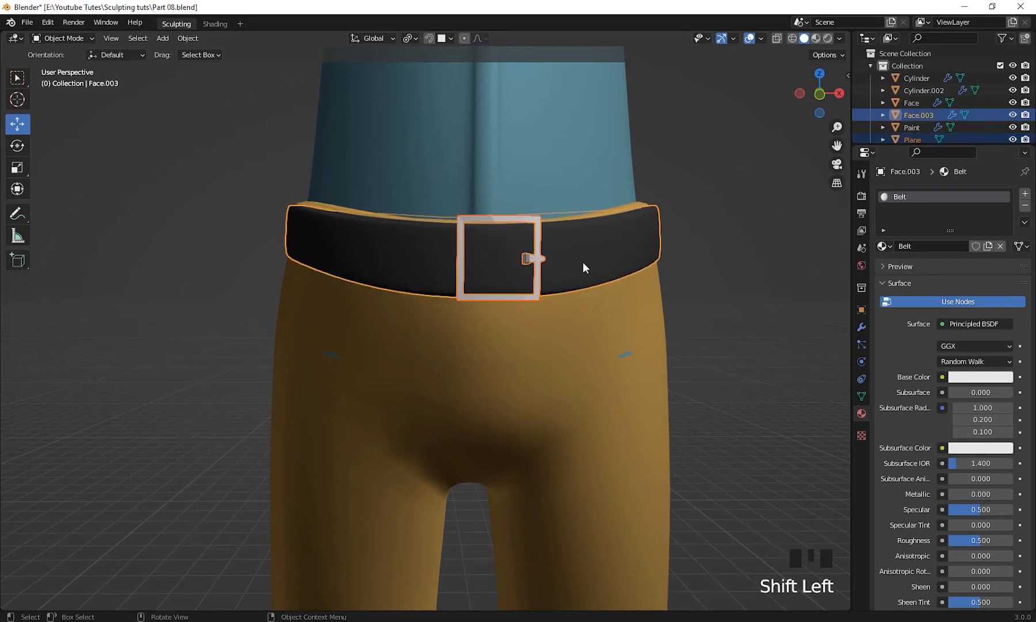
key(ctrl+j)
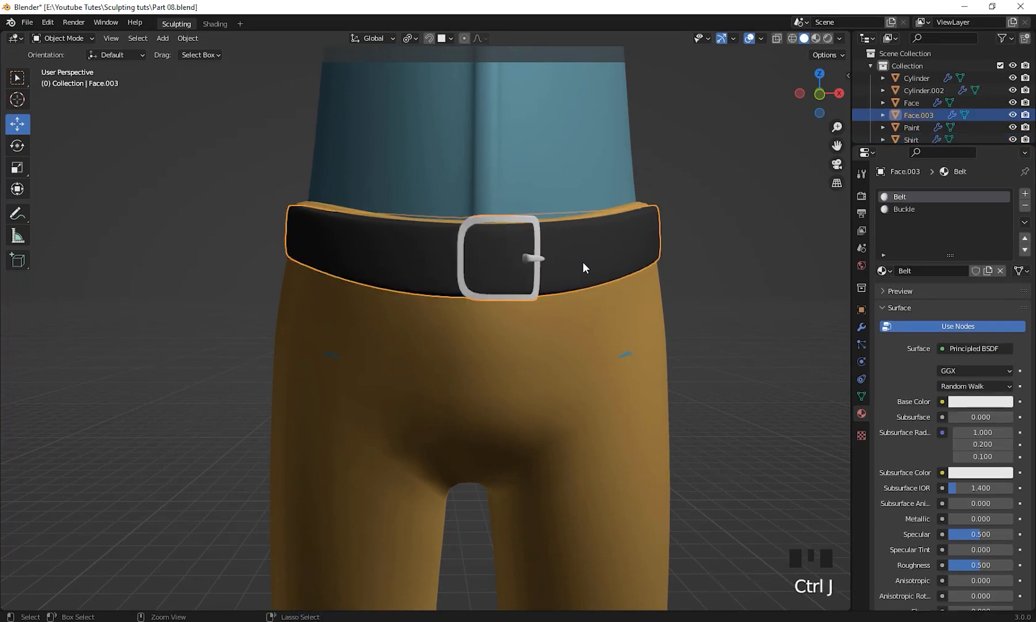
shift+middle_drag(606, 266, 535, 302)
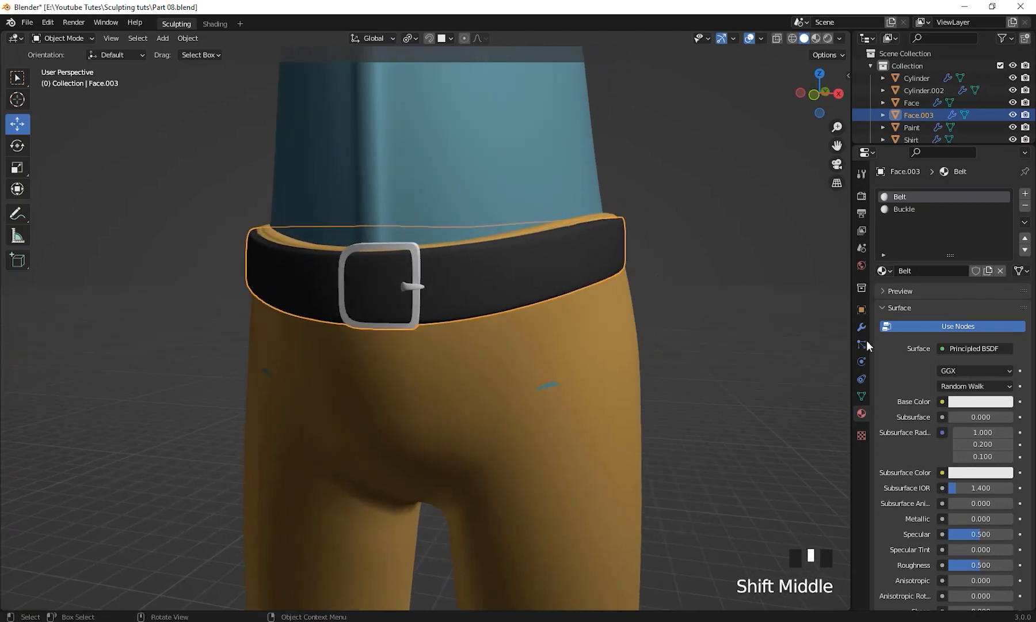
key(ctrl+z)
Select only the belt and apply its Subdivision modifier
shift+middle_drag(645, 364, 740, 355)
click(740, 401)
click(577, 208)
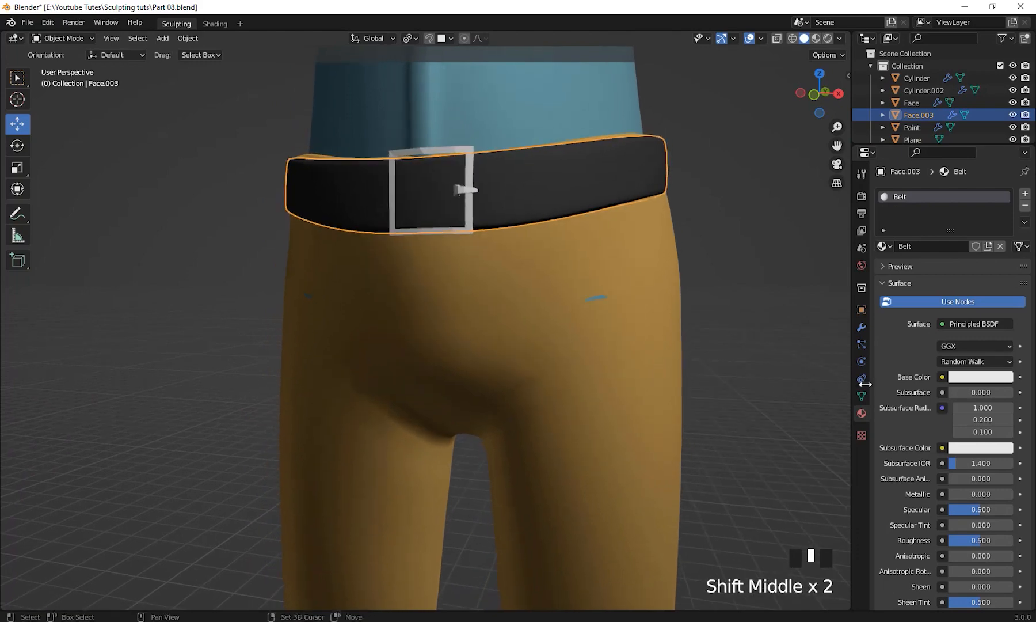
click(452, 153)
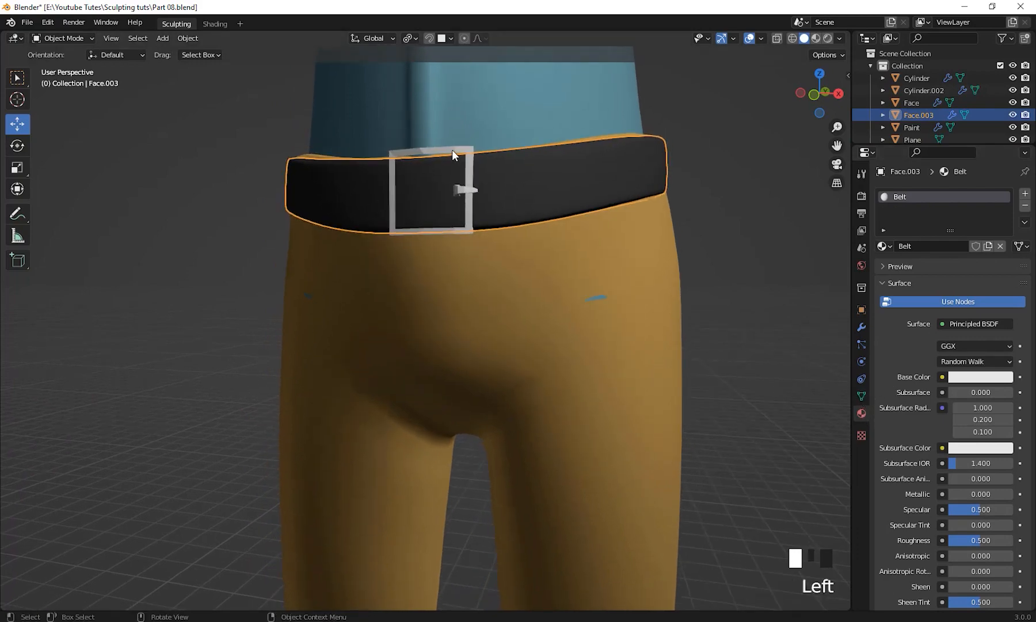
click(584, 177)
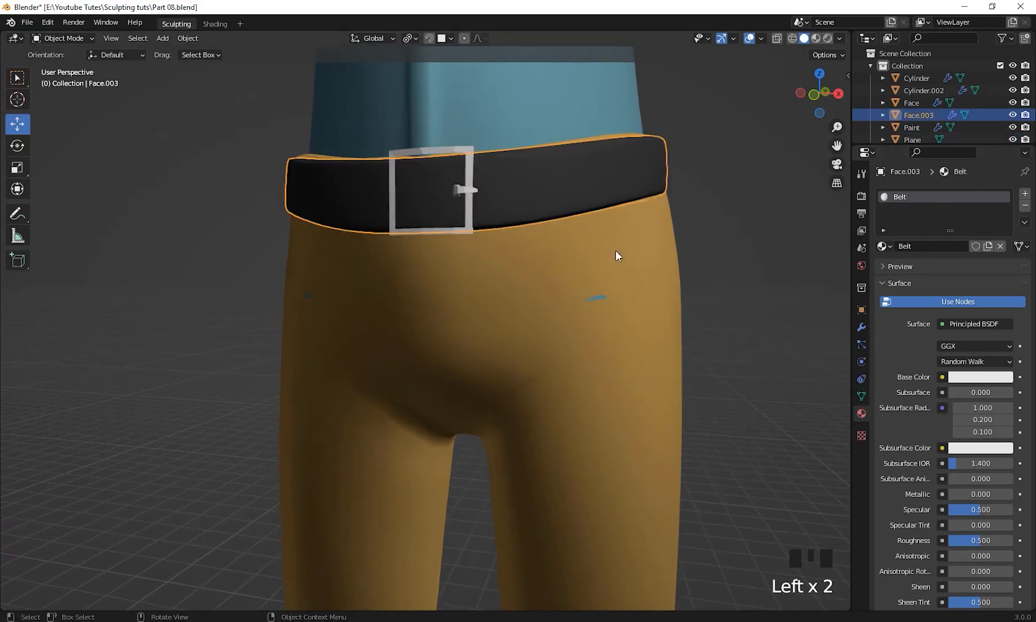
shift+middle_drag(615, 250, 633, 279)
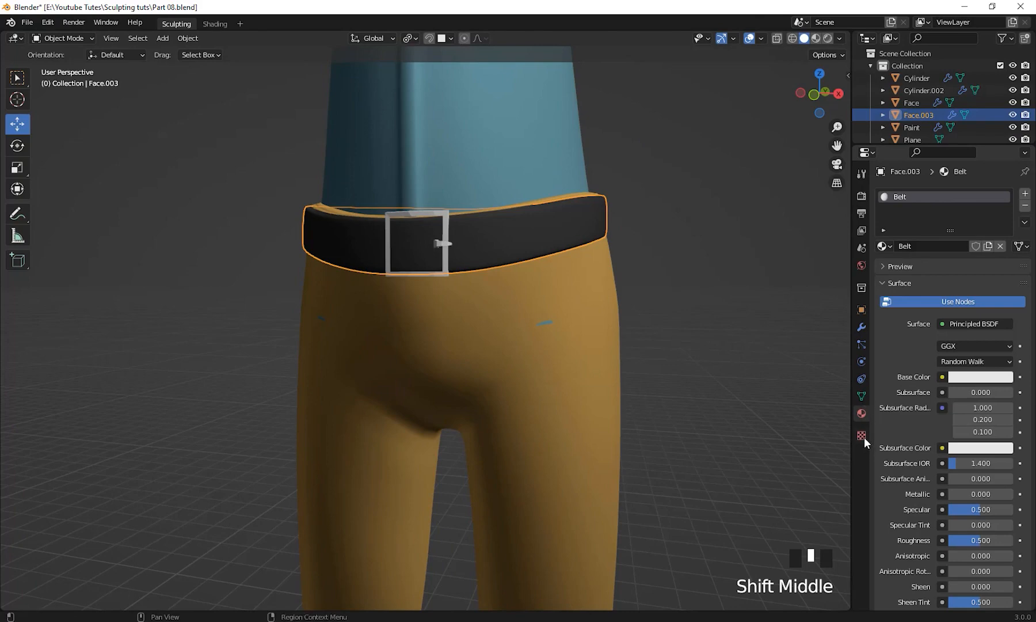
click(861, 326)
shift+middle_drag(776, 394, 817, 397)
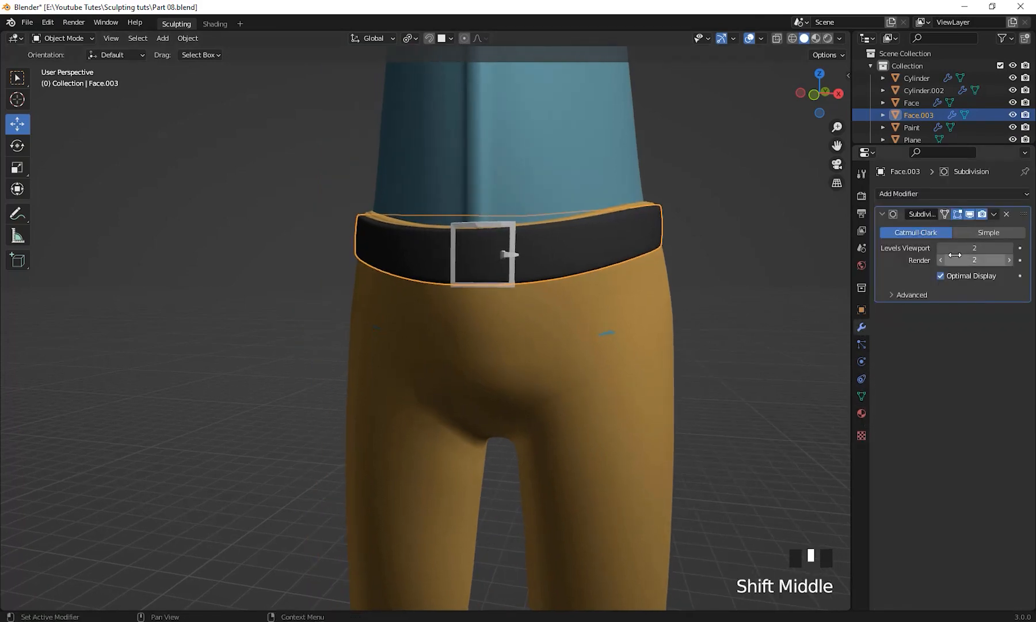
click(606, 259)
click(623, 242)
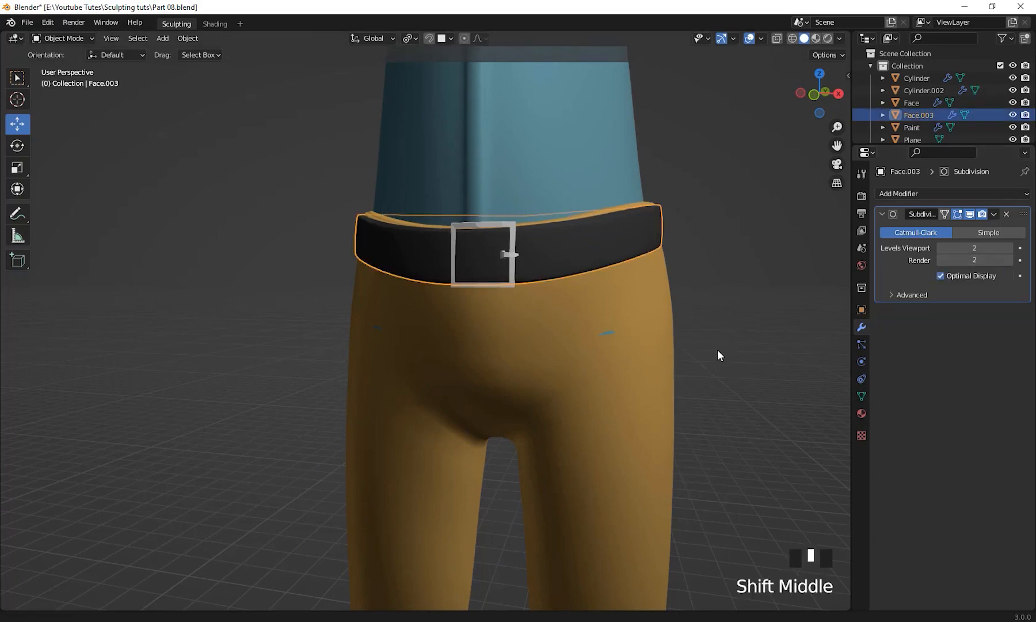
shift+middle_drag(717, 350, 694, 371)
click(941, 248)
shift+middle_drag(781, 345, 786, 355)
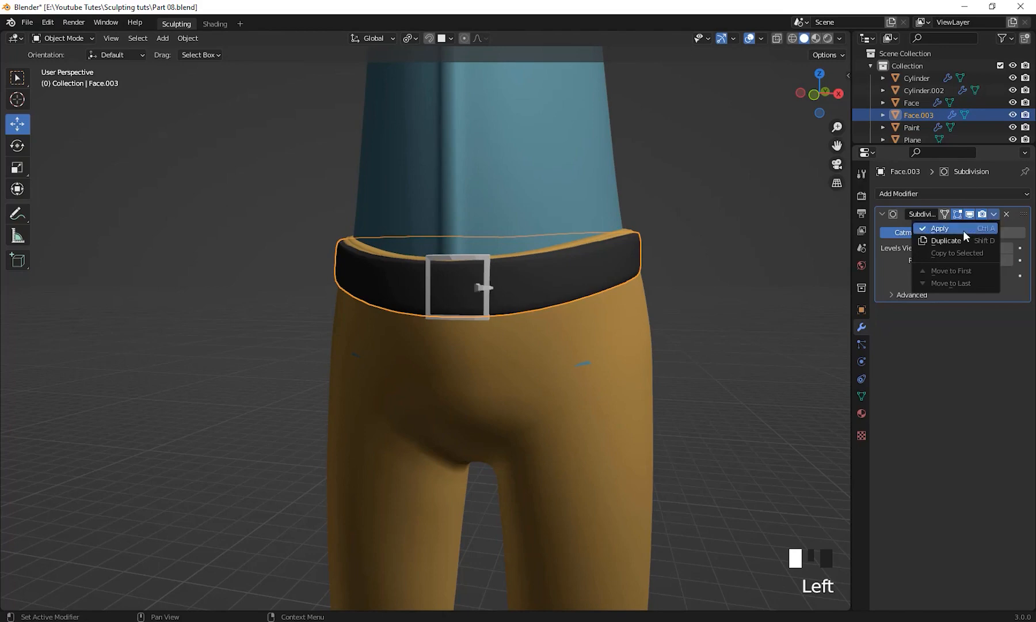
click(963, 231)
Select the belt and the buckle, with the buckle as the active object, and join them into one object
shift+middle_drag(682, 428, 736, 397)
click(692, 294)
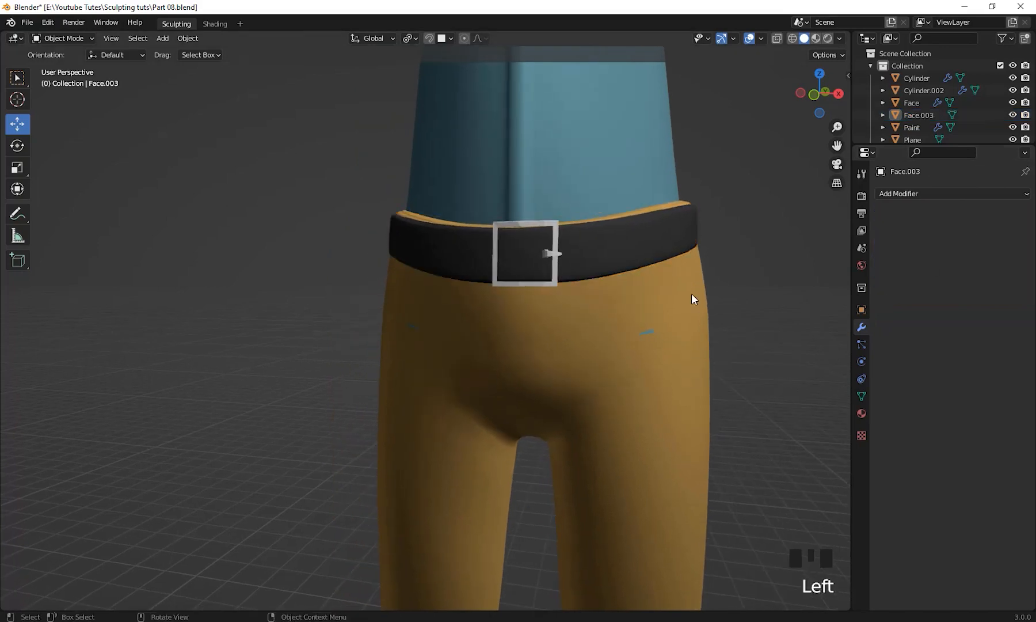
click(709, 224)
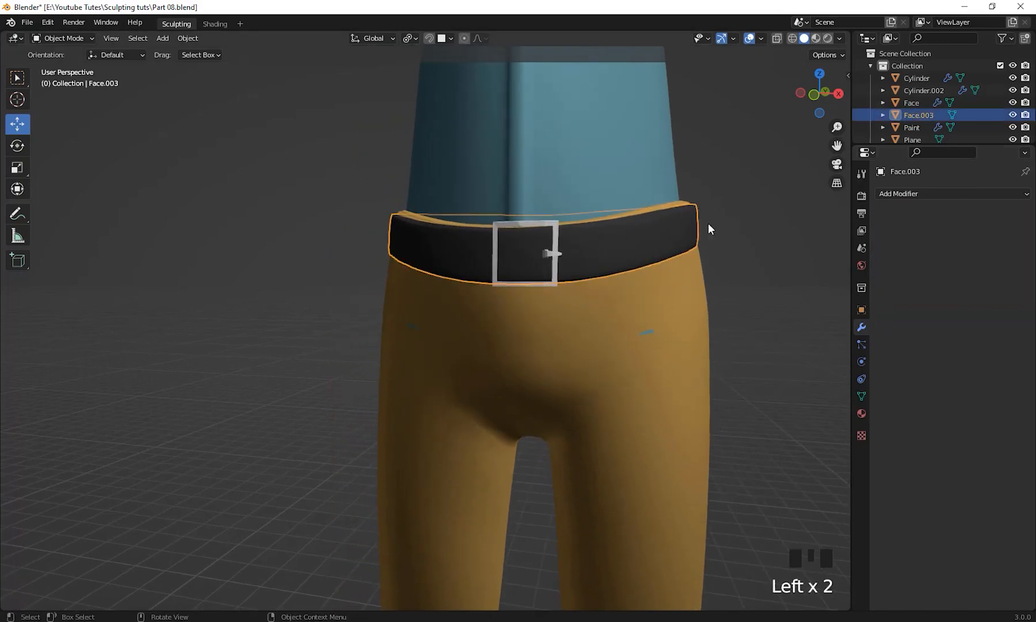
shift+click(554, 241)
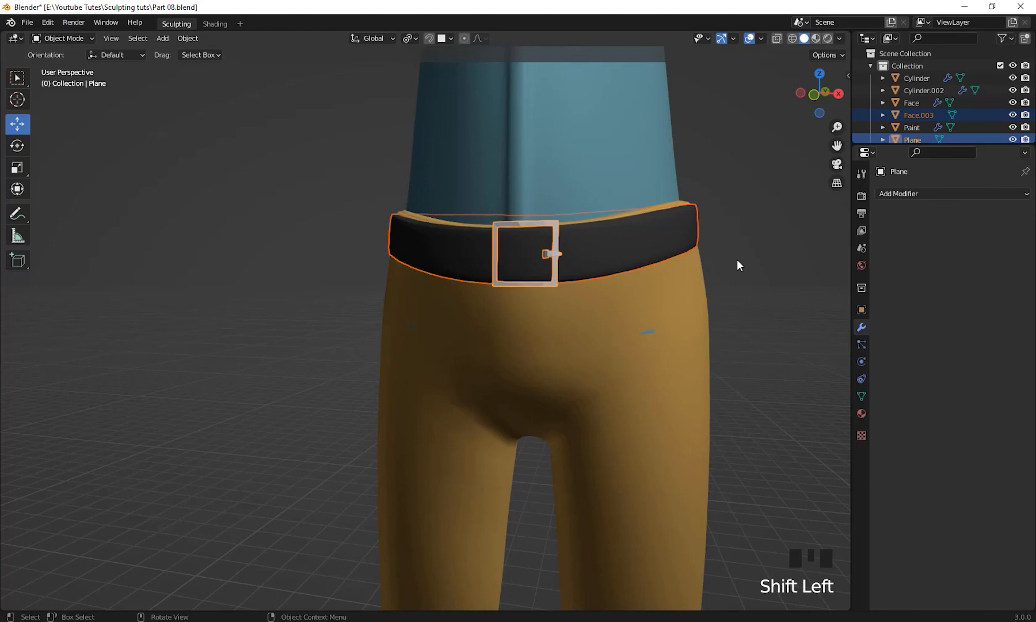
key(ctrl+j)
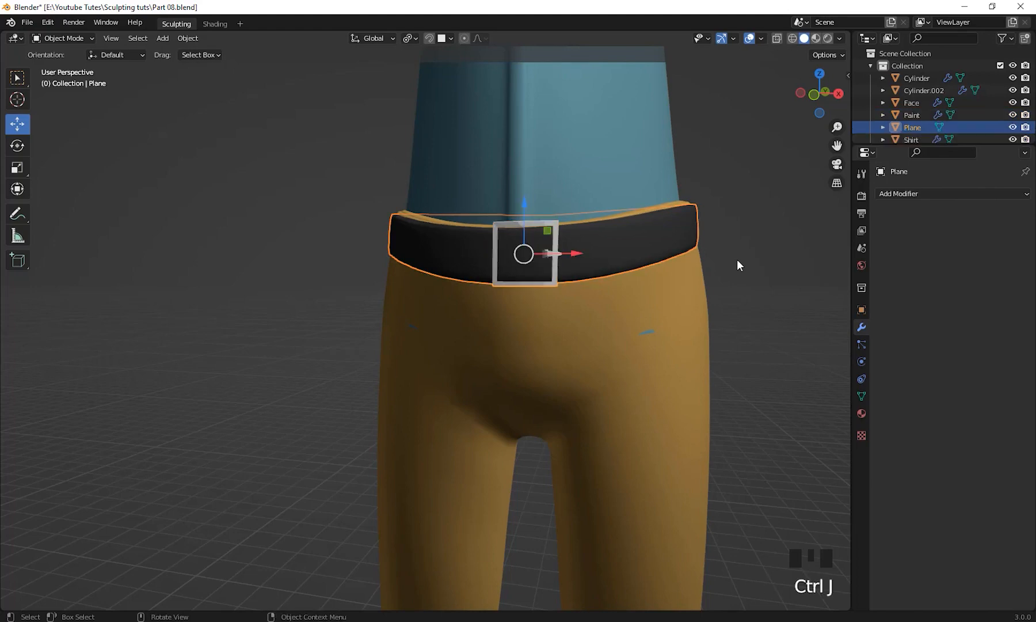
Check the joined belt and buckle, and look over the whole character from the front and at an angle
shift+middle_drag(731, 253, 699, 288)
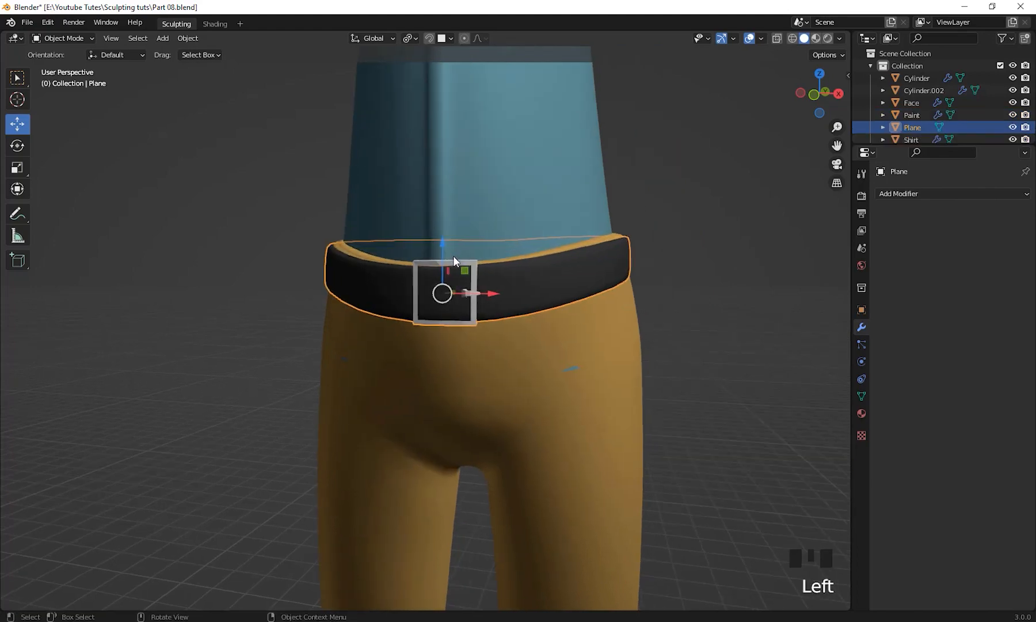
click(559, 289)
scroll(703, 345, down, 2)
shift+middle_drag(703, 344, 560, 296)
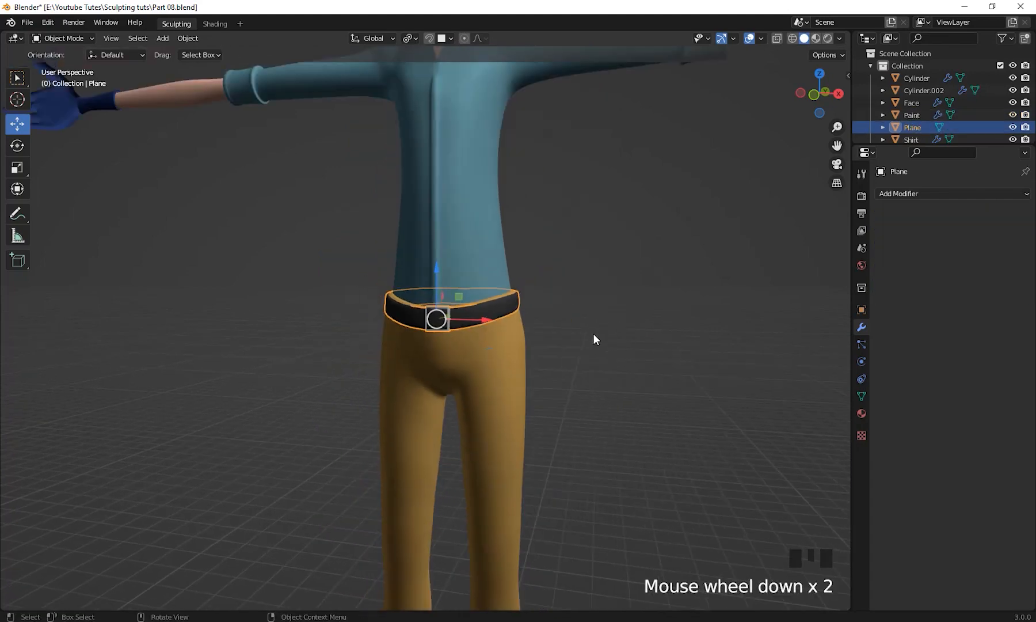
shift+middle_drag(593, 334, 408, 286)
drag(482, 282, 669, 316)
key(ctrl+z)
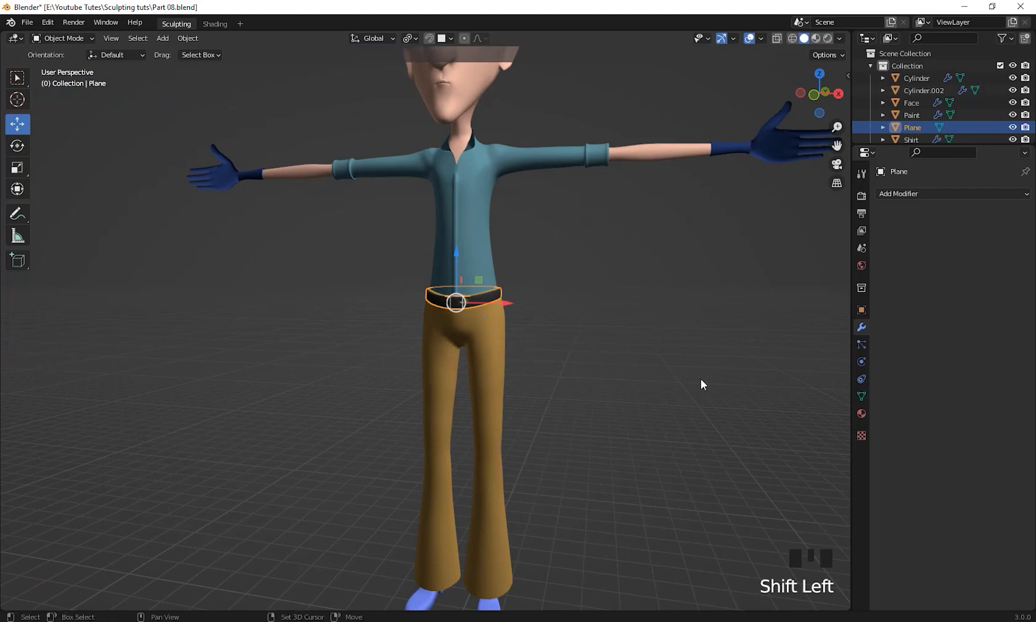
middle_drag(699, 378, 595, 411)
scroll(586, 340, down, 3)
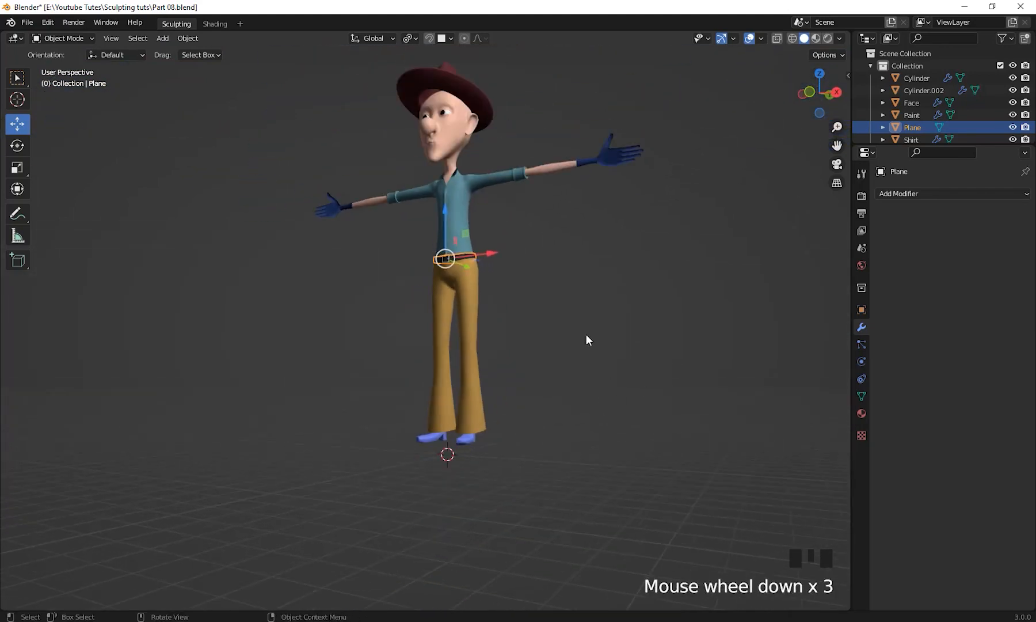
Select the face and body object and remove its Subdivision modifier
shift+middle_drag(585, 340, 557, 225)
click(557, 225)
shift+middle_drag(566, 280, 700, 361)
scroll(739, 329, up, 2)
shift+middle_drag(700, 361, 663, 397)
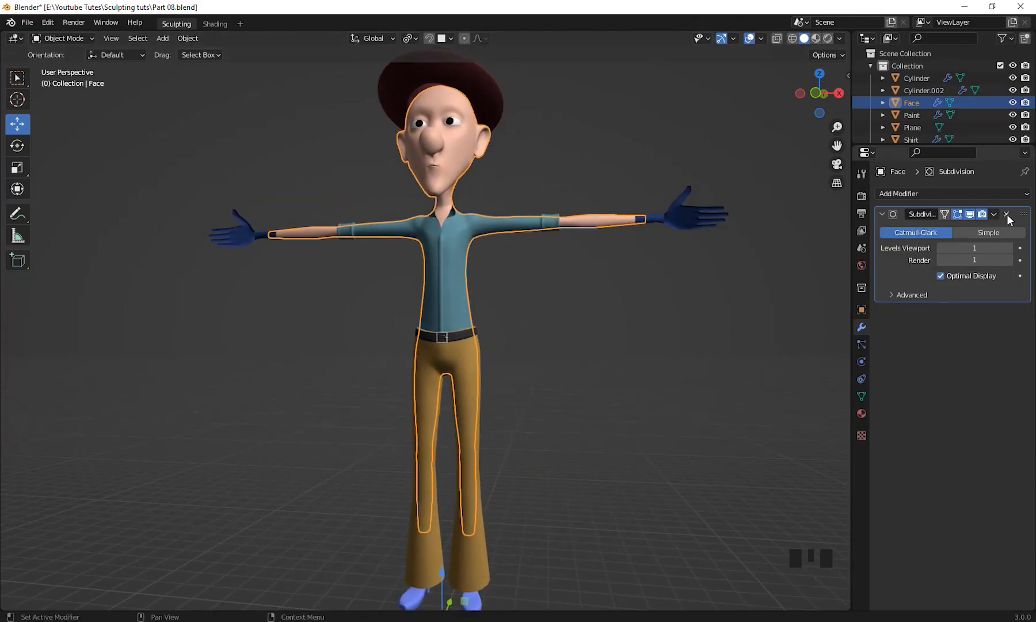
click(1007, 214)
Select the shirt and remove its Subdivision modifier without applying it
scroll(605, 359, down, 1)
shift+middle_drag(605, 359, 481, 274)
scroll(608, 384, up, 3)
click(599, 345)
shift+middle_drag(599, 347, 570, 300)
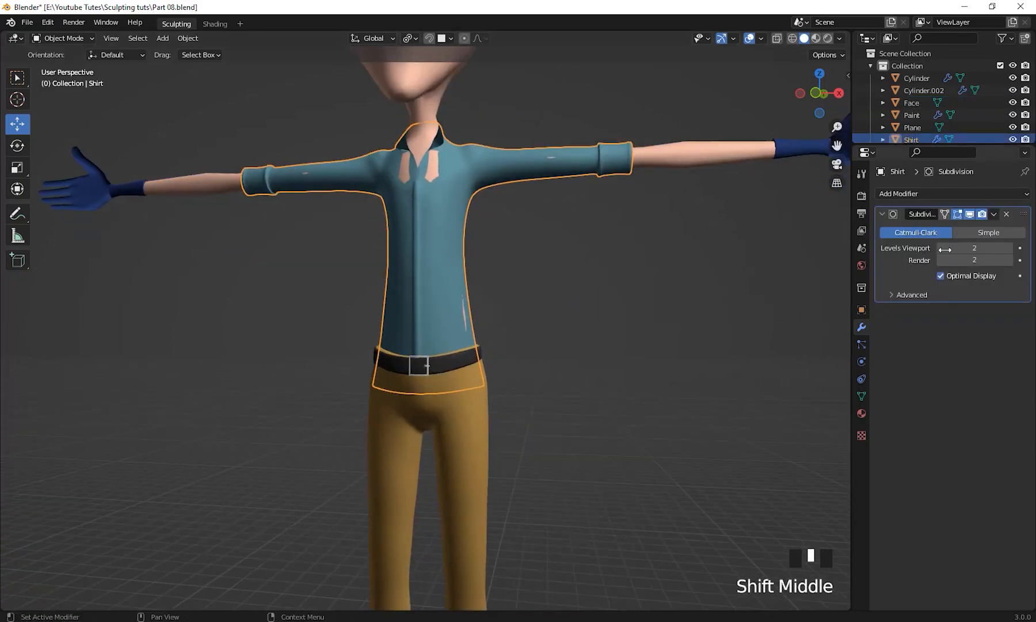
click(993, 214)
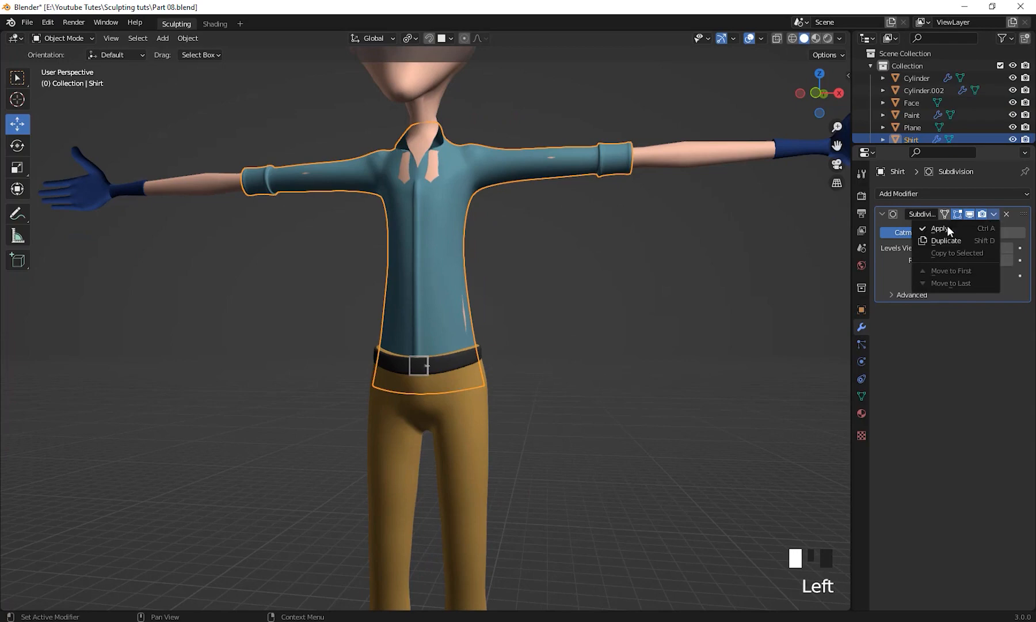
click(1006, 214)
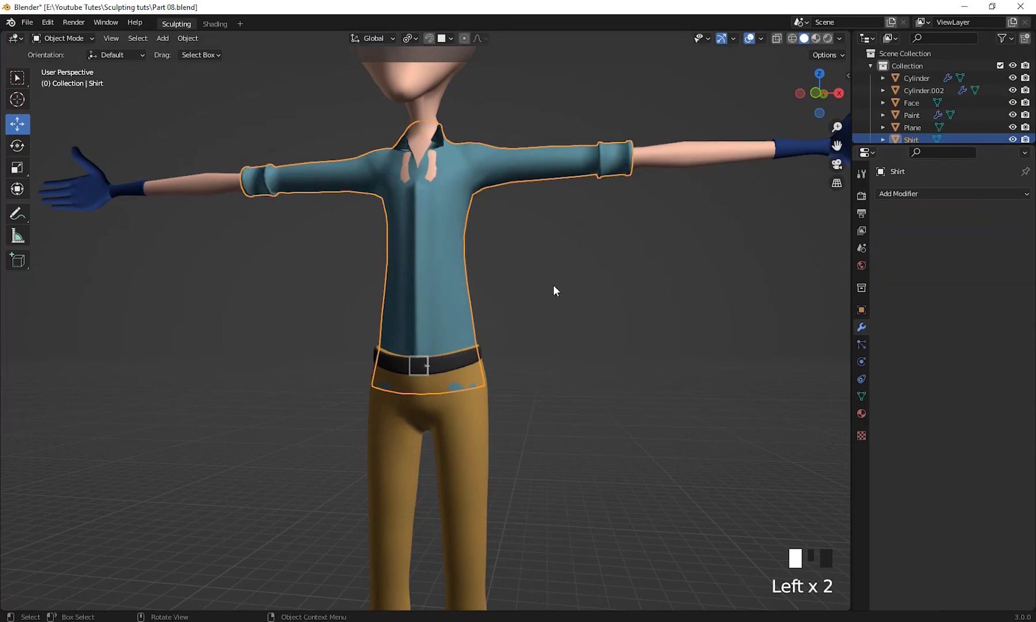
Select the trousers and remove their Subdivision modifier without applying it
scroll(552, 285, down, 1)
mouse_move(553, 284)
shift+middle_down()
mouse_move(570, 230)
mouse_move(482, 300)
mouse_move(590, 309)
mouse_move(626, 265)
shift+middle_up()
scroll(581, 236, down, 2)
scroll(538, 252, up, 3)
click(589, 309)
scroll(590, 309, down, 4)
click(992, 215)
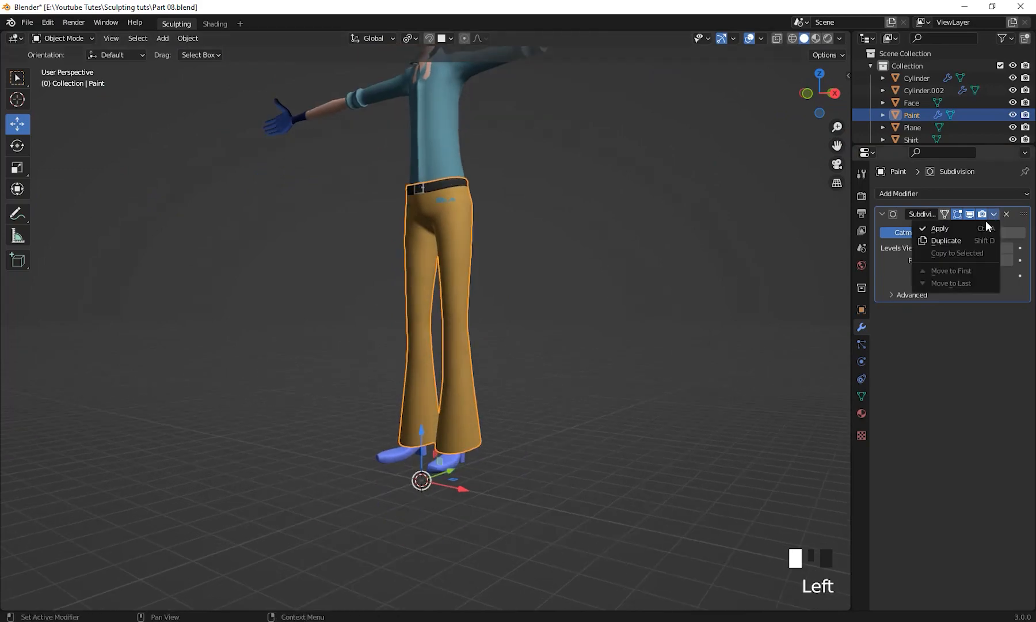
click(1006, 215)
Select the shoes below the trouser legs and delete their Subdivision modifier
scroll(554, 323, down, 2)
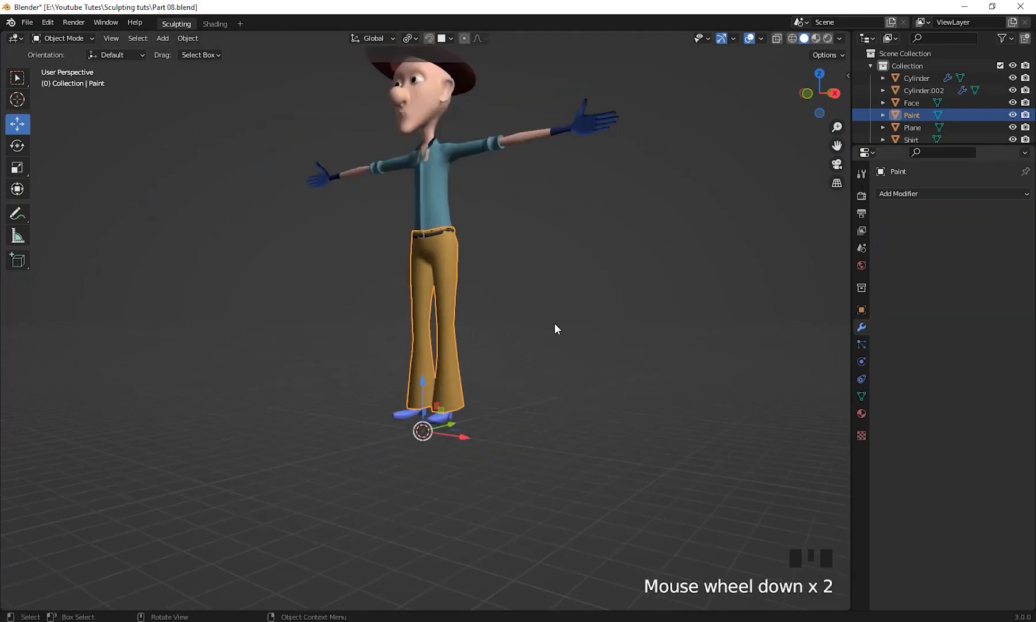
scroll(508, 282, up, 4)
shift+middle_drag(508, 281, 521, 393)
click(527, 305)
middle_drag(527, 305, 610, 374)
click(1006, 214)
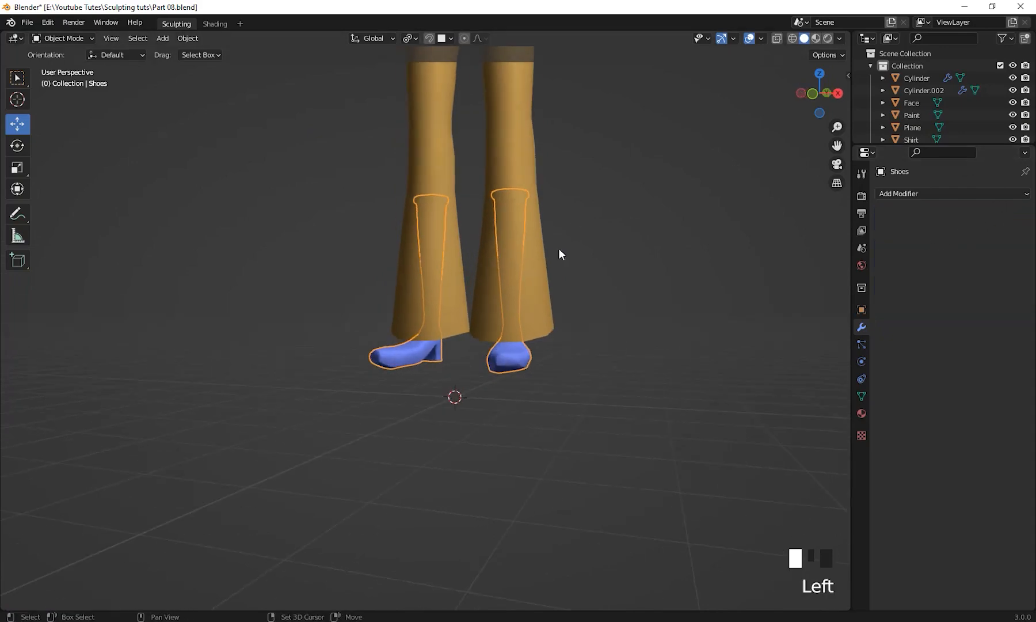
Examine how the trousers, belt and shirt overlap at the waist, and check the collar and upper body
shift+scroll(542, 179, down, 3)
shift+middle_drag(541, 179, 492, 266)
scroll(537, 397, down, 4)
scroll(537, 399, up, 4)
scroll(547, 344, up, 3)
shift+middle_drag(546, 345, 548, 359)
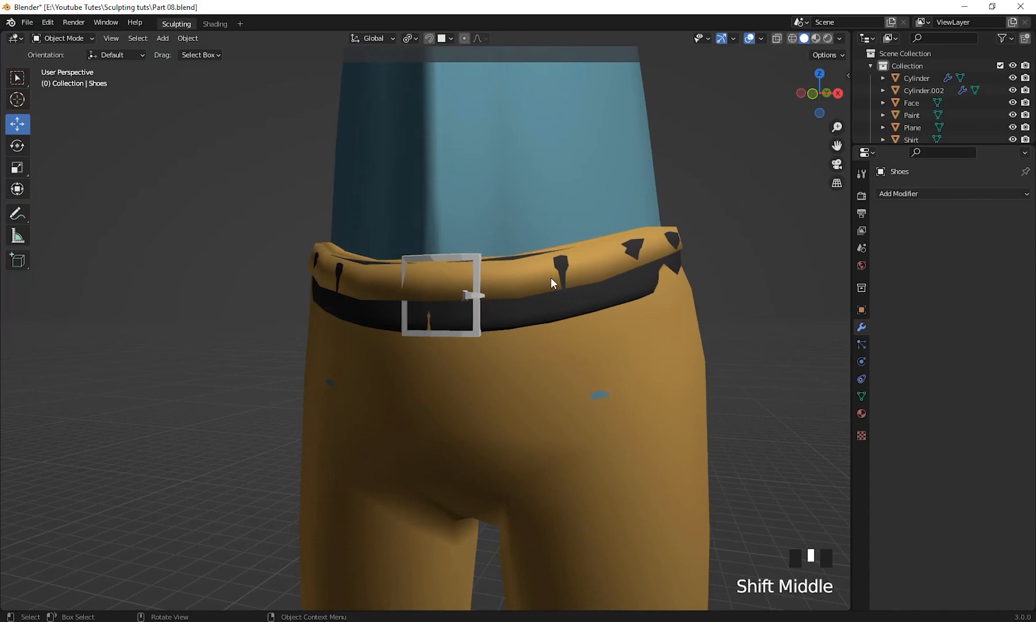
click(609, 289)
scroll(607, 389, down, 3)
shift+middle_drag(607, 389, 640, 233)
scroll(558, 252, down, 2)
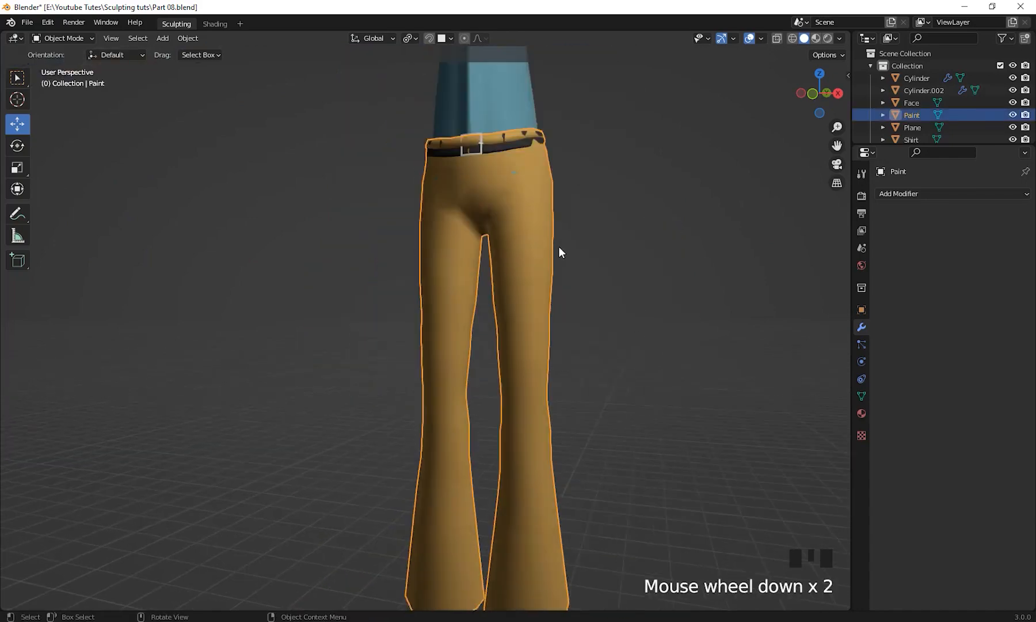
scroll(532, 231, down, 4)
shift+middle_drag(532, 231, 481, 296)
scroll(444, 369, up, 3)
shift+middle_drag(444, 368, 390, 199)
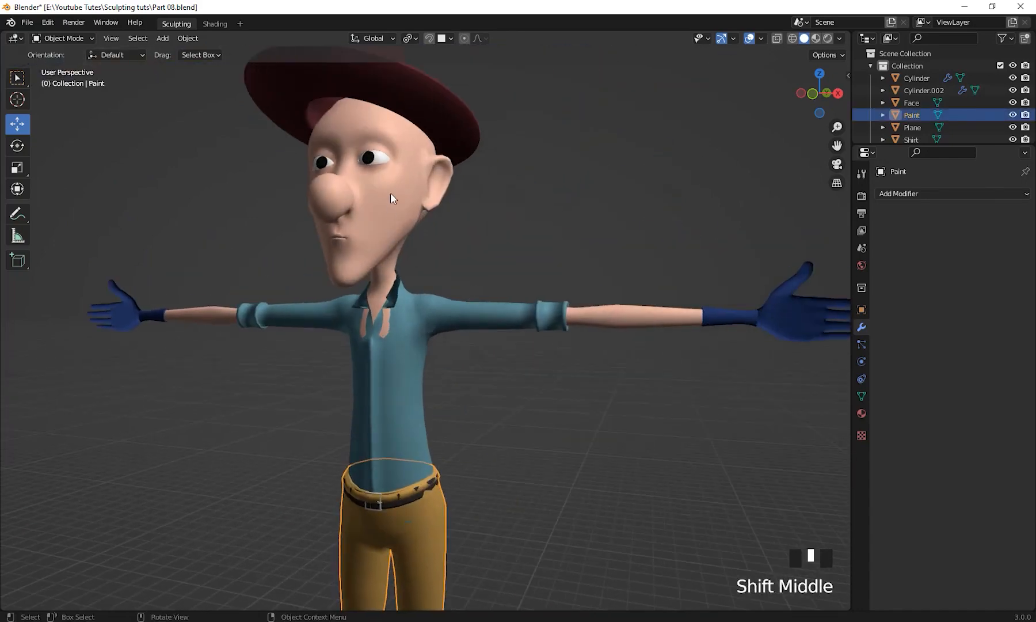
click(391, 196)
shift+middle_drag(472, 281, 602, 328)
In the shirt's mesh, move the mirrored pair of chest vertices below the collar about 0.017 m forward along Y
click(580, 122)
shift+middle_drag(580, 121, 553, 326)
scroll(581, 250, up, 4)
click(626, 269)
scroll(486, 247, up, 4)
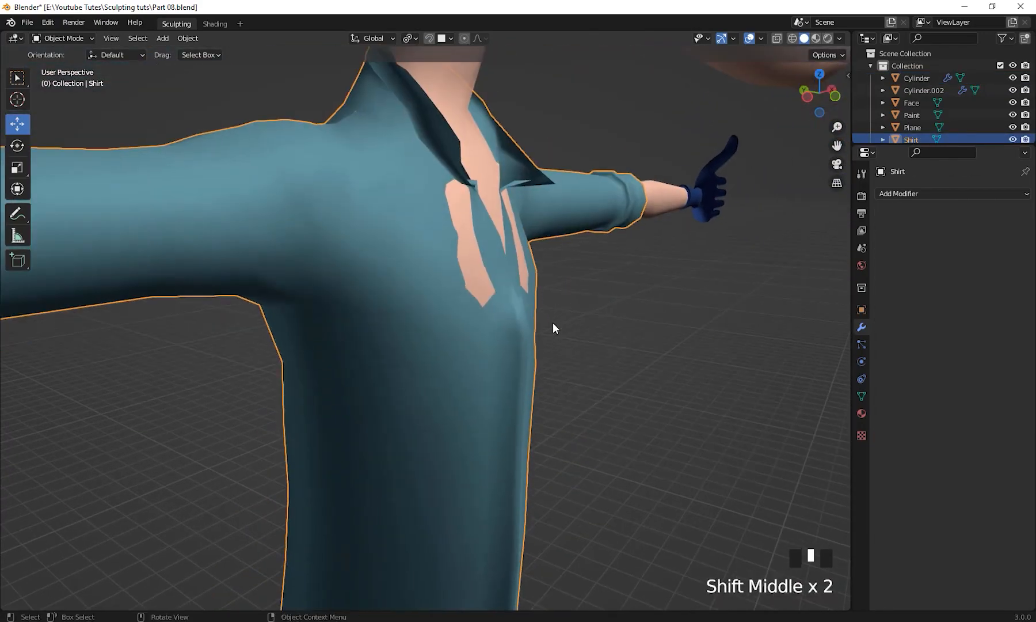
key(Tab)
middle_drag(707, 347, 572, 411)
click(521, 358)
middle_drag(521, 358, 578, 349)
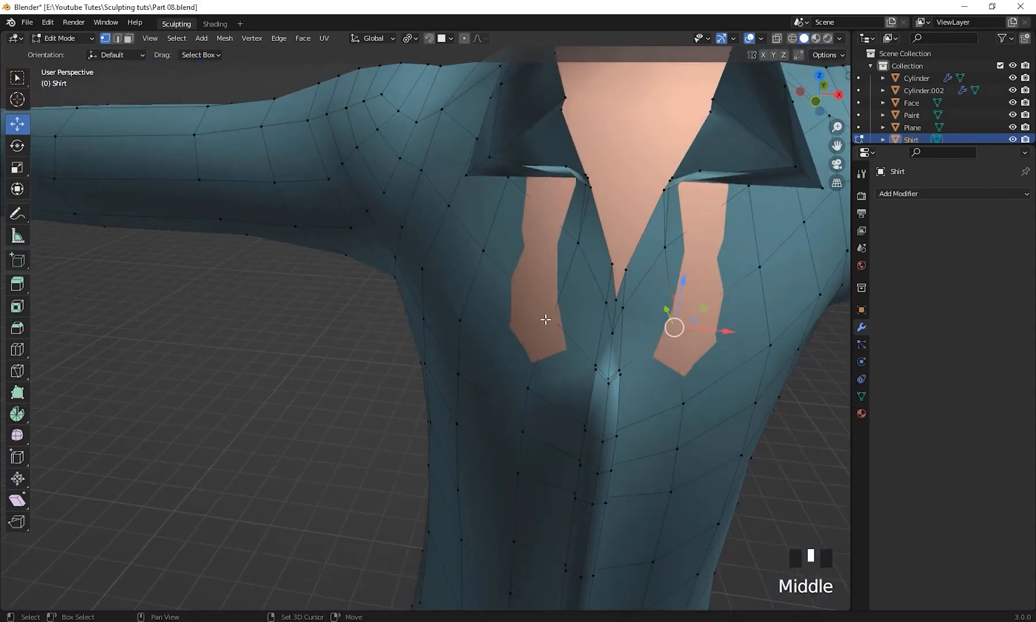
middle_drag(643, 387, 513, 369)
mouse_move(514, 369)
mouse_down()
mouse_move(499, 366)
mouse_move(515, 365)
mouse_up()
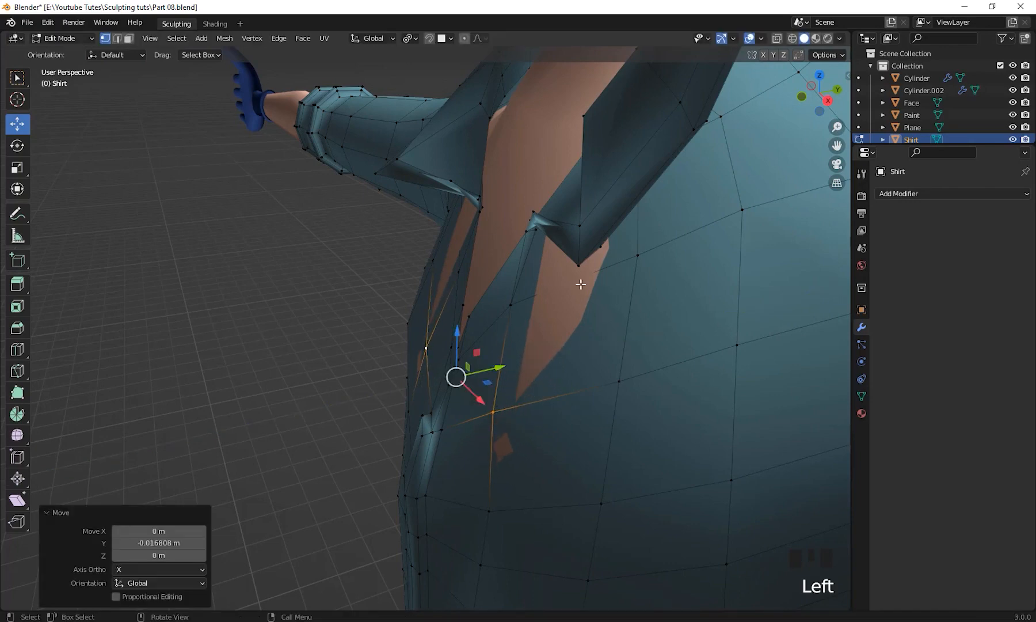
Pull further chest vertices around the collar opening forward along Y to cover the exposed skin, the last ones by about 0.024 m
middle_drag(580, 280, 607, 356)
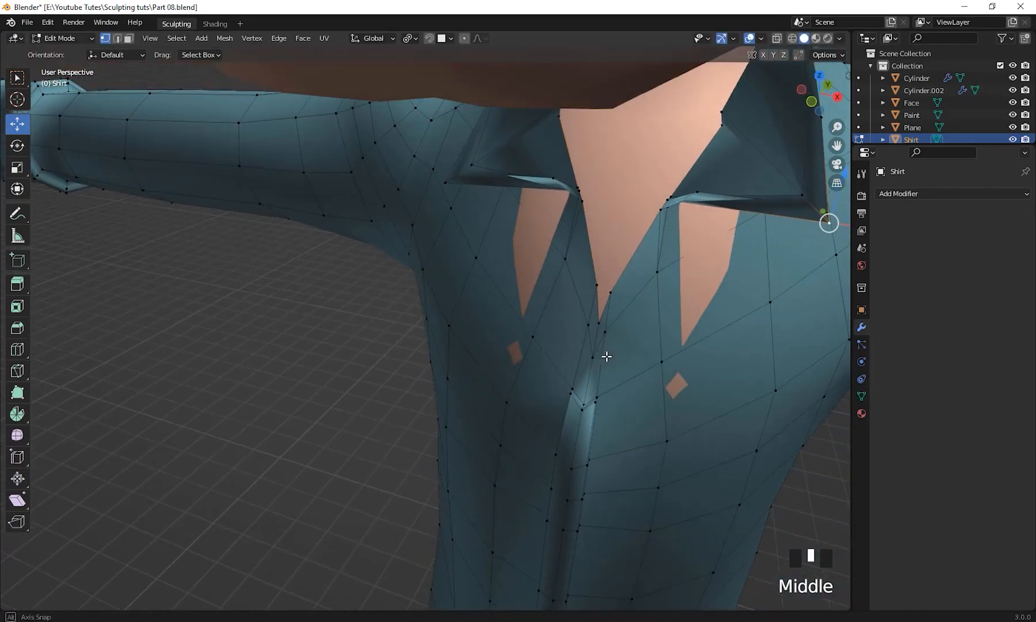
click(563, 257)
middle_drag(723, 293, 507, 338)
drag(490, 316, 482, 317)
click(423, 395)
drag(468, 388, 463, 389)
click(607, 297)
middle_drag(616, 300, 586, 304)
drag(587, 304, 490, 348)
middle_drag(490, 323, 469, 282)
click(548, 289)
drag(575, 255, 518, 269)
Examine the shirt's lower part against the belt and trousers in wireframe, return to solid shading and leave mesh editing
scroll(518, 269, down, 3)
shift+scroll(550, 198, up, 3)
shift+middle_drag(550, 199, 511, 160)
middle_drag(511, 160, 601, 391)
scroll(601, 391, up, 4)
shift+middle_drag(589, 429, 590, 132)
shift+middle_drag(609, 350, 582, 260)
key(shift+z)
scroll(504, 331, down, 2)
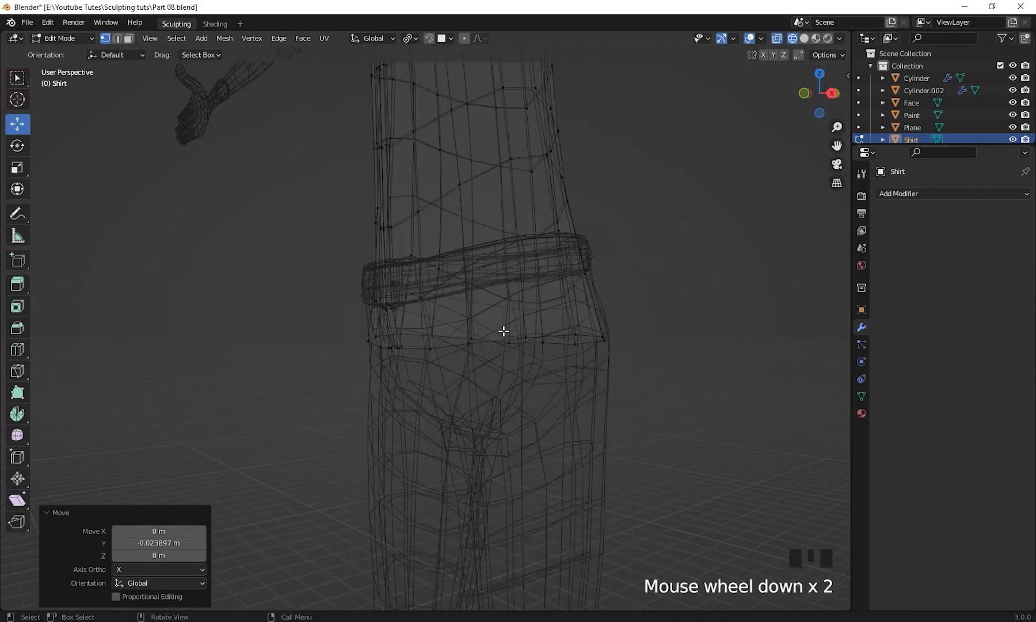
shift+middle_drag(504, 331, 626, 334)
scroll(535, 433, up, 3)
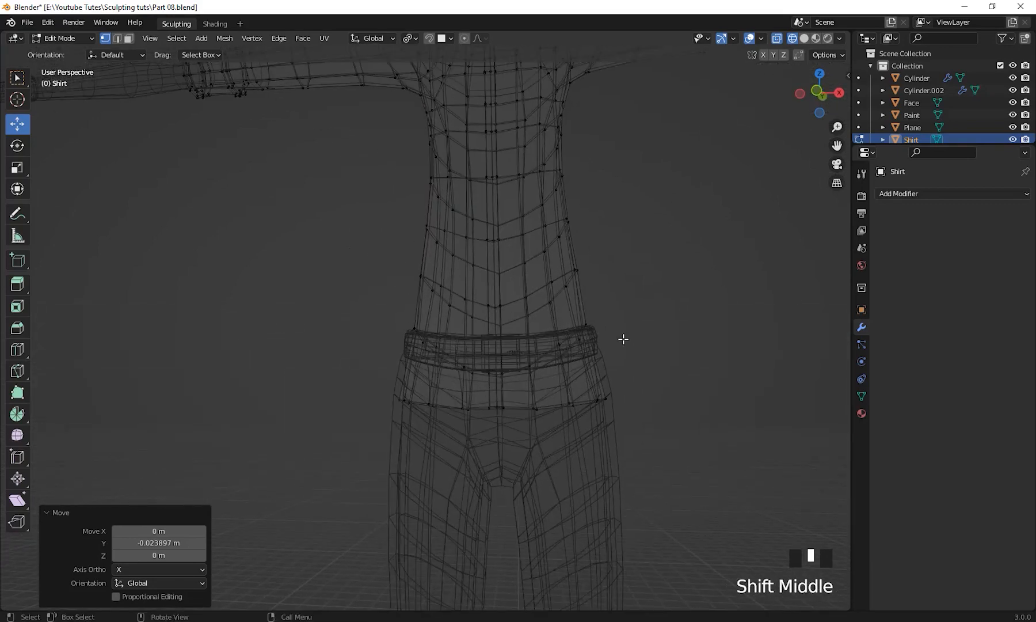
key(shift+z)
shift+middle_drag(677, 367, 637, 402)
key(Tab)
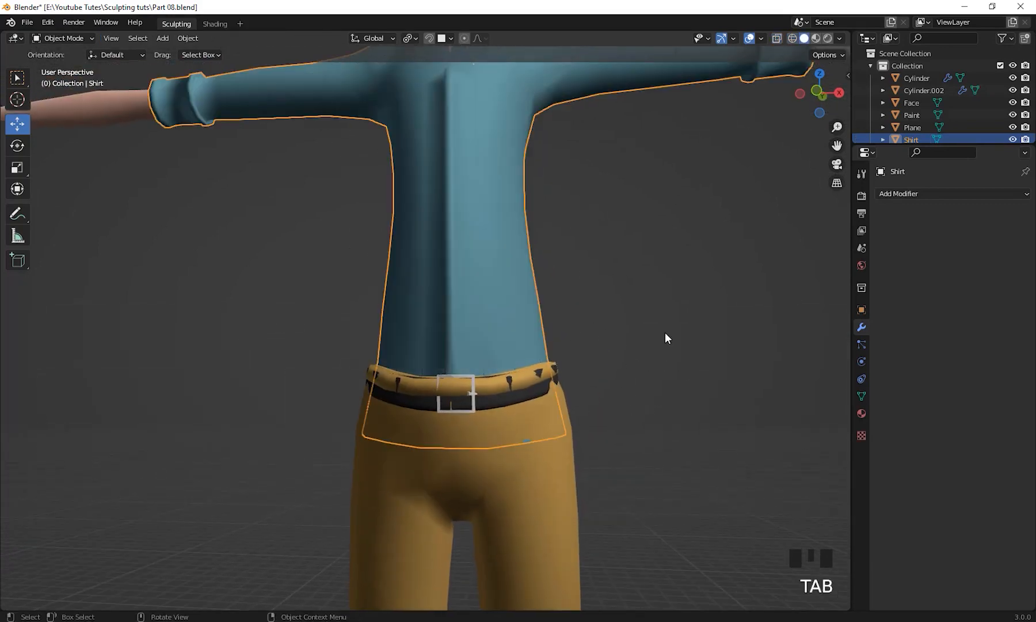
Hide every object except the shirt and start editing its mesh
scroll(620, 309, down, 3)
shift+middle_drag(619, 310, 528, 293)
click(592, 323)
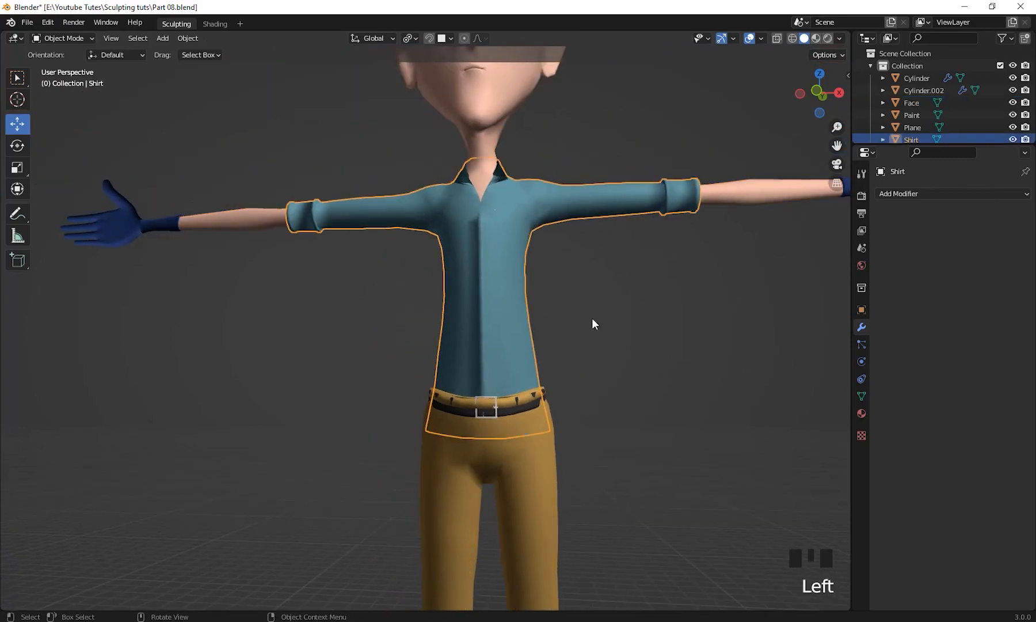
shift+middle_drag(593, 323, 619, 309)
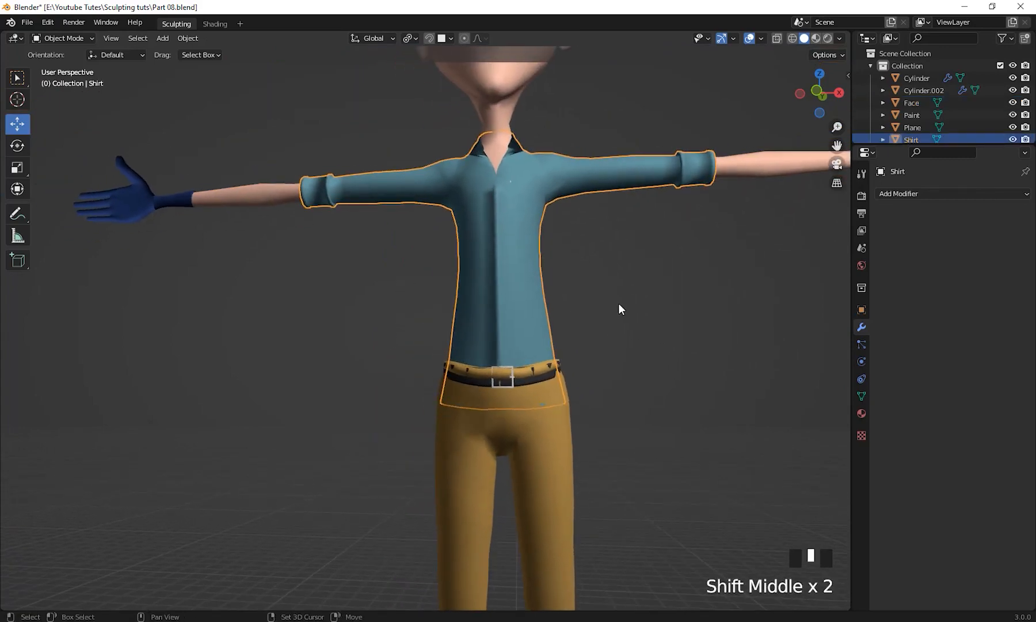
key(shift+h)
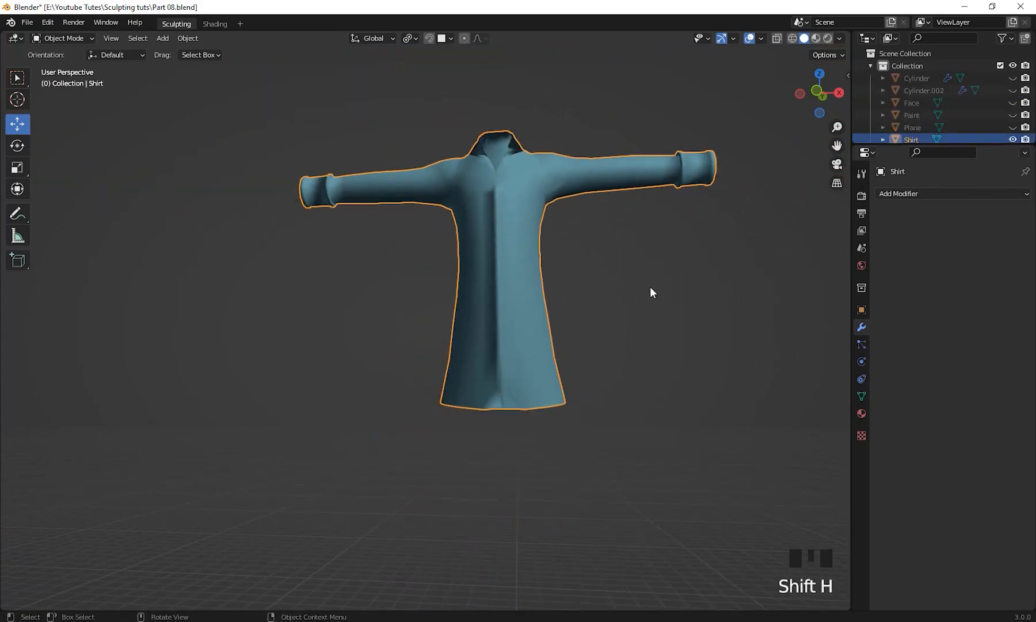
scroll(617, 386, up, 3)
mouse_move(617, 386)
shift+middle_down()
mouse_move(568, 326)
mouse_move(603, 368)
mouse_move(683, 376)
mouse_move(659, 342)
mouse_move(636, 389)
shift+middle_up()
key(Tab)
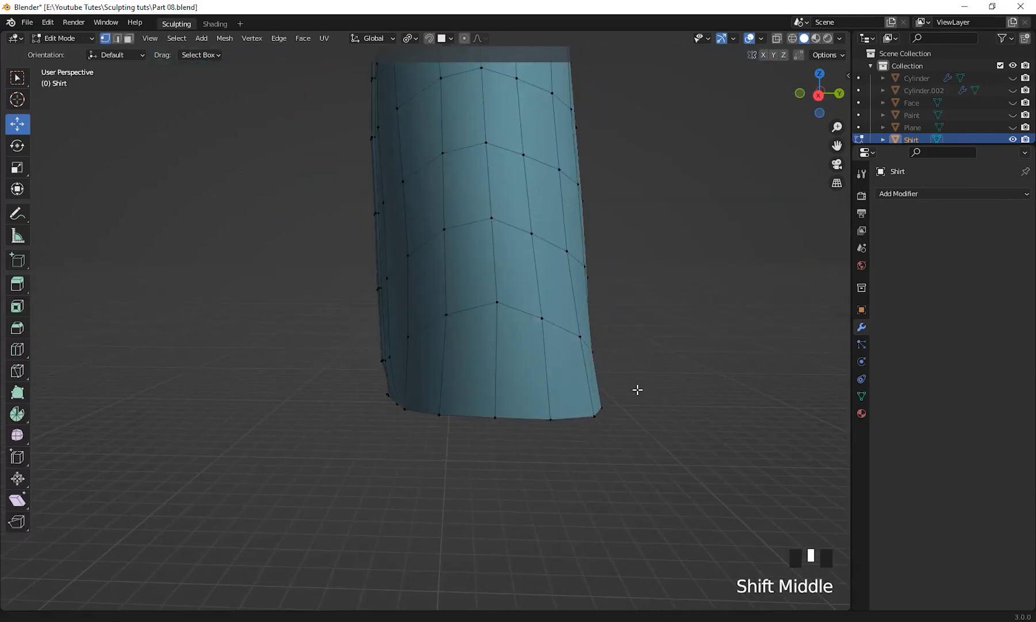
Select the horizontal edge loop directly above the shirt's hem and flatten it to about 0.4 along Z
scroll(556, 325, down, 3)
middle_drag(556, 326, 555, 366)
scroll(511, 422, up, 2)
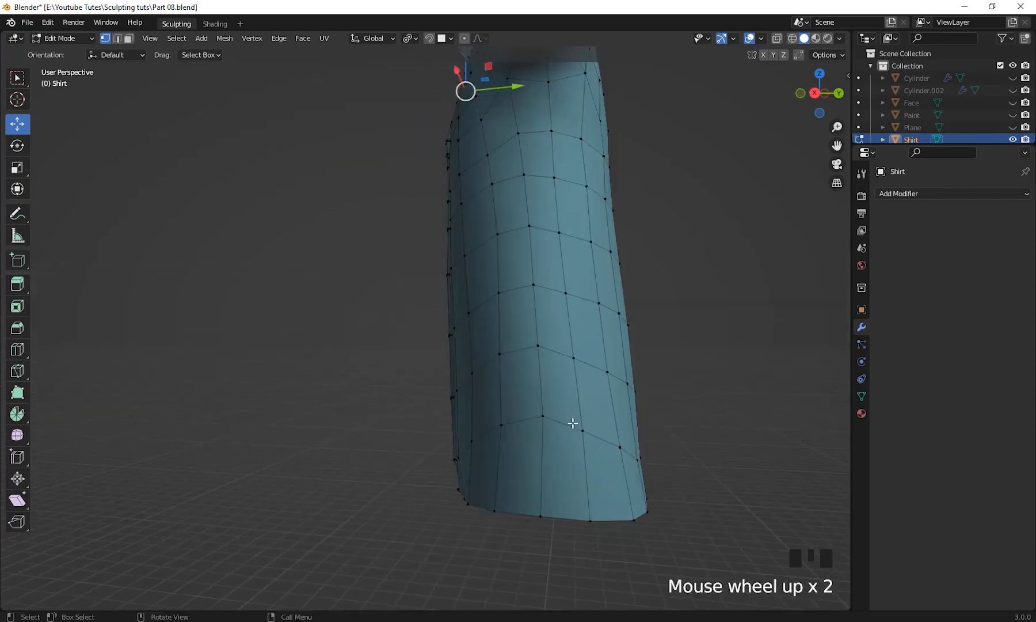
shift+middle_drag(570, 423, 602, 412)
click(510, 267)
alt+click(554, 309)
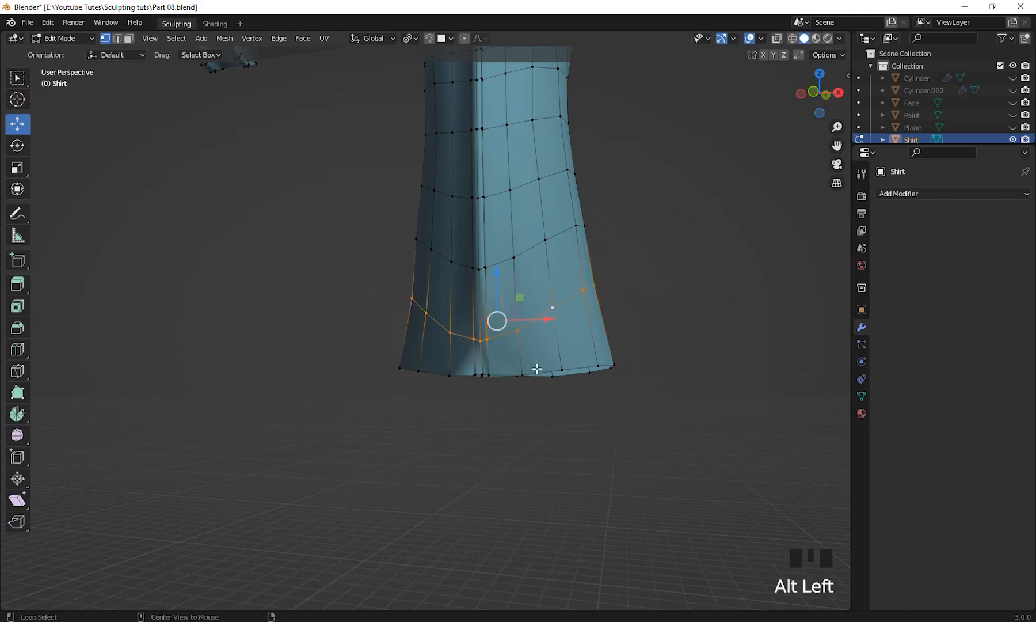
middle_drag(537, 365, 541, 391)
click(17, 168)
drag(490, 260, 498, 291)
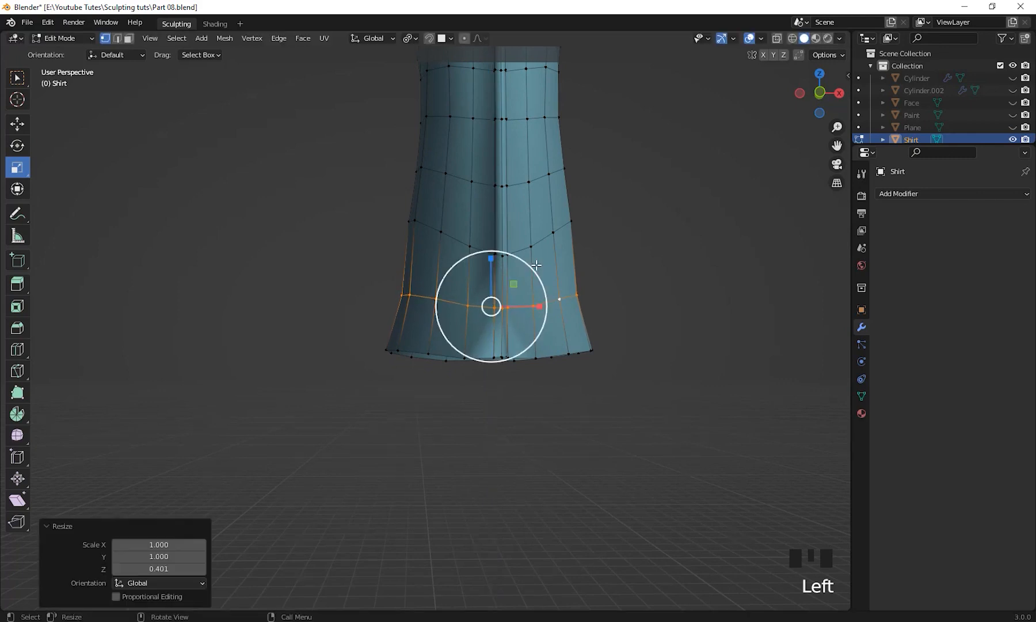
Select the second horizontal edge loop above the hem and flatten it to about 0.48 along Z
alt+click(554, 235)
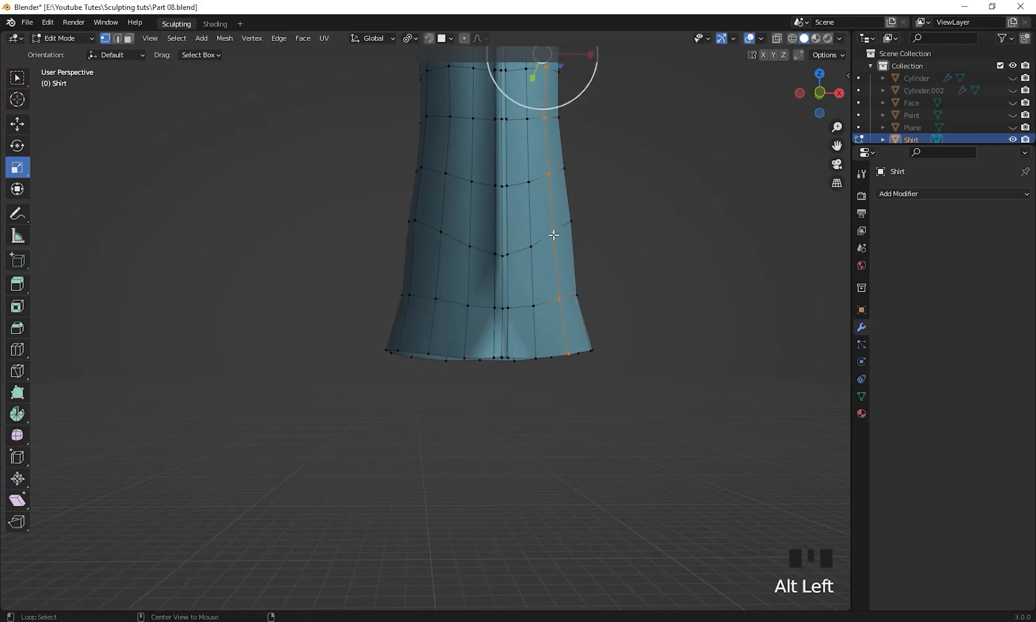
alt+click(531, 246)
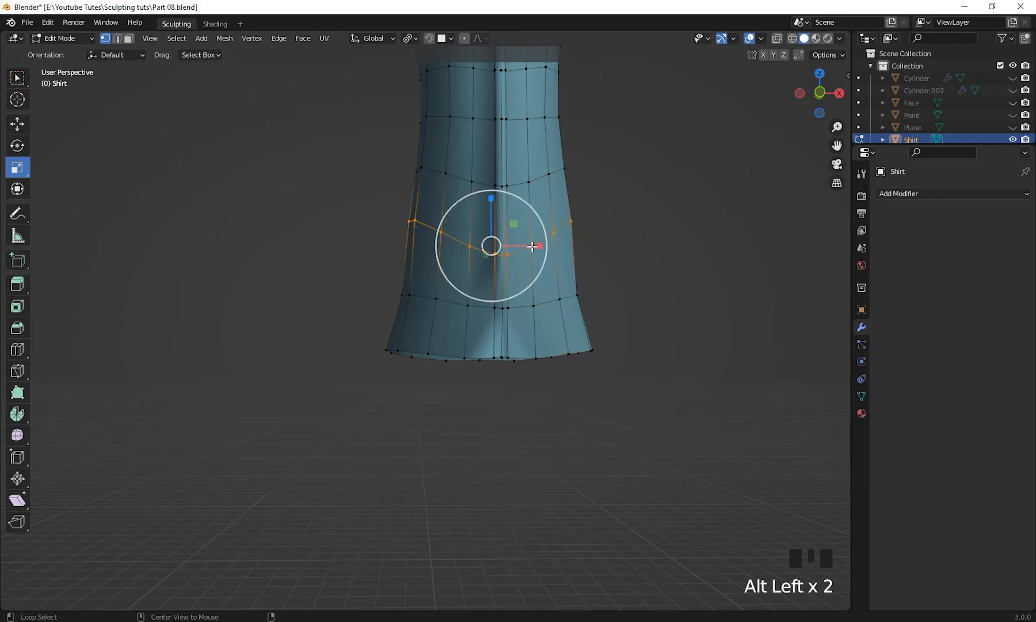
drag(493, 199, 494, 227)
Add a centred loop cut between the shirt's hem and the edge loop directly above it
middle_drag(663, 397, 536, 276)
shift+middle_drag(616, 320, 632, 360)
key(ctrl+r)
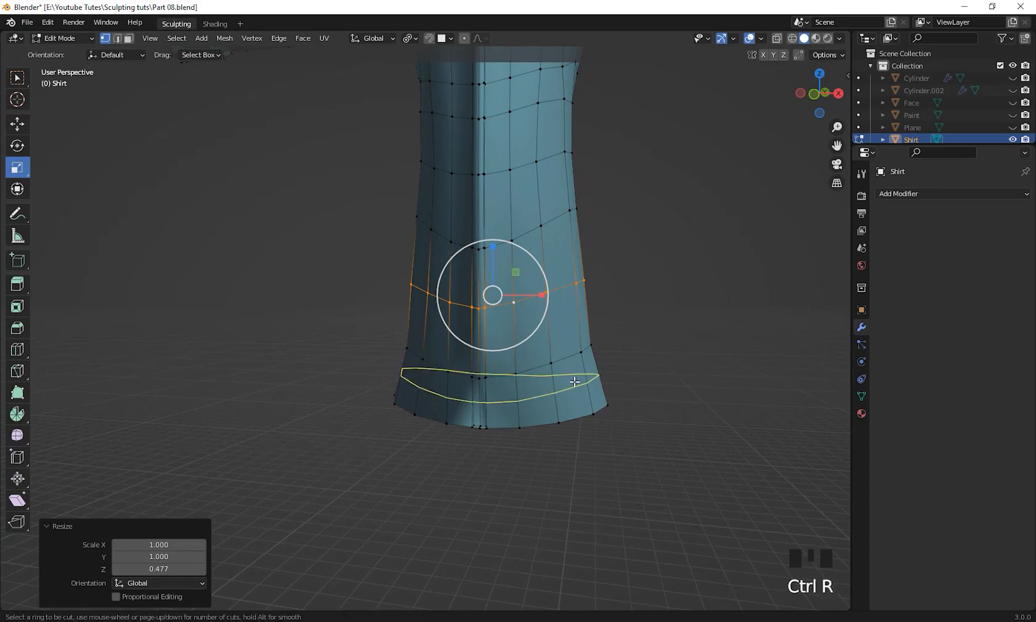
click(573, 381)
right_click(573, 378)
middle_drag(651, 432, 603, 425)
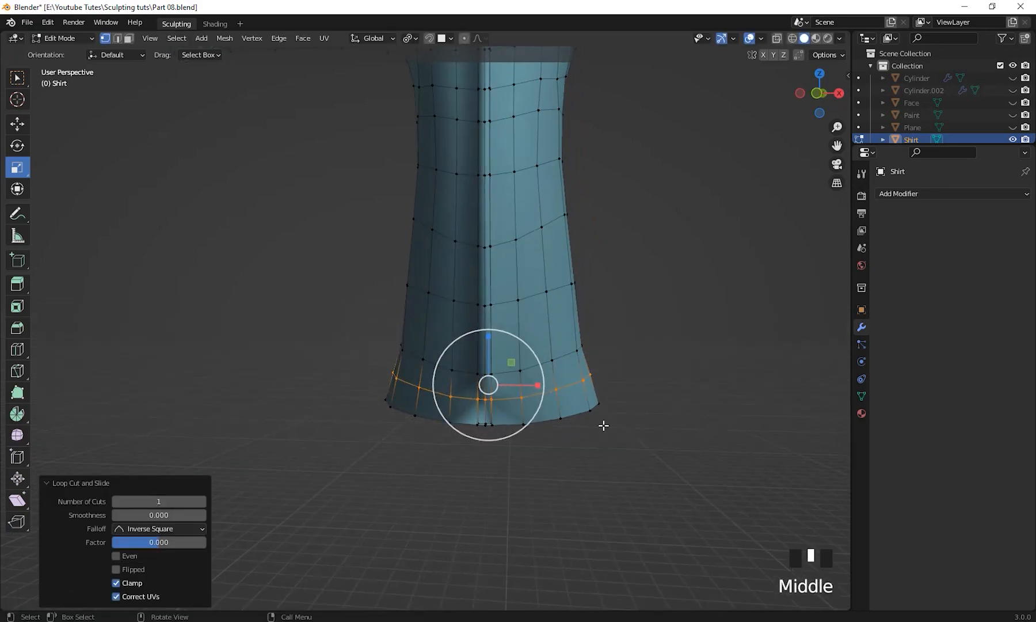
Select the hem's edge loop and scale it uniformly inward to narrow the shirt's lower opening
alt+click(561, 419)
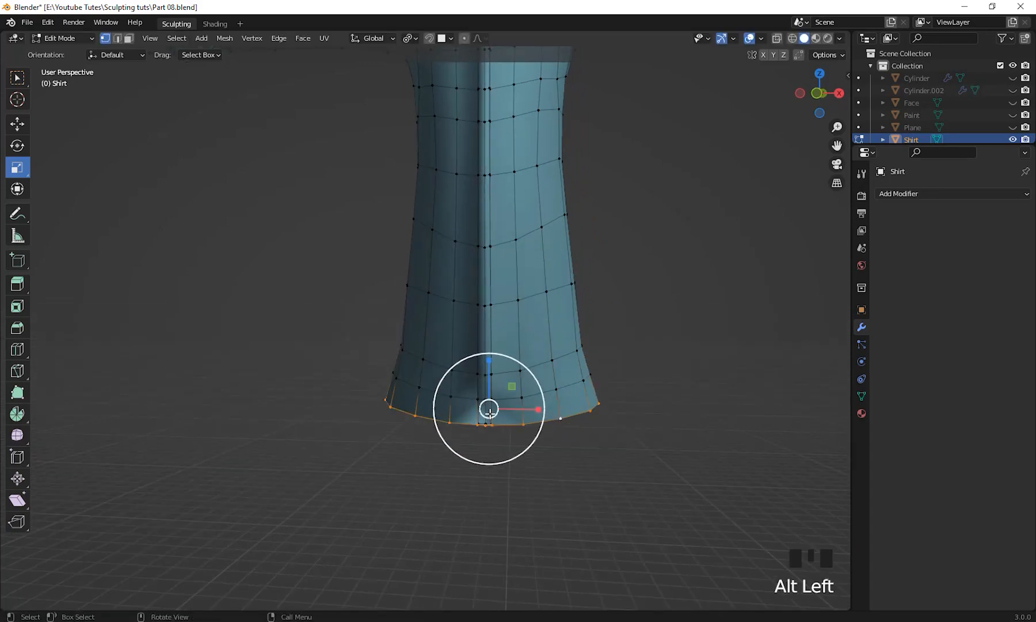
drag(489, 410, 667, 488)
key(ctrl+z)
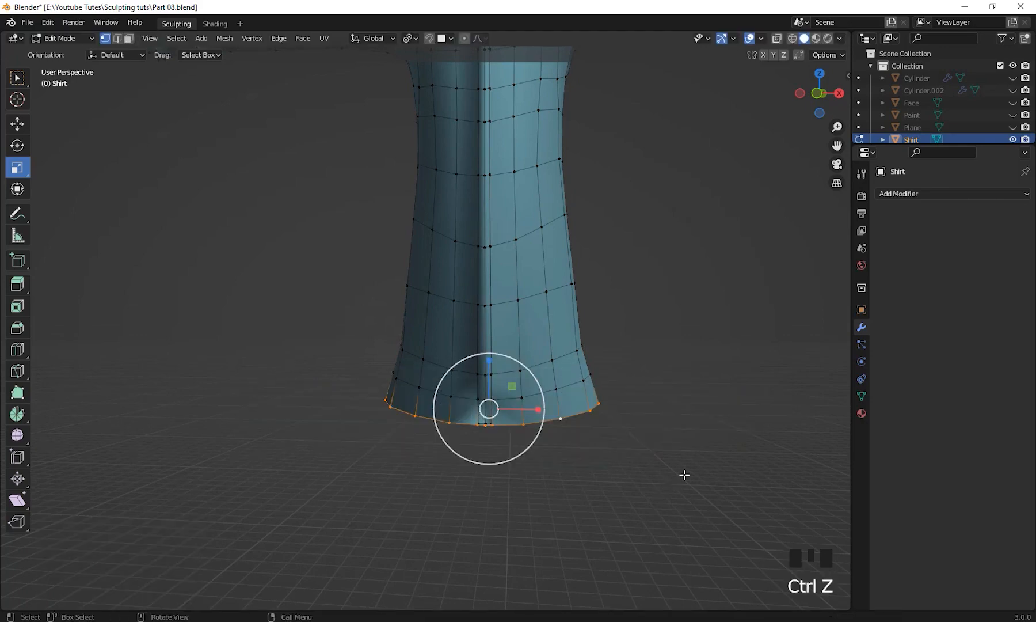
key(s)
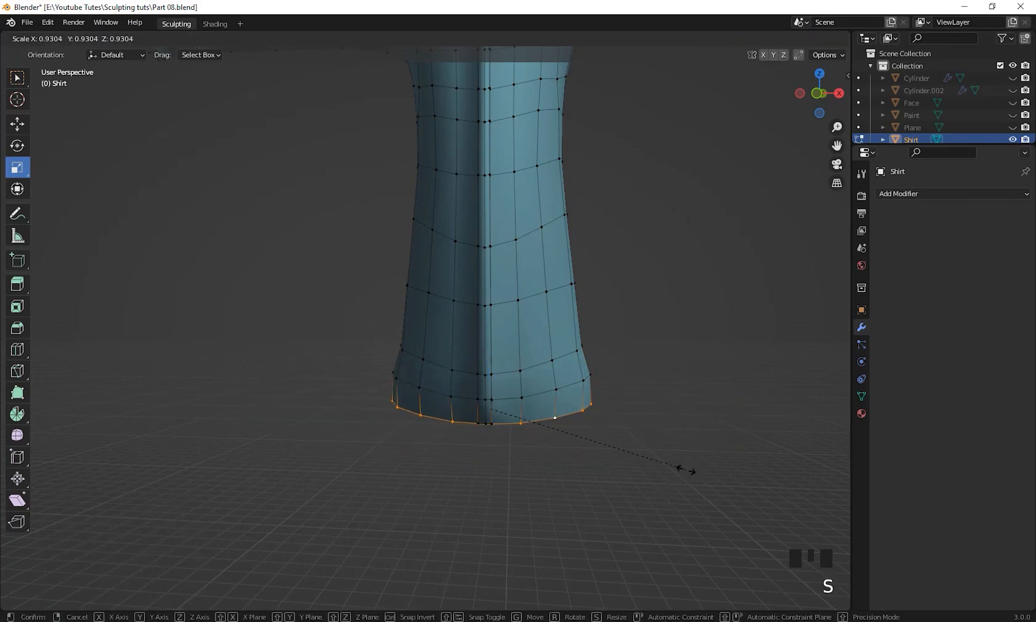
click(681, 468)
mouse_move(508, 441)
mouse_down()
mouse_move(485, 428)
mouse_move(500, 434)
mouse_up()
click(663, 483)
Select the front-centre vertices of the hem and move them about 0.078 m backward along Y
shift+middle_drag(679, 477, 582, 398)
scroll(599, 442, up, 2)
scroll(656, 450, up, 3)
drag(616, 425, 521, 334)
middle_drag(745, 488, 507, 483)
shift+click(380, 384)
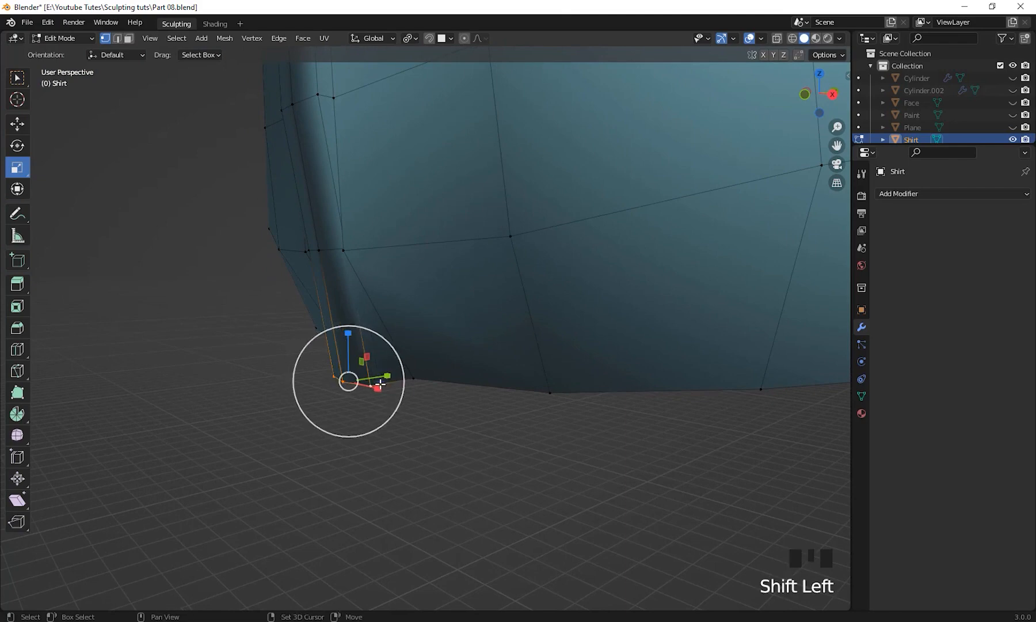
click(26, 132)
drag(381, 375, 418, 357)
Add a centred loop cut between the two flattened edge loops in the shirt's lower part
scroll(421, 400, down, 6)
shift+middle_drag(622, 402, 658, 476)
scroll(651, 476, down, 3)
shift+middle_drag(594, 479, 657, 504)
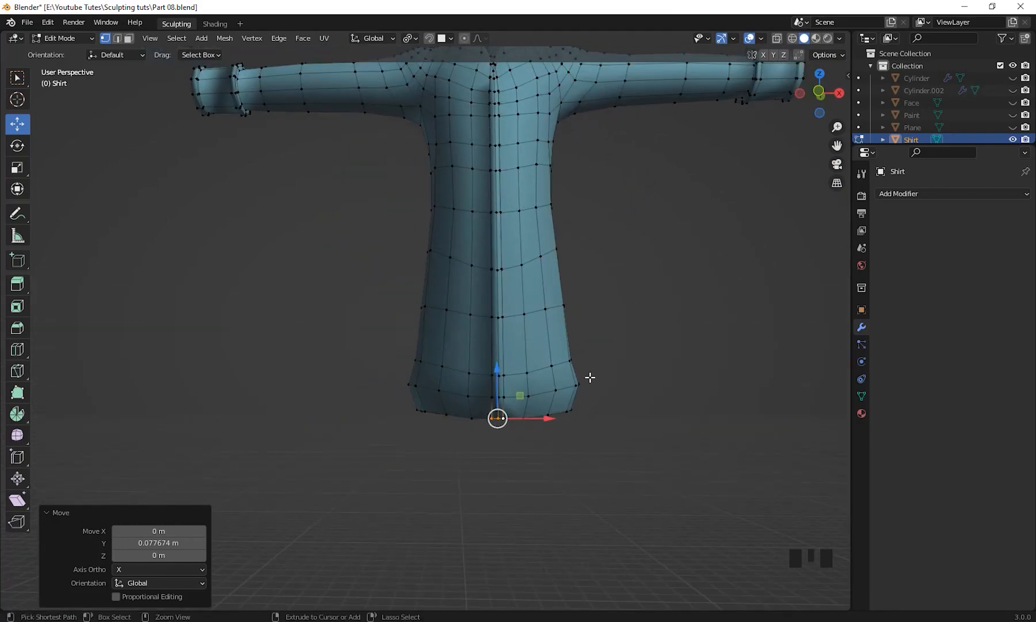
key(ctrl+r)
click(509, 347)
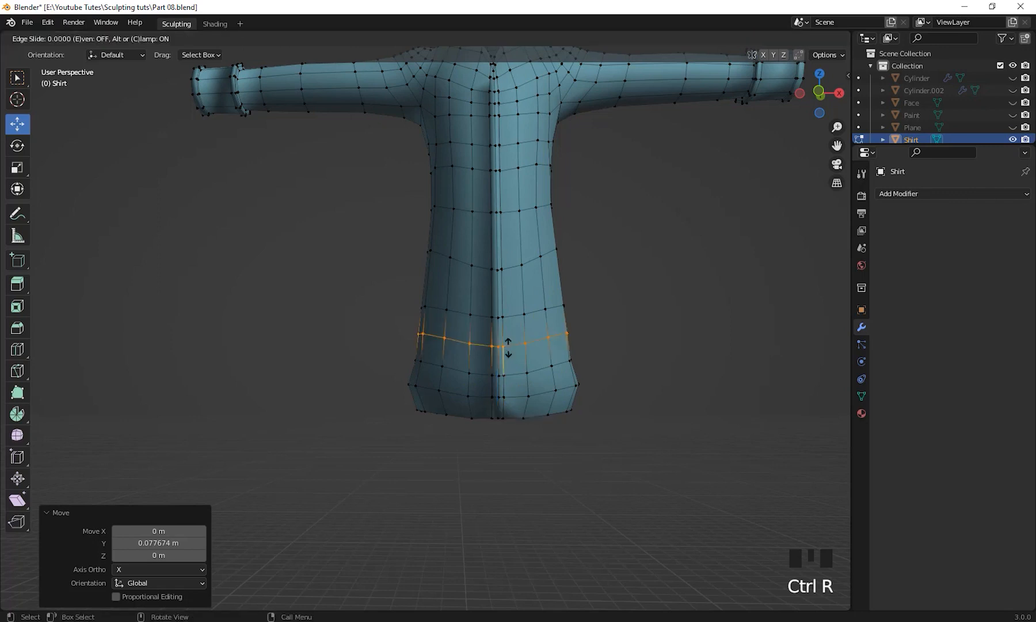
right_click(509, 347)
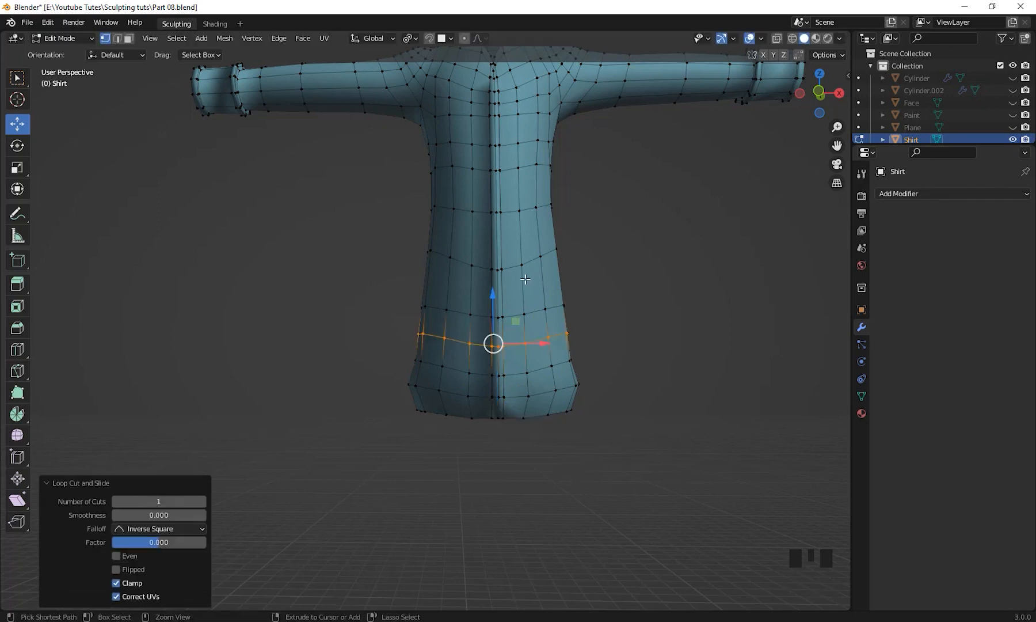
Add three centred loop cuts around the shirt's torso, one in each successive wide band above the previous cut
key(ctrl+r)
click(504, 280)
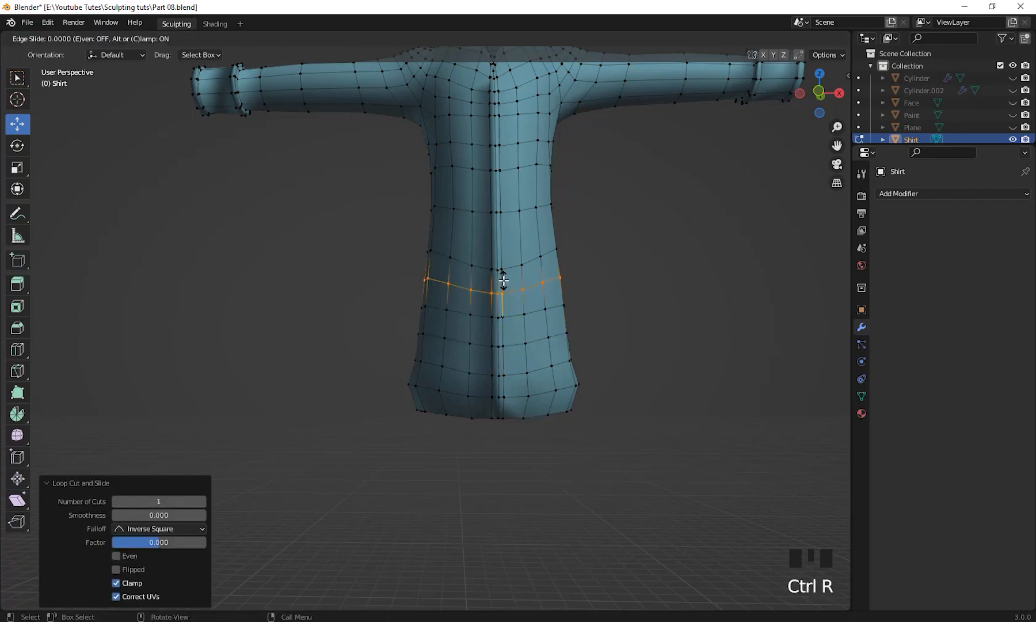
right_click(503, 280)
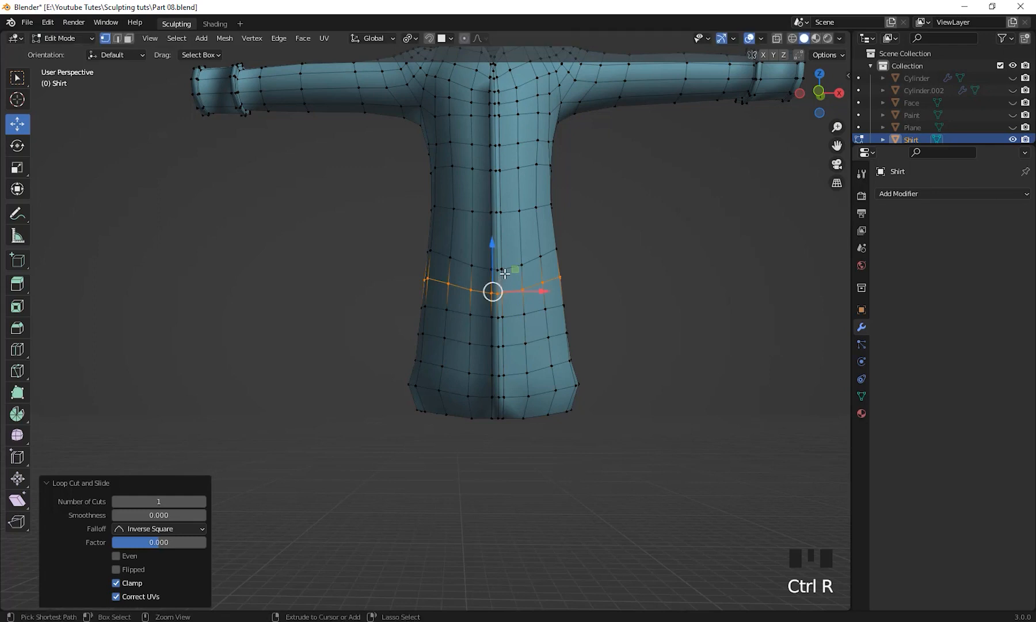
key(ctrl+r)
click(505, 227)
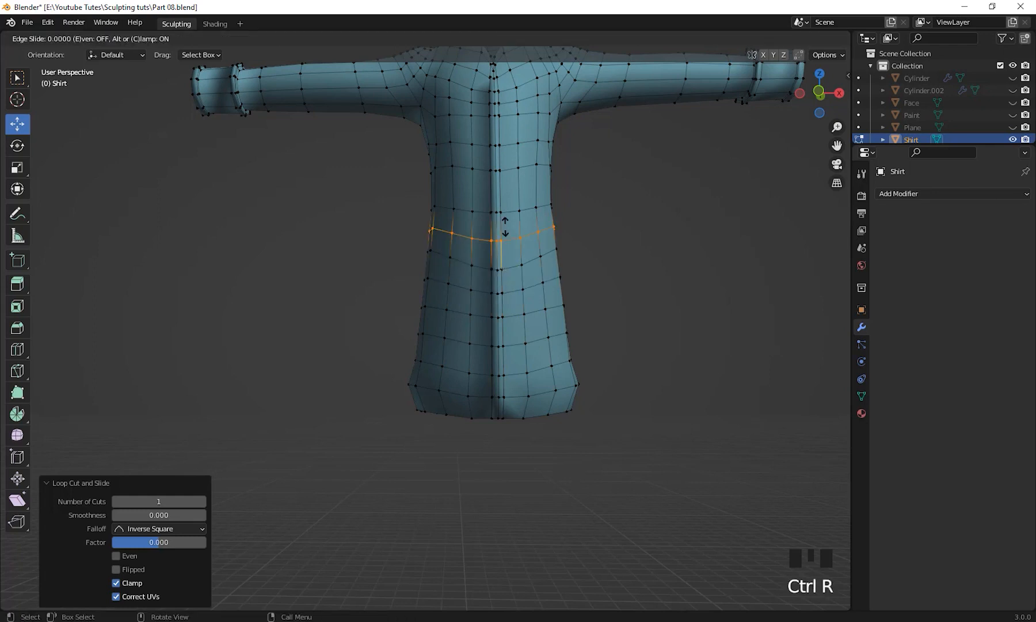
right_click(505, 227)
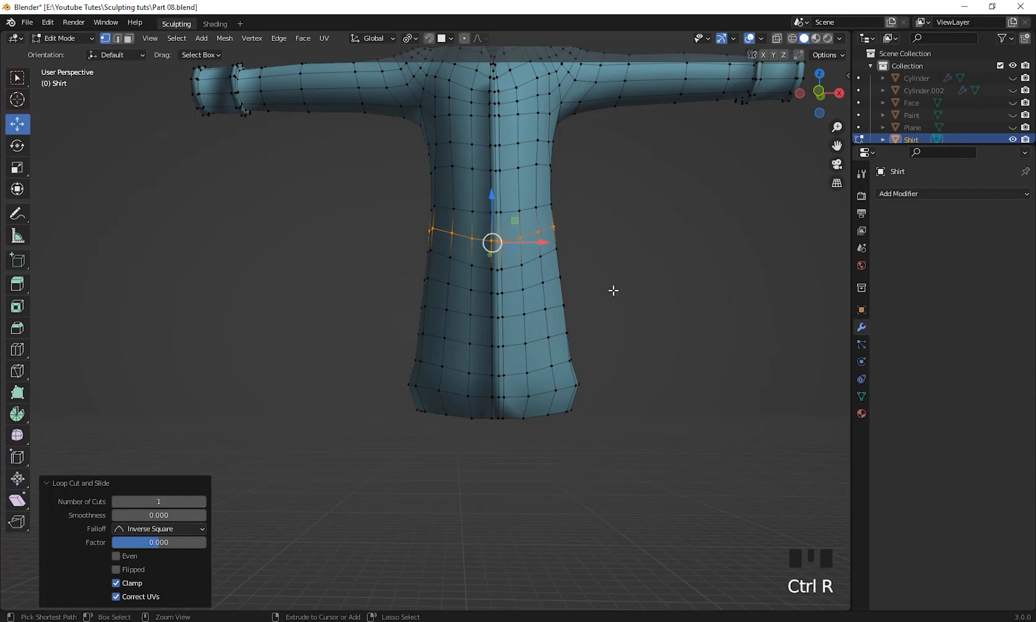
key(ctrl+r)
click(495, 196)
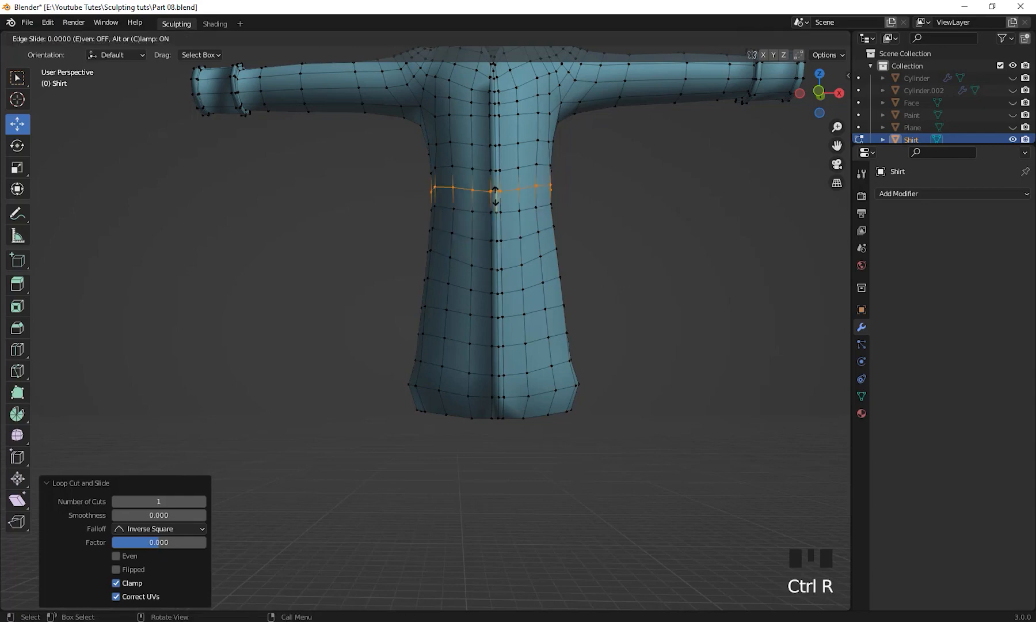
right_click(495, 196)
Add a centred loop cut around the middle of each shirt sleeve, between the shoulder and the cuff
scroll(622, 373, down, 2)
middle_drag(645, 383, 613, 441)
scroll(622, 309, up, 2)
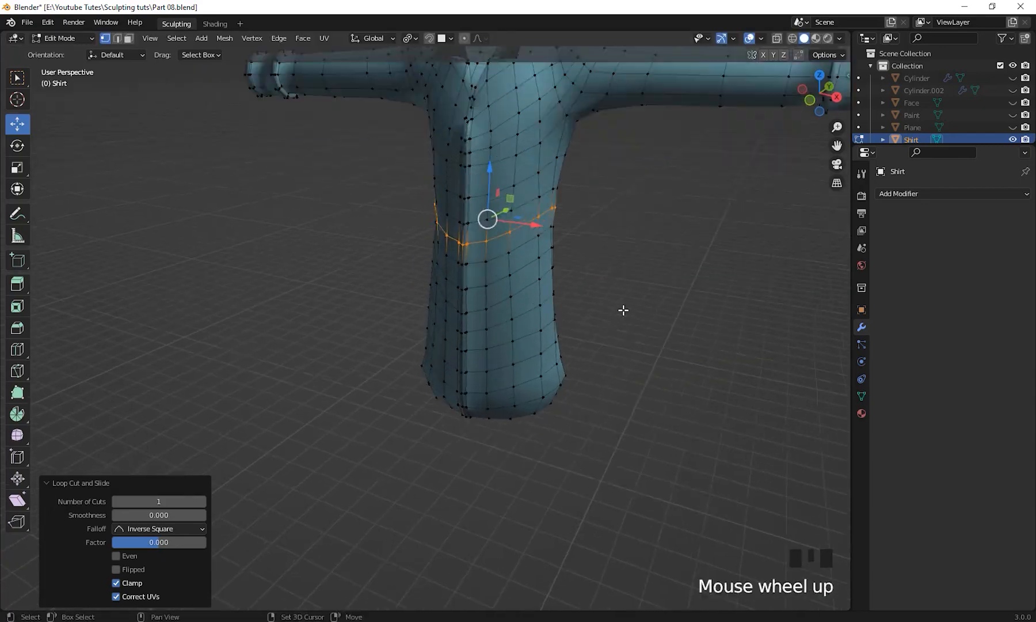
shift+middle_drag(622, 310, 582, 452)
shift+middle_drag(582, 452, 623, 390)
shift+middle_drag(658, 213, 657, 356)
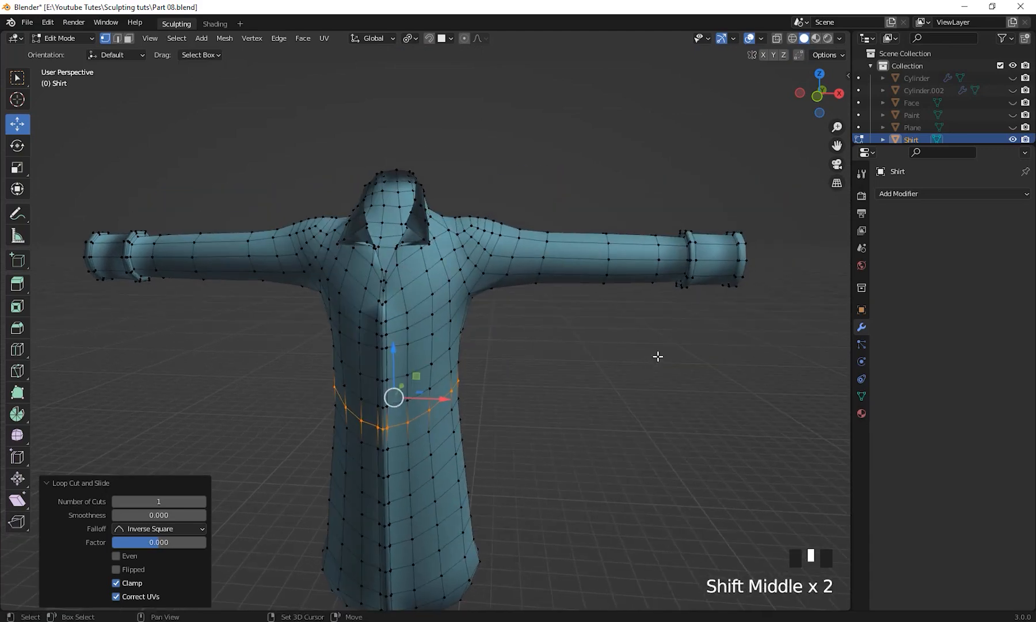
key(ctrl+r)
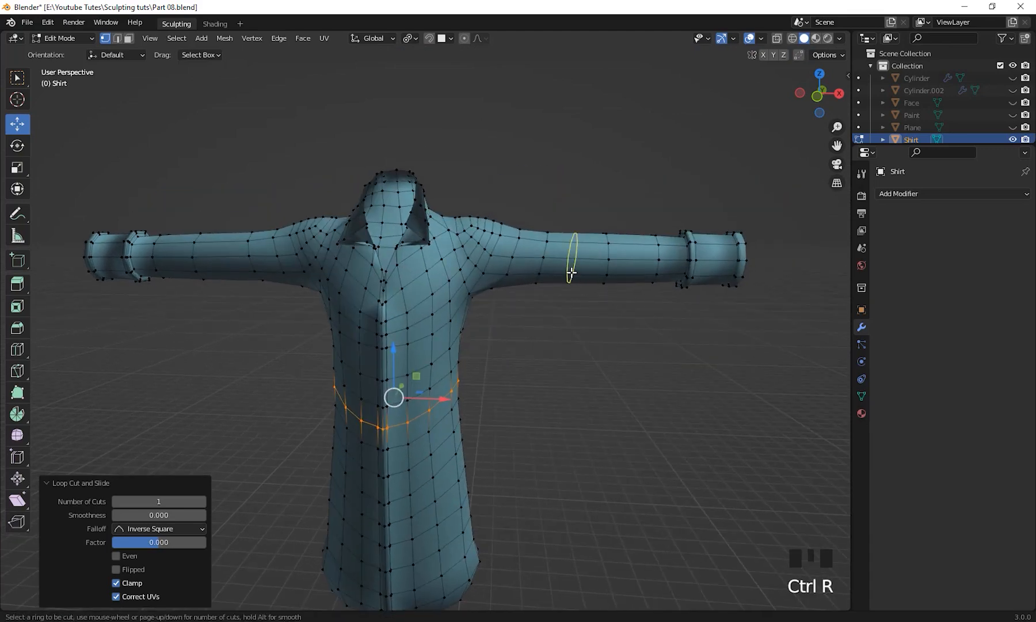
click(578, 276)
right_click(579, 311)
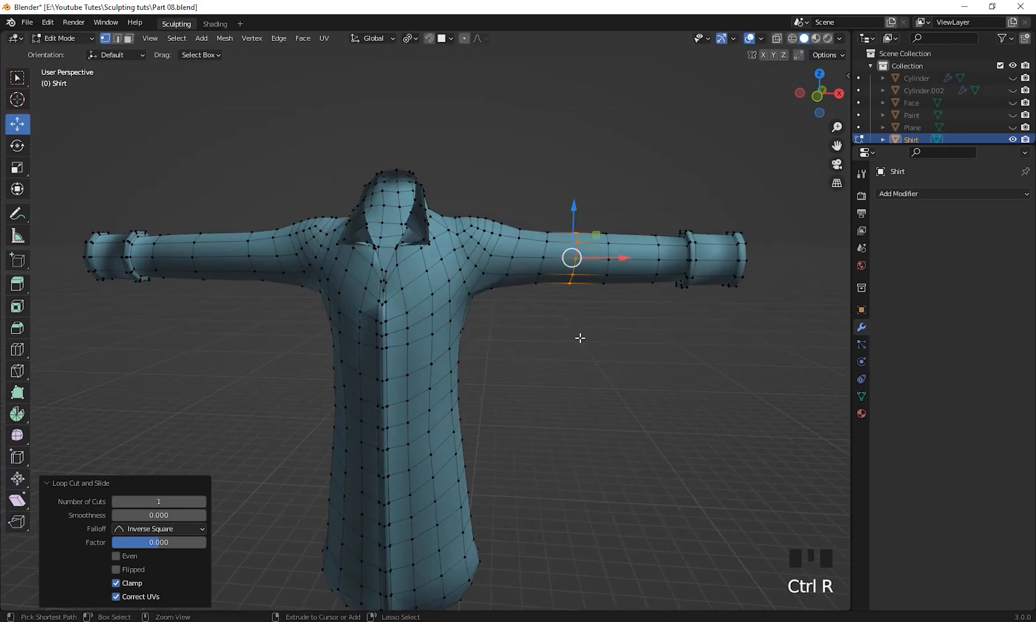
key(ctrl+r)
click(217, 256)
right_click(219, 255)
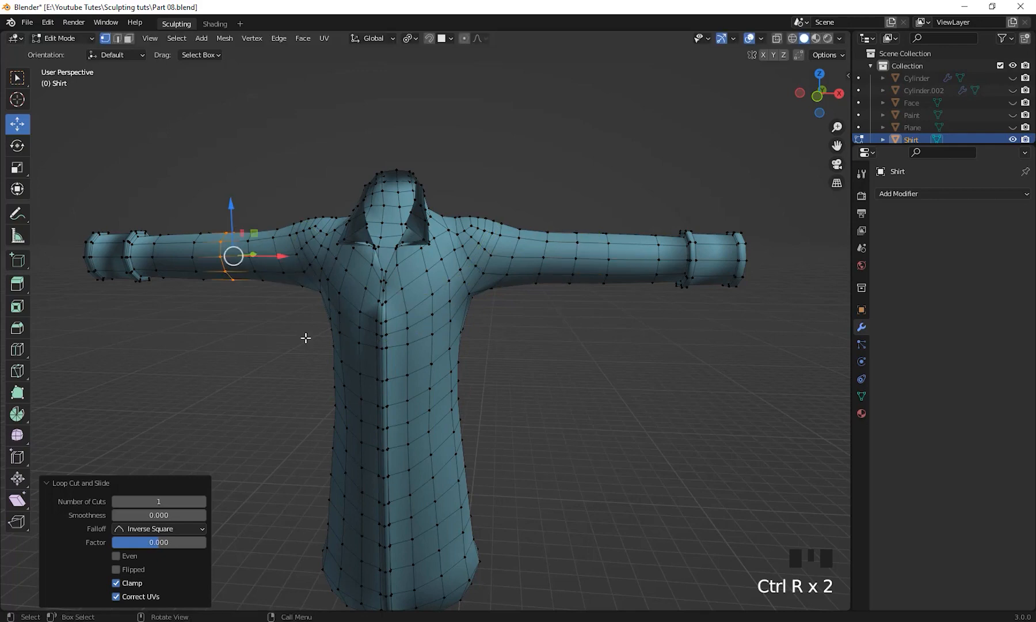
Return to Object Mode and reveal all hidden parts of the character
middle_drag(305, 337, 633, 455)
shift+middle_drag(633, 454, 661, 375)
key(Tab)
scroll(604, 463, up, 2)
key(alt+h)
scroll(617, 449, down, 2)
click(662, 375)
scroll(643, 419, up, 3)
middle_drag(644, 419, 529, 410)
Open the Face body mesh in Edit Mode and display it as wireframe in the front orthographic view
click(529, 410)
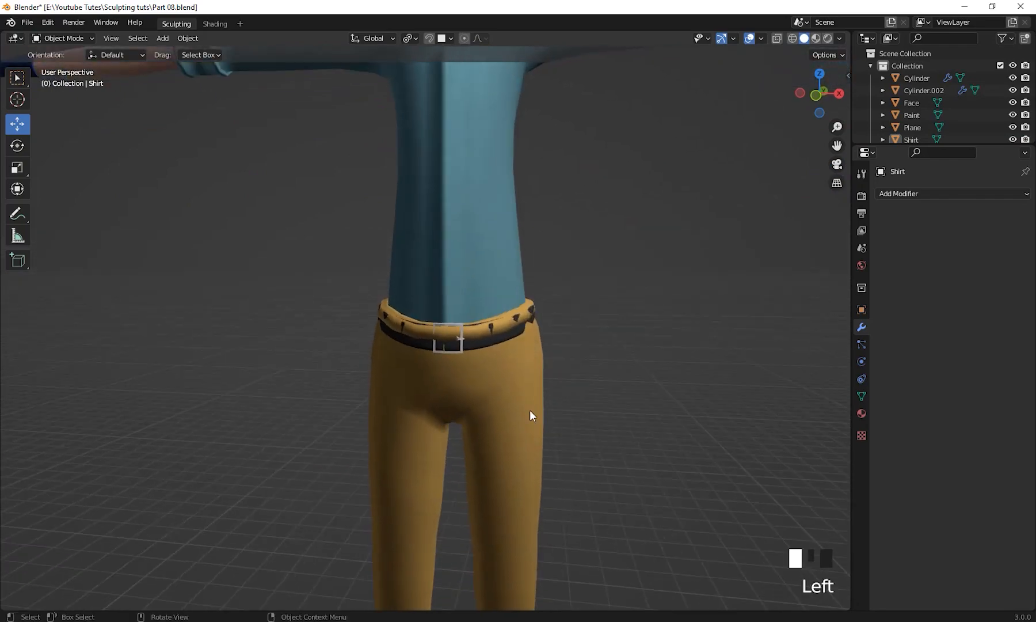
shift+middle_drag(589, 473, 594, 453)
shift+middle_drag(475, 274, 616, 300)
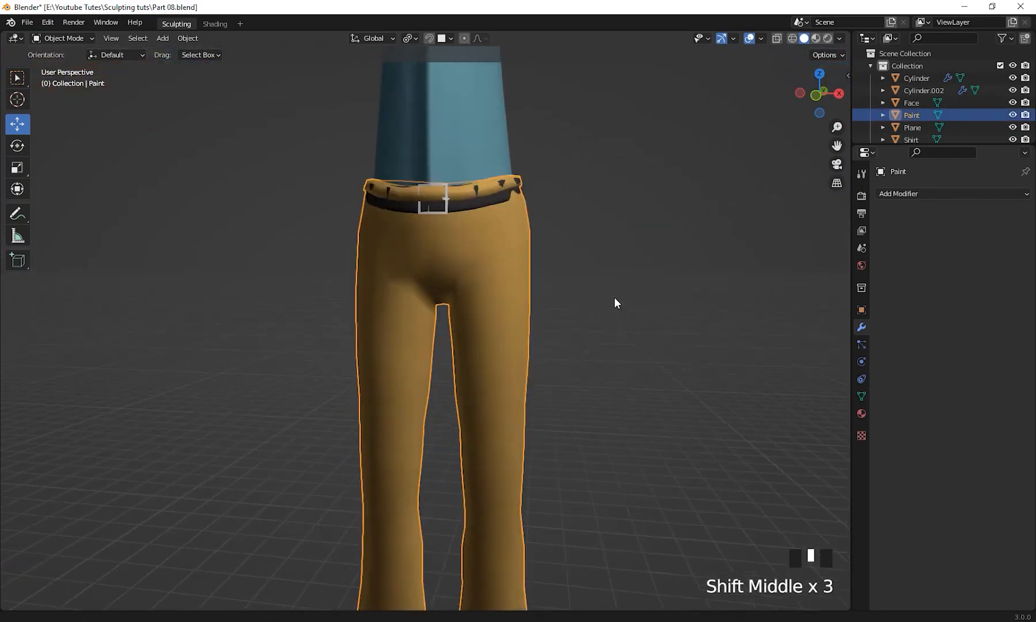
scroll(597, 370, down, 3)
shift+middle_drag(596, 370, 681, 178)
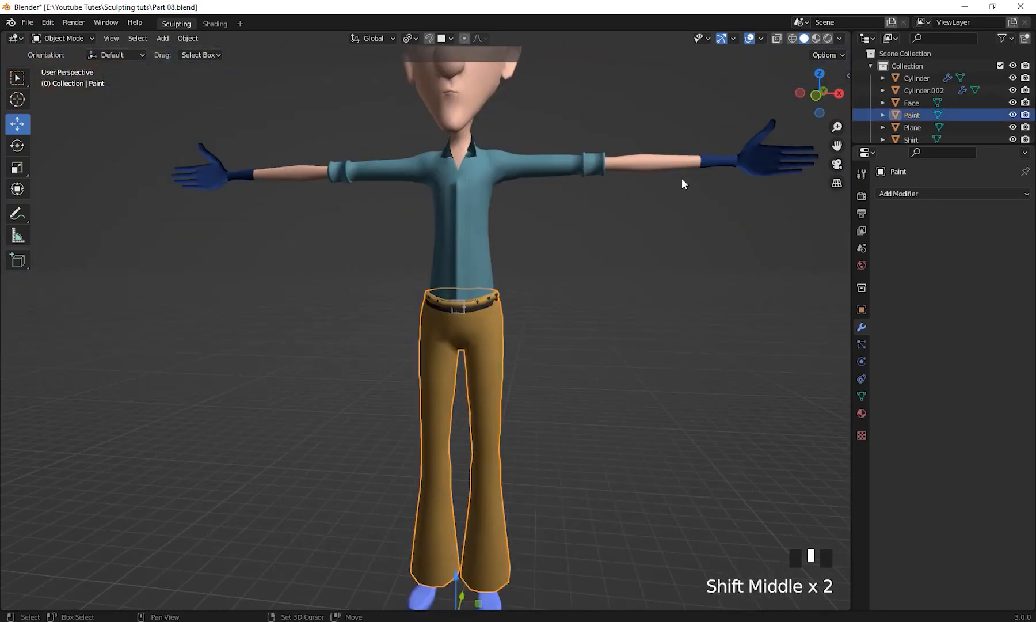
click(659, 154)
scroll(597, 273, down, 2)
shift+middle_drag(596, 273, 557, 360)
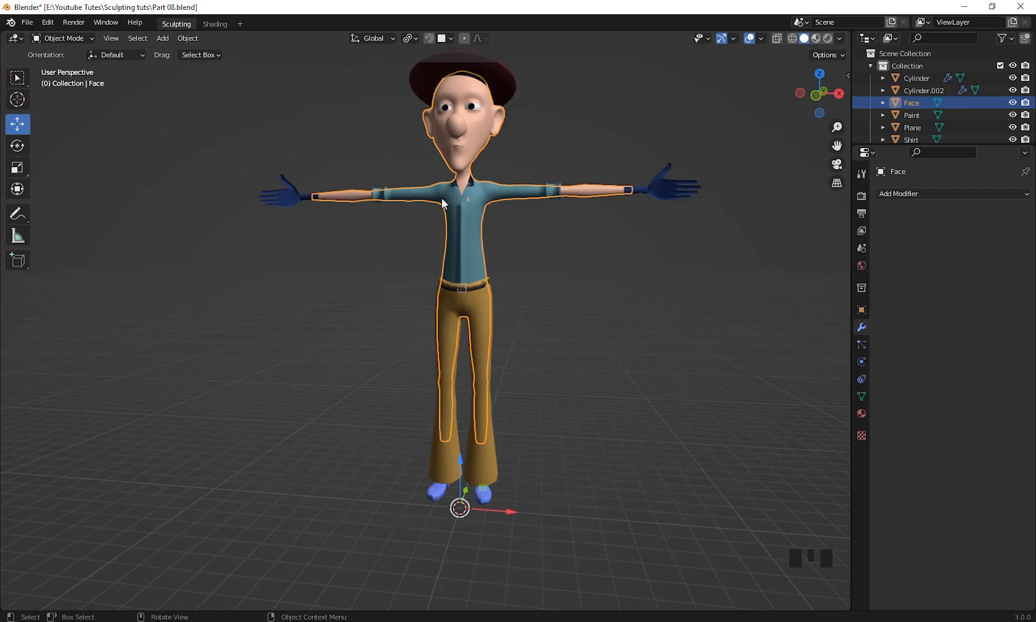
shift+middle_drag(530, 239, 588, 411)
scroll(592, 404, up, 2)
key(Tab)
key(shift+z)
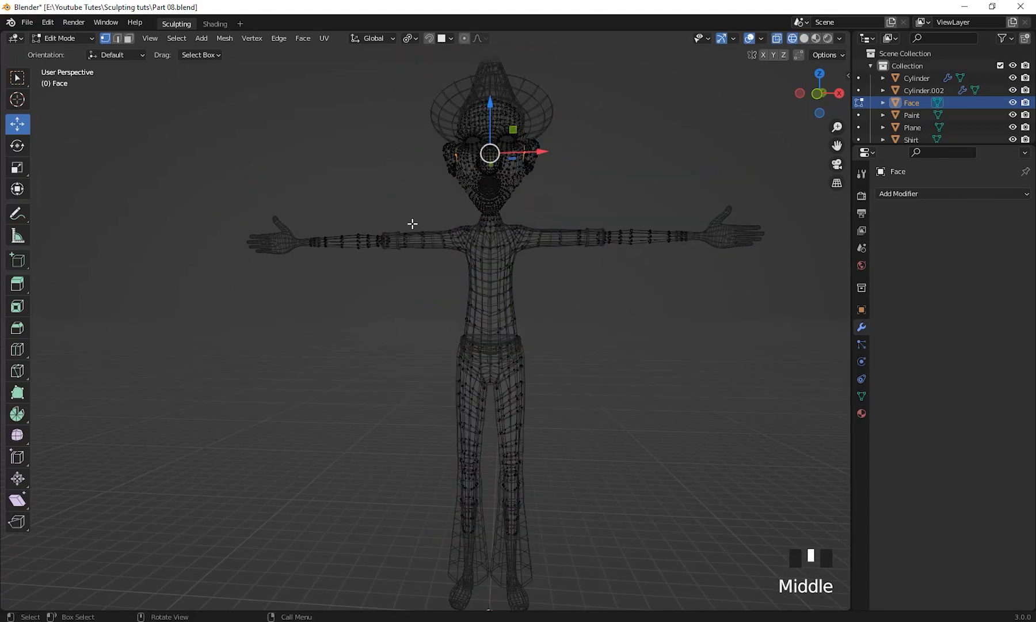
shift+middle_drag(655, 434, 658, 421)
key(KP_1)
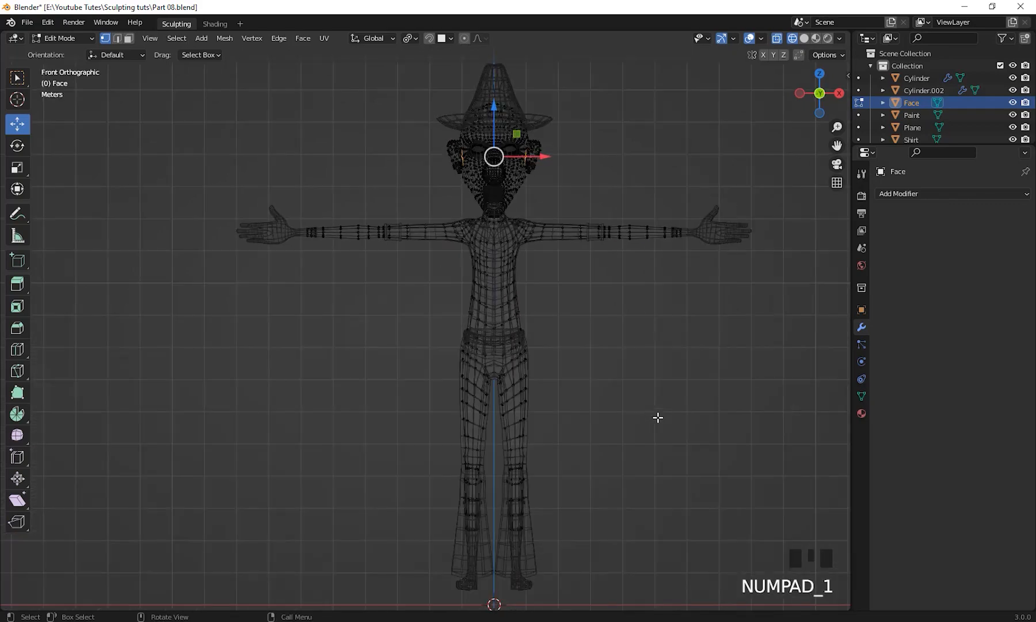
Switch to Lasso Select and enclose the Face mesh's vertices hidden under the clothes, covering the upper arms, torso and legs
scroll(592, 351, up, 2)
shift+middle_drag(620, 387, 575, 339)
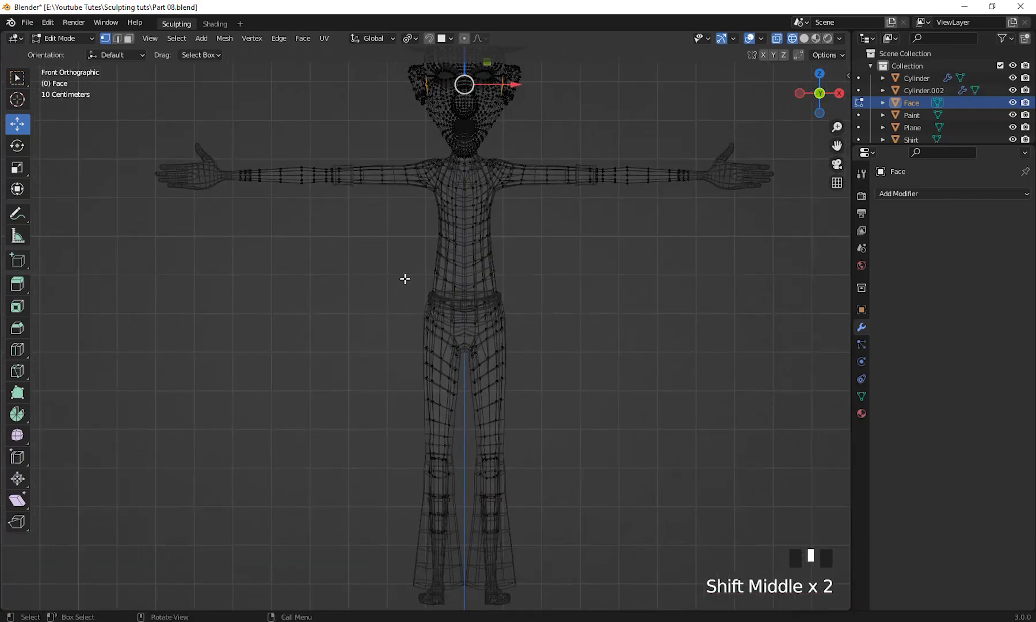
mouse_move(18, 77)
mouse_down()
mouse_move(72, 137)
mouse_move(81, 125)
mouse_move(82, 155)
mouse_up()
mouse_move(437, 268)
shift+middle_down()
mouse_move(606, 344)
mouse_move(451, 296)
shift+middle_up()
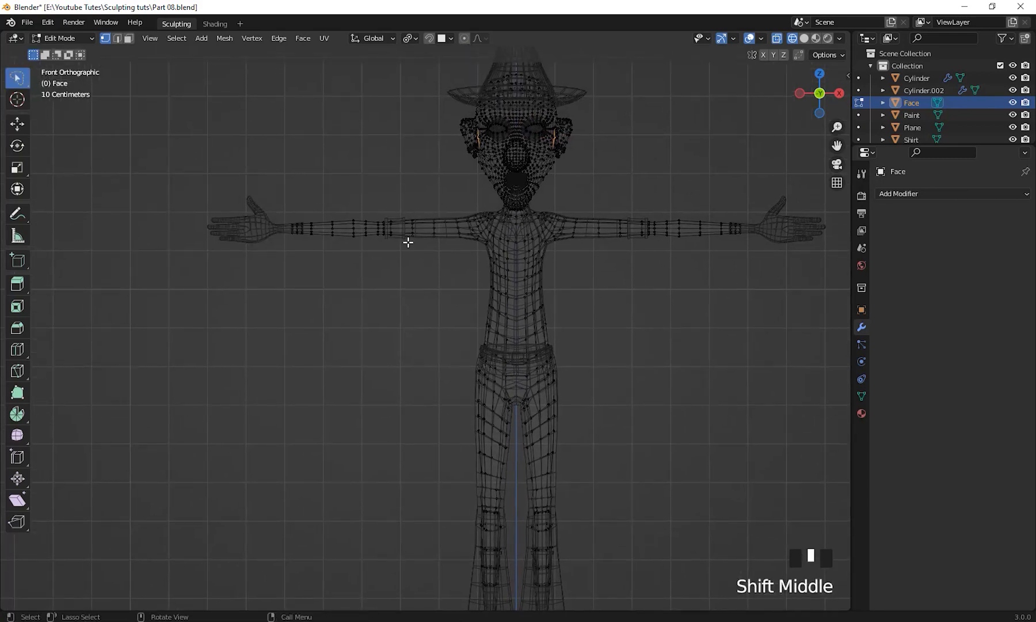
drag(408, 243, 407, 216)
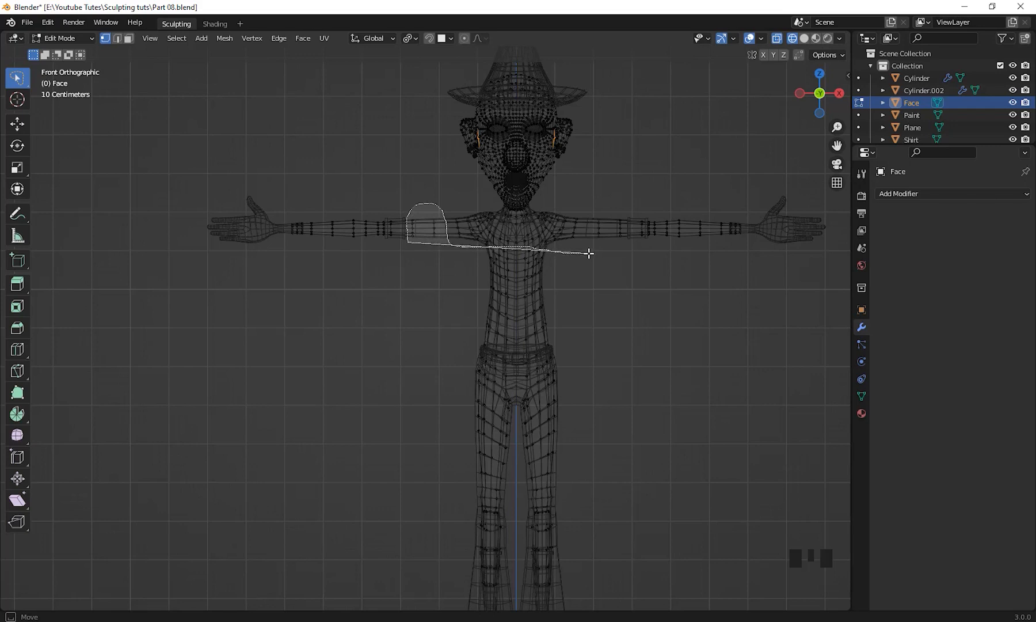
mouse_move(568, 249)
mouse_down()
mouse_move(585, 206)
mouse_move(617, 205)
mouse_move(621, 277)
mouse_move(587, 315)
mouse_move(584, 510)
mouse_move(545, 562)
mouse_move(465, 574)
mouse_move(361, 543)
mouse_up()
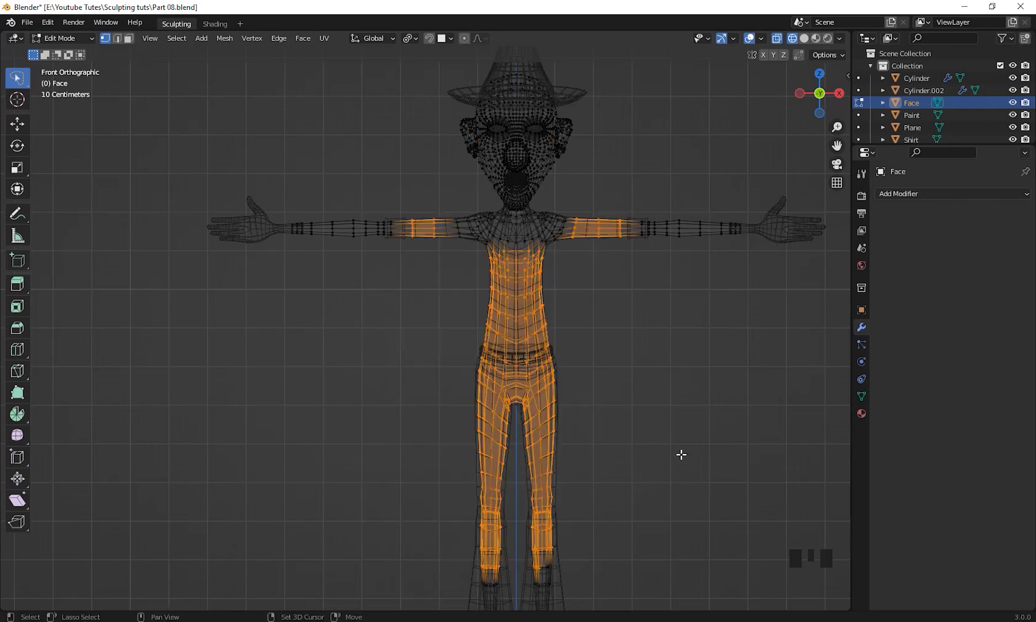
Add the missed leg vertices under the trousers to the selection and delete the selected faces of the Face mesh
shift+middle_drag(681, 454, 682, 241)
shift+middle_drag(640, 305, 638, 325)
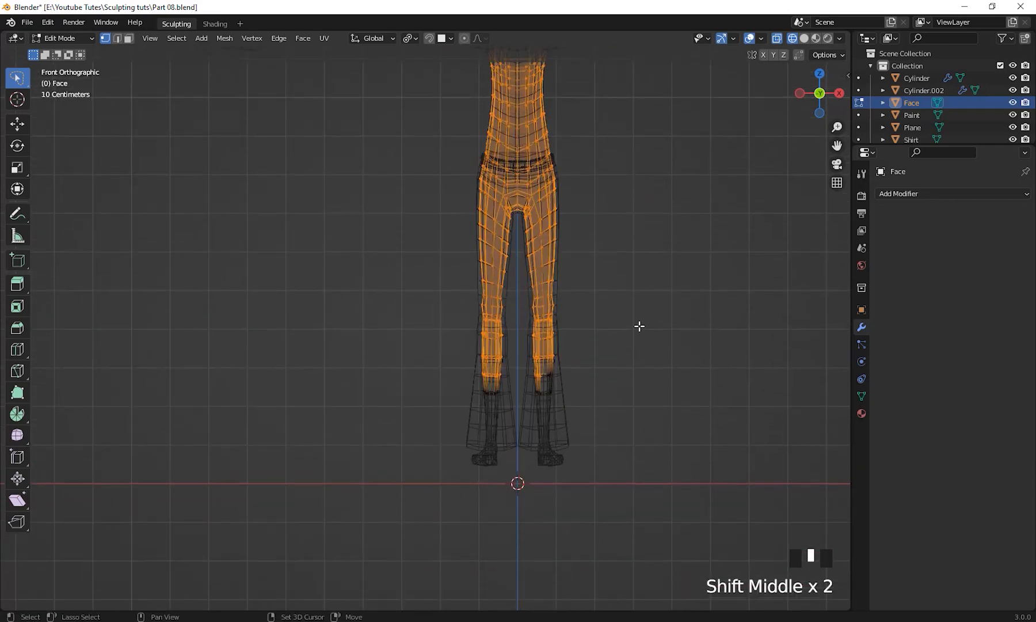
mouse_move(402, 277)
ctrl+shift+mouse_down()
mouse_move(430, 284)
mouse_move(629, 434)
mouse_move(347, 407)
ctrl+shift+mouse_up()
key(ctrl+z)
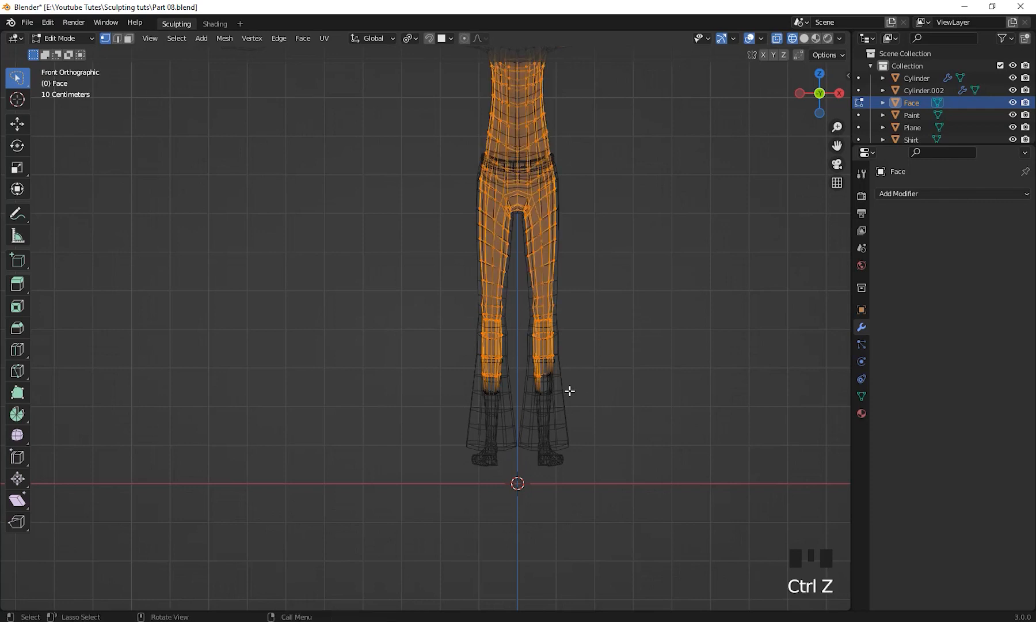
mouse_move(433, 306)
shift+mouse_down()
mouse_move(608, 377)
mouse_move(492, 405)
mouse_move(403, 402)
shift+mouse_up()
shift+middle_drag(698, 226, 654, 484)
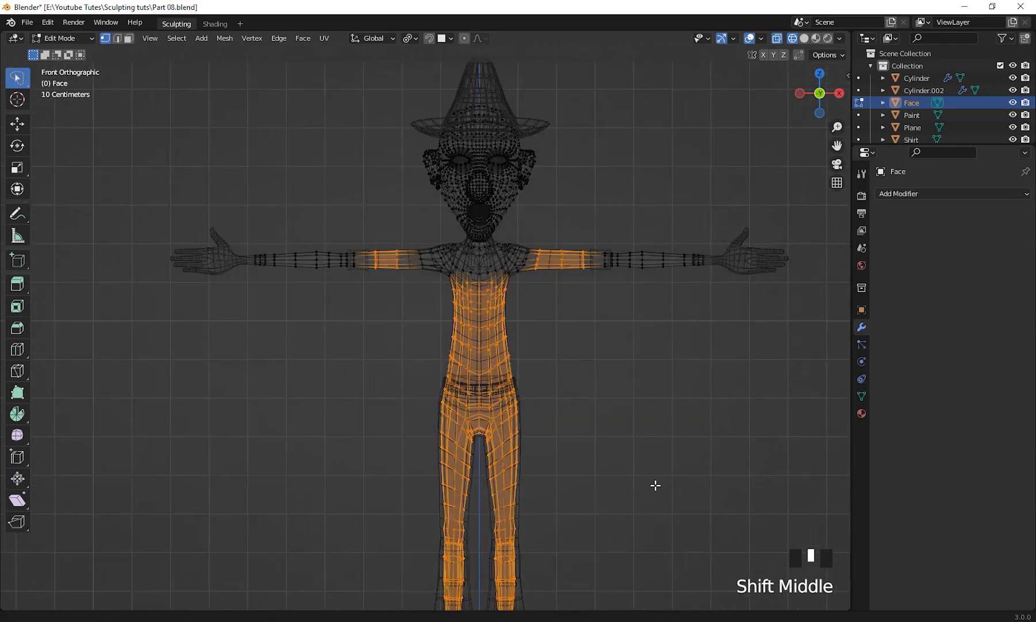
scroll(587, 416, up, 4)
shift+middle_drag(617, 404, 605, 341)
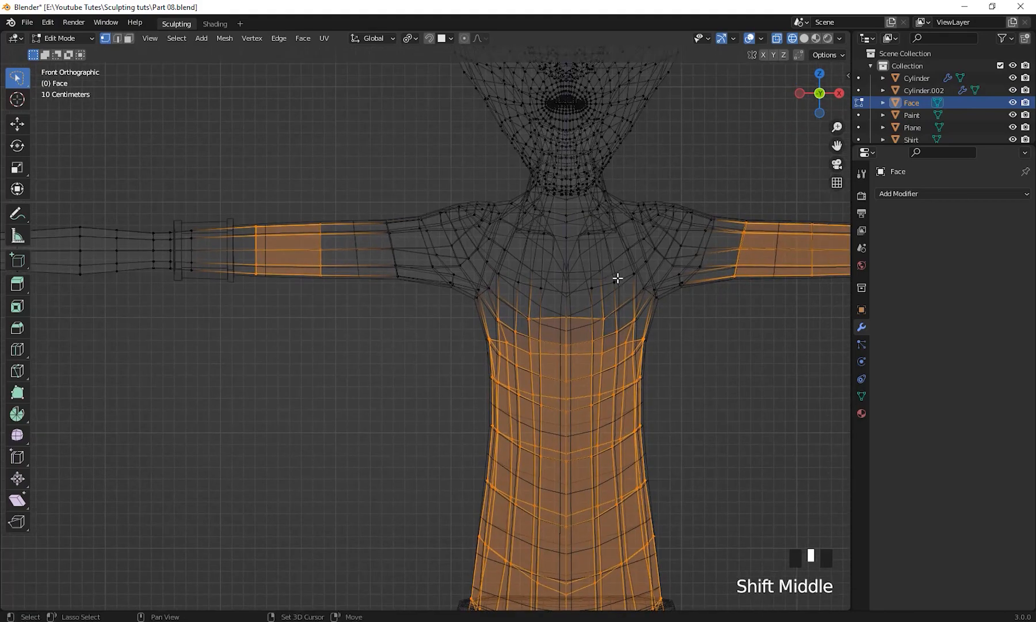
shift+middle_drag(618, 276, 537, 231)
scroll(523, 262, down, 3)
shift+middle_drag(516, 273, 577, 251)
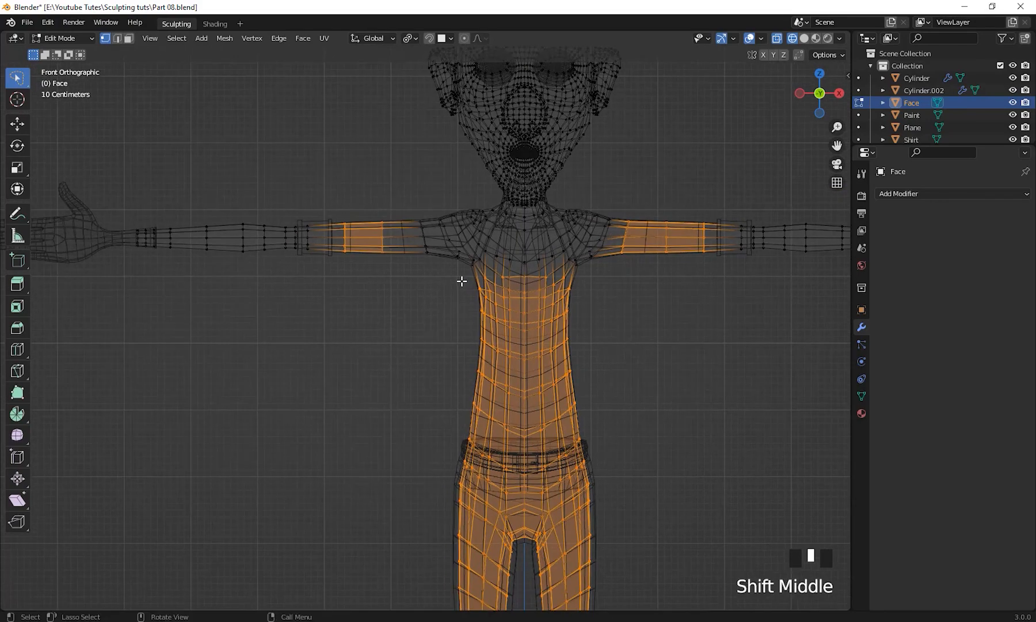
shift+middle_drag(653, 320, 630, 329)
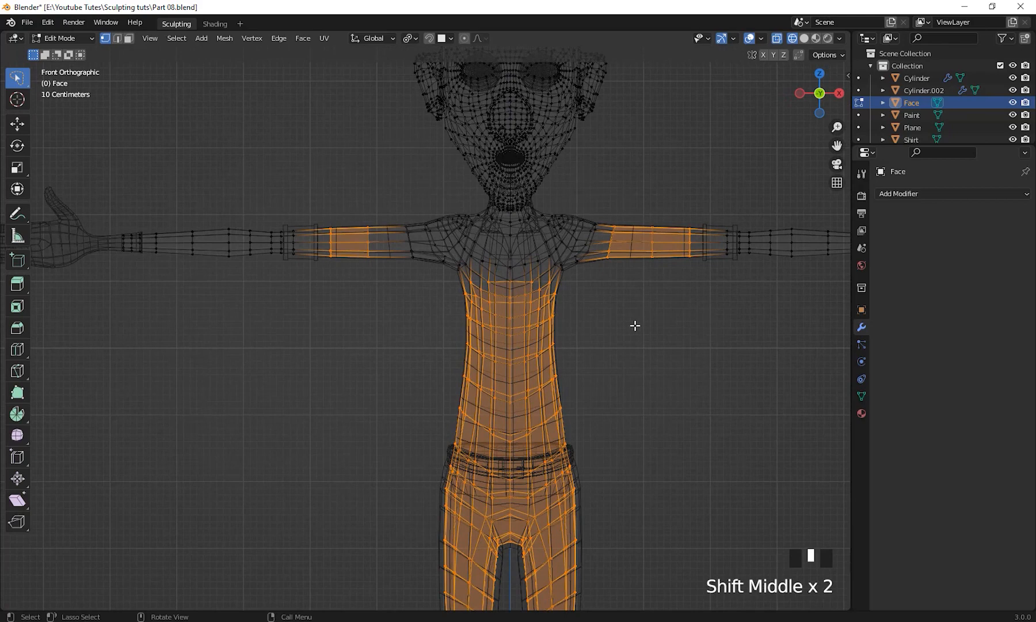
key(x)
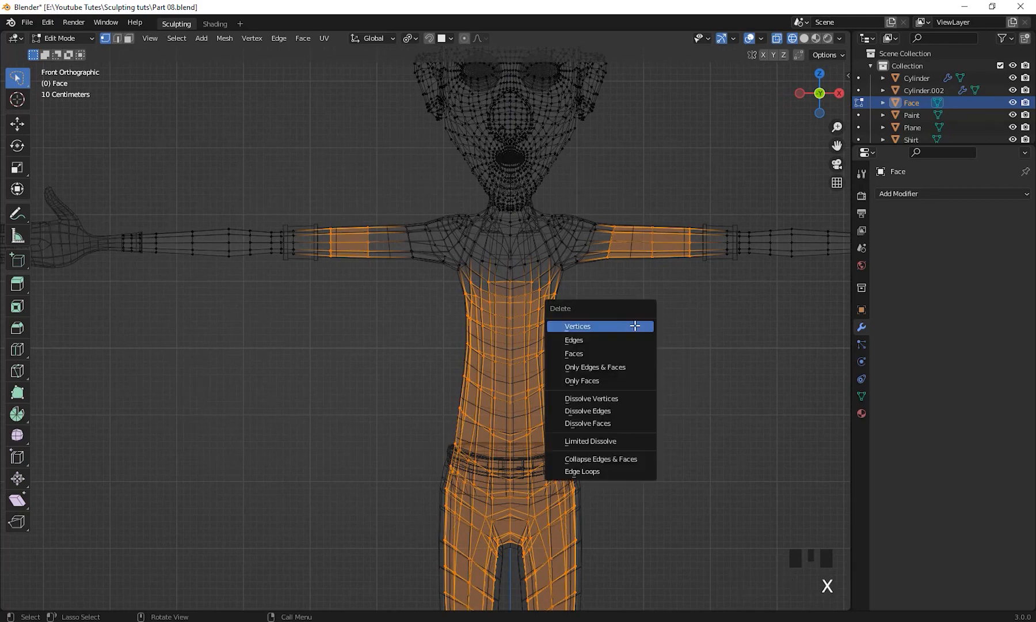
click(600, 351)
Examine the body geometry remaining under the shirt around the chest, shoulders and upper arms
shift+middle_drag(631, 352, 645, 340)
scroll(645, 340, up, 2)
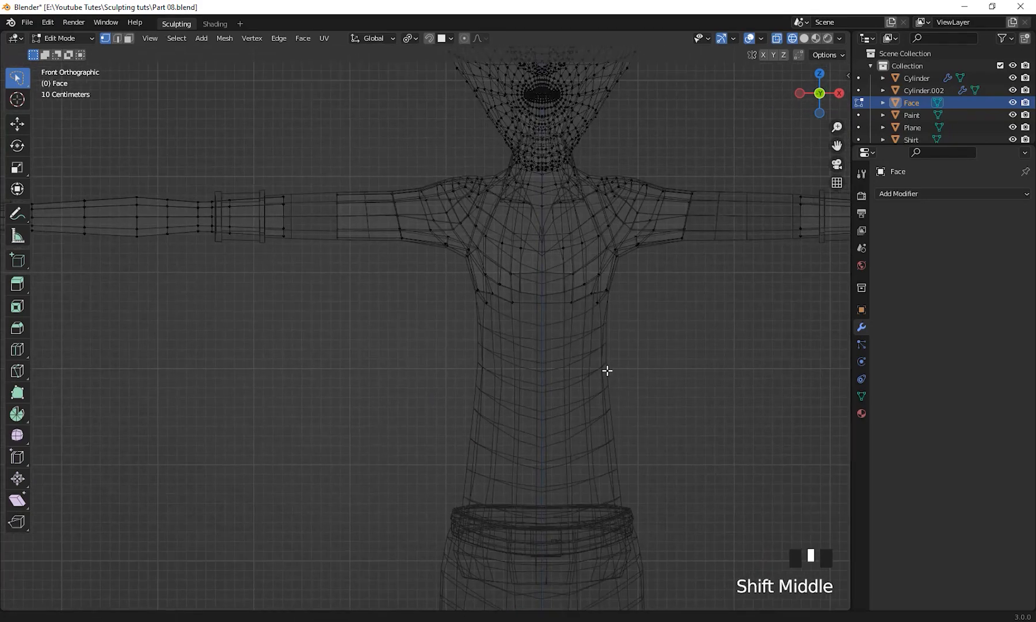
shift+middle_drag(606, 373, 632, 371)
scroll(590, 333, down, 3)
shift+middle_drag(590, 333, 576, 317)
scroll(566, 305, up, 2)
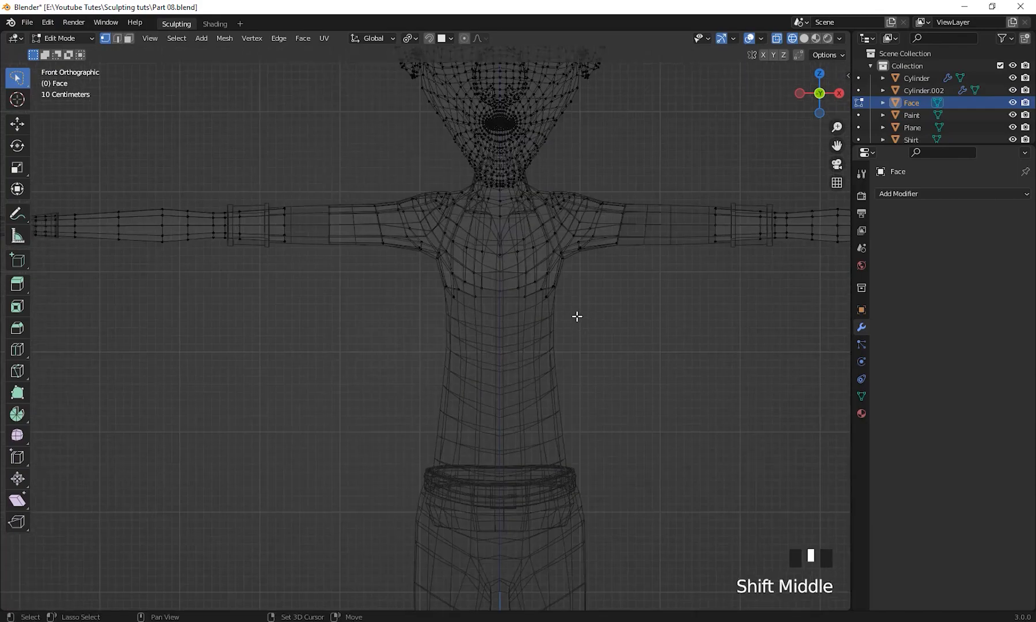
shift+middle_drag(460, 221, 451, 239)
scroll(500, 263, down, 2)
shift+middle_drag(500, 263, 565, 372)
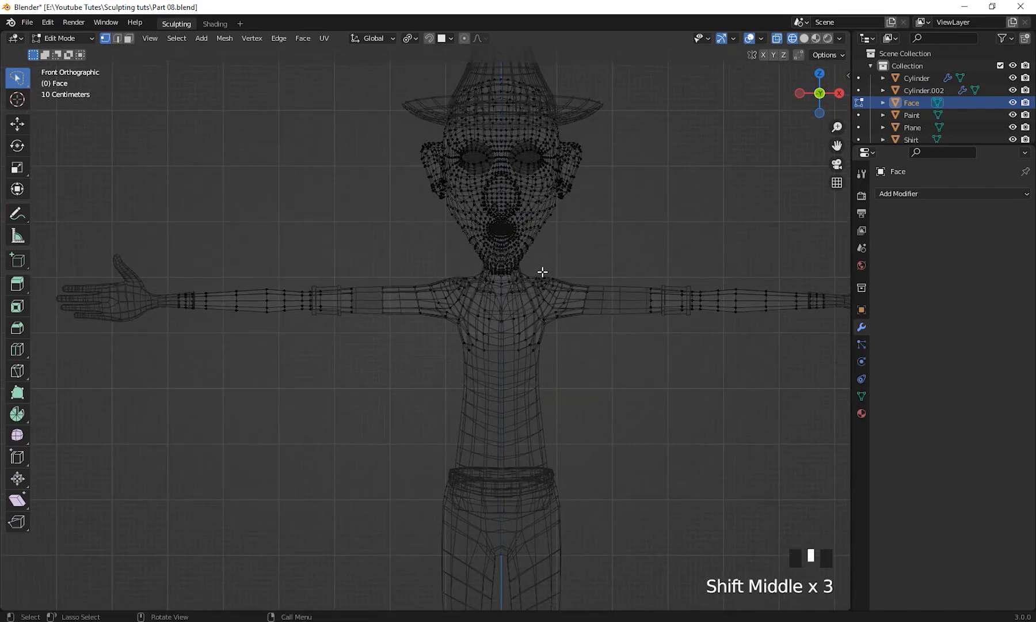
Lasso-select the remaining Face mesh vertices under the shirt across both shoulders and the chest, leaving the neck unselected
scroll(562, 294, up, 5)
shift+middle_drag(624, 317, 592, 320)
shift+middle_drag(593, 320, 434, 222)
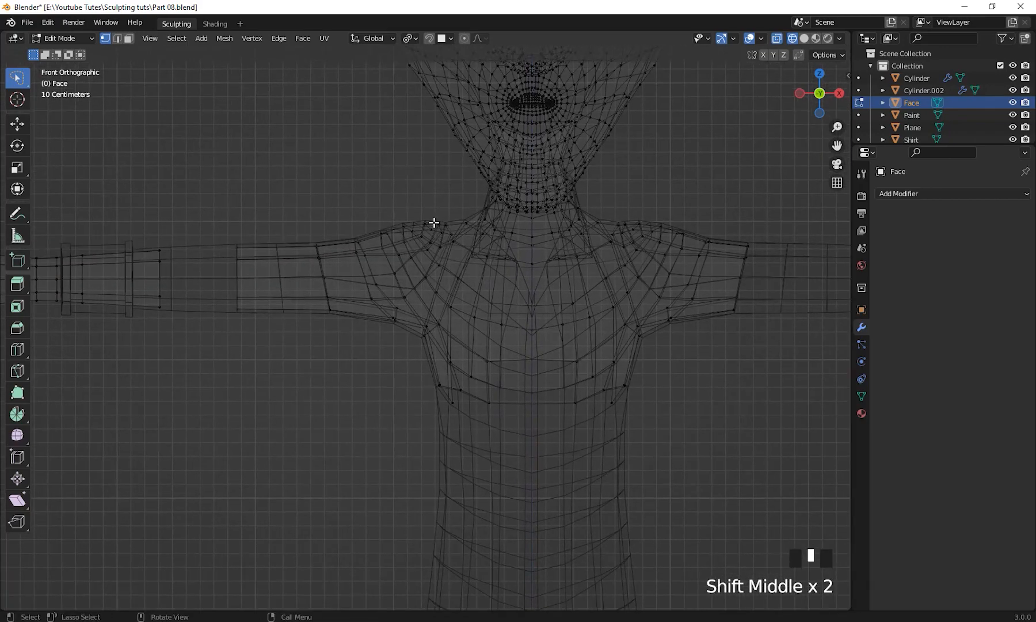
drag(444, 207, 459, 243)
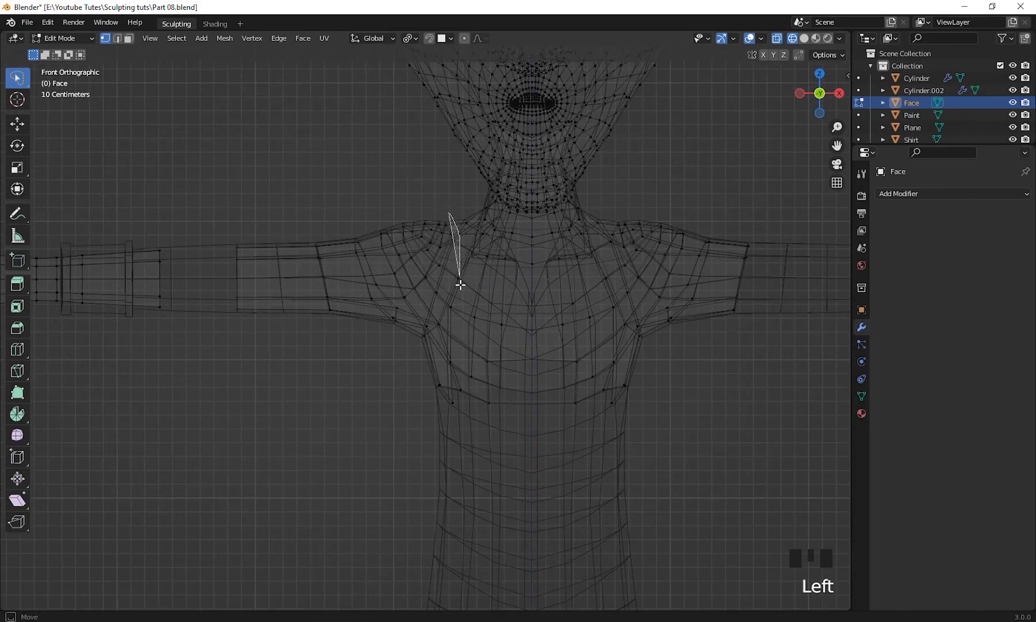
mouse_move(460, 285)
mouse_down()
mouse_move(499, 317)
mouse_move(558, 304)
mouse_move(599, 272)
mouse_move(606, 234)
mouse_move(659, 179)
mouse_move(830, 257)
mouse_move(751, 361)
mouse_move(689, 399)
mouse_move(506, 437)
mouse_move(432, 437)
mouse_move(388, 423)
mouse_move(352, 308)
mouse_move(331, 303)
mouse_move(340, 316)
mouse_move(303, 273)
mouse_move(341, 204)
mouse_up()
scroll(696, 405, down, 2)
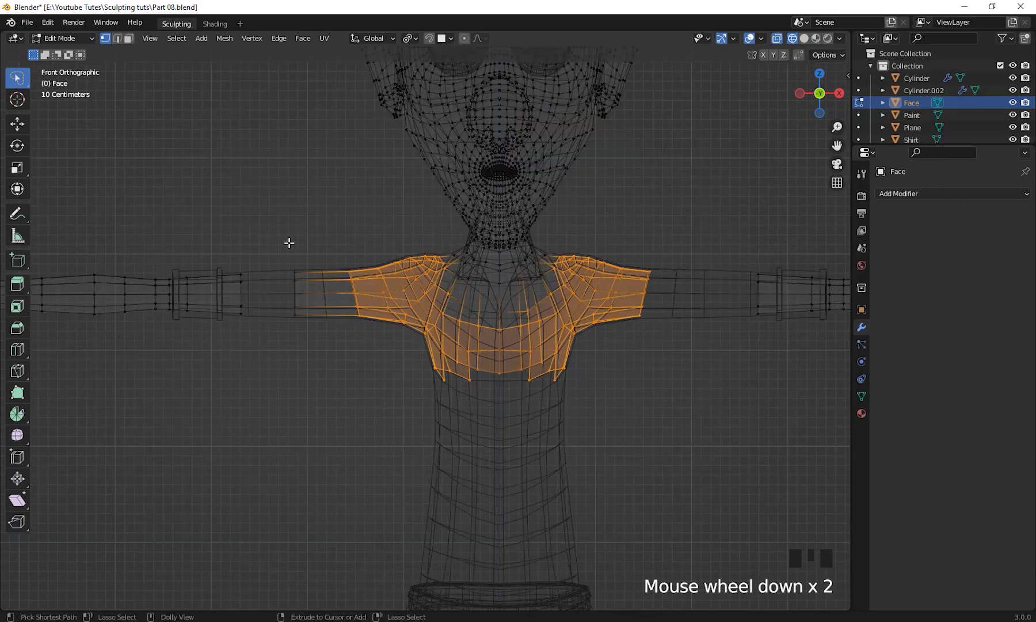
Add the leftover edge vertices on the character's right upper arm to the selection
mouse_move(281, 245)
ctrl+shift+mouse_down()
mouse_move(284, 321)
mouse_move(371, 303)
mouse_move(361, 237)
ctrl+shift+mouse_up()
key(ctrl+z)
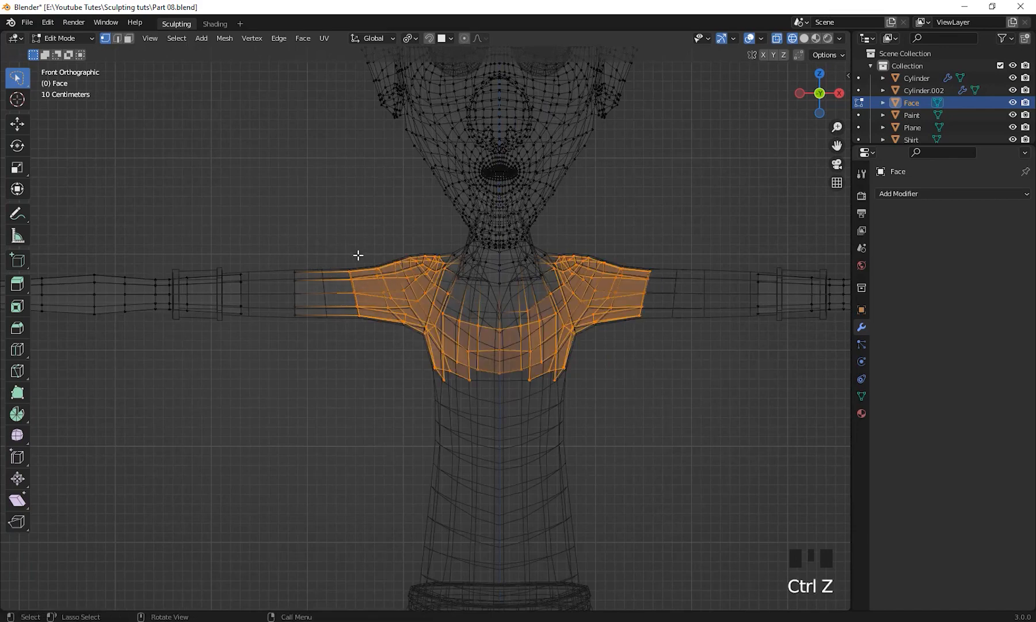
mouse_move(264, 232)
shift+mouse_down()
mouse_move(338, 326)
mouse_move(283, 353)
shift+mouse_up()
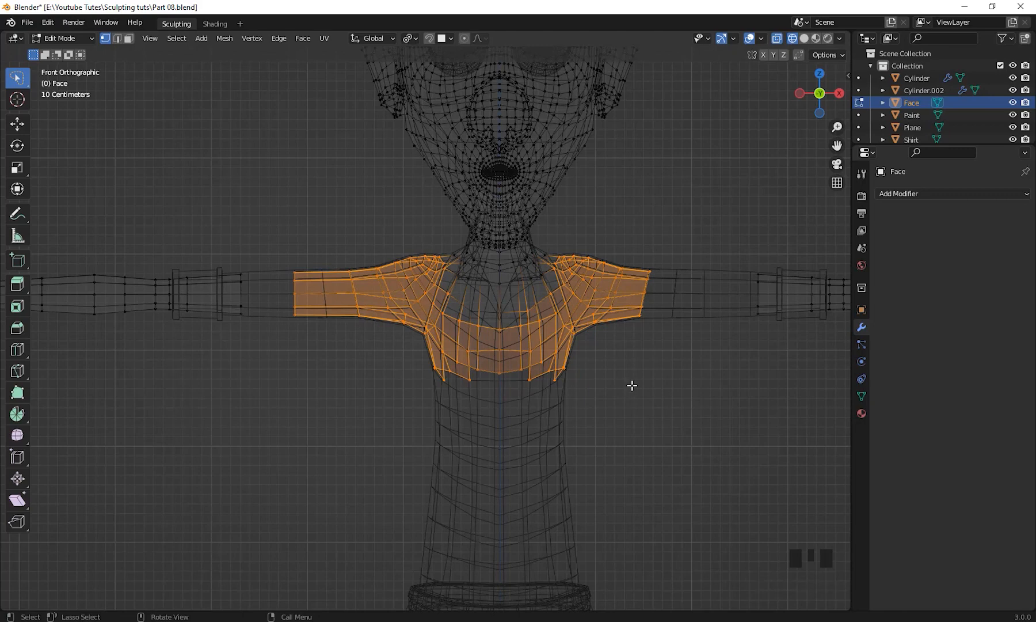
Delete the selected faces of the Face mesh across the shoulders, chest and upper arms and restore solid shading
key(x)
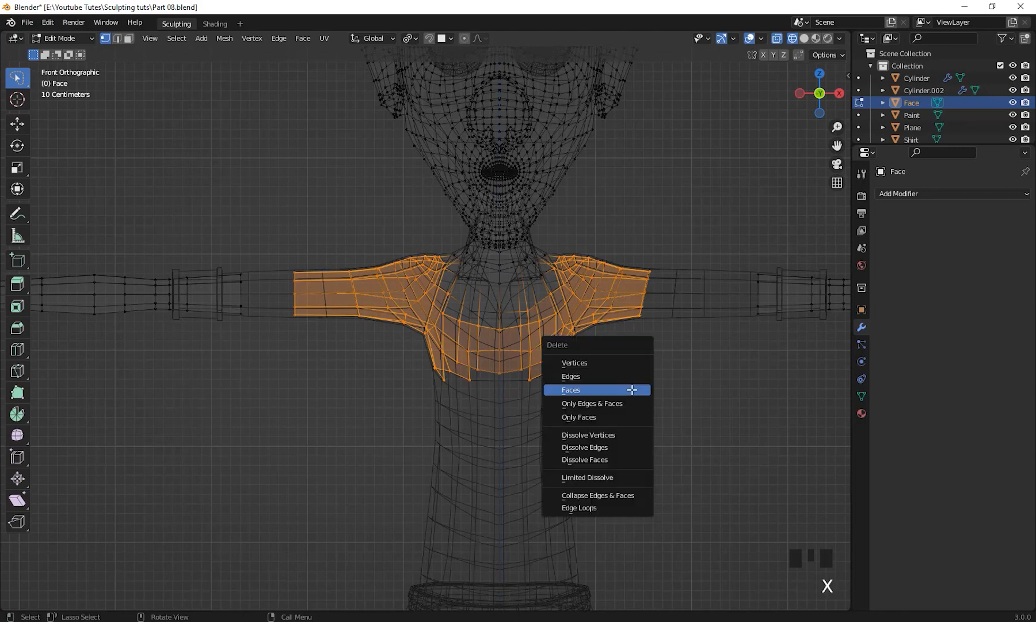
click(617, 384)
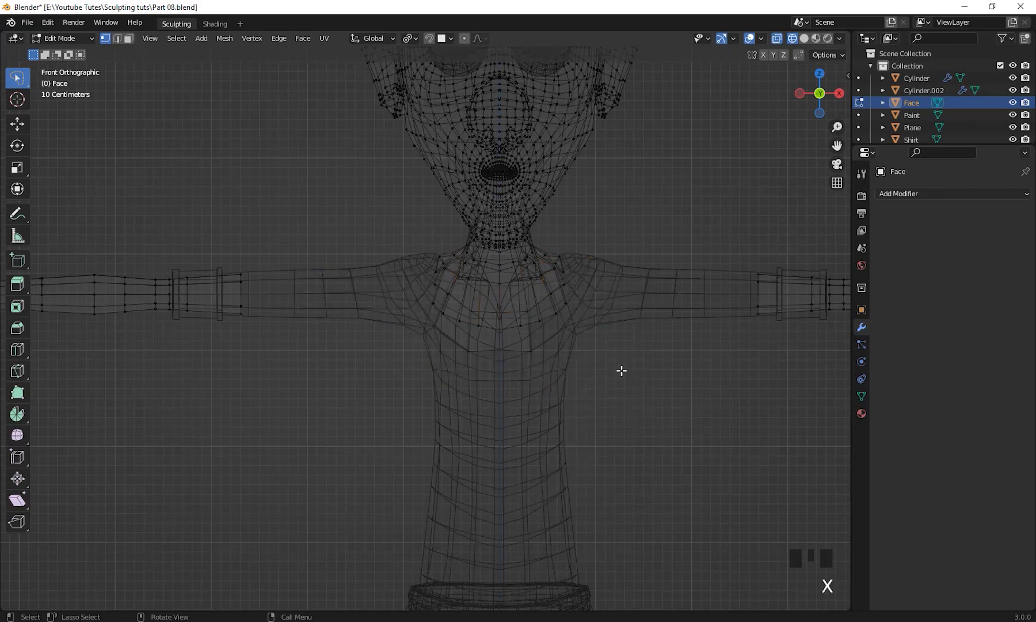
scroll(618, 365, up, 3)
mouse_move(658, 371)
shift+middle_down()
mouse_move(740, 419)
mouse_move(539, 439)
mouse_move(722, 354)
mouse_move(598, 420)
mouse_move(663, 359)
shift+middle_up()
key(shift+z)
In face mode, select the loop of body faces across the upper back inside the shirt and delete it
scroll(599, 402, up, 7)
shift+middle_drag(550, 423, 653, 345)
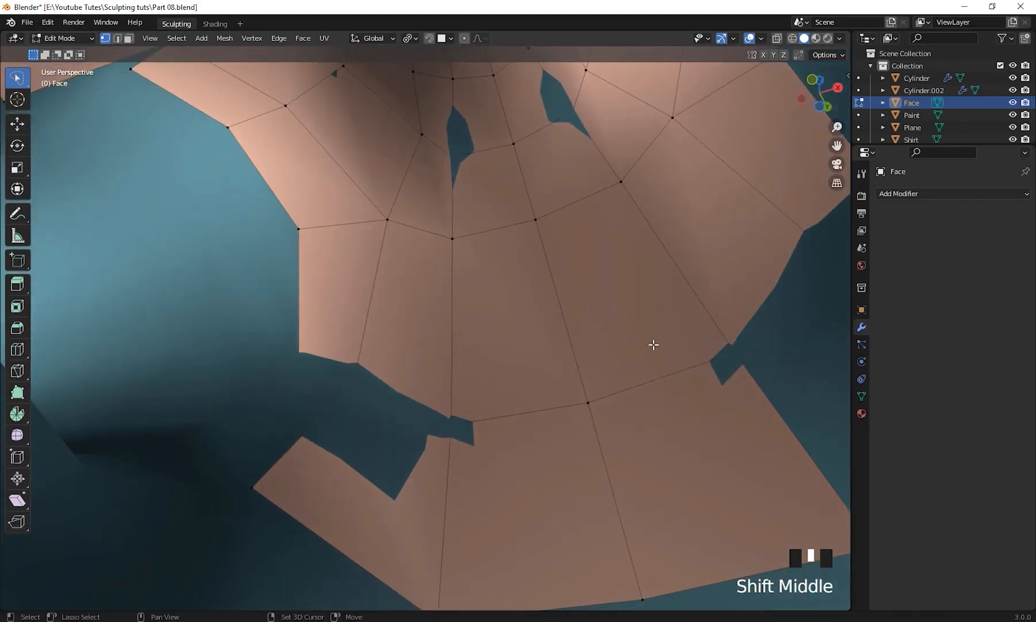
scroll(619, 418, down, 2)
shift+middle_drag(619, 418, 722, 300)
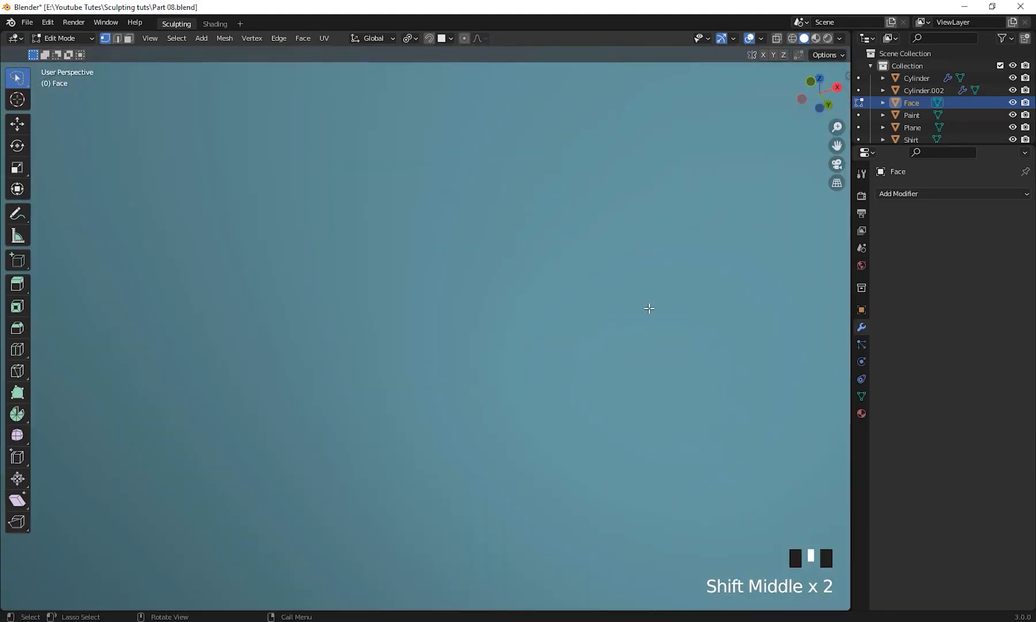
shift+middle_drag(649, 308, 627, 358)
key(3)
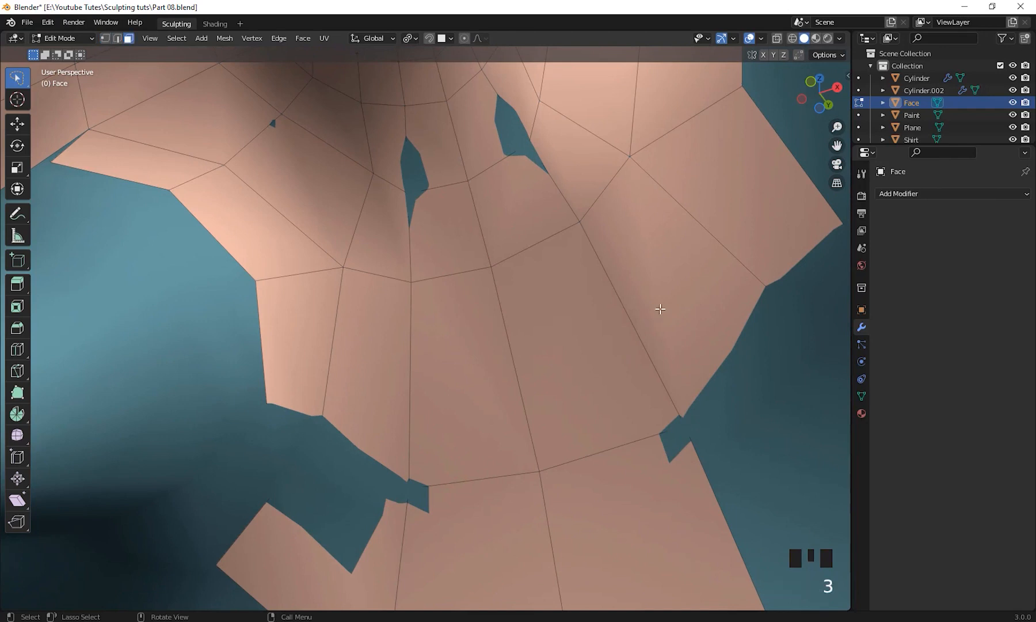
alt+click(694, 213)
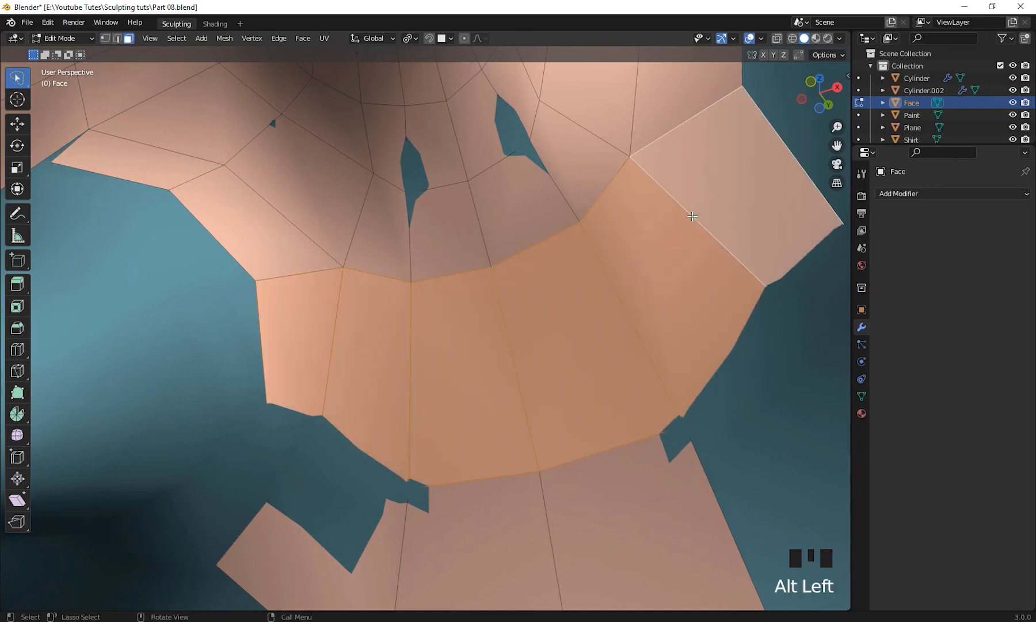
key(Delete)
click(691, 217)
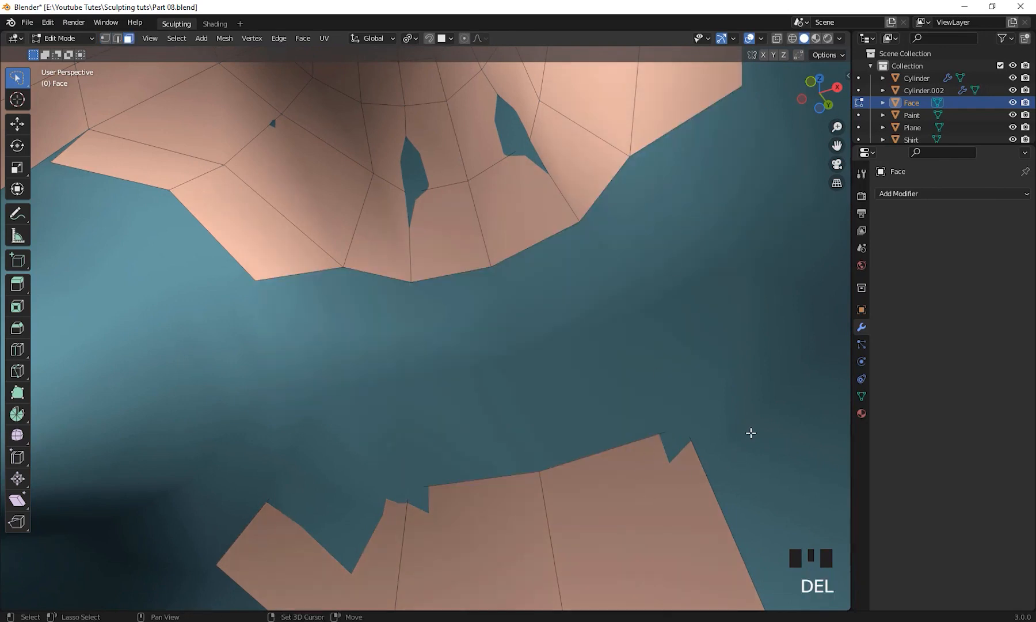
Select the disconnected patch of linked body faces left on the back inside the shirt and delete its faces
shift+middle_drag(751, 433, 595, 342)
scroll(690, 347, up, 3)
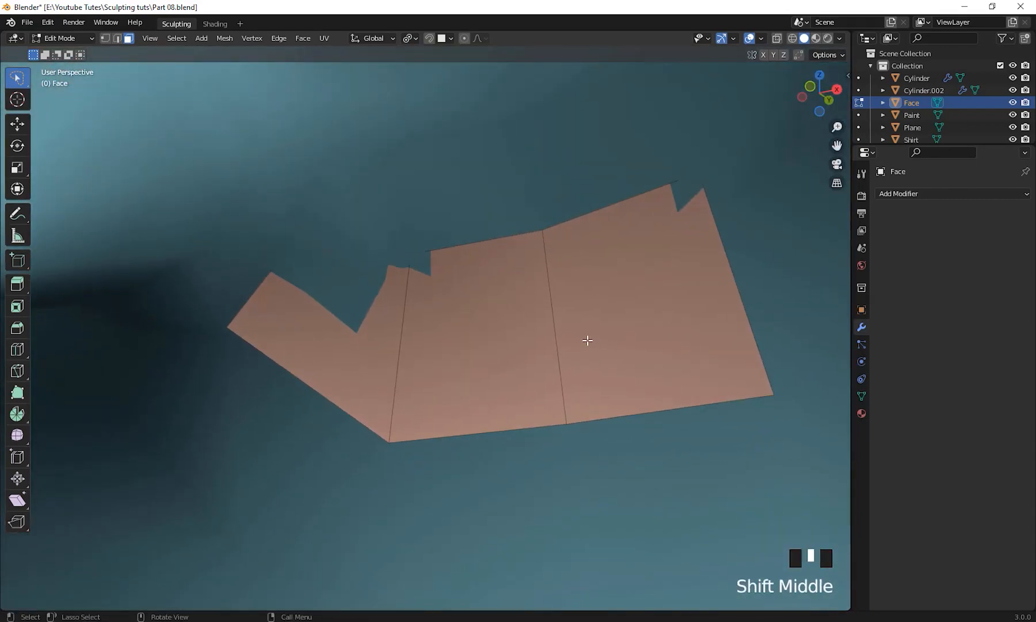
key(l)
scroll(602, 294, down, 7)
middle_drag(619, 360, 641, 441)
scroll(691, 412, up, 4)
key(x)
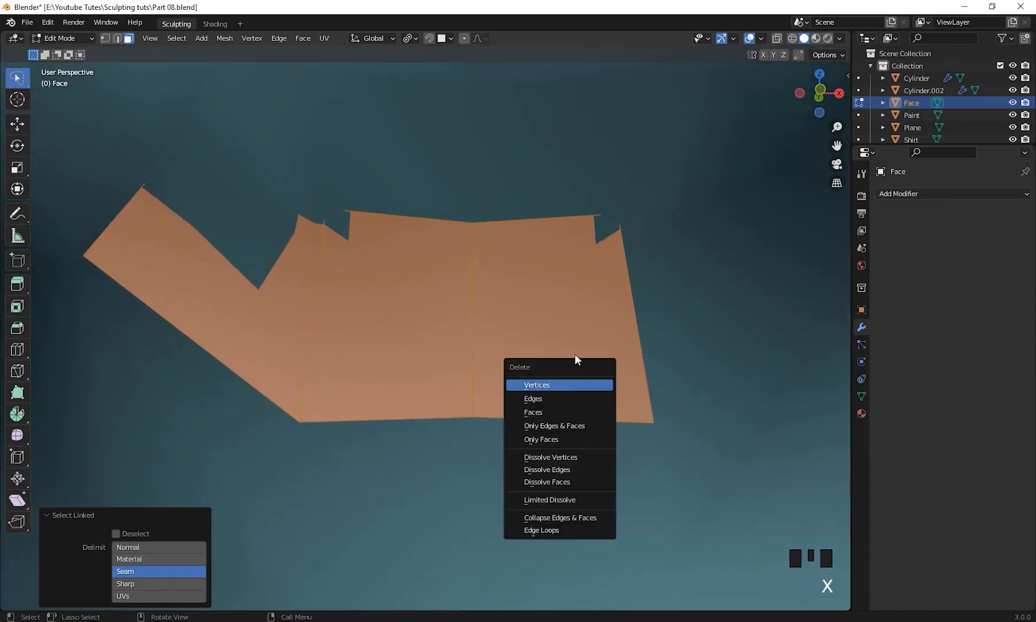
click(552, 414)
In vertex mode, select the body vertices poking through the back of the shirt below the collar and move them inward
scroll(562, 398, down, 11)
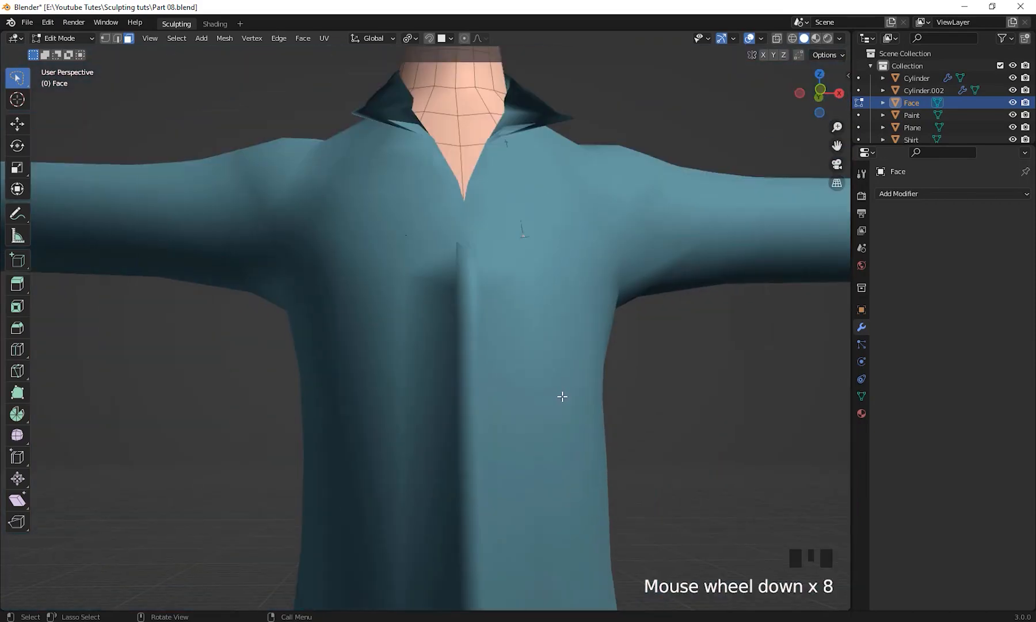
middle_drag(602, 400, 467, 442)
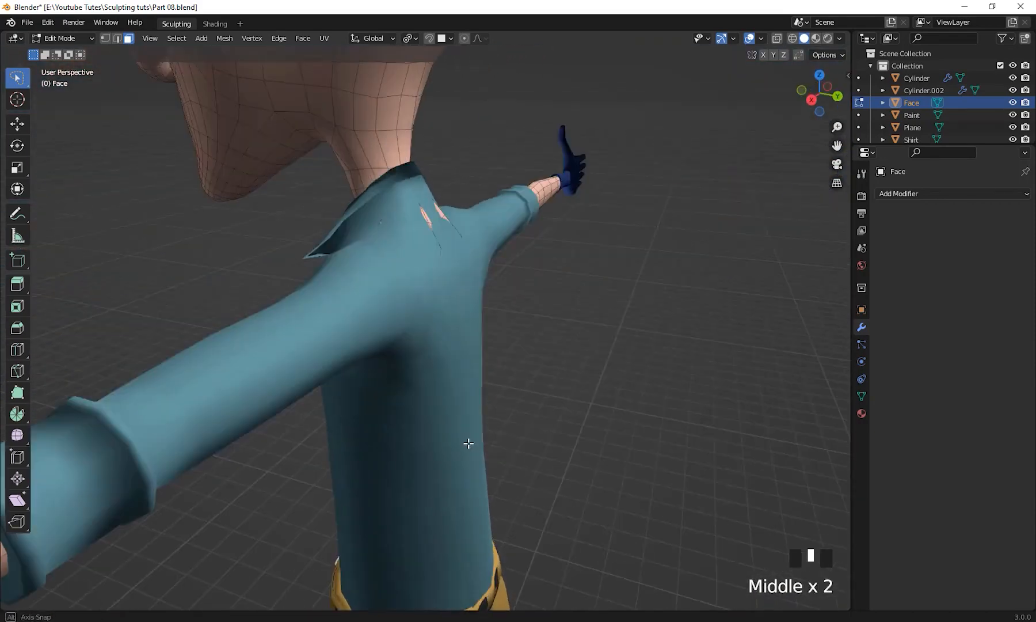
scroll(521, 288, up, 4)
shift+middle_drag(520, 288, 561, 434)
scroll(521, 398, up, 2)
shift+middle_drag(520, 398, 302, 195)
key(1)
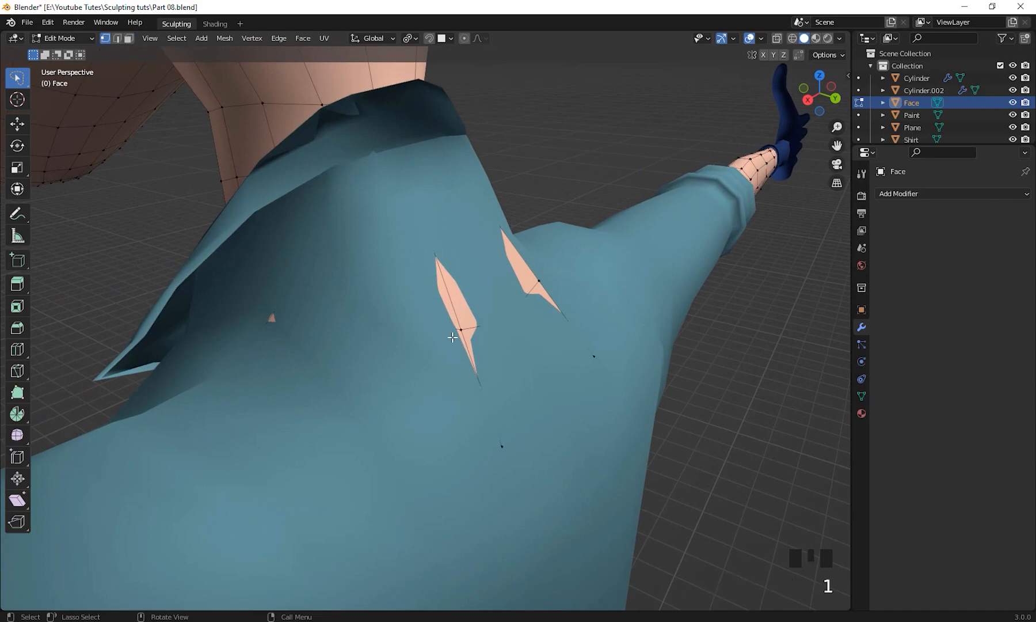
shift+click(532, 302)
middle_drag(532, 302, 287, 241)
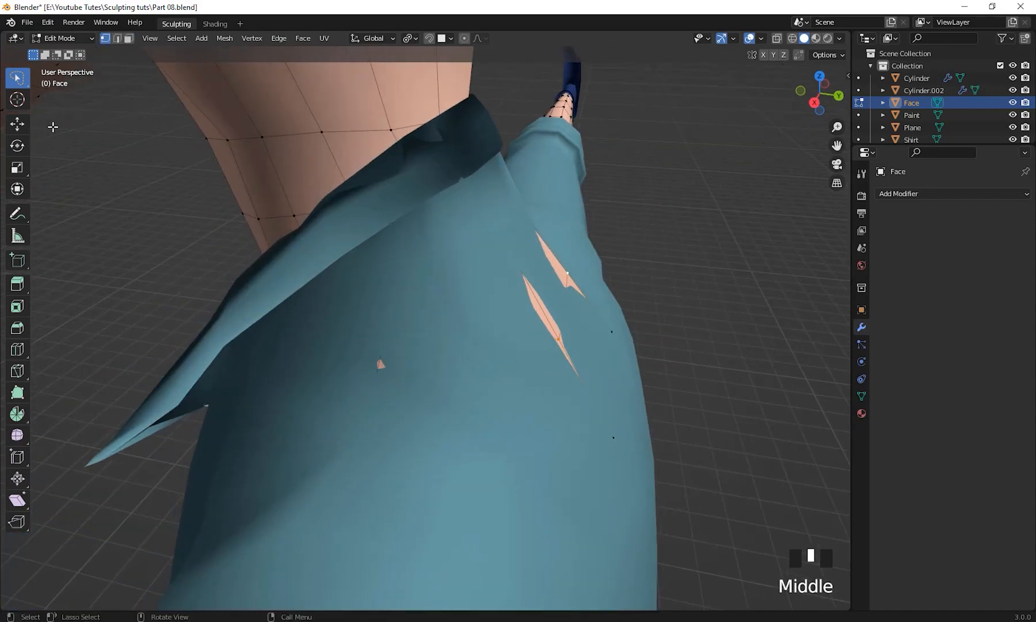
click(17, 123)
drag(620, 307, 608, 314)
Move two more upper-back vertices about -0.012 m along Y and shift the body vertex poking through beside the collar inside the shirt
click(609, 331)
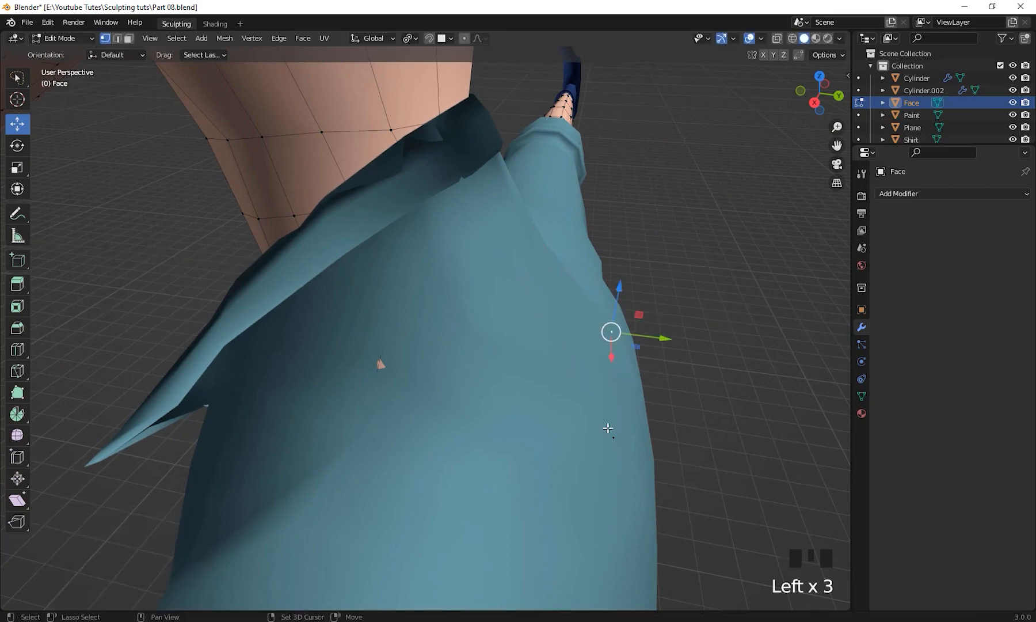
shift+click(612, 435)
drag(668, 389, 657, 386)
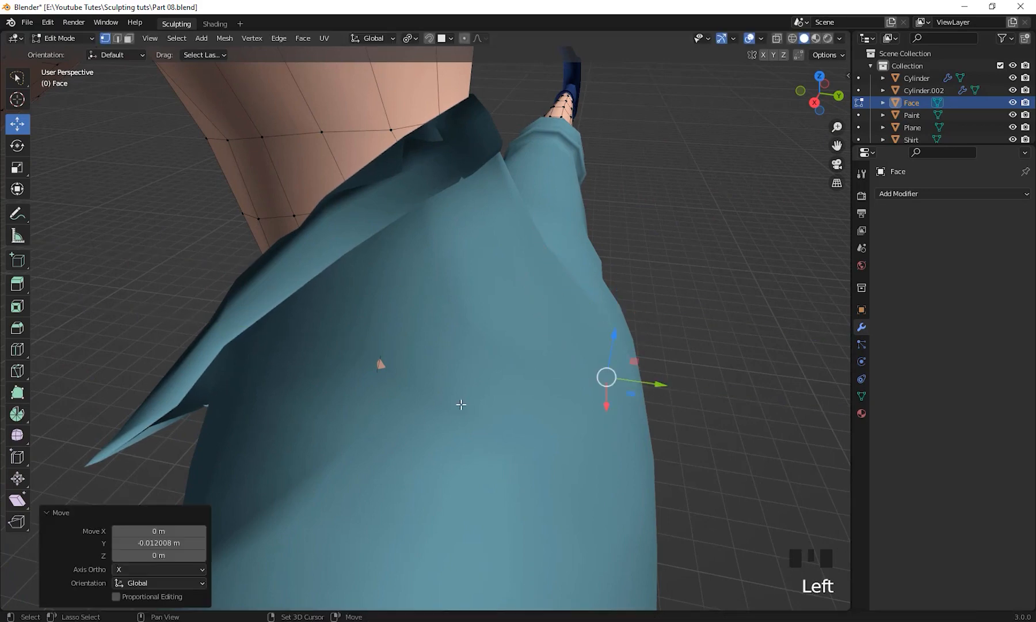
shift+middle_drag(461, 404, 569, 356)
click(456, 321)
drag(593, 348, 585, 345)
Move the body vertices on the chest below the collar opening about 0.026 m along Y and leave edit mode
middle_drag(585, 346, 513, 307)
scroll(632, 290, down, 5)
scroll(589, 318, down, 1)
click(548, 384)
shift+click(407, 384)
middle_drag(511, 400, 400, 390)
drag(400, 391, 411, 390)
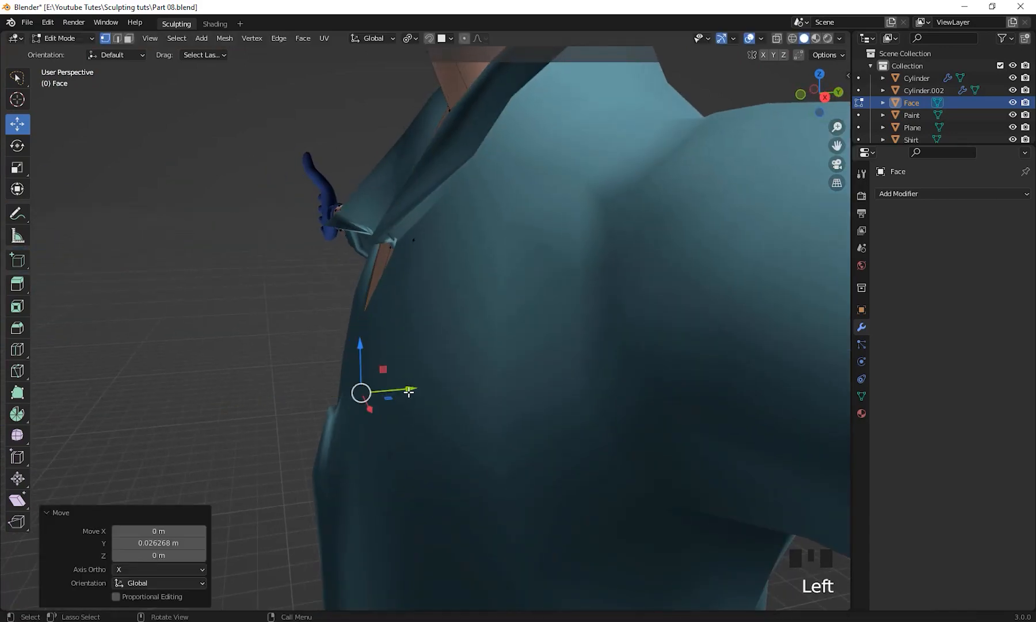
middle_drag(412, 390, 640, 365)
scroll(575, 376, up, 2)
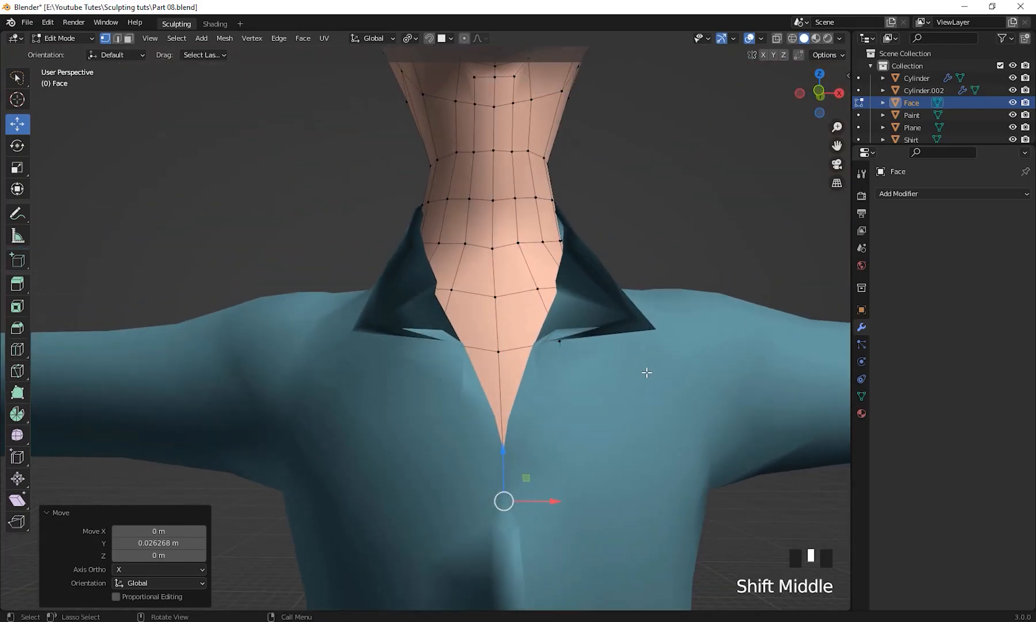
key(Tab)
Select the Face and Shirt objects together and turn on the Wireframe viewport overlay
shift+middle_drag(638, 374, 656, 351)
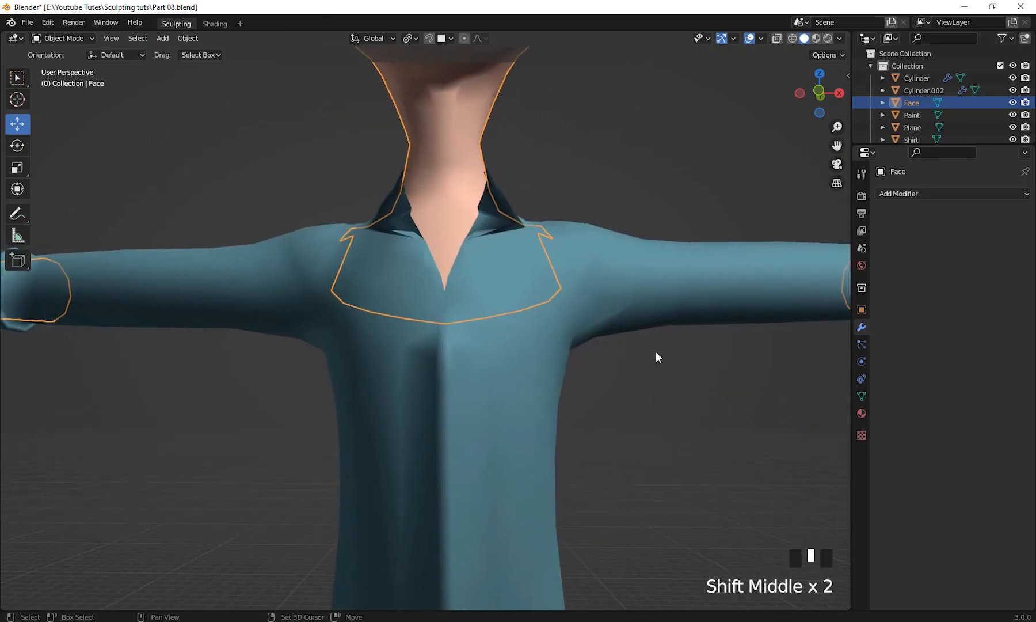
click(554, 308)
click(573, 284)
shift+click(513, 279)
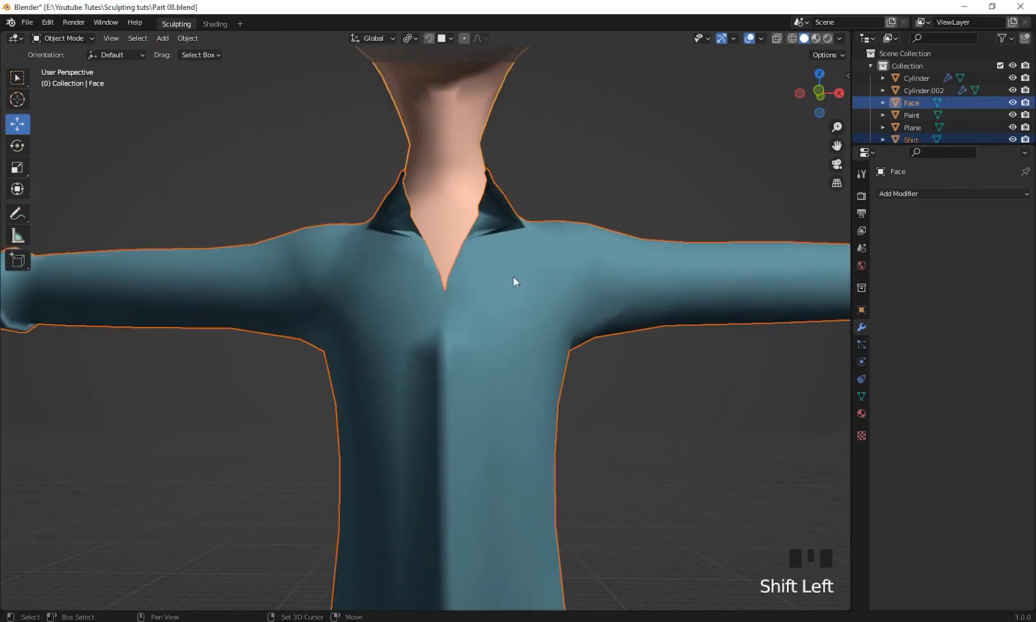
middle_drag(514, 279, 610, 348)
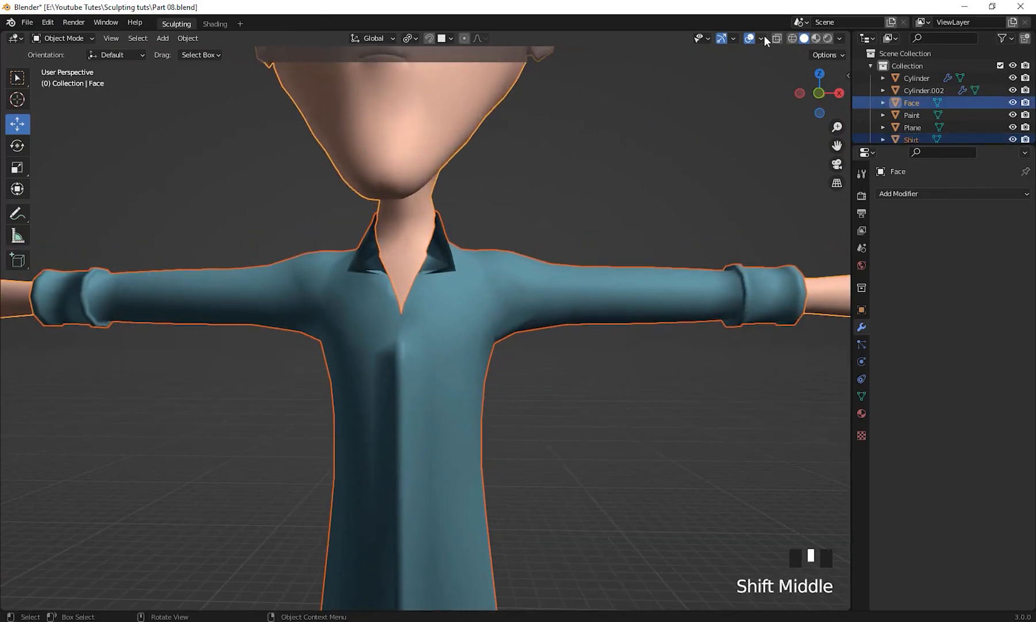
click(761, 38)
click(685, 247)
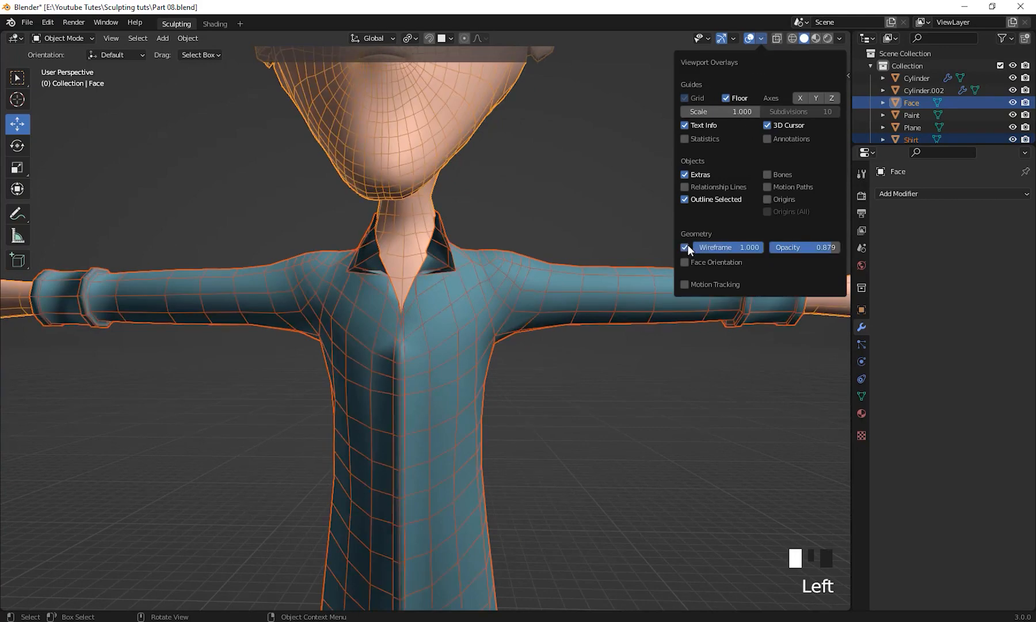
Examine the wireframe of the trimmed Face mesh under the shirt and of the whole character from several angles
mouse_move(537, 347)
shift+middle_down()
mouse_move(631, 319)
mouse_move(617, 326)
shift+middle_up()
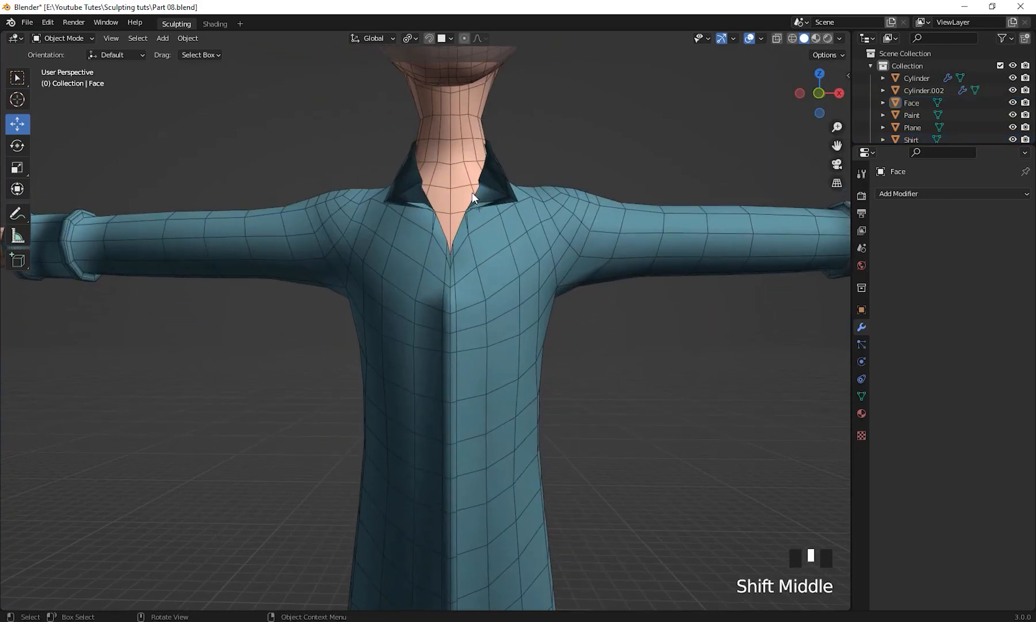
click(529, 226)
shift+middle_drag(529, 226, 569, 259)
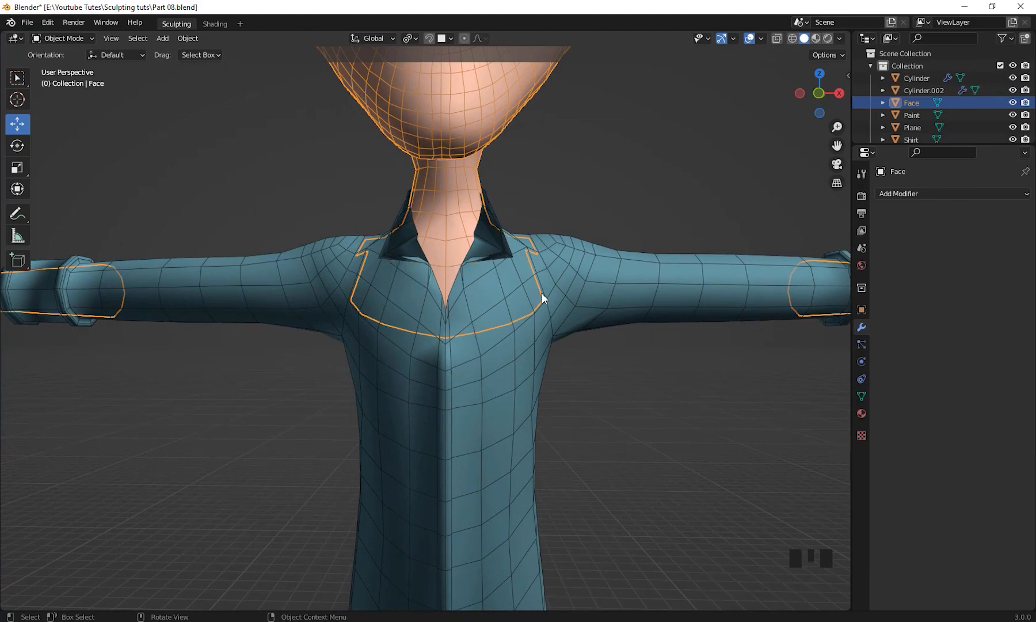
middle_drag(564, 259, 351, 257)
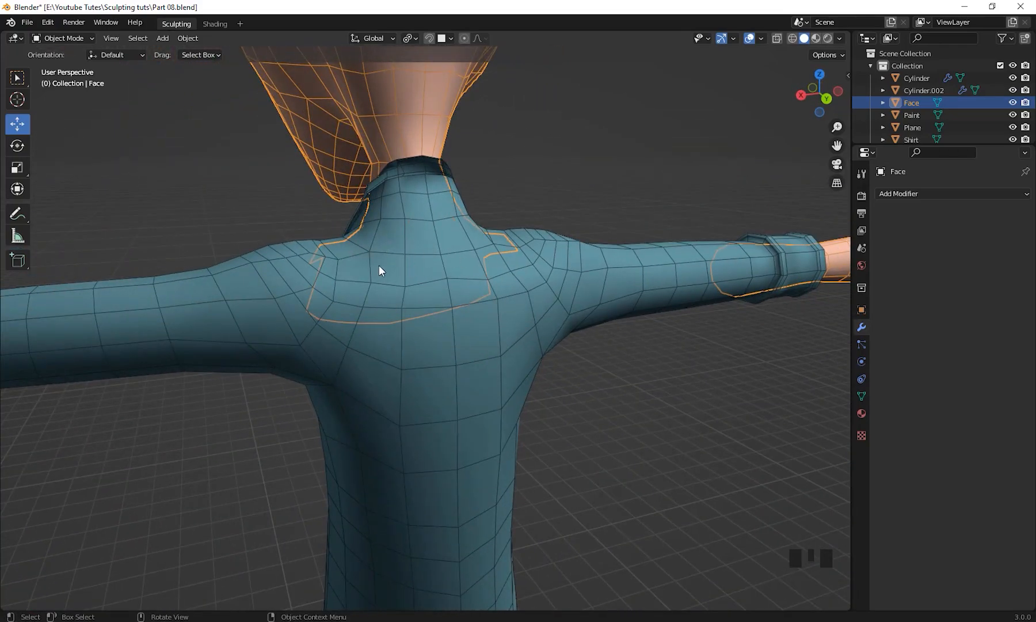
middle_drag(486, 286, 519, 282)
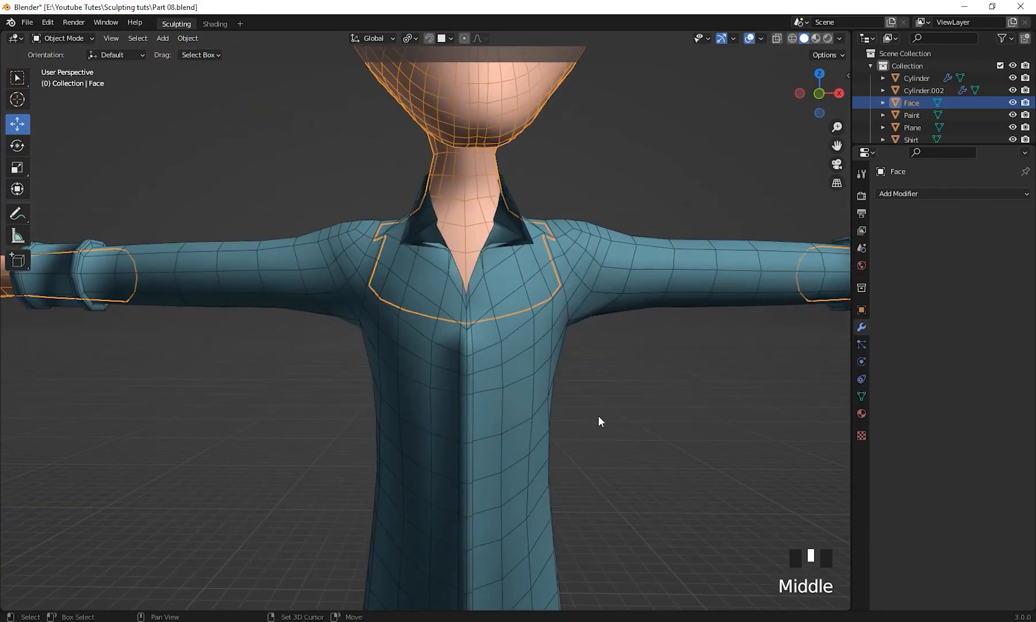
scroll(516, 426, down, 3)
shift+middle_drag(516, 426, 664, 361)
scroll(576, 414, down, 2)
shift+middle_drag(576, 414, 581, 366)
scroll(500, 426, down, 2)
middle_drag(588, 397, 610, 261)
shift+middle_drag(716, 282, 562, 157)
scroll(568, 235, down, 3)
middle_drag(573, 319, 546, 423)
scroll(519, 392, up, 2)
shift+middle_drag(453, 137, 675, 225)
scroll(564, 268, down, 3)
shift+middle_drag(486, 288, 503, 257)
scroll(535, 292, up, 3)
Select the linked head and neck geometry of the Face mesh, separate it by selection from the arms, and leave edit mode
key(Tab)
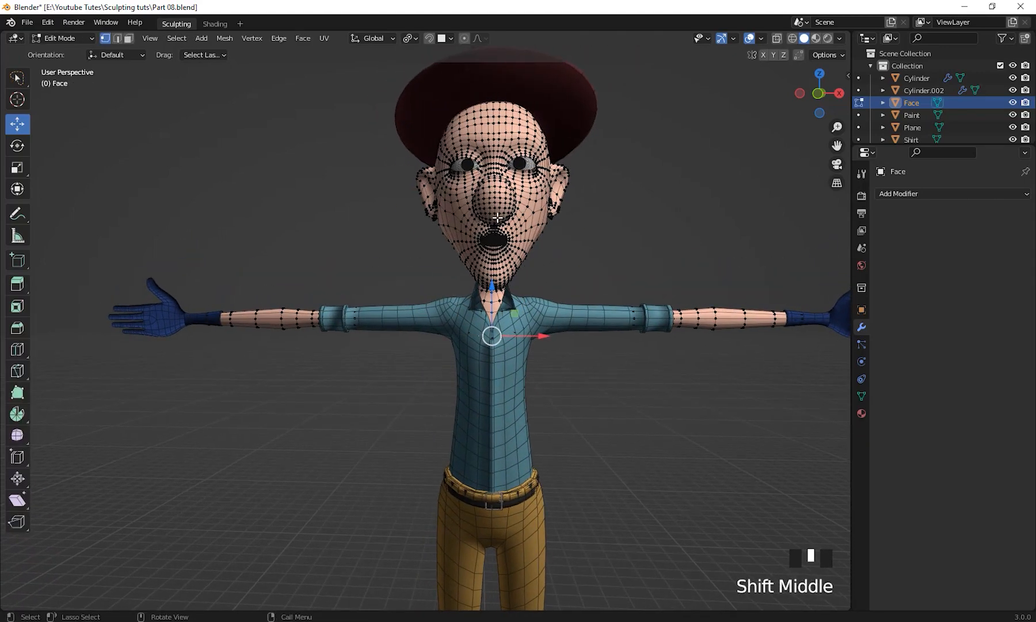
key(l)
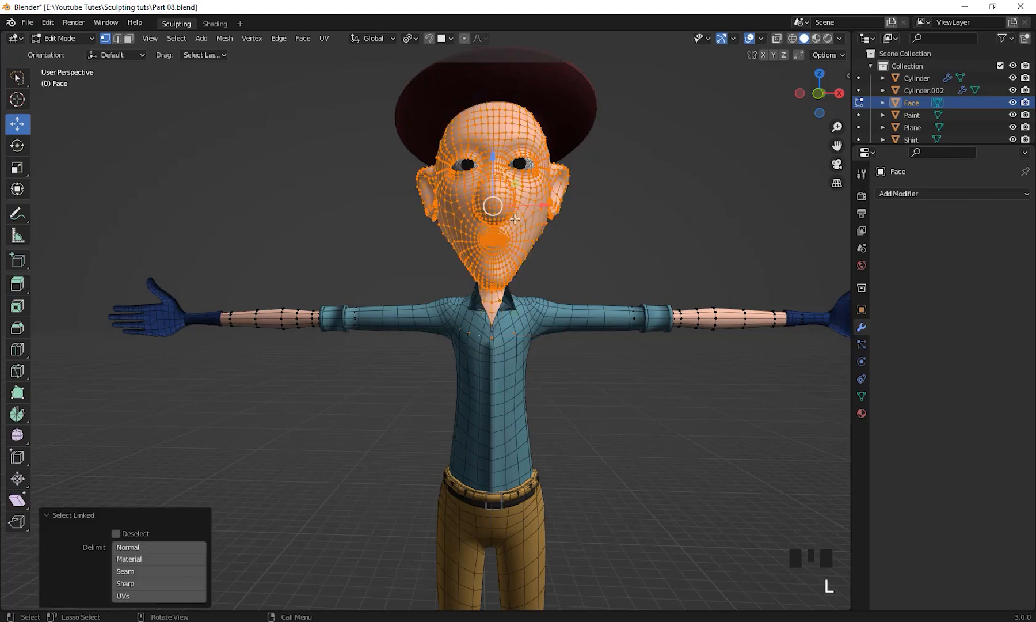
shift+middle_drag(562, 384, 578, 351)
right_click(624, 339)
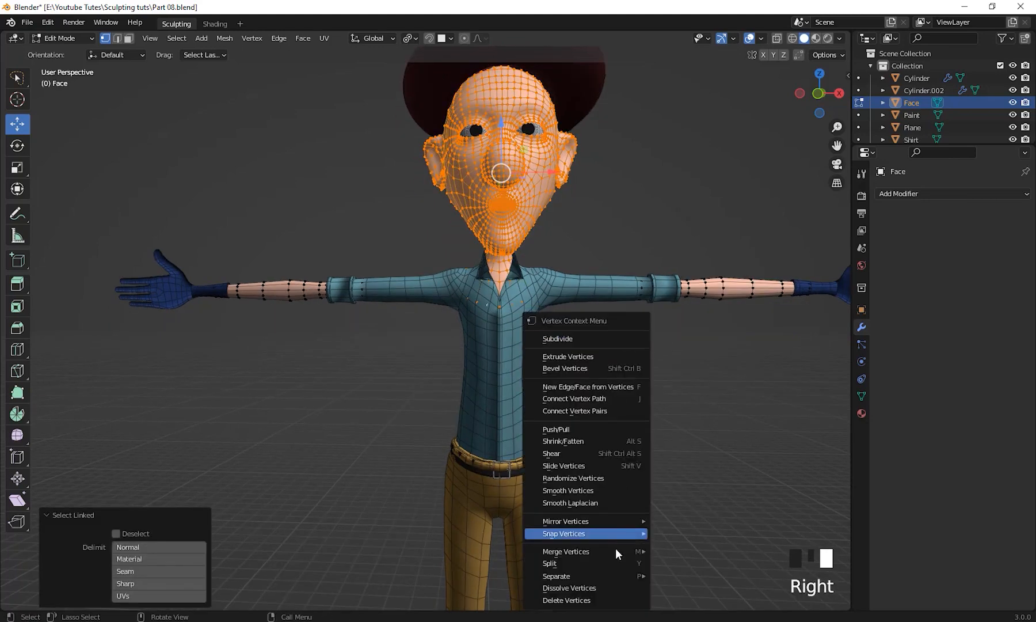
mouse_move(610, 575)
click(695, 551)
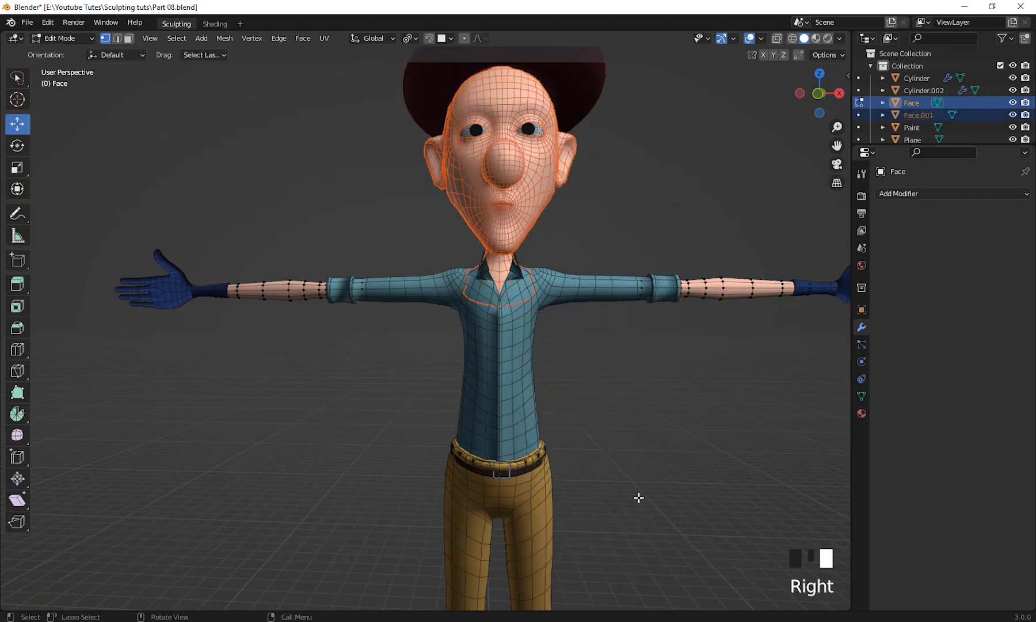
scroll(638, 496, down, 2)
shift+middle_drag(626, 465, 599, 394)
key(Tab)
Check the character's separate objects by selecting the head, arms, trousers and shirt individually
click(613, 402)
click(479, 205)
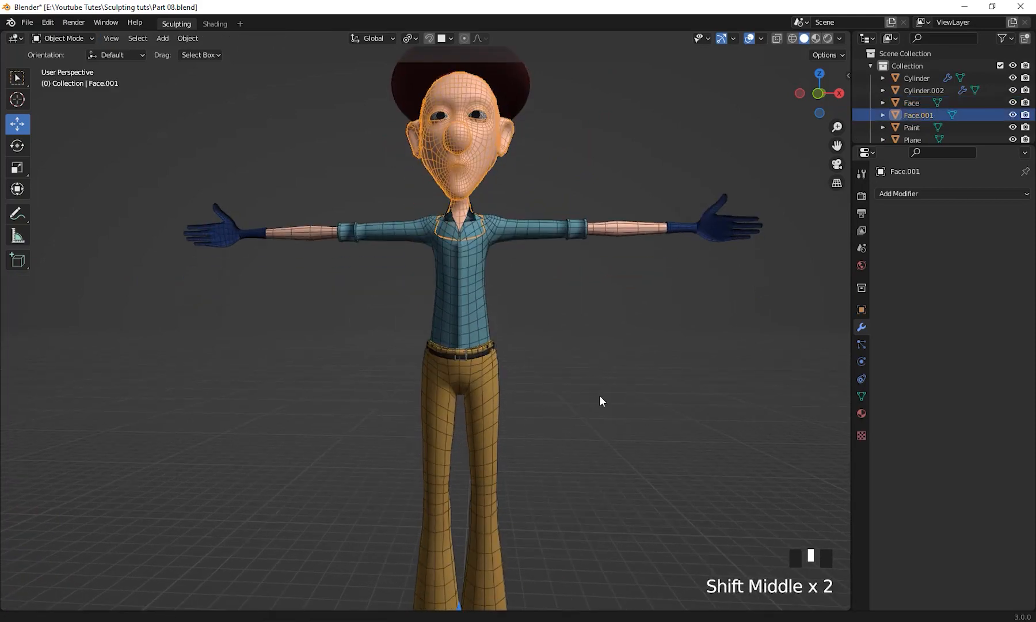
click(622, 230)
shift+middle_drag(622, 308, 561, 398)
shift+middle_drag(544, 270, 573, 435)
scroll(558, 397, down, 3)
drag(236, 114, 739, 575)
shift+middle_drag(633, 512, 618, 489)
click(618, 479)
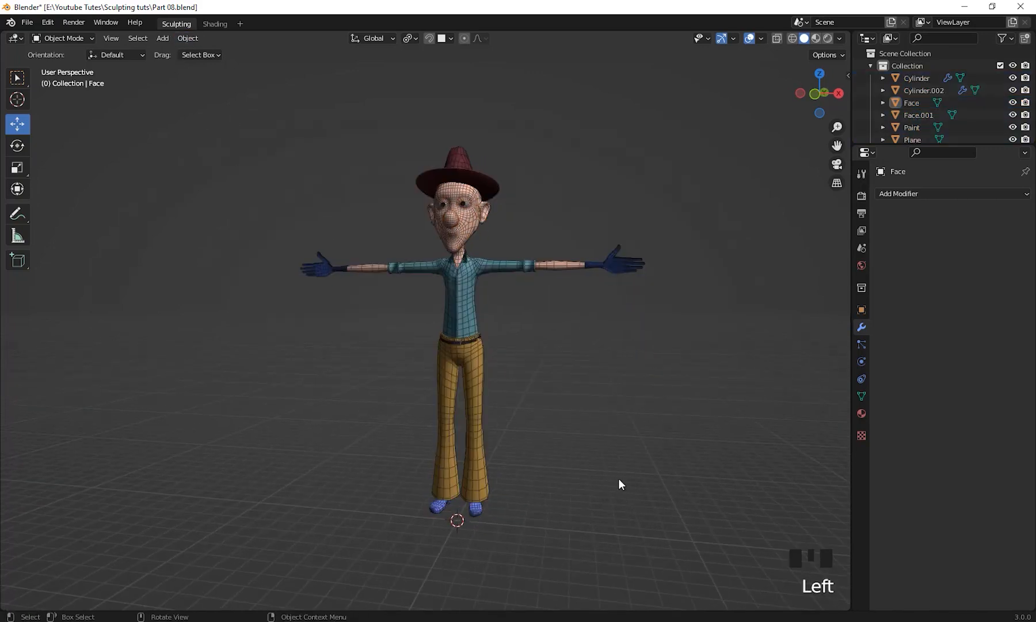
click(468, 415)
click(464, 303)
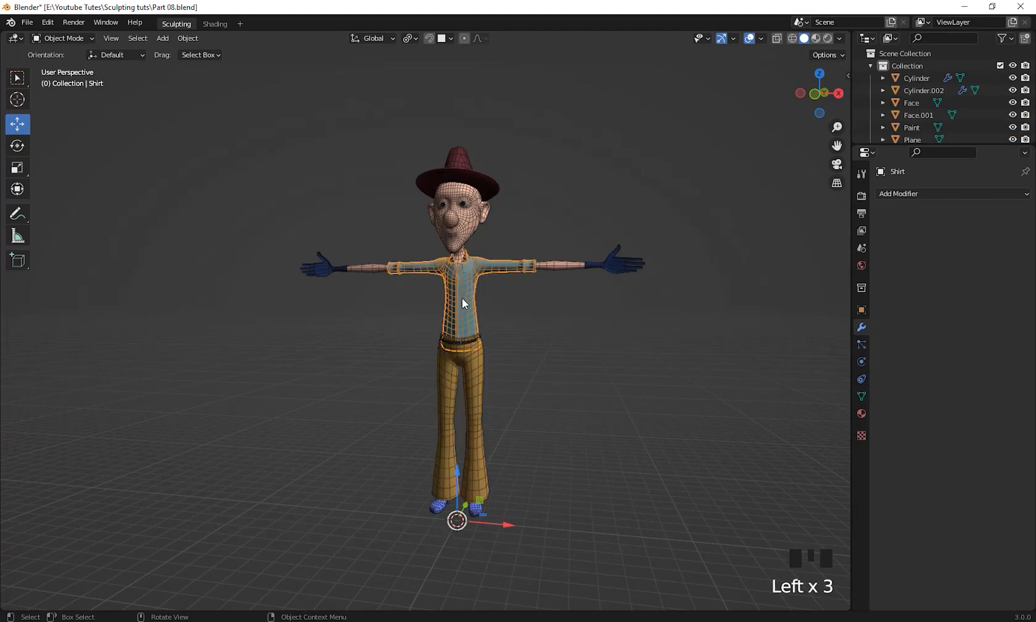
click(556, 269)
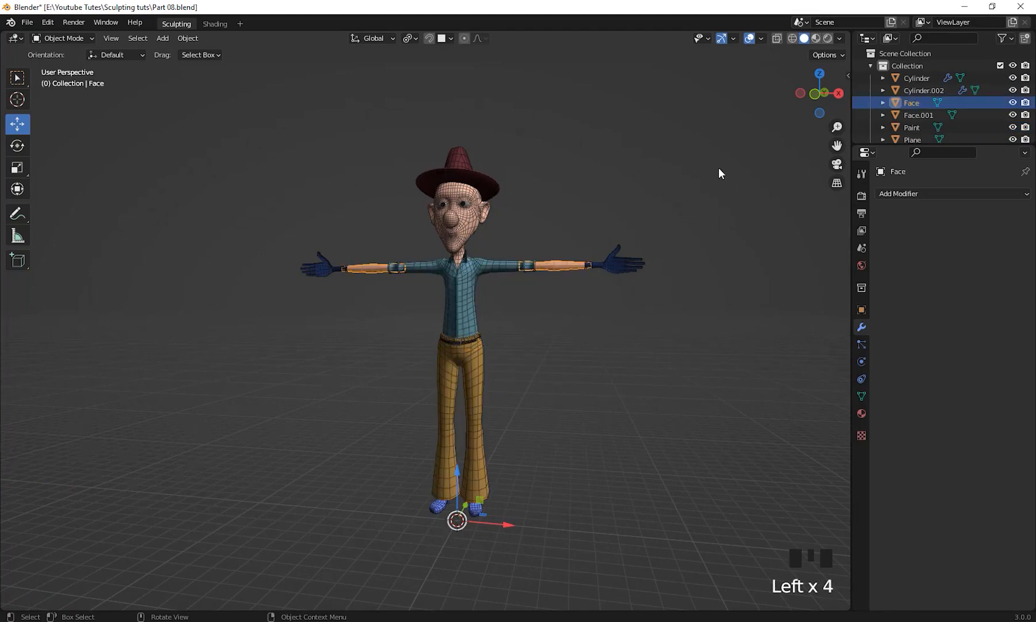
Select all of the character's objects together
shift+middle_drag(337, 397, 564, 446)
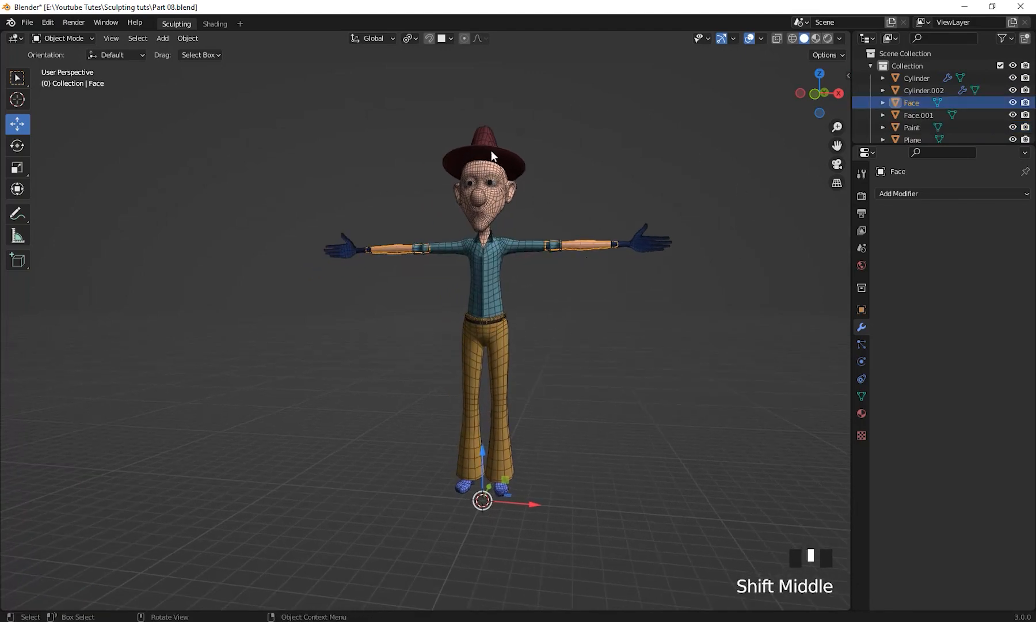
shift+middle_drag(625, 397, 578, 364)
drag(303, 137, 647, 486)
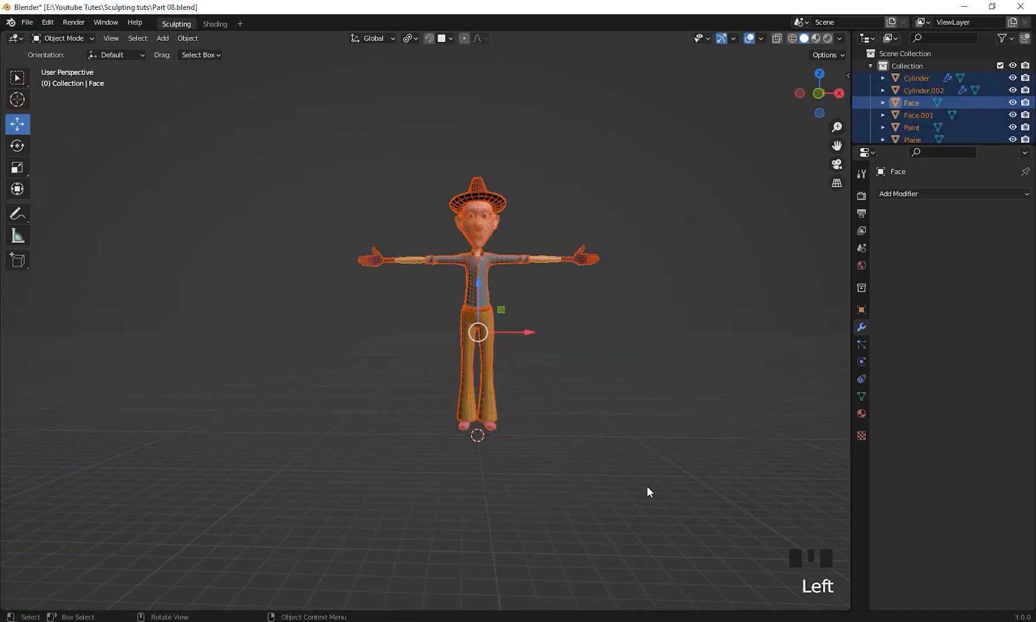
Set the origin of all the selected character objects to their own geometry and deselect everything
scroll(647, 485, up, 2)
shift+middle_drag(647, 486, 640, 498)
middle_drag(524, 226, 509, 227)
shift+middle_drag(415, 228, 381, 235)
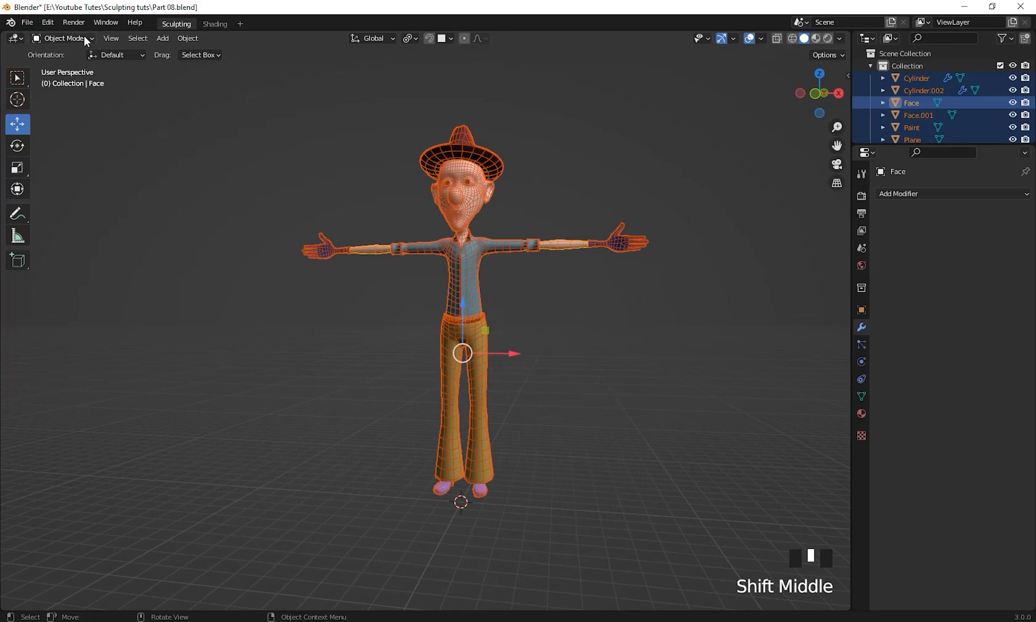
click(184, 37)
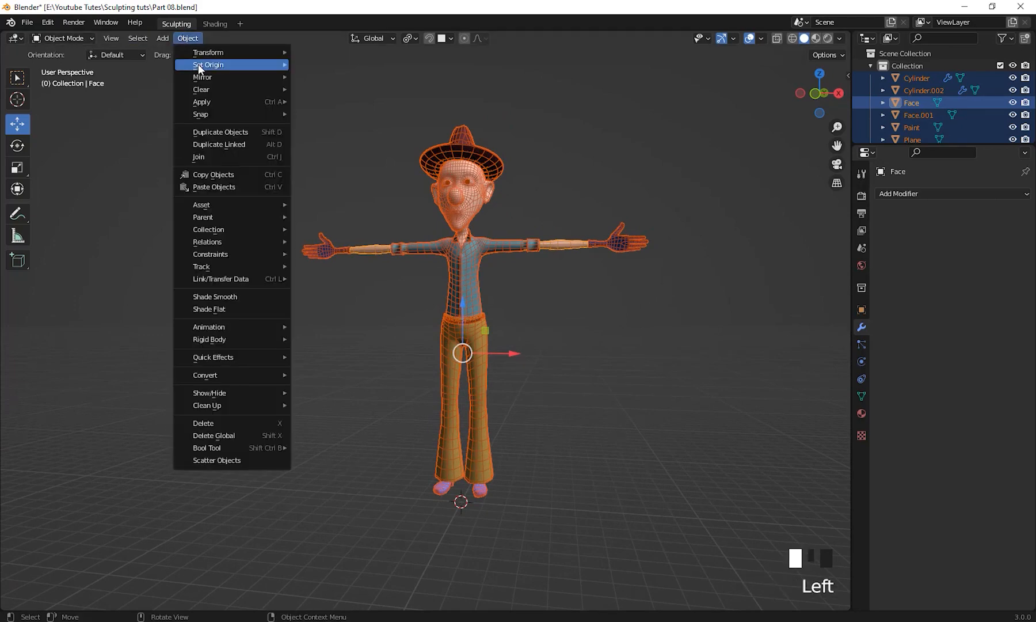
mouse_move(198, 64)
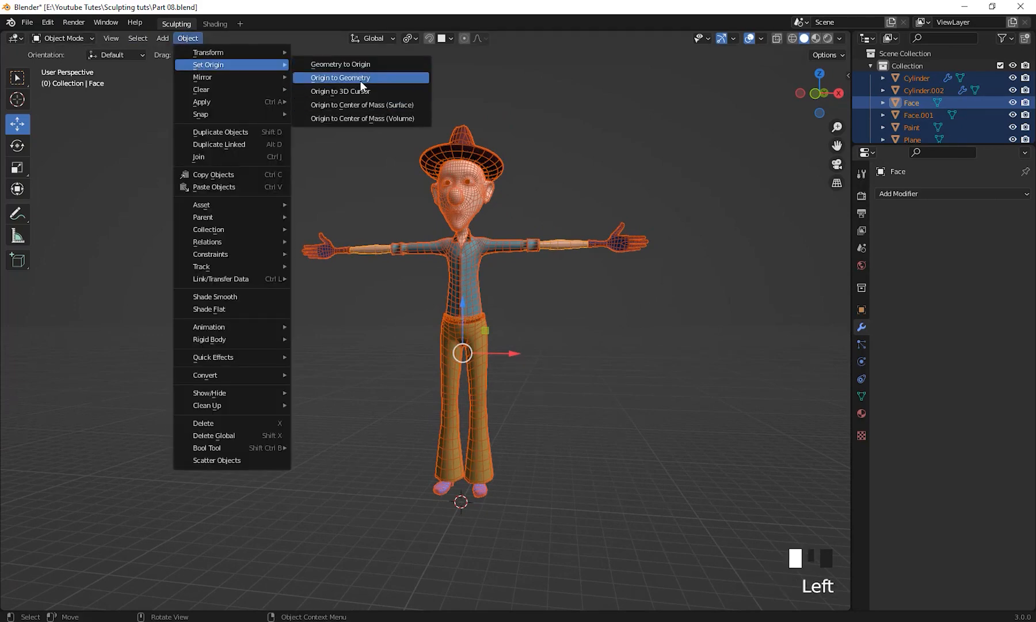
click(361, 79)
shift+middle_drag(619, 310, 645, 337)
click(503, 329)
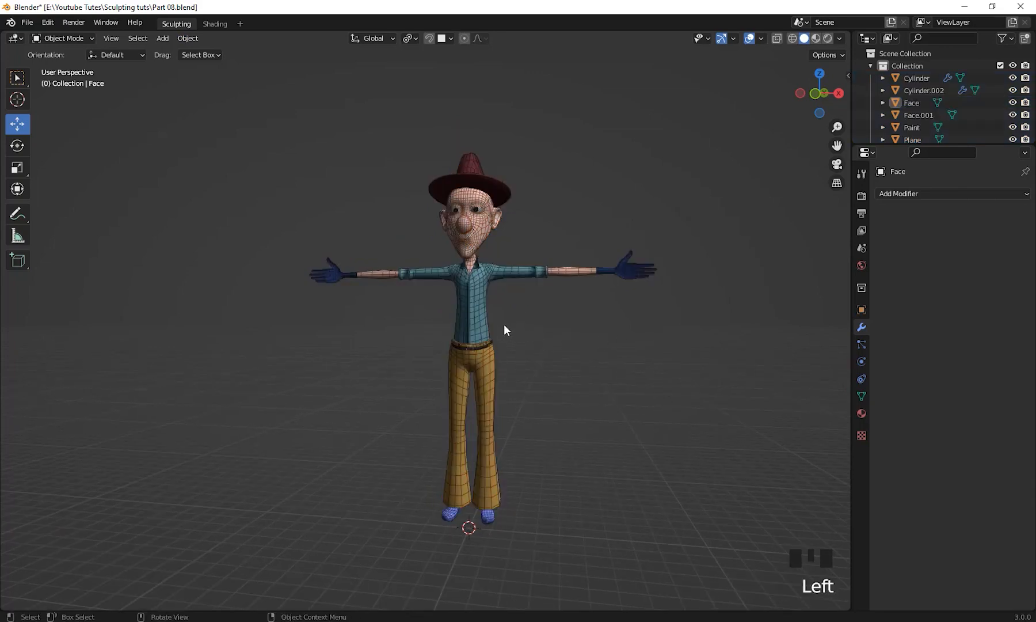
Try moving the shirt away from the body and undo the move
click(481, 313)
middle_drag(576, 339, 518, 344)
drag(472, 287, 362, 236)
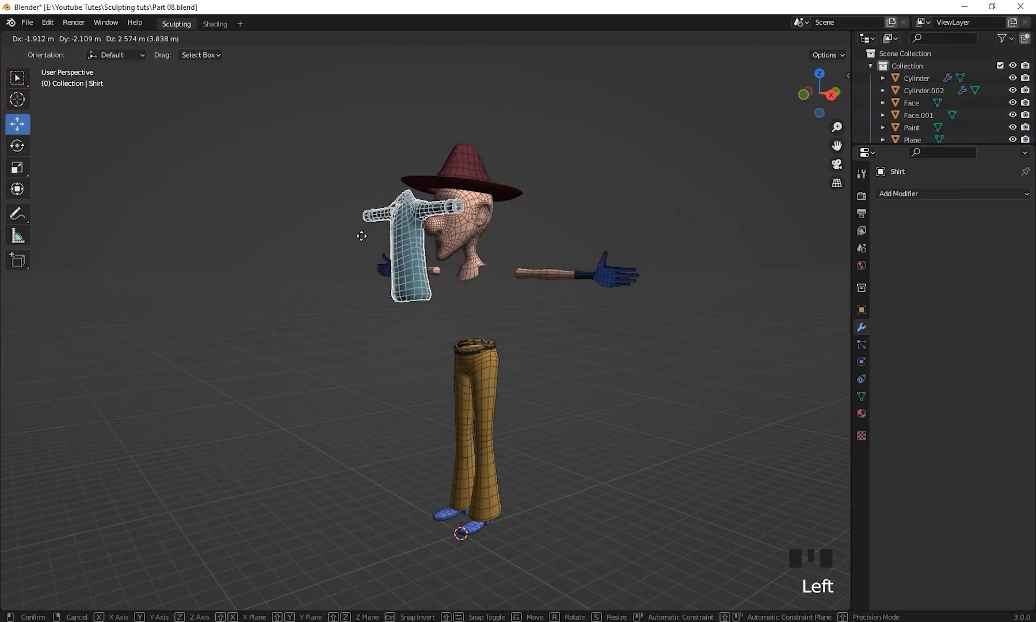
key(ctrl+z)
Try moving the arms as a separate object and undo the move
scroll(522, 285, up, 3)
shift+middle_drag(521, 288, 613, 314)
scroll(563, 322, up, 3)
click(726, 316)
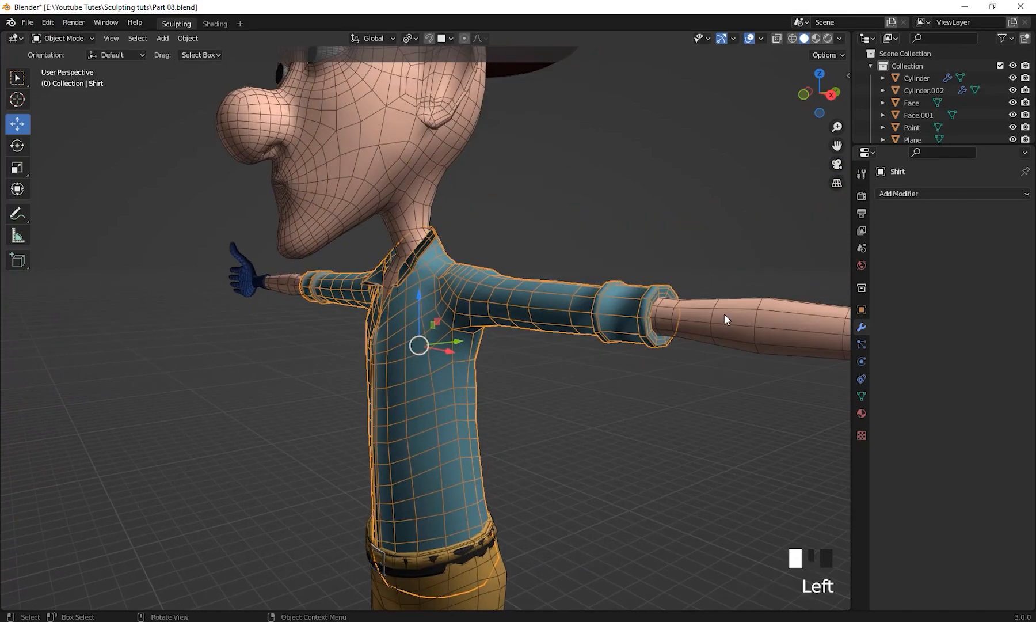
scroll(726, 316, down, 3)
shift+middle_drag(727, 317, 583, 246)
middle_drag(582, 247, 589, 247)
drag(442, 227, 425, 263)
key(ctrl+z)
shift+middle_drag(483, 270, 477, 239)
scroll(468, 316, up, 3)
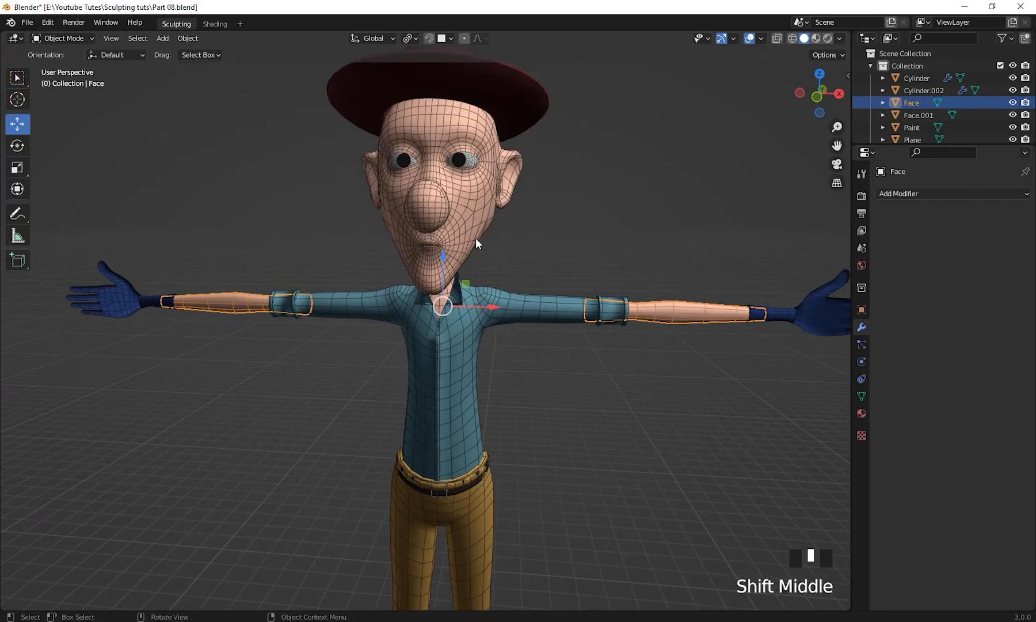
Select the head and the trousers in turn to check the positions of their origins
click(477, 237)
scroll(566, 403, down, 2)
mouse_move(567, 403)
shift+middle_down()
mouse_move(579, 293)
mouse_move(486, 348)
mouse_move(613, 305)
mouse_move(474, 308)
mouse_move(568, 247)
mouse_move(499, 343)
mouse_move(529, 324)
mouse_move(684, 314)
mouse_move(540, 155)
mouse_move(584, 354)
shift+middle_up()
click(486, 352)
Examine the whole character's mesh close up, from above and from the front
scroll(584, 352, up, 7)
shift+middle_drag(601, 286, 539, 220)
scroll(520, 334, up, 4)
shift+scroll(495, 284, down, 3)
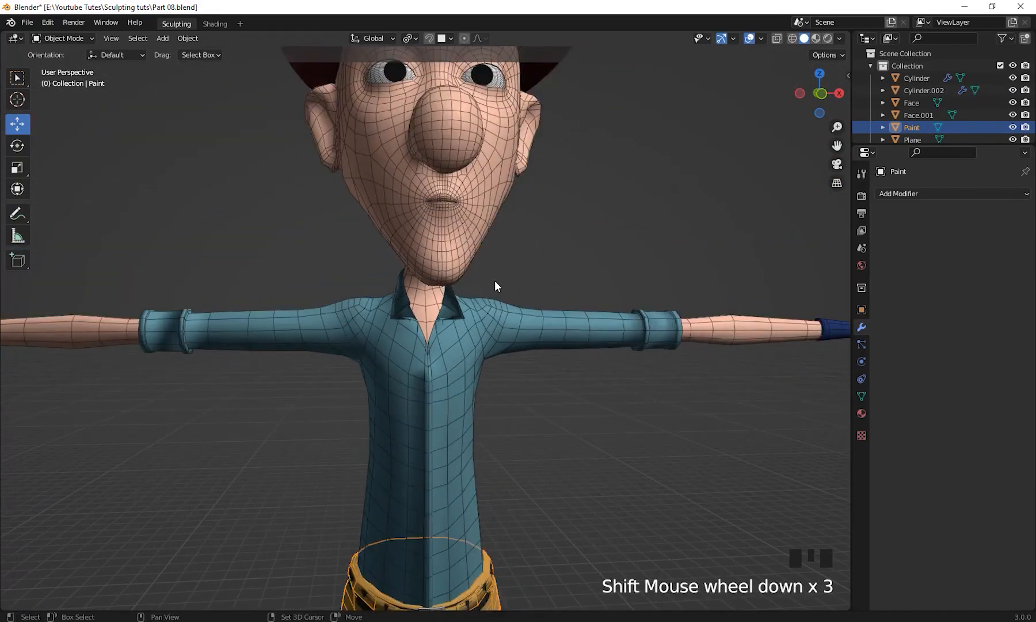
shift+scroll(528, 219, up, 1)
scroll(520, 245, down, 6)
shift+middle_drag(513, 271, 573, 225)
scroll(539, 256, down, 3)
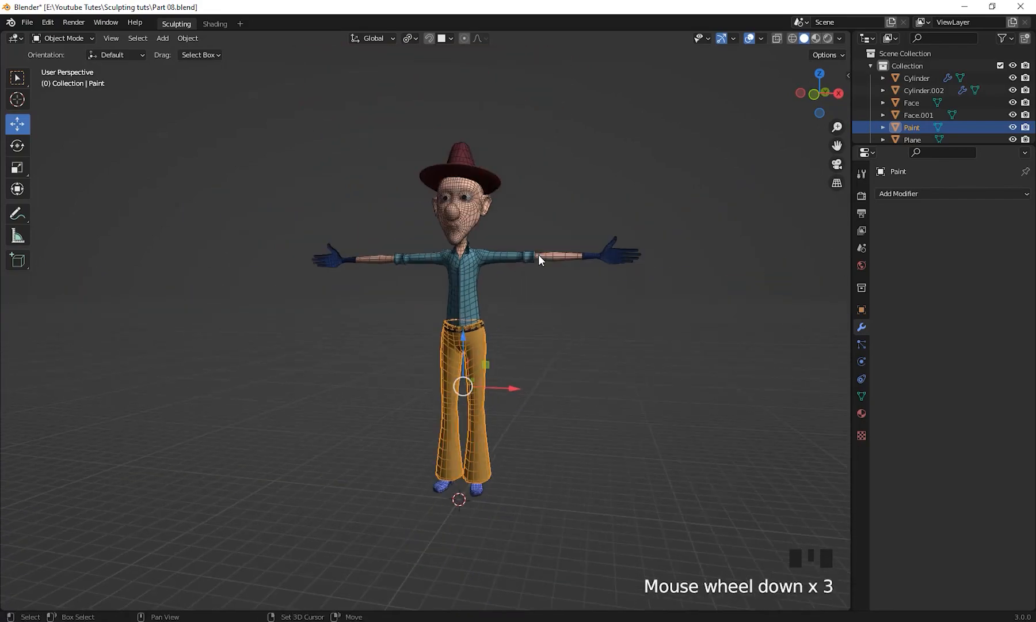
middle_drag(539, 257, 540, 208)
scroll(555, 174, up, 2)
shift+scroll(557, 250, down, 2)
middle_drag(557, 250, 479, 108)
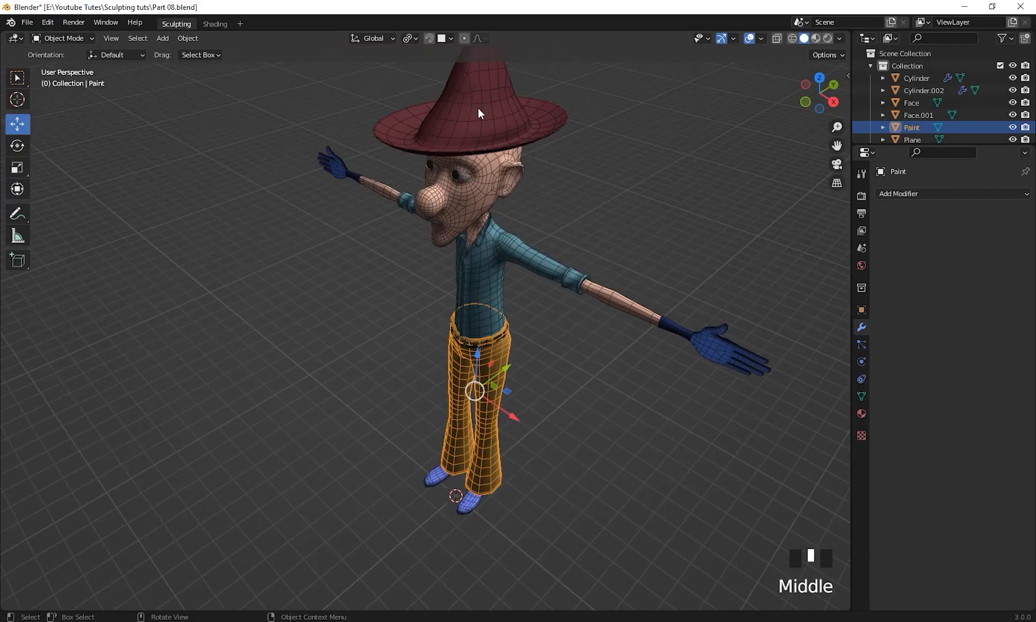
scroll(536, 257, down, 2)
shift+middle_drag(535, 256, 611, 210)
scroll(558, 215, down, 2)
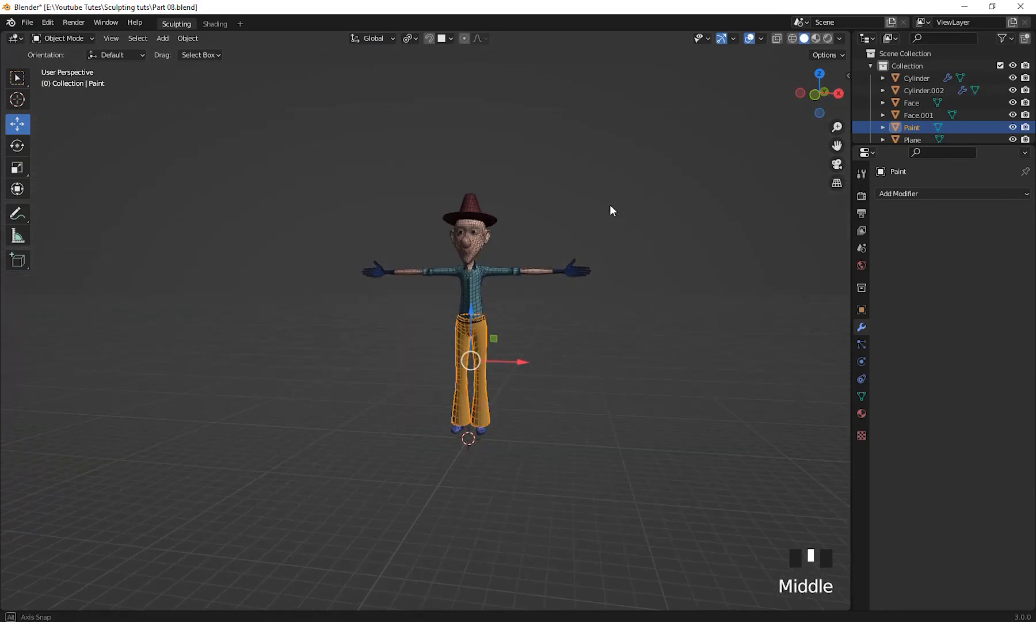
Select all of the character's objects and convert them to meshes, with the object transform properties on display
shift+middle_drag(320, 240, 352, 197)
drag(324, 105, 707, 465)
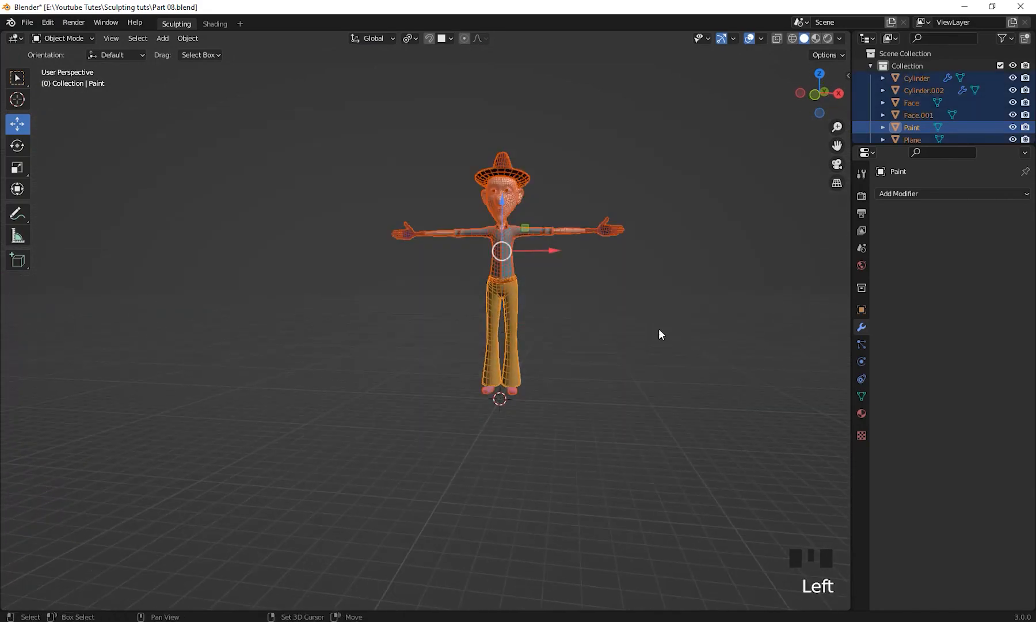
scroll(617, 374, up, 3)
shift+middle_drag(617, 374, 537, 363)
scroll(561, 371, up, 2)
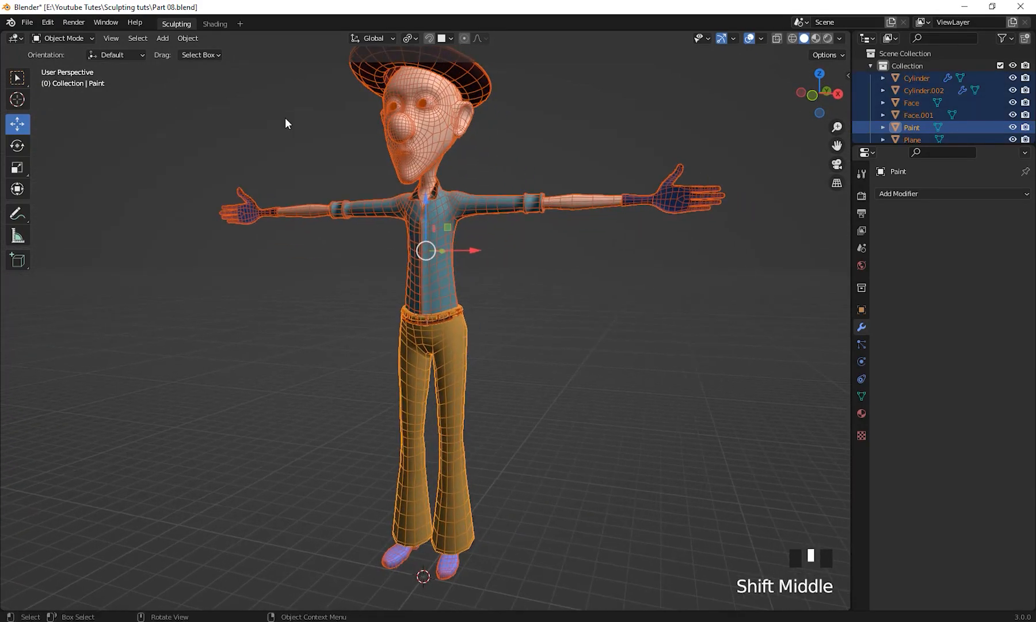
click(185, 39)
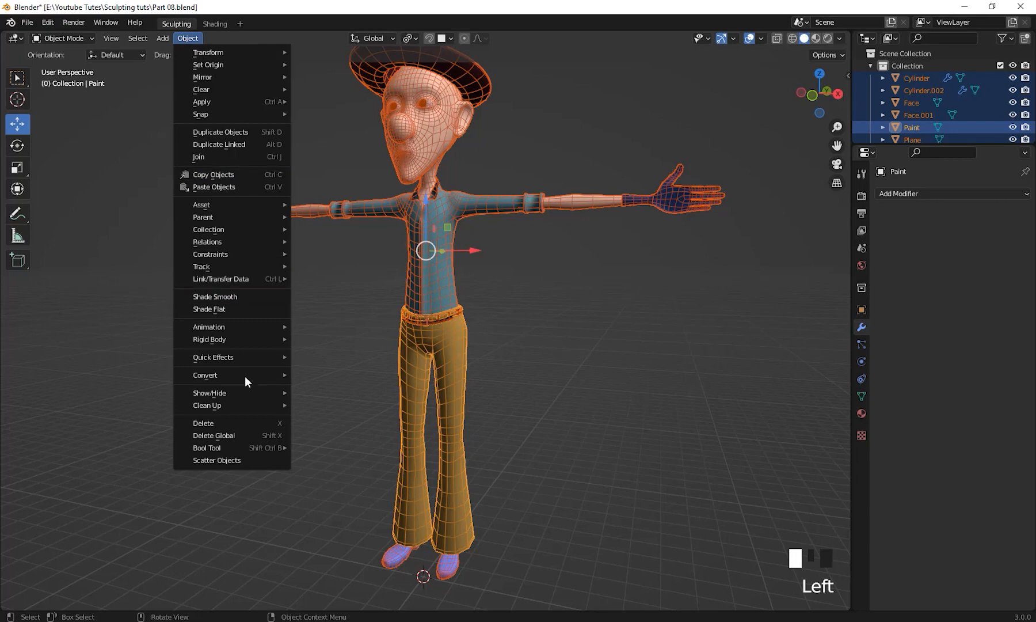
mouse_move(260, 374)
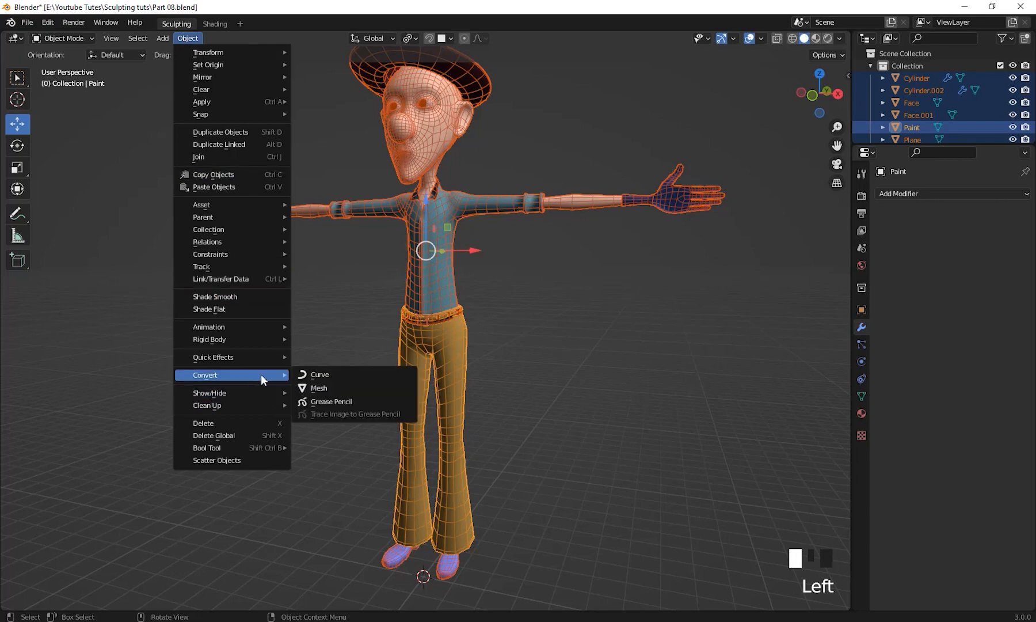
click(355, 389)
click(861, 310)
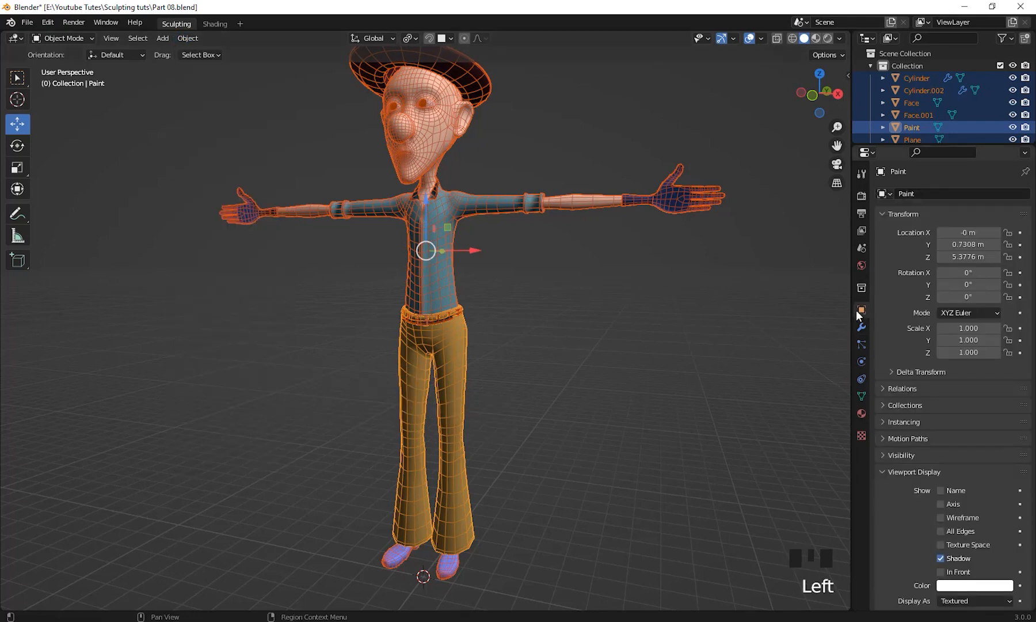
shift+middle_drag(668, 419, 569, 408)
click(189, 38)
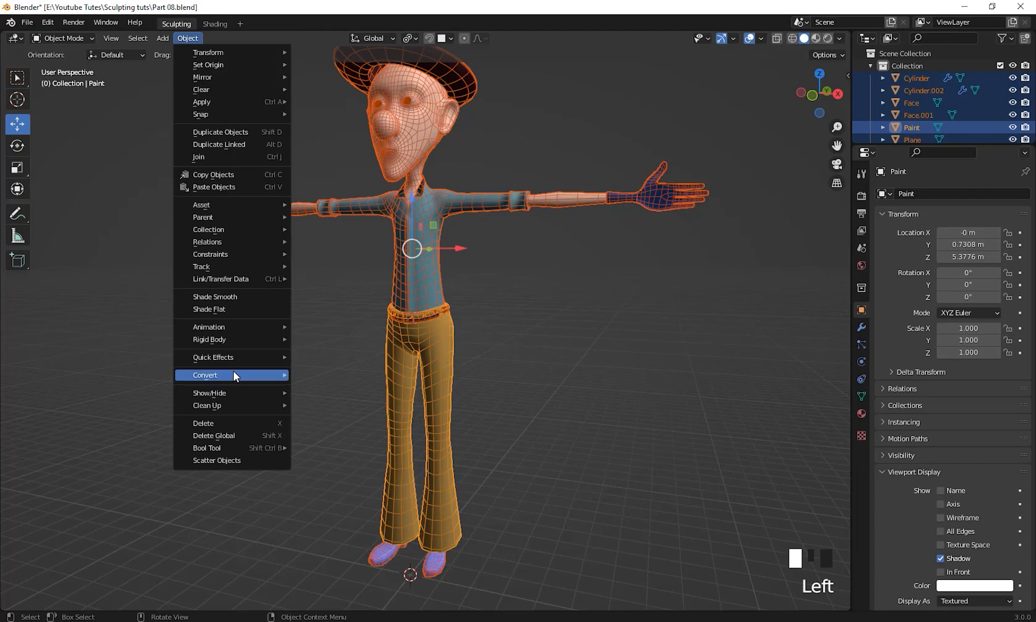
mouse_move(233, 371)
click(366, 384)
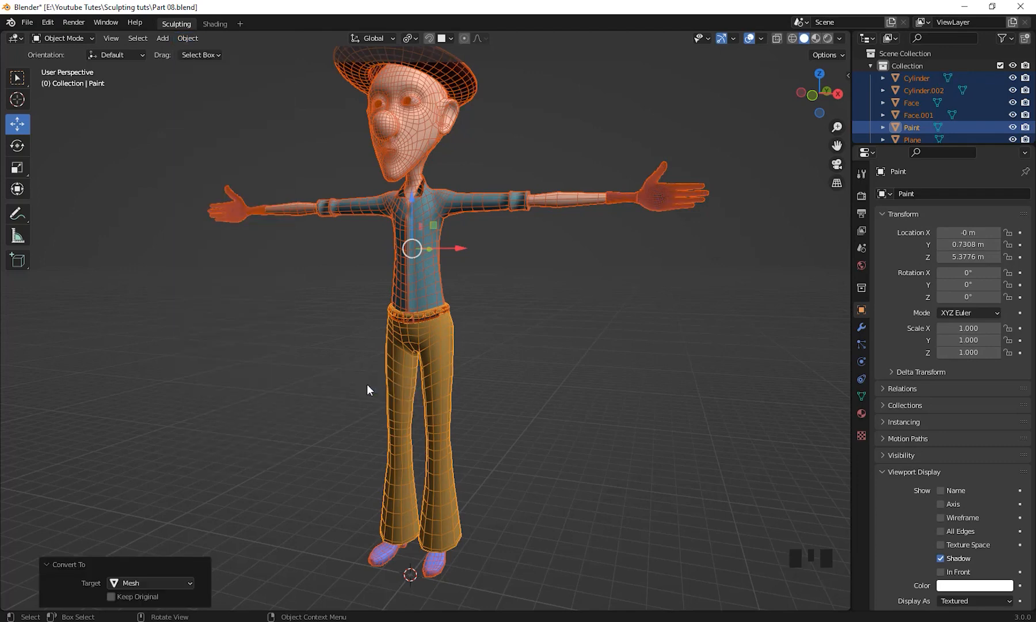
Apply all transforms to the selected character objects and deselect them
shift+middle_drag(366, 384, 597, 399)
shift+middle_drag(437, 247, 433, 261)
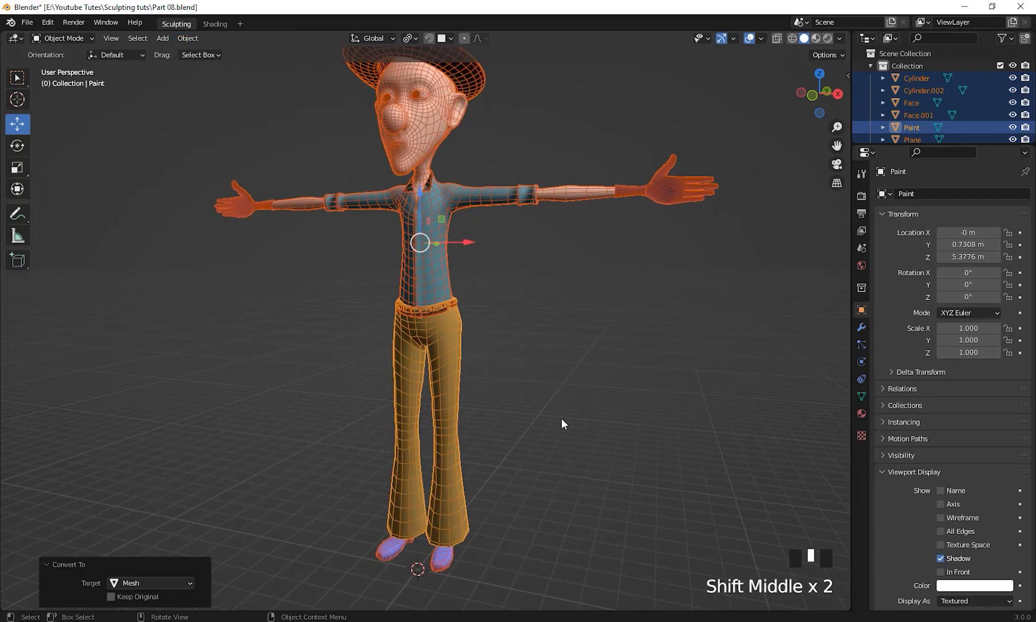
key(ctrl+a)
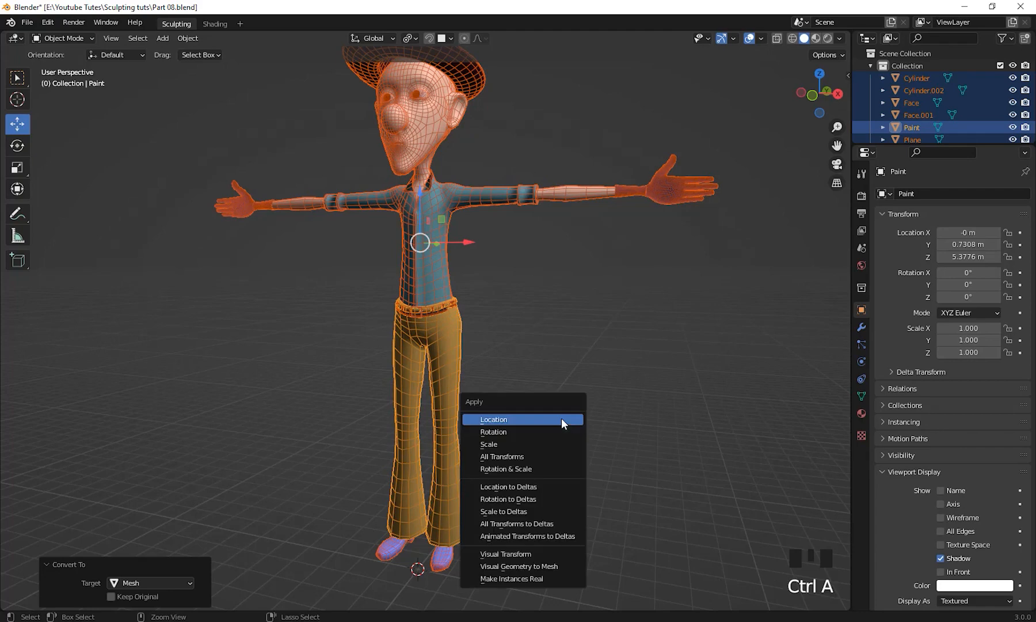
click(516, 456)
mouse_move(517, 453)
shift+middle_down()
mouse_move(621, 438)
mouse_move(578, 464)
shift+middle_up()
click(621, 438)
Check the transform values and origins of the trousers, shirt and arms by selecting each one
click(464, 411)
scroll(576, 450, down, 2)
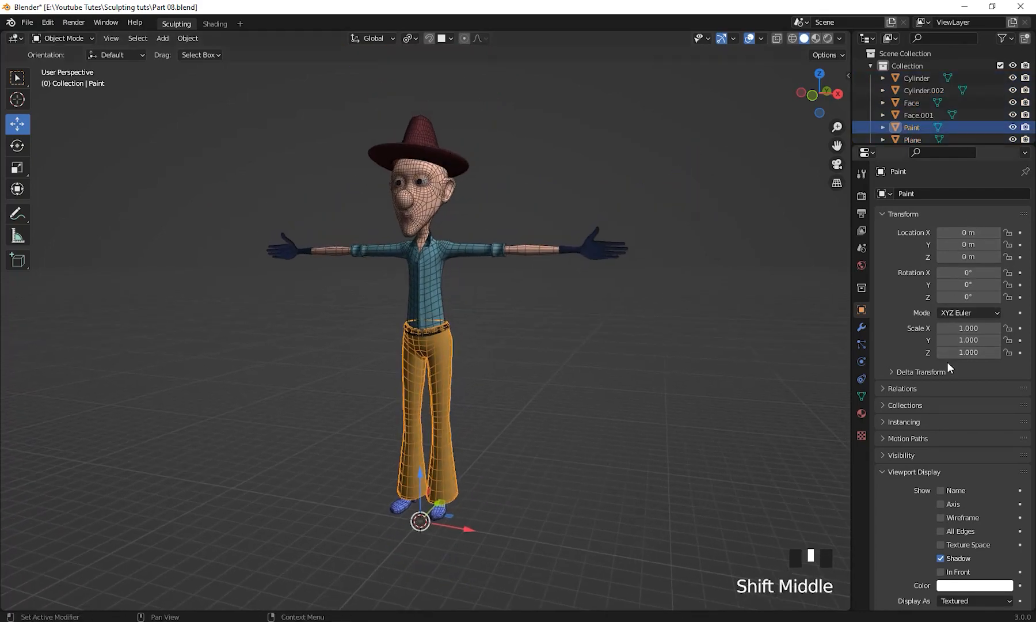
shift+middle_drag(502, 314, 504, 326)
click(441, 286)
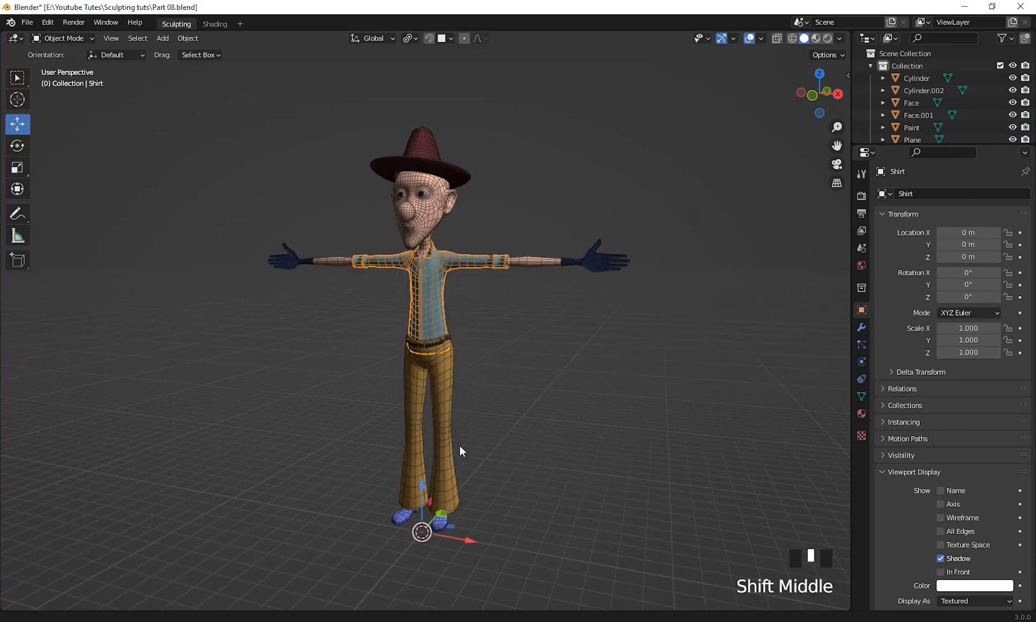
shift+middle_drag(458, 445, 474, 442)
click(557, 254)
shift+middle_drag(439, 534, 443, 502)
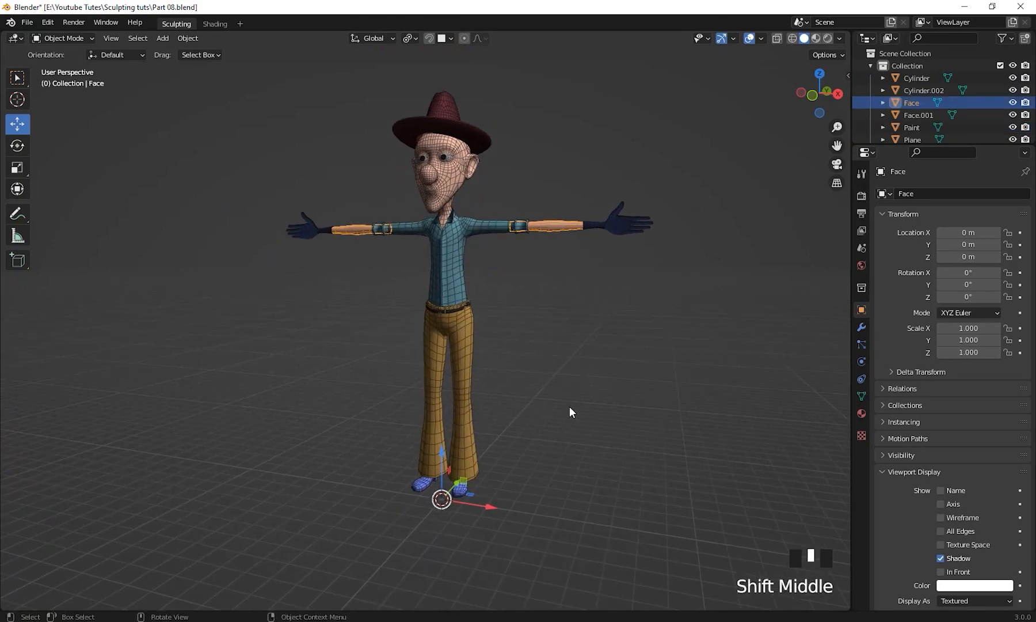
shift+middle_drag(570, 407, 635, 423)
shift+middle_drag(569, 455, 581, 429)
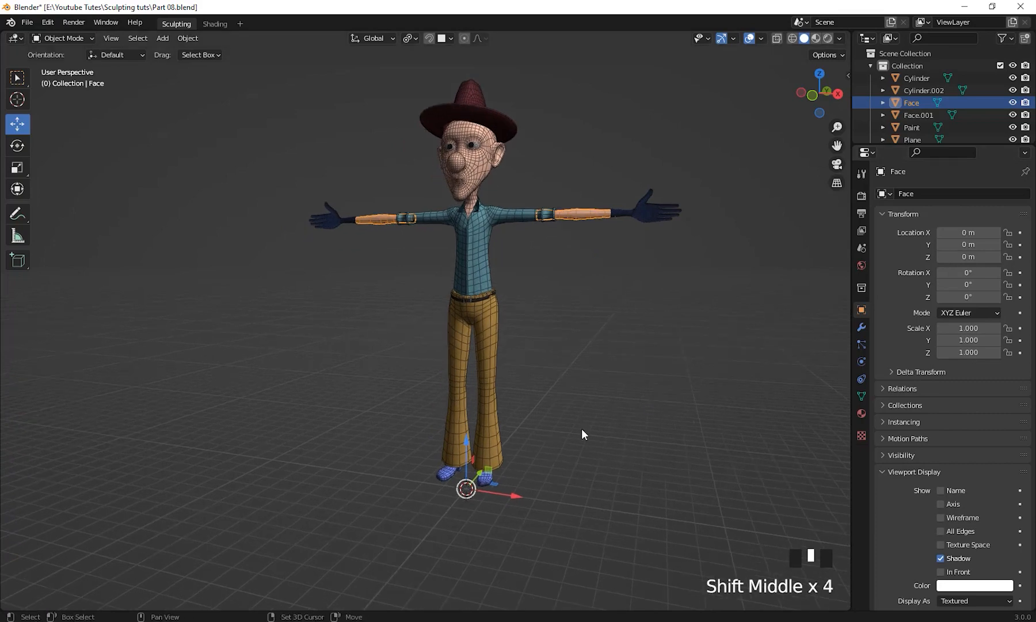
Select all of the character's objects, set each origin to its geometry and clear the selection
scroll(557, 490, down, 2)
shift+middle_drag(558, 490, 568, 521)
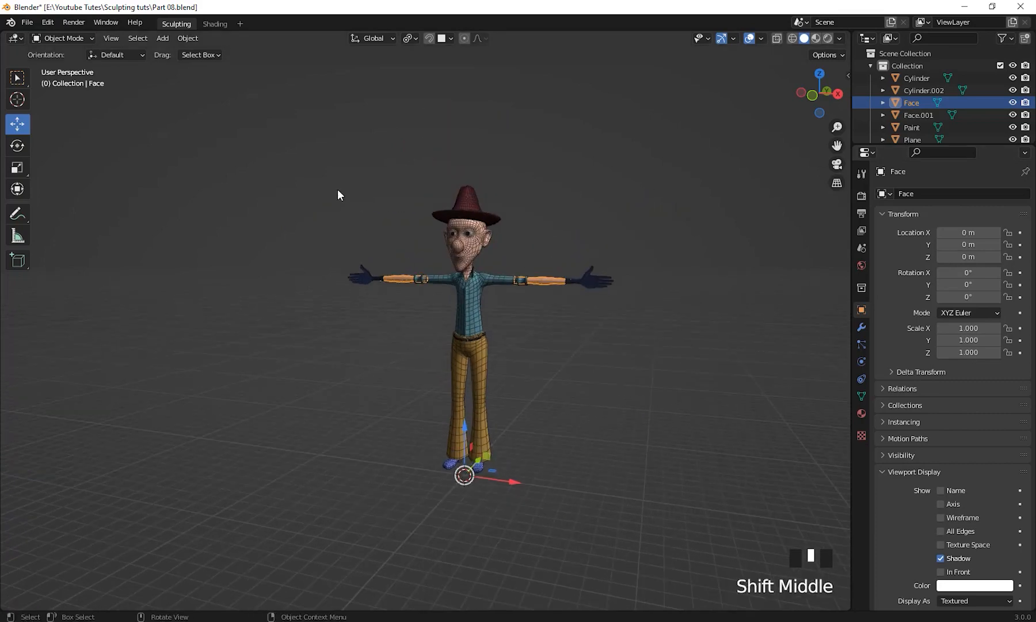
drag(281, 120, 686, 566)
shift+middle_drag(686, 566, 655, 525)
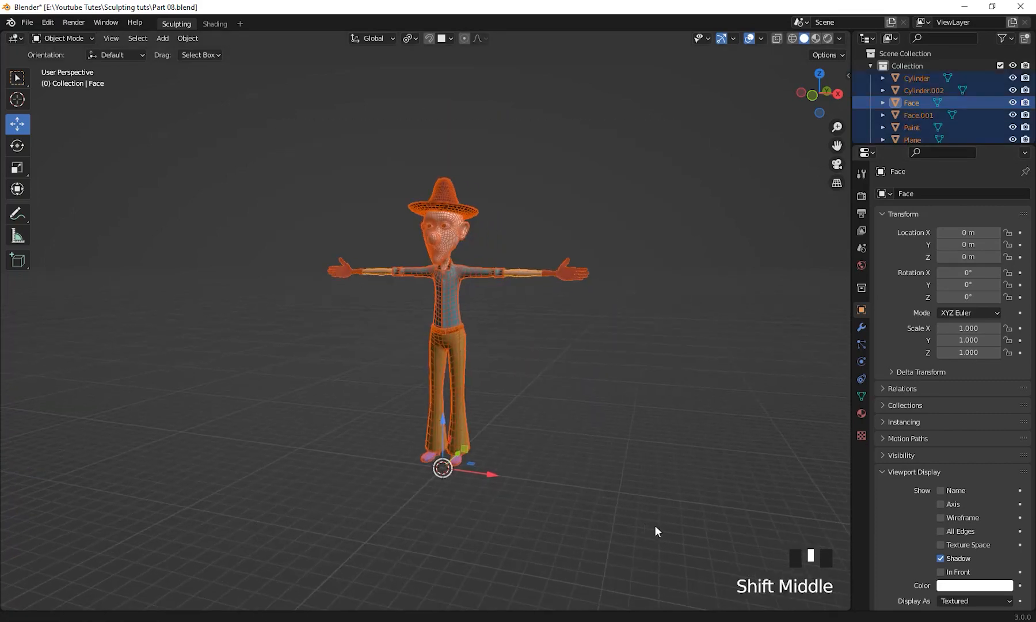
click(195, 38)
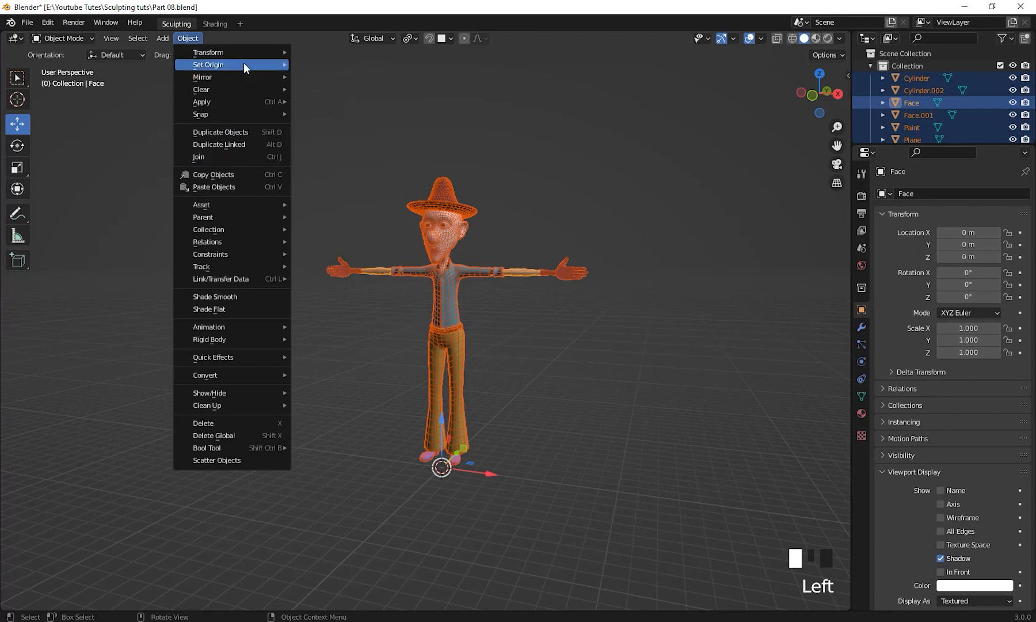
mouse_move(244, 64)
click(371, 77)
shift+middle_drag(530, 326, 556, 313)
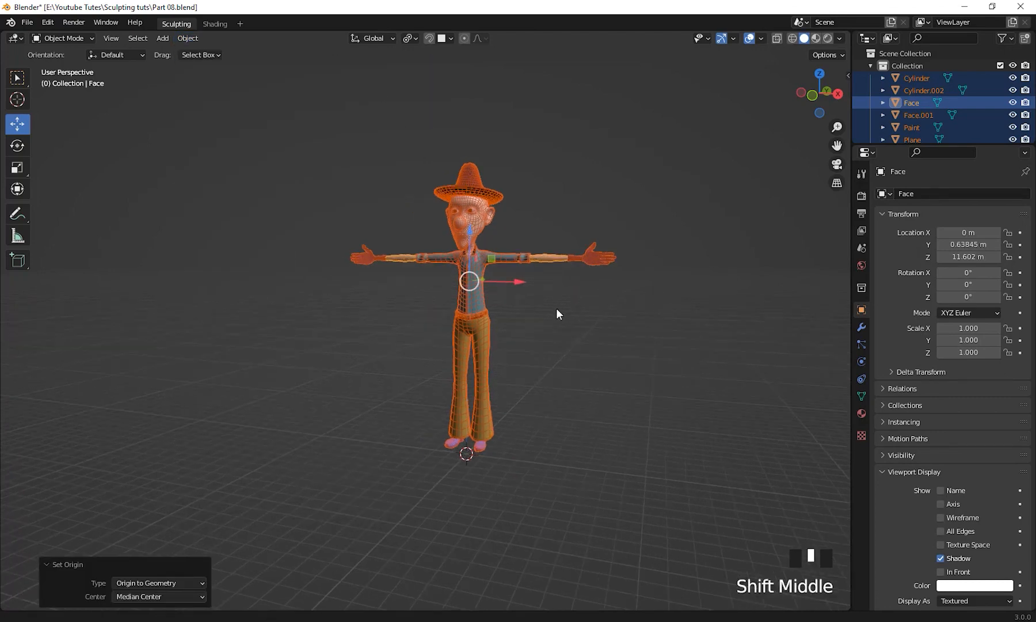
click(672, 326)
Select the shirt and the trousers in turn to check their recentred origins and scale values
scroll(665, 330, up, 3)
shift+middle_drag(665, 330, 610, 262)
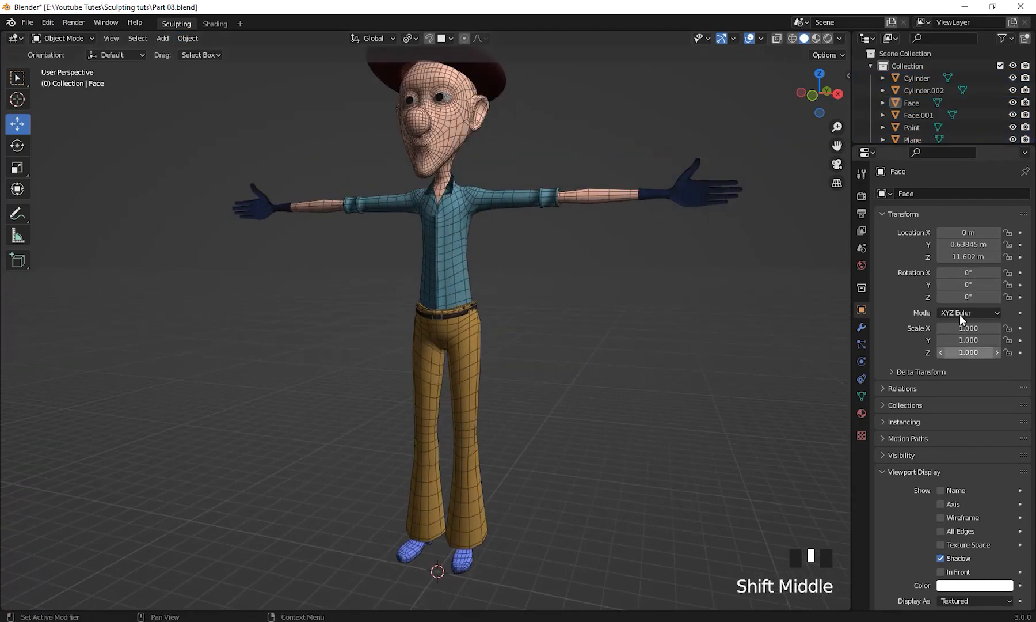
click(478, 247)
click(455, 250)
click(463, 369)
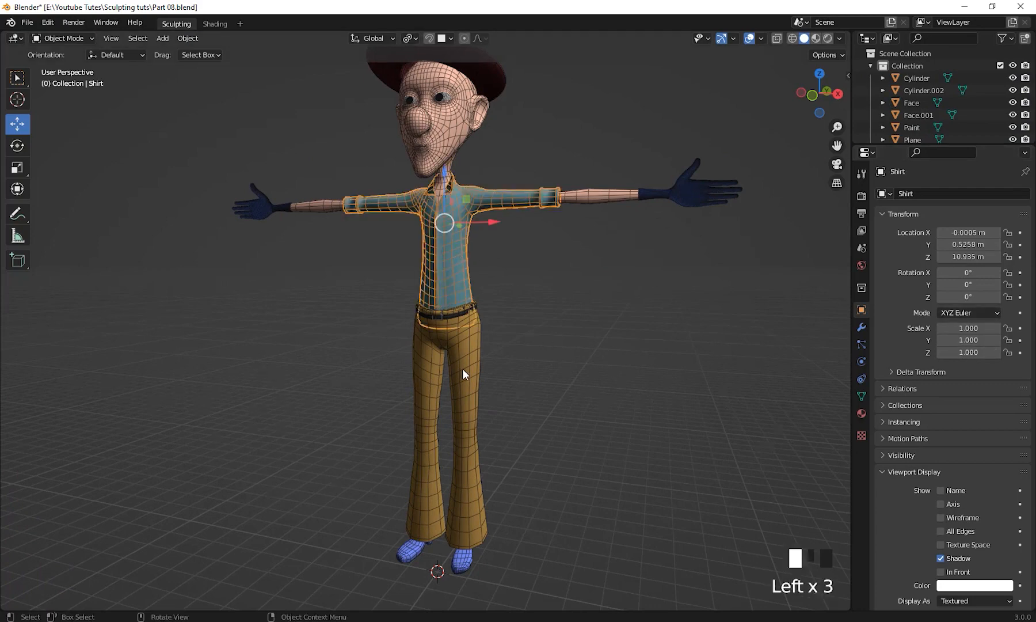
click(463, 370)
click(582, 215)
Examine the finished character from the front and at an angle, both close up and in full
scroll(565, 345, down, 2)
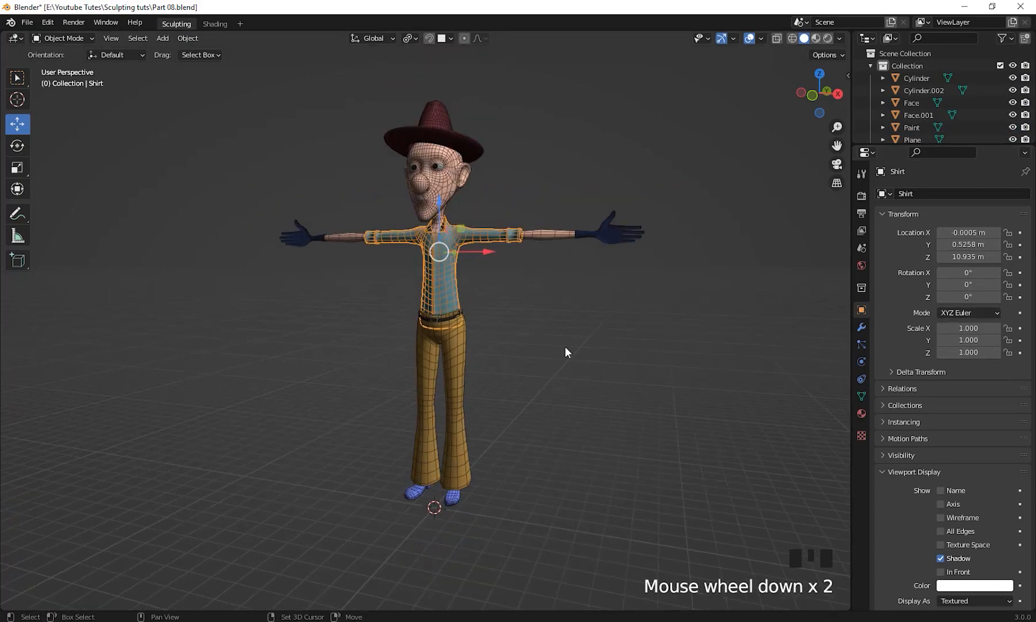
scroll(582, 378, up, 4)
mouse_move(583, 378)
shift+middle_down()
mouse_move(558, 415)
mouse_move(661, 435)
mouse_move(531, 415)
mouse_move(509, 217)
mouse_move(484, 362)
mouse_move(567, 358)
mouse_move(629, 326)
mouse_move(601, 312)
mouse_move(580, 391)
mouse_move(611, 365)
mouse_move(569, 410)
mouse_move(651, 383)
shift+middle_up()
scroll(555, 384, down, 4)
scroll(484, 416, down, 2)
scroll(567, 363, up, 4)
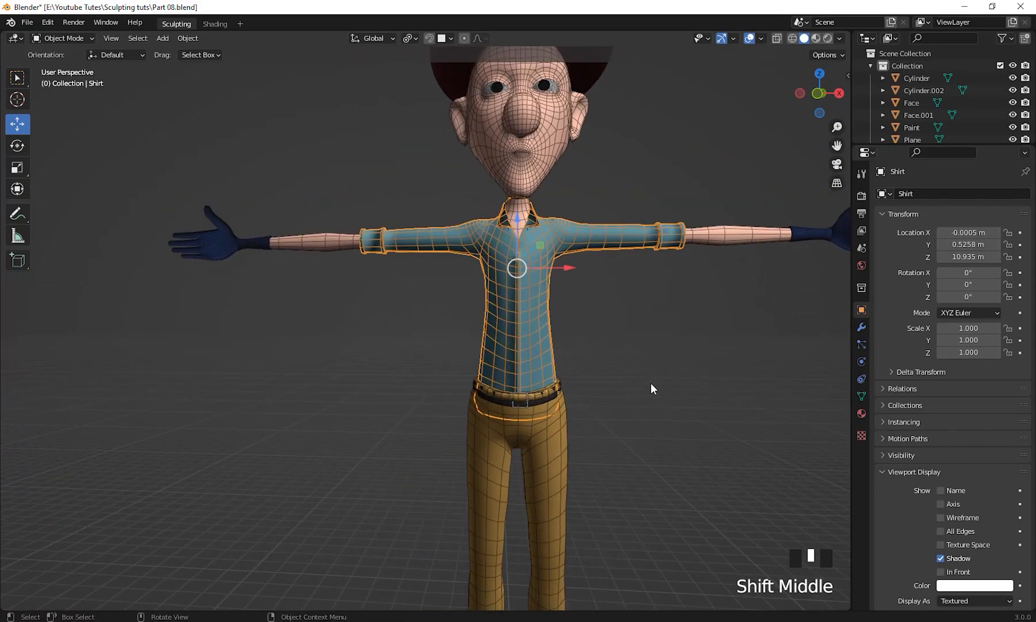
scroll(651, 383, down, 5)
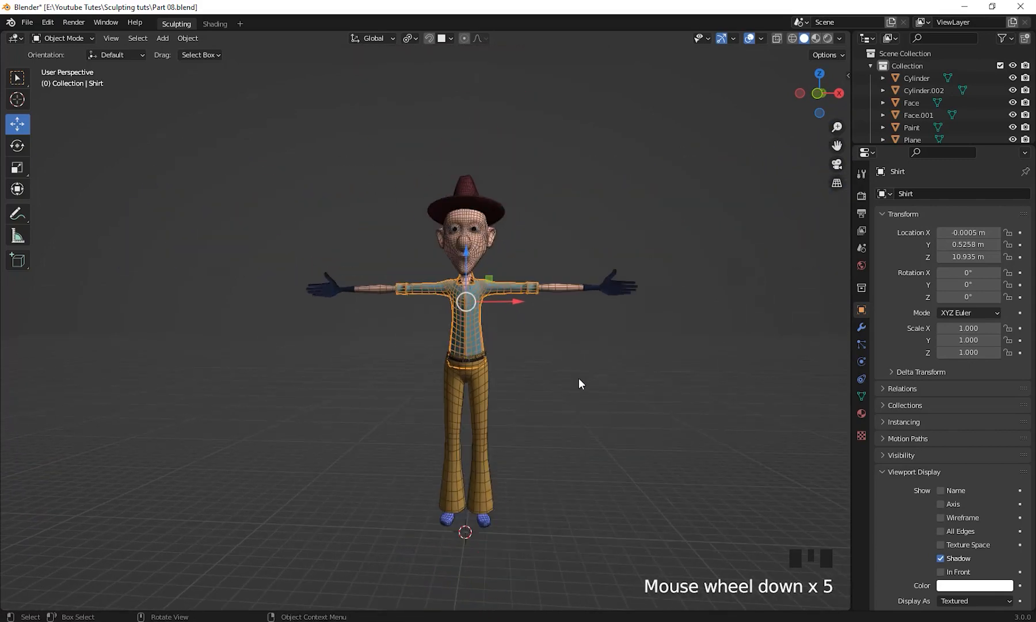
shift+middle_drag(579, 377, 479, 235)
scroll(618, 360, up, 2)
scroll(542, 395, up, 2)
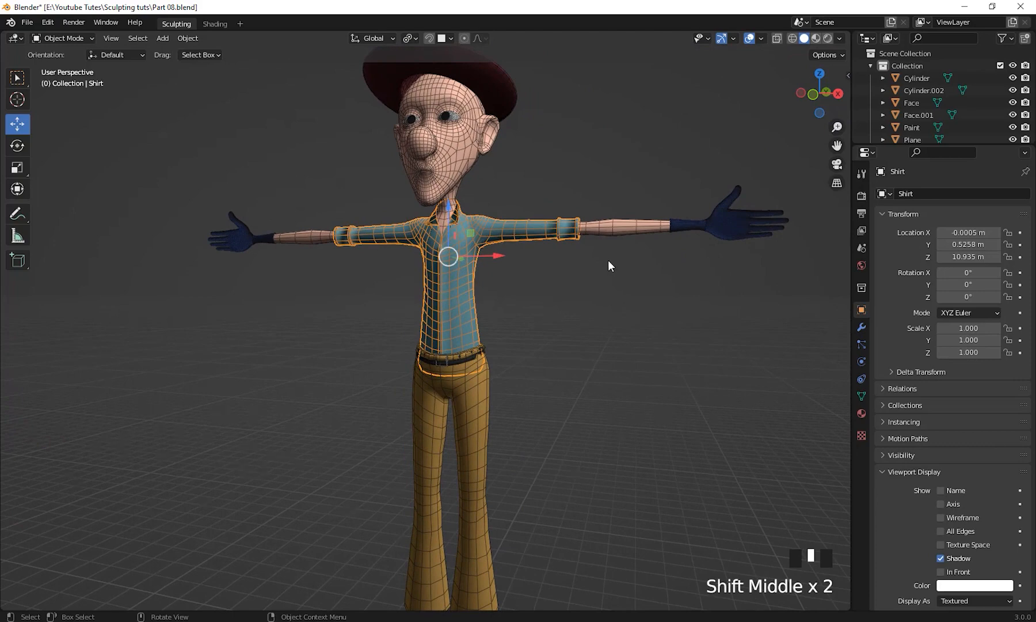
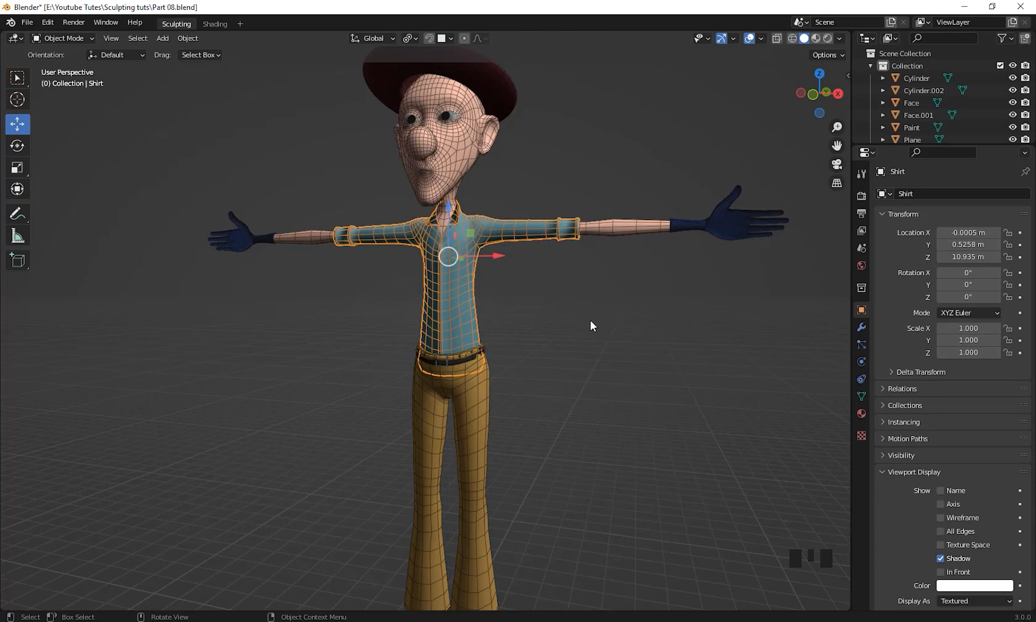
Inspect the character's shirt, torso and full figure at several zoom levels and viewing angles
scroll(590, 320, up, 3)
scroll(601, 328, down, 1)
scroll(603, 329, down, 1)
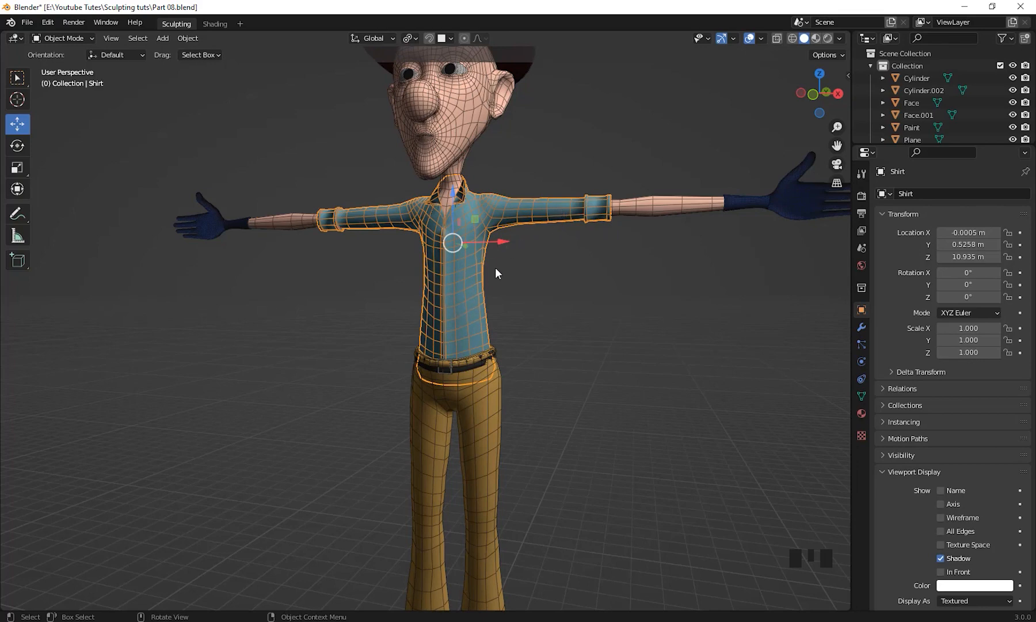
scroll(496, 272, up, 3)
shift+middle_drag(617, 268, 579, 354)
scroll(580, 352, down, 5)
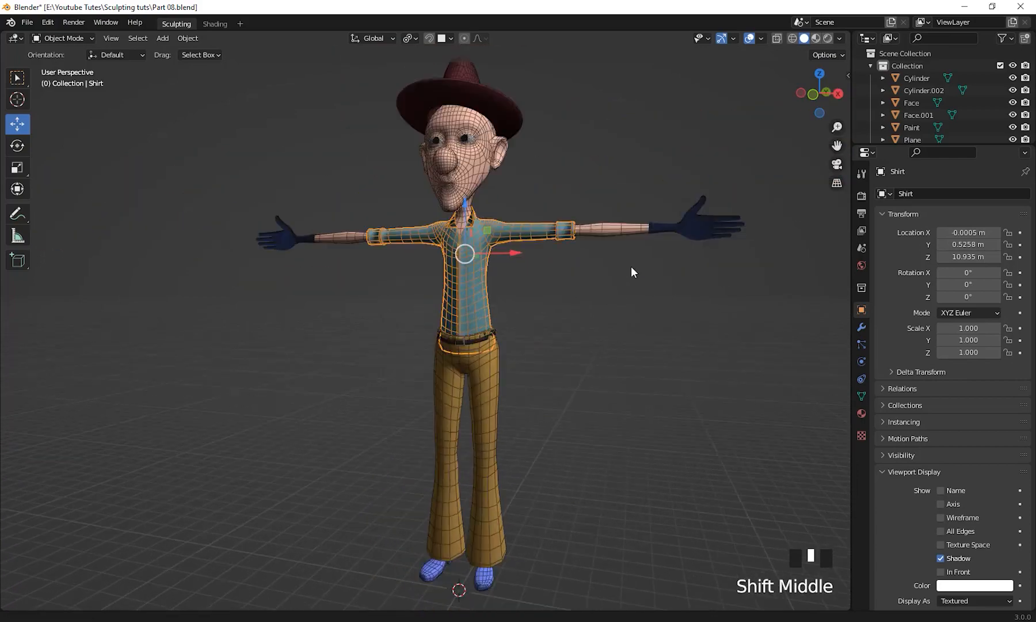
middle_drag(631, 270, 599, 336)
mouse_move(593, 315)
shift+middle_down()
mouse_move(584, 268)
mouse_move(574, 306)
mouse_move(588, 316)
shift+middle_up()
scroll(583, 232, up, 2)
shift+middle_drag(582, 231, 558, 385)
scroll(522, 434, down, 2)
Select the face mesh, inspect the head and hat from several angles, and clear the selection
click(495, 185)
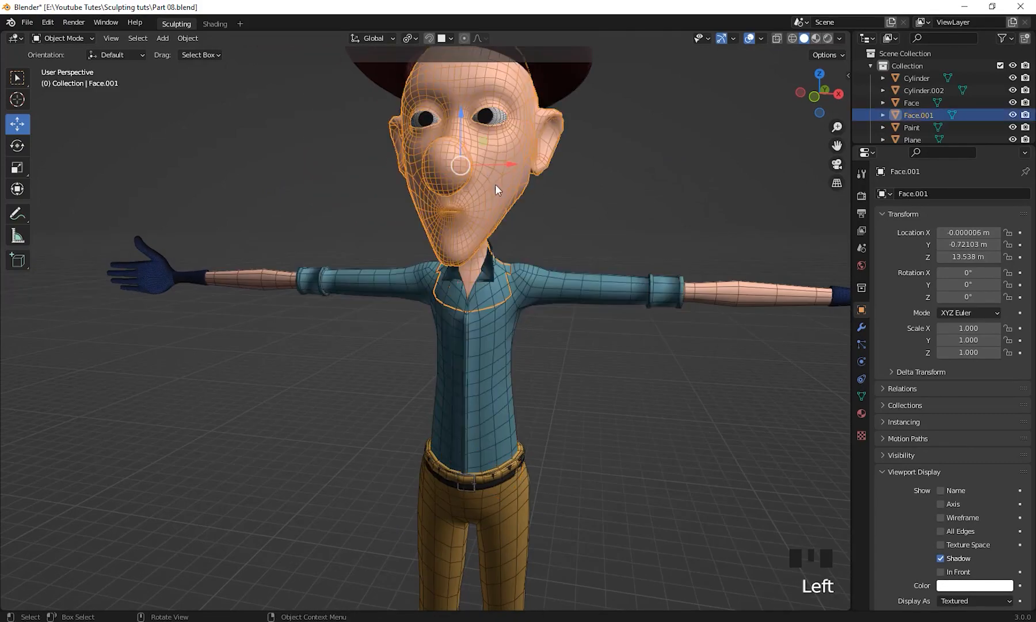
shift+middle_drag(495, 185, 446, 232)
middle_drag(563, 352, 568, 330)
scroll(477, 413, down, 3)
scroll(555, 345, down, 3)
scroll(108, 41, up, 1)
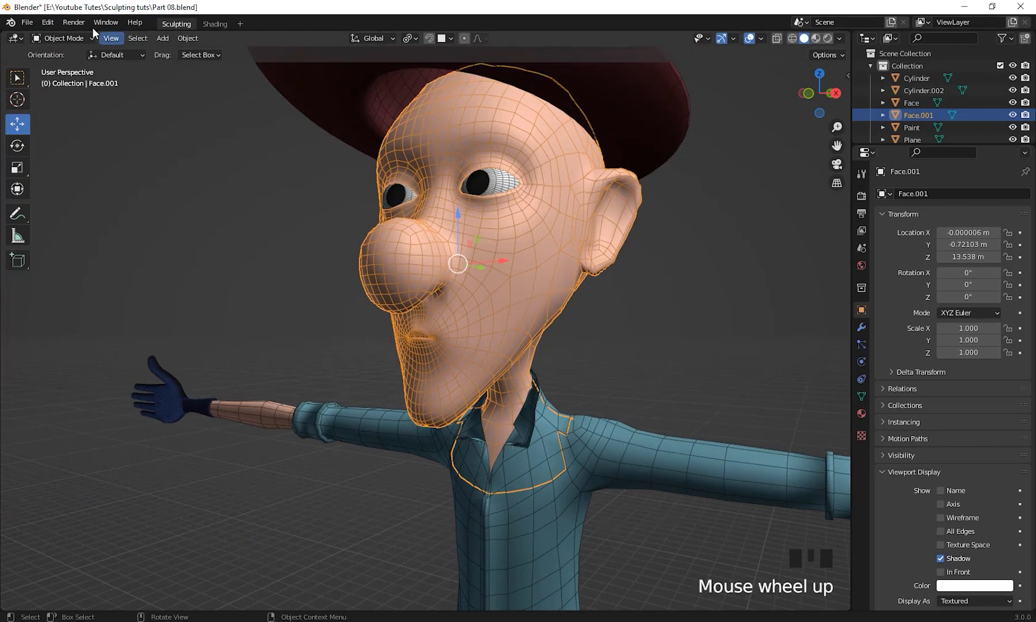
scroll(645, 242, down, 3)
shift+middle_drag(622, 237, 554, 244)
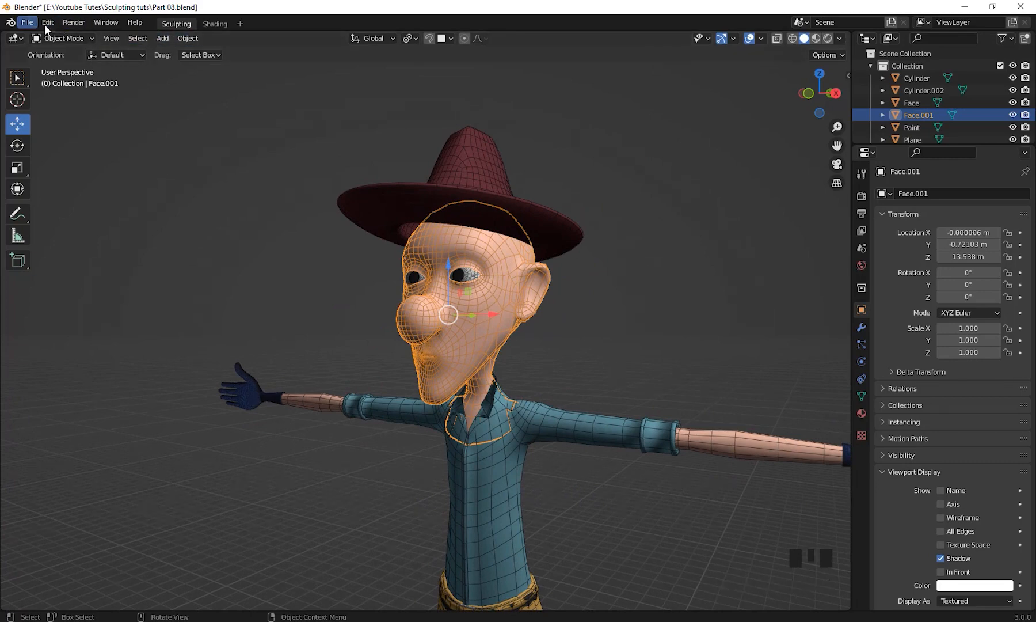
shift+middle_drag(694, 242, 634, 231)
click(692, 225)
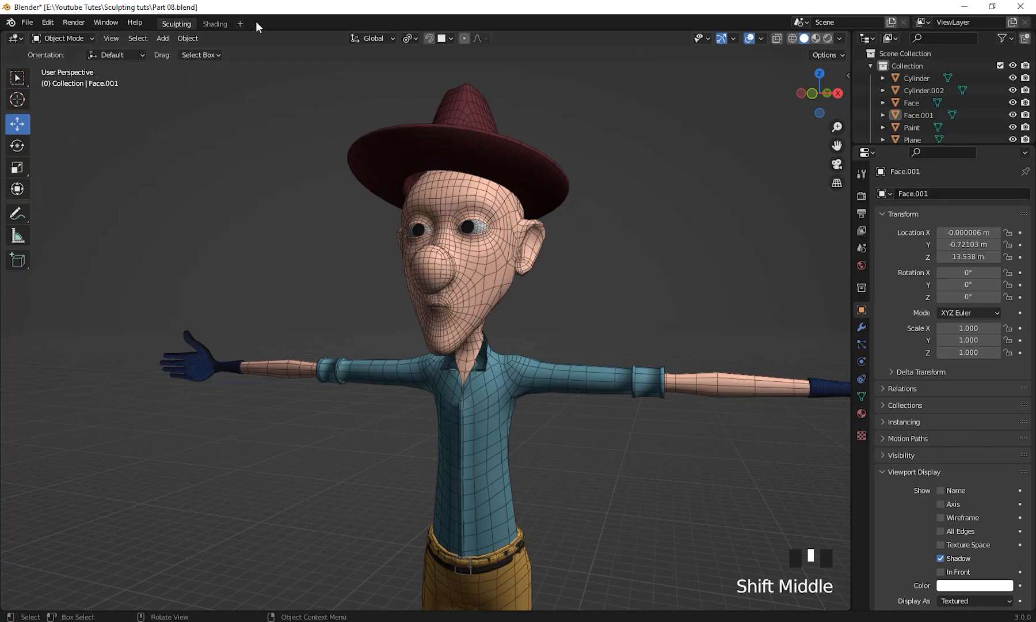
Add a UV Editing workspace from the General presets
click(238, 23)
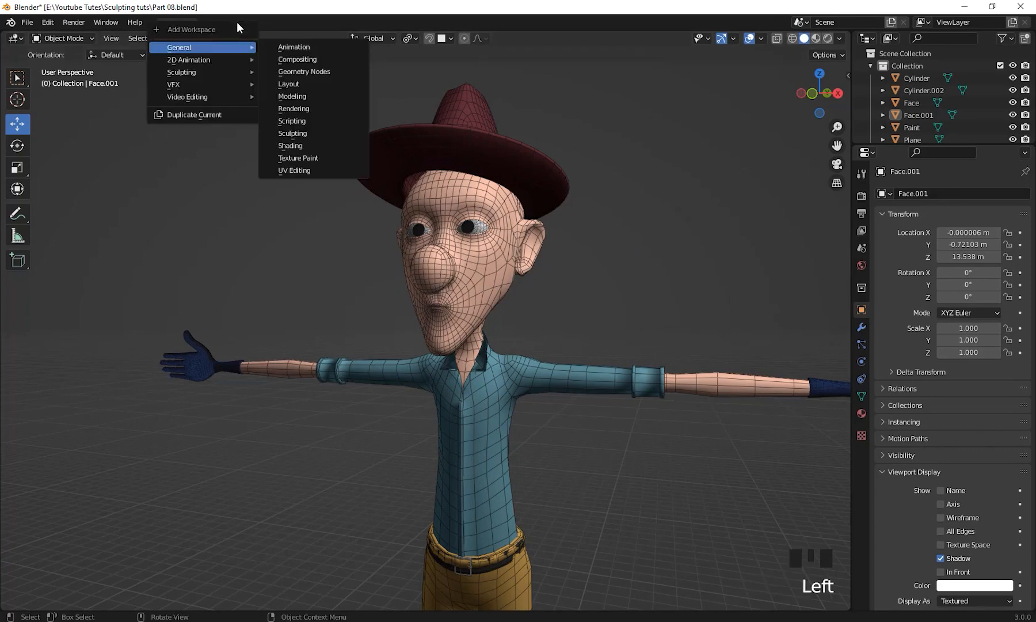
mouse_move(228, 46)
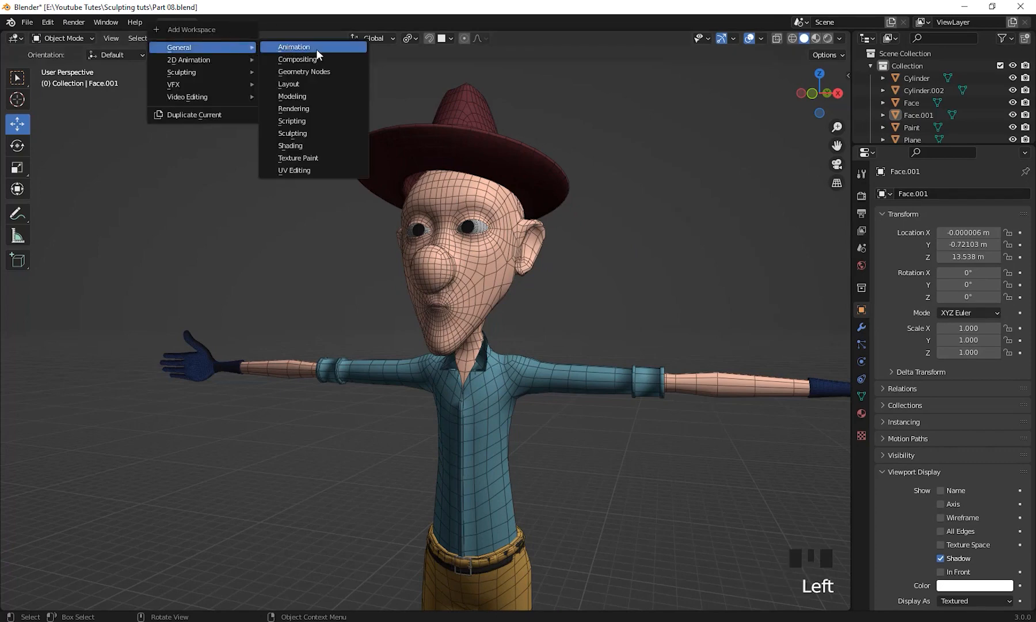
click(312, 169)
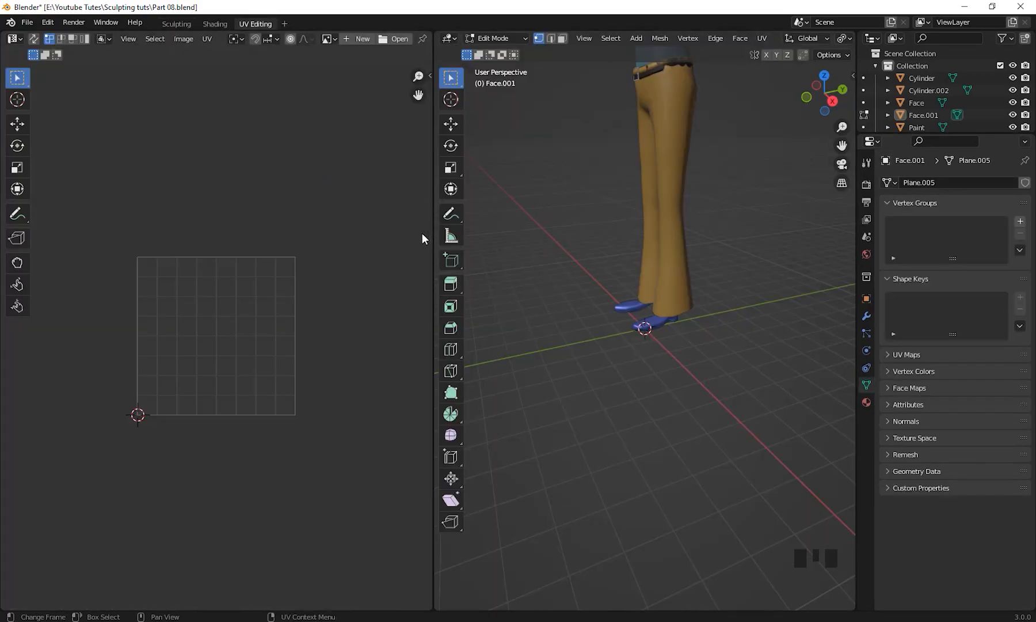
Narrow the UV editor to enlarge the 3D viewport and bring the character's head and upper body into view
drag(434, 234, 260, 232)
shift+middle_drag(474, 177, 427, 473)
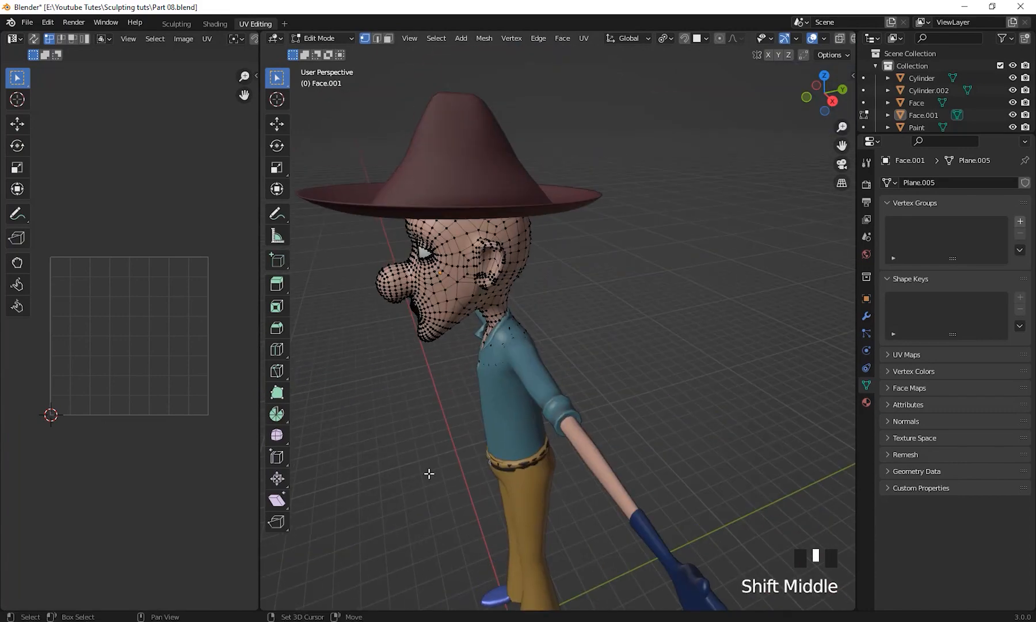
middle_drag(444, 360, 568, 256)
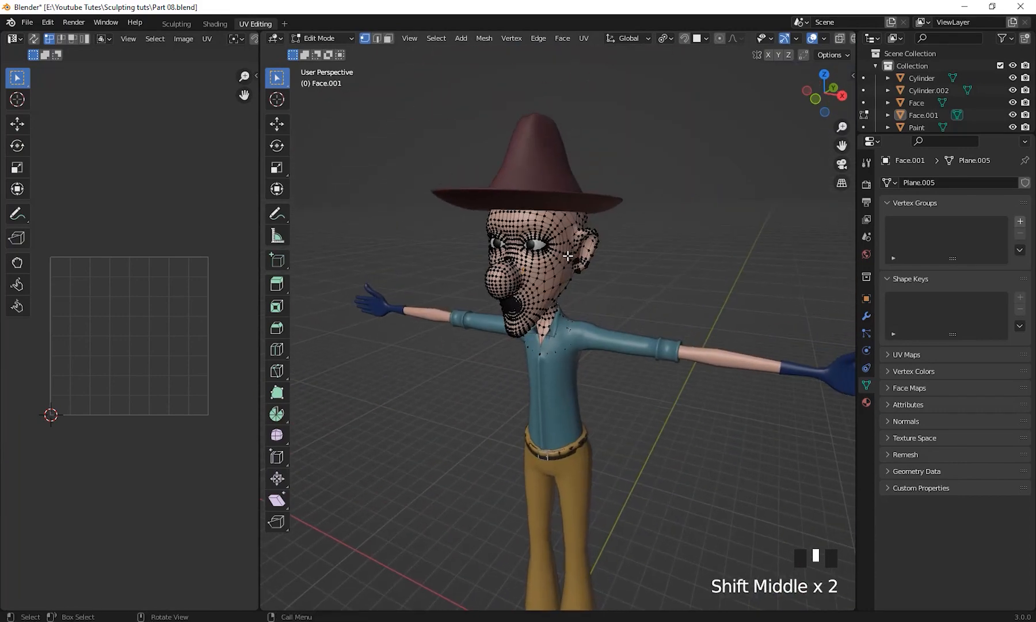
Display the UV layout of the whole head mesh in a widened UV editor, and return to Object Mode
key(a)
shift+middle_drag(386, 365, 562, 308)
middle_drag(449, 368, 430, 405)
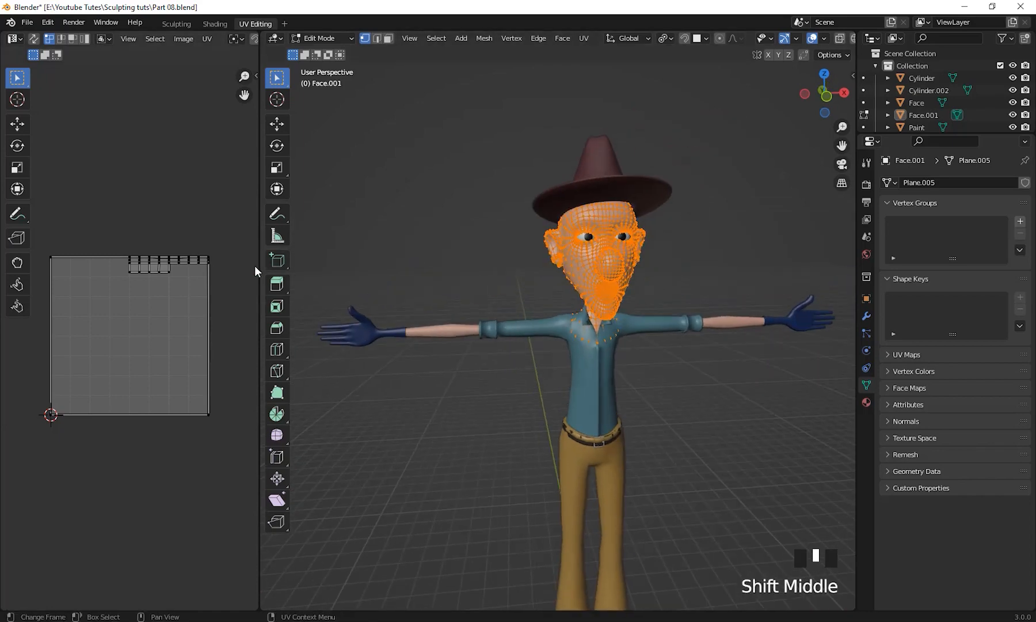
drag(257, 266, 406, 270)
shift+middle_drag(449, 303, 539, 288)
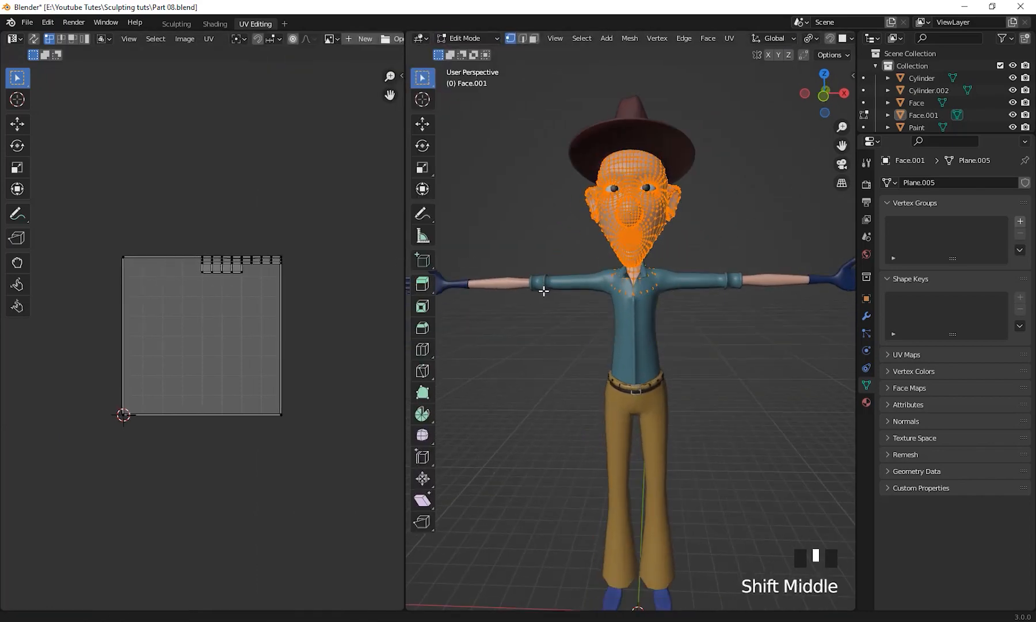
key(Tab)
Rename the Face.001 object as Head
double_click(659, 239)
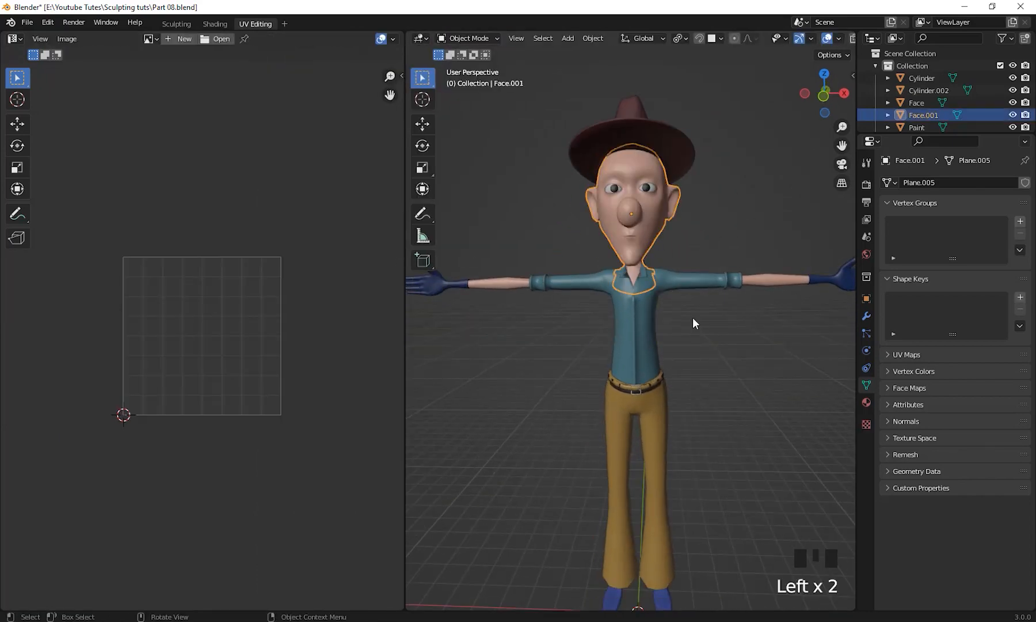
shift+middle_drag(748, 363, 721, 383)
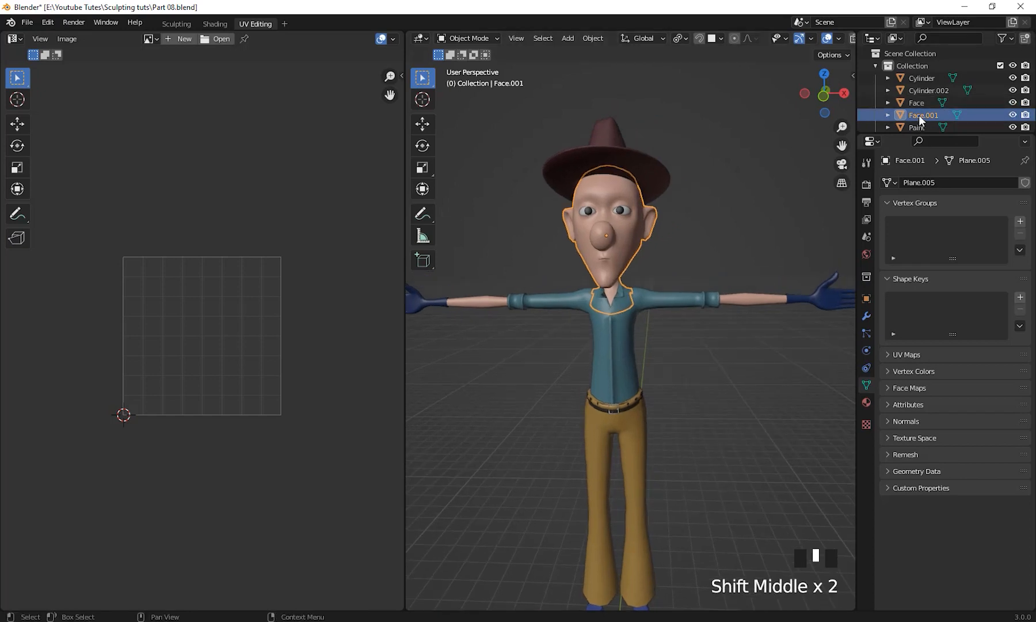
double_click(920, 115)
scroll(920, 115, down, 2)
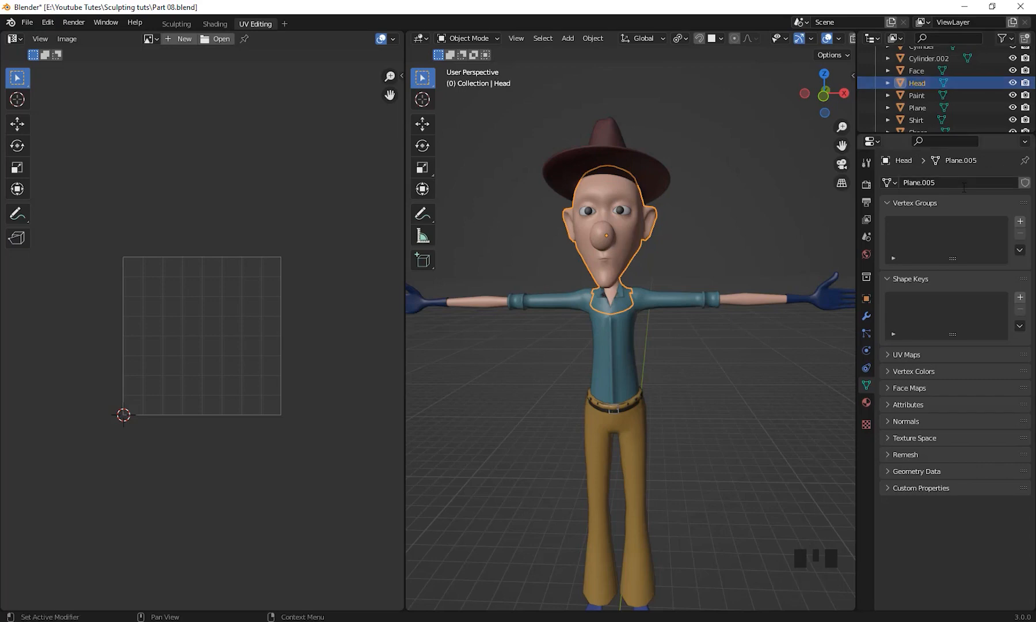
Examine the head's mesh topology in wireframe display, and inspect the face in solid shading
shift+middle_drag(740, 240, 735, 277)
scroll(557, 257, up, 4)
shift+middle_drag(557, 251, 718, 289)
key(shift+z)
scroll(654, 307, up, 2)
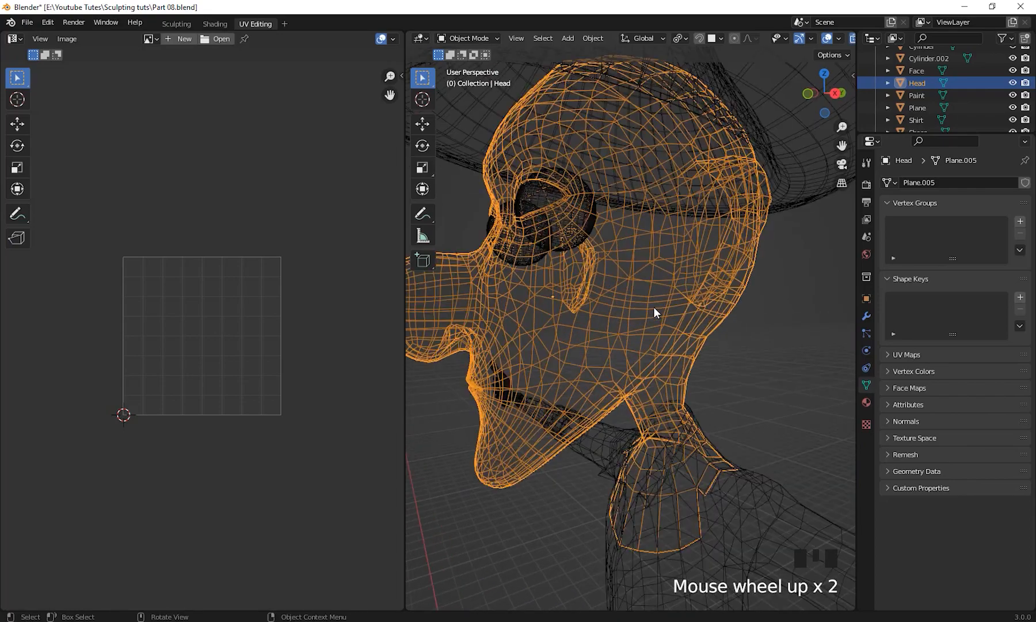
shift+middle_drag(654, 308, 580, 293)
scroll(647, 268, down, 5)
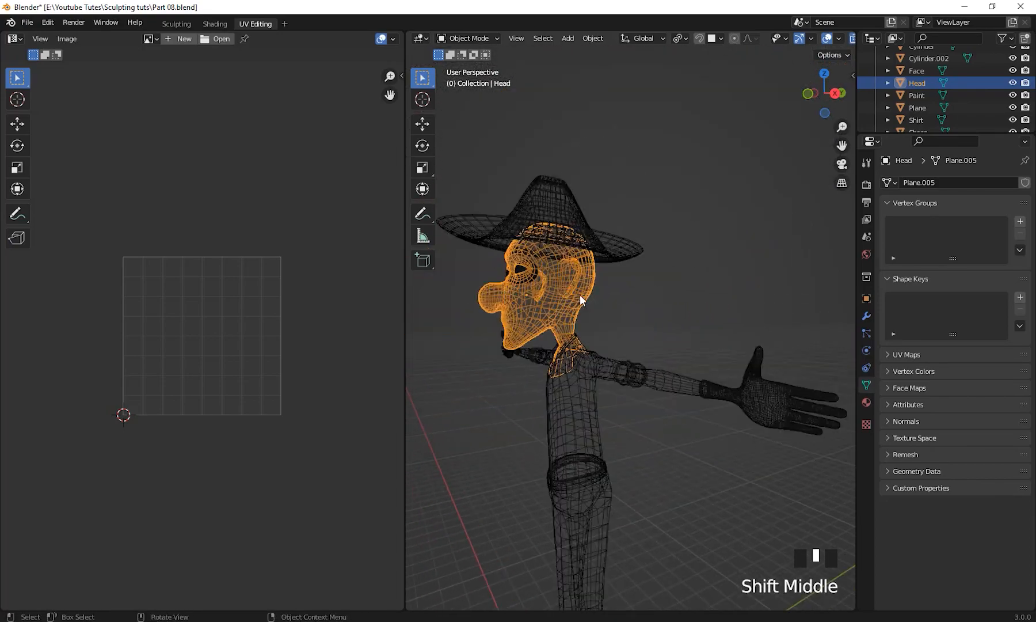
scroll(669, 293, up, 2)
mouse_move(670, 293)
shift+middle_down()
mouse_move(686, 299)
mouse_move(643, 234)
mouse_move(600, 336)
mouse_move(595, 277)
mouse_move(626, 297)
mouse_move(722, 281)
shift+middle_up()
key(shift+z)
scroll(686, 297, down, 3)
scroll(642, 234, up, 3)
scroll(614, 276, down, 2)
scroll(722, 281, up, 2)
shift+middle_drag(722, 281, 695, 268)
scroll(656, 283, down, 2)
scroll(617, 291, up, 2)
shift+middle_drag(569, 279, 565, 260)
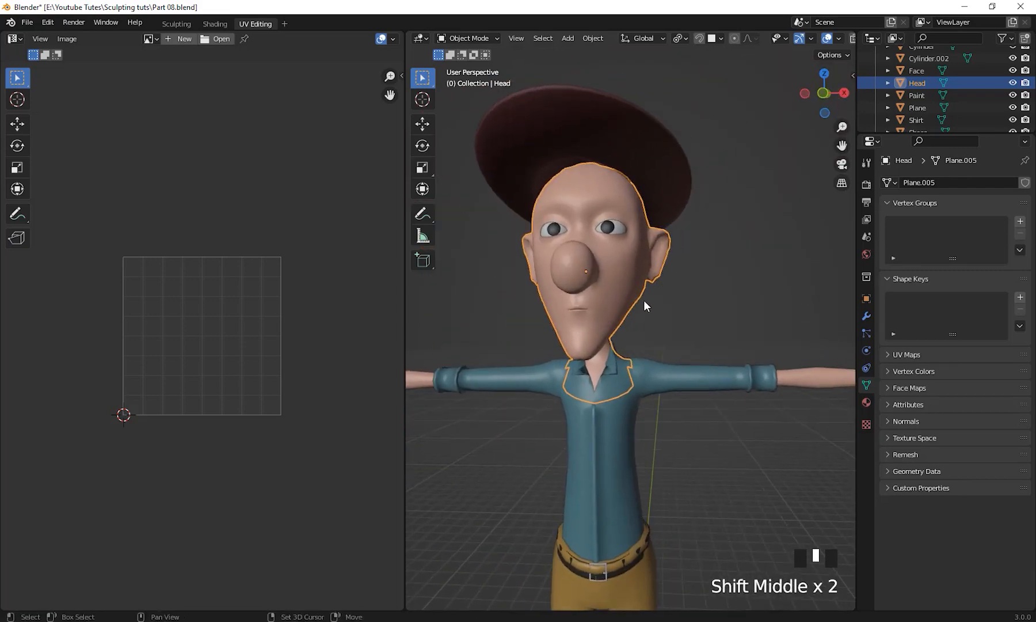
scroll(622, 330, up, 1)
shift+middle_drag(622, 330, 656, 245)
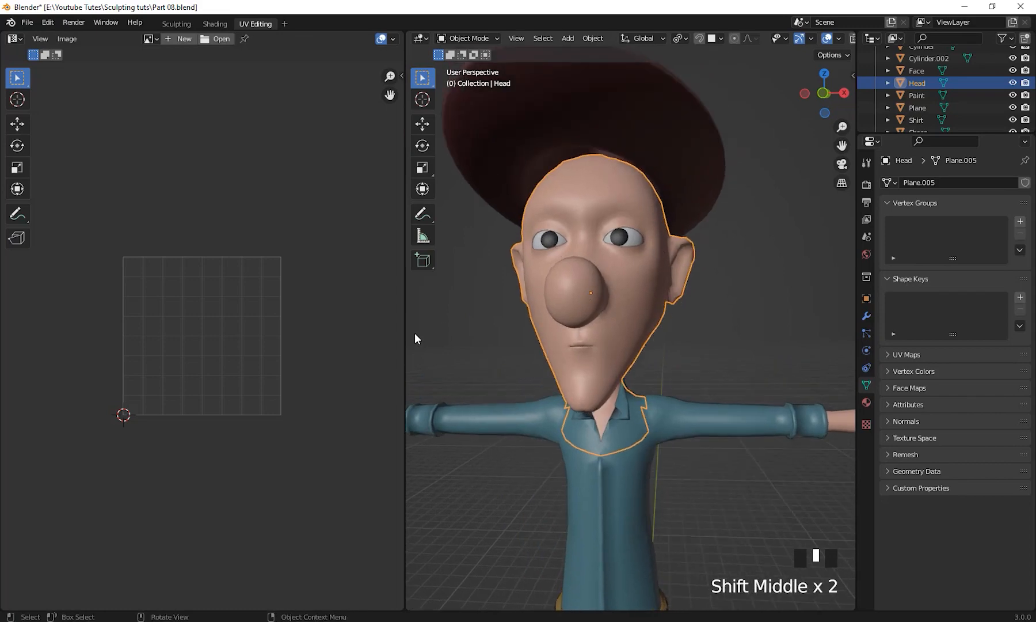
Shrink the UV editor to enlarge the 3D viewport, and make the outliner tall enough to list all objects
drag(409, 334, 181, 342)
scroll(553, 343, down, 3)
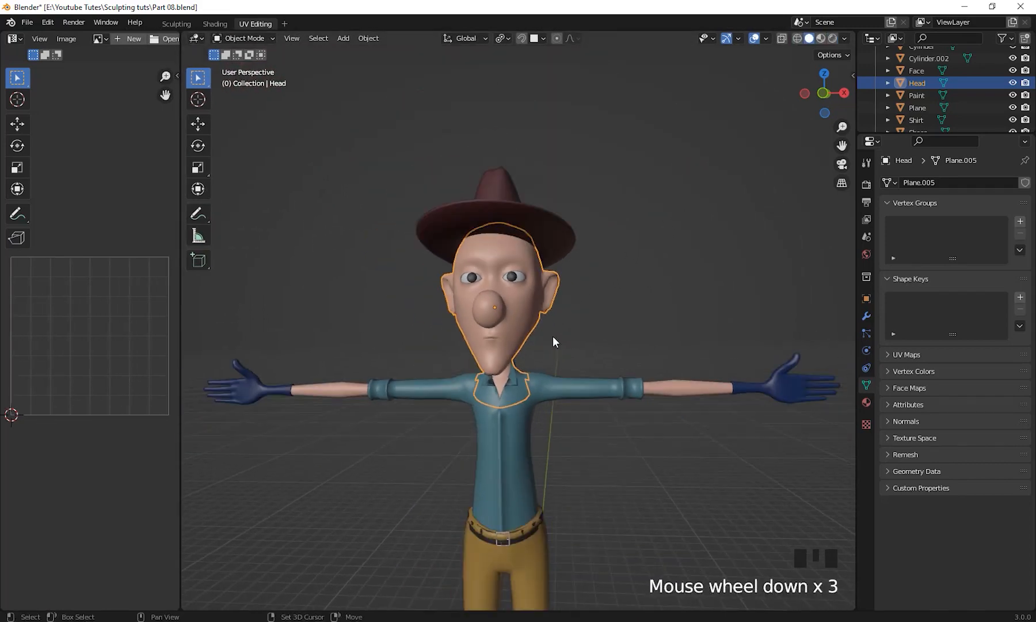
shift+middle_drag(553, 342, 648, 267)
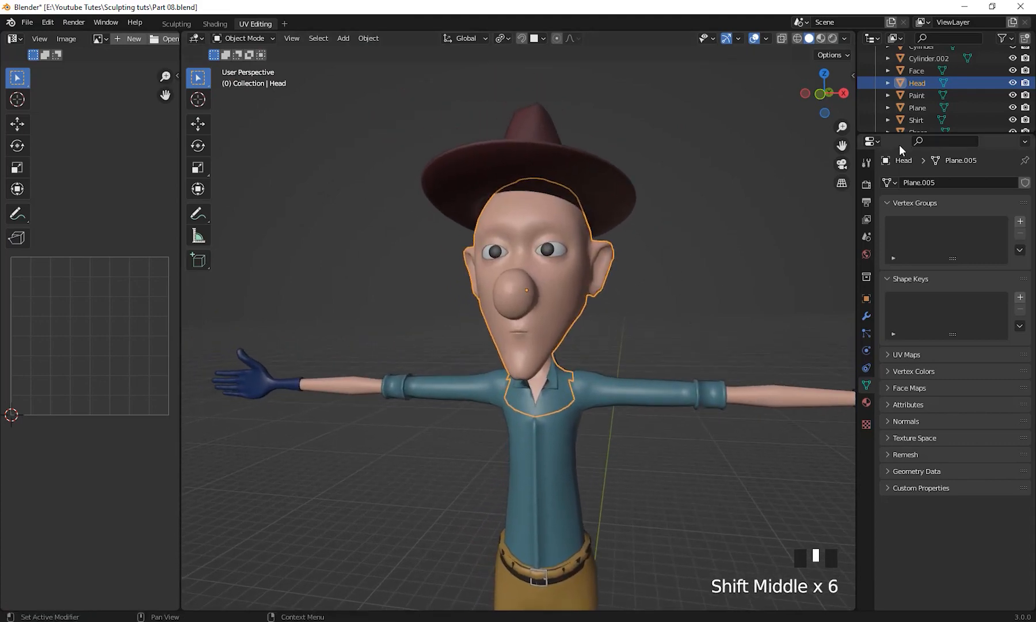
drag(912, 133, 932, 232)
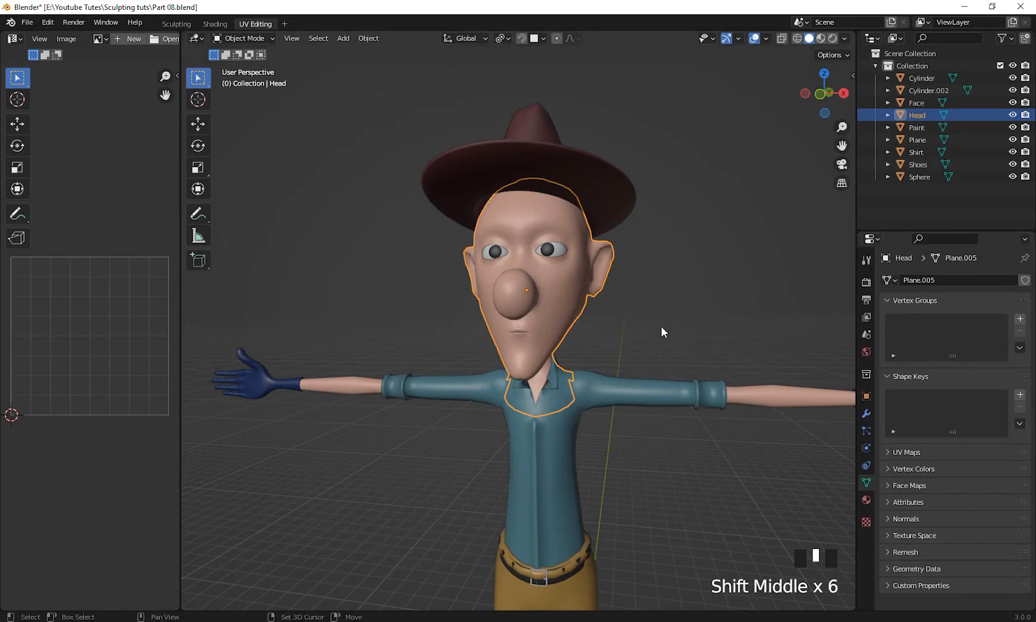
Select the character's bare arms and rename that object as Body
scroll(641, 361, up, 3)
shift+middle_drag(641, 360, 714, 416)
scroll(659, 276, down, 2)
scroll(747, 337, down, 2)
shift+right_drag(714, 410, 693, 397)
shift+middle_drag(693, 398, 730, 410)
shift+right_drag(665, 399, 675, 401)
shift+click(676, 401)
shift+middle_click(678, 401)
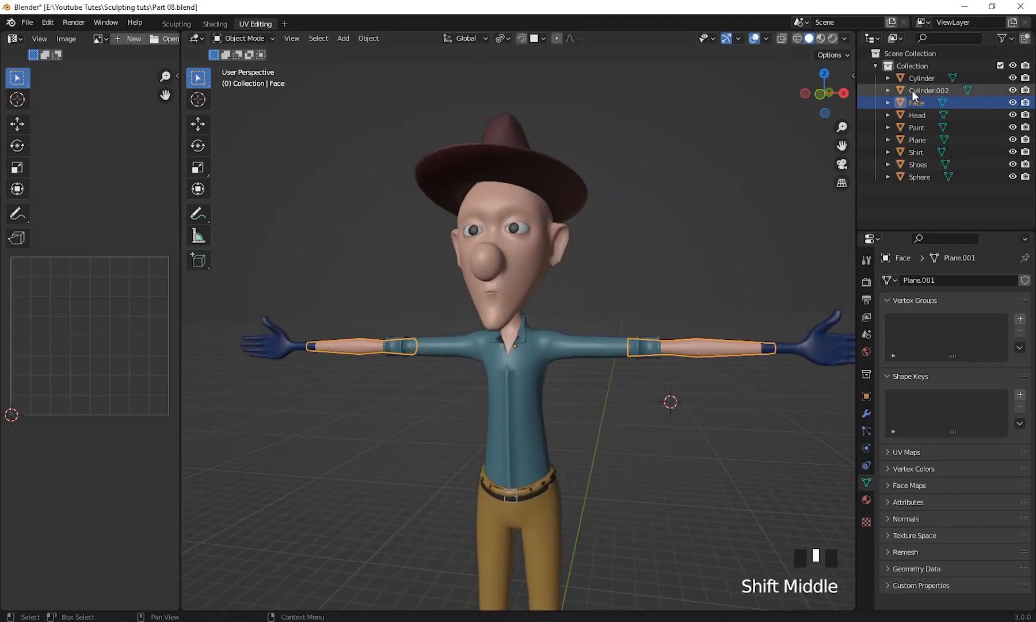
double_click(915, 104)
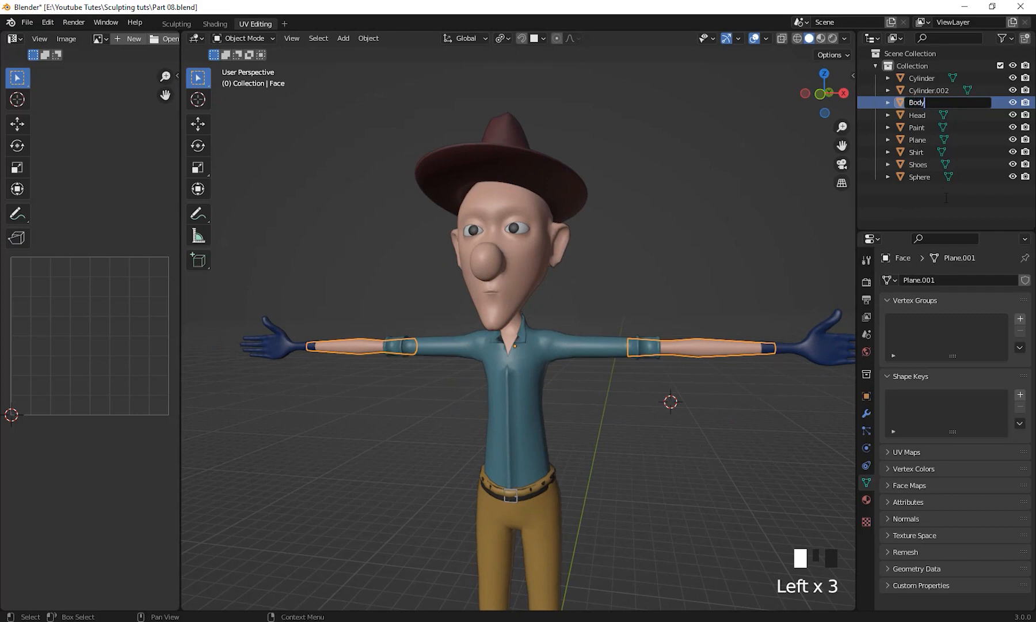
key(Return)
Select the blue gloves and rename that object as Glowes
shift+middle_drag(605, 384, 533, 432)
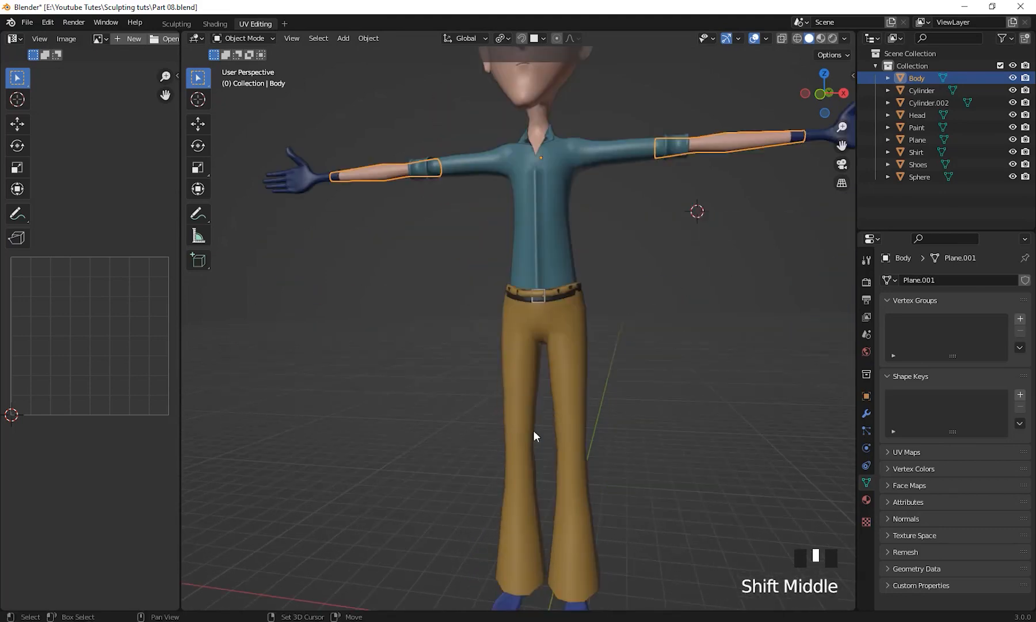
shift+middle_drag(640, 246, 606, 351)
click(759, 298)
shift+middle_drag(691, 343, 742, 319)
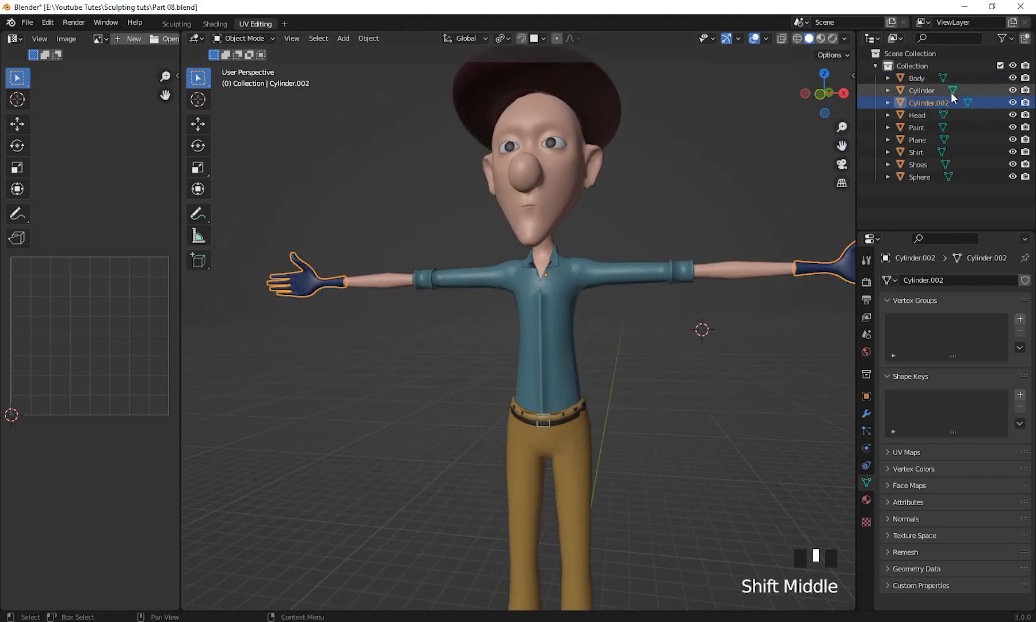
double_click(920, 104)
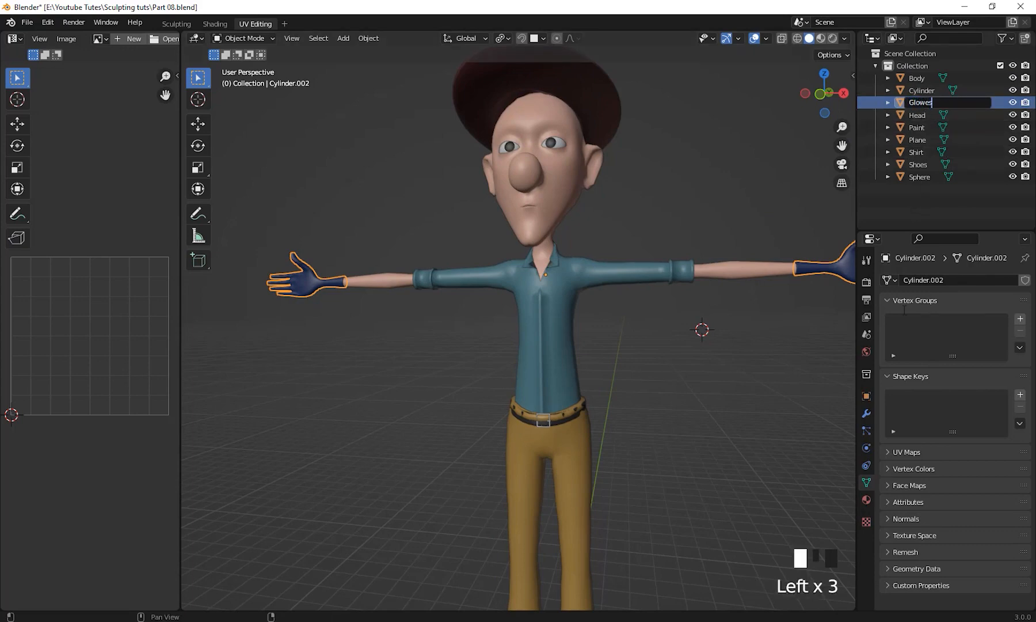
key(Return)
Select the belt at the character's waist and rename that object as Belt
mouse_move(670, 236)
shift+middle_down()
mouse_move(610, 352)
mouse_move(624, 278)
mouse_move(651, 244)
mouse_move(612, 331)
mouse_move(596, 203)
mouse_move(660, 180)
mouse_move(588, 258)
mouse_move(675, 324)
mouse_move(596, 312)
shift+middle_up()
click(588, 258)
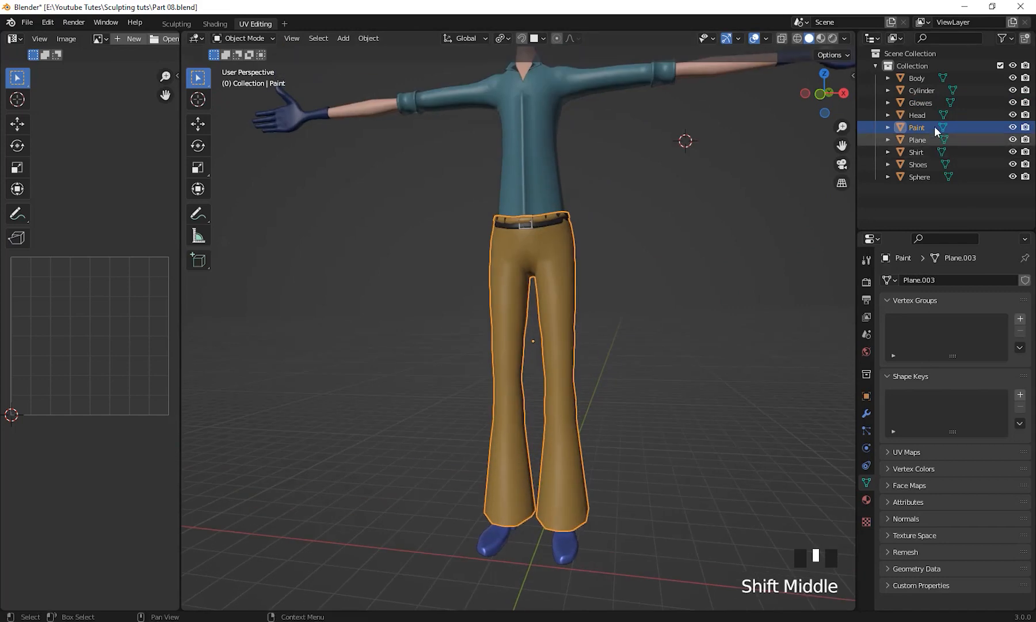
click(544, 225)
shift+middle_drag(556, 228, 544, 249)
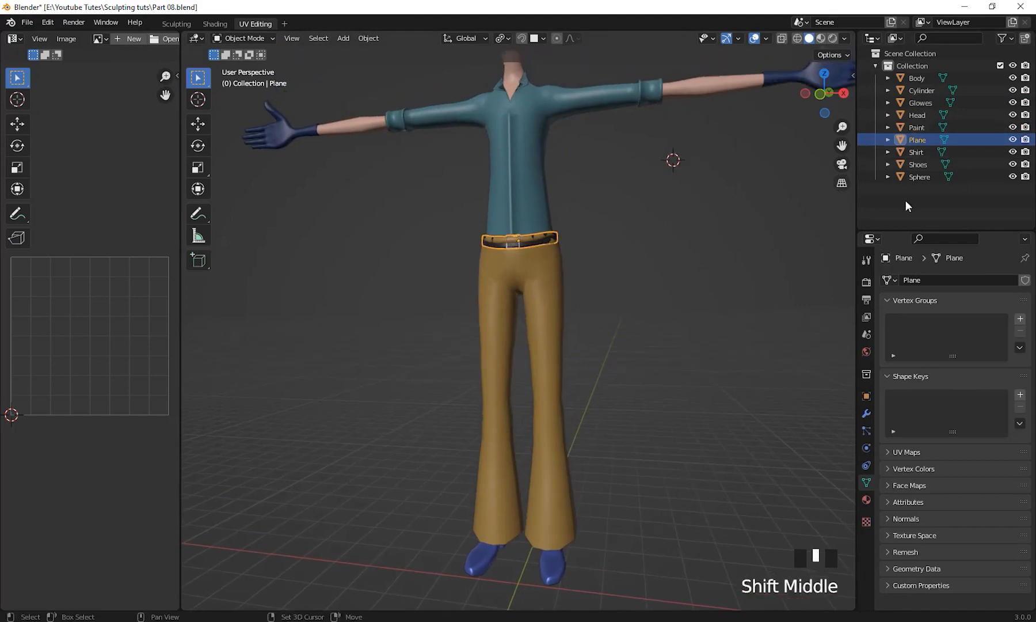
double_click(923, 139)
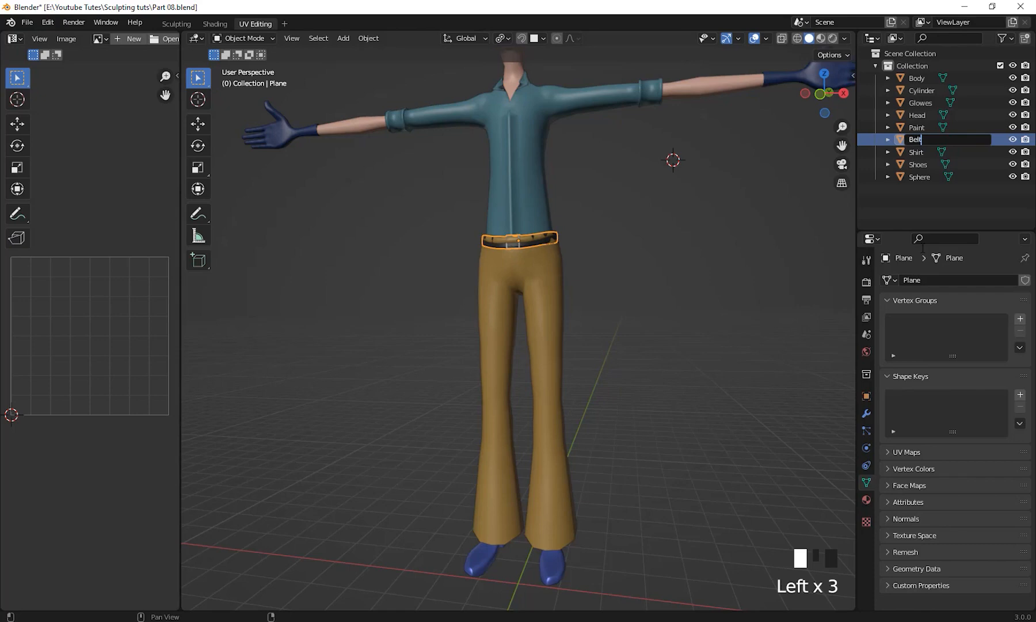
key(Return)
Select the character's hat and rename that object as Hat
shift+middle_drag(725, 234, 606, 344)
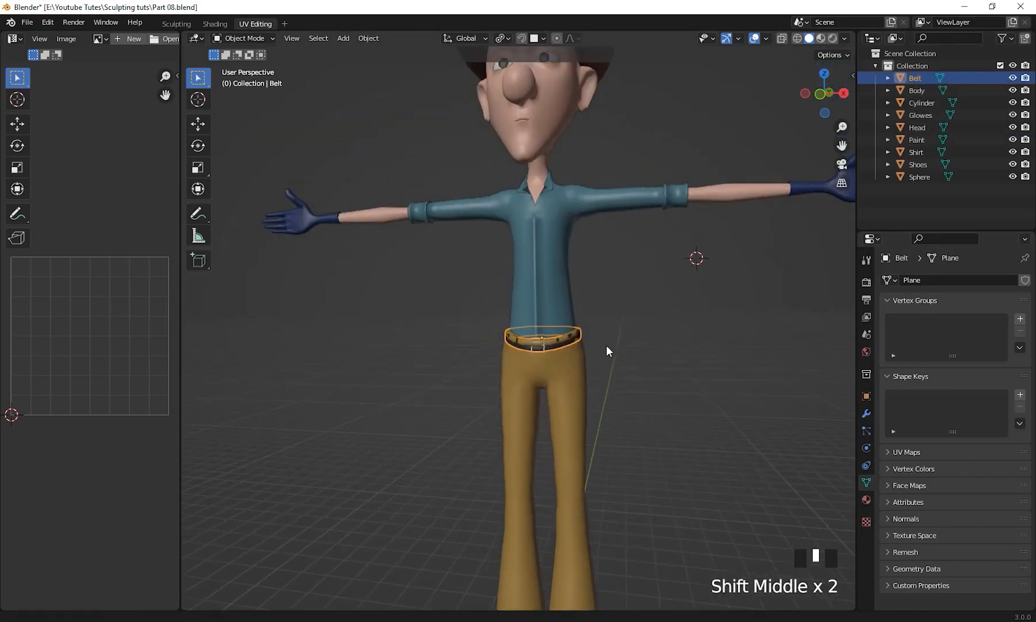
shift+middle_drag(570, 69, 595, 262)
click(595, 198)
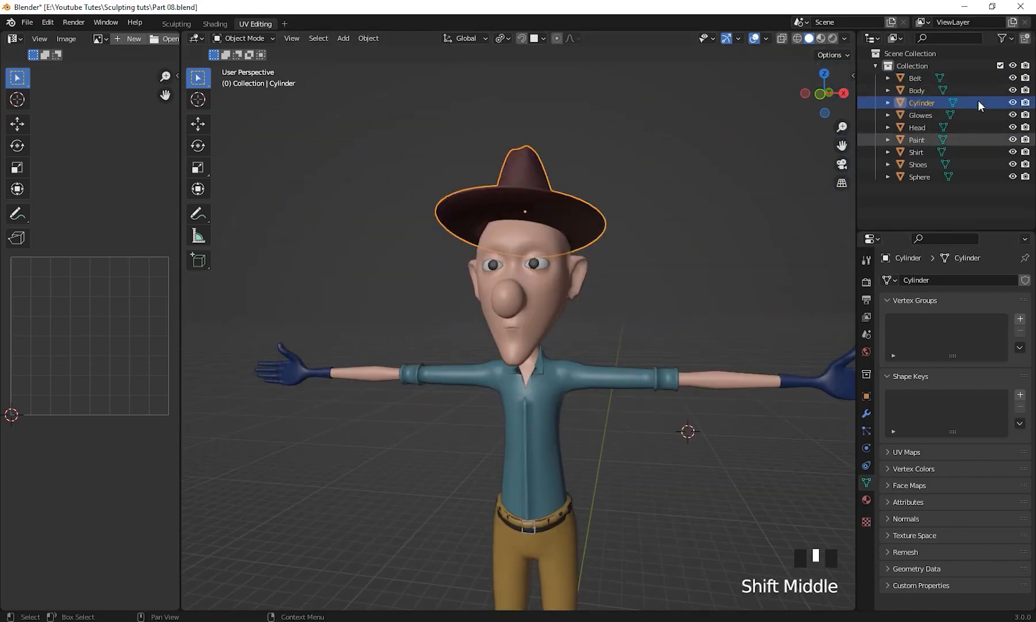
triple_click(938, 103)
text(Hat)
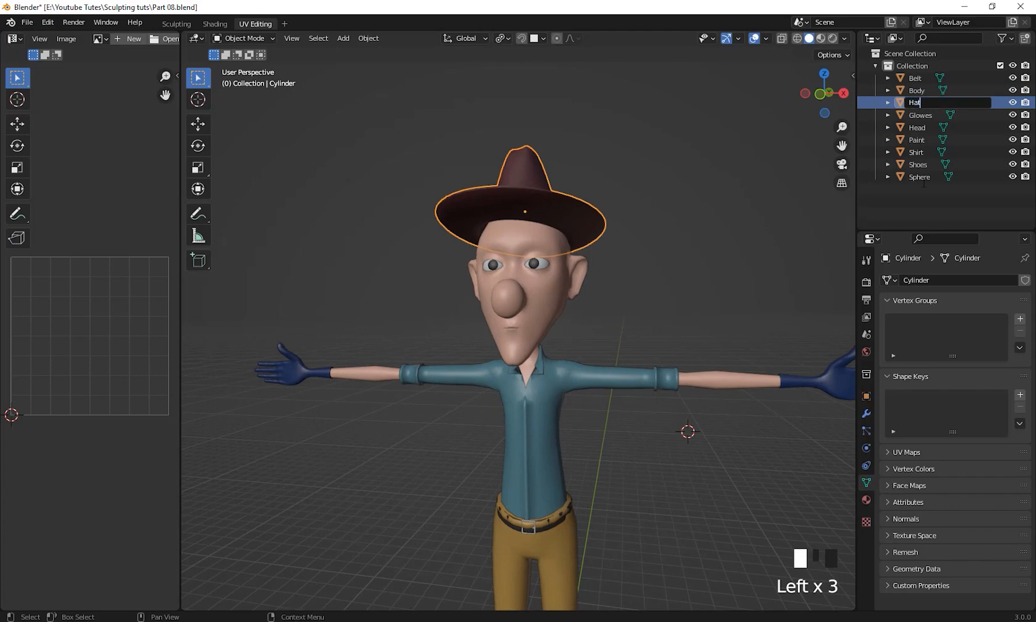
key(Return)
Select the character's eyes and rename that object as Eye Ball
scroll(556, 198, down, 2)
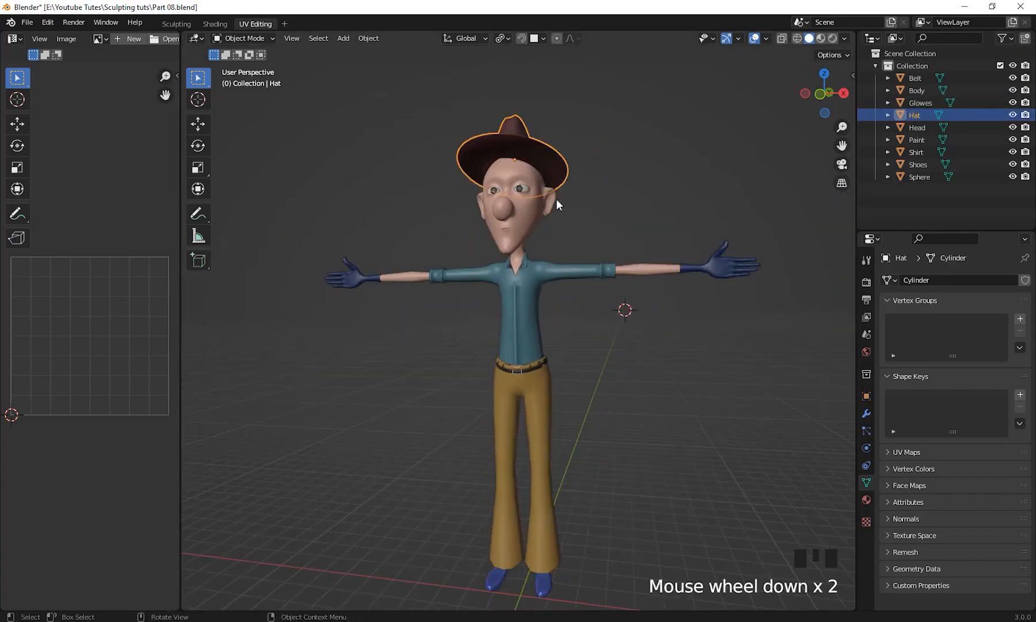
scroll(558, 254, up, 3)
scroll(558, 254, up, 4)
shift+middle_drag(582, 268, 630, 282)
click(574, 238)
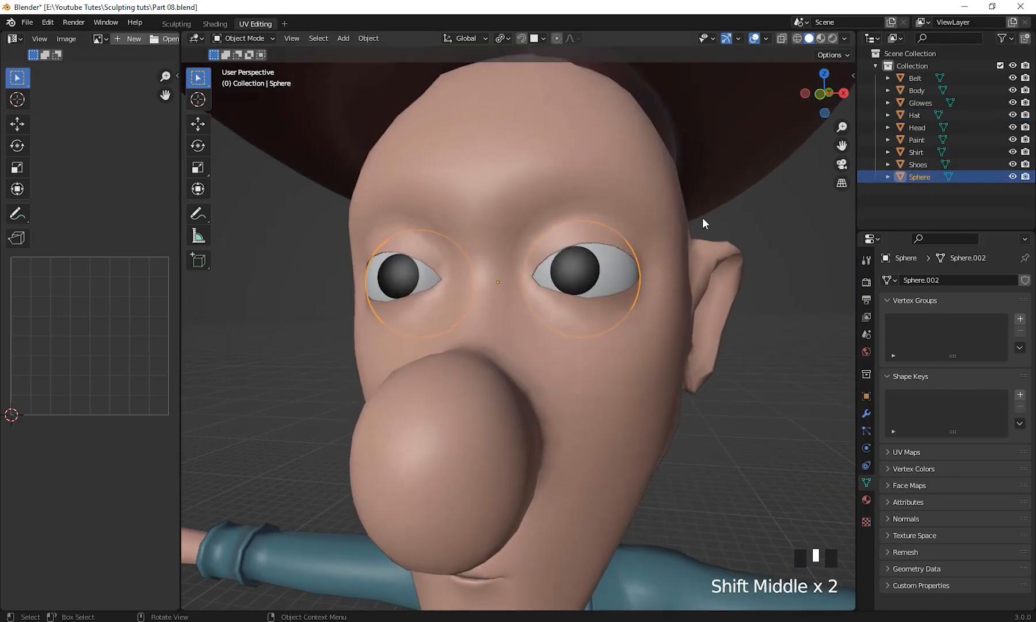
middle_drag(483, 276, 522, 276)
scroll(646, 283, down, 2)
middle_drag(645, 283, 684, 262)
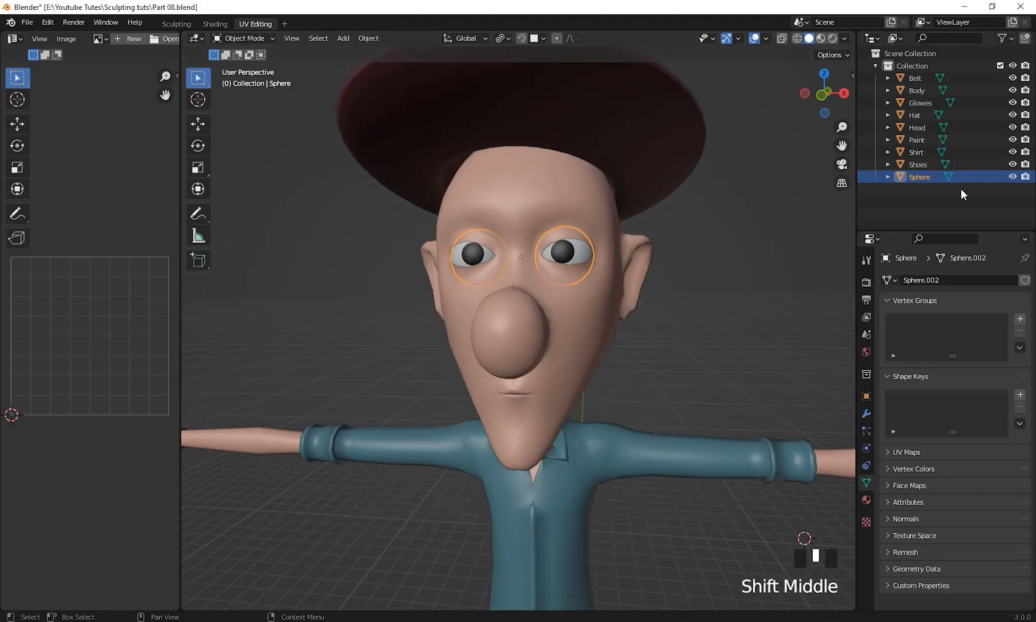
double_click(919, 176)
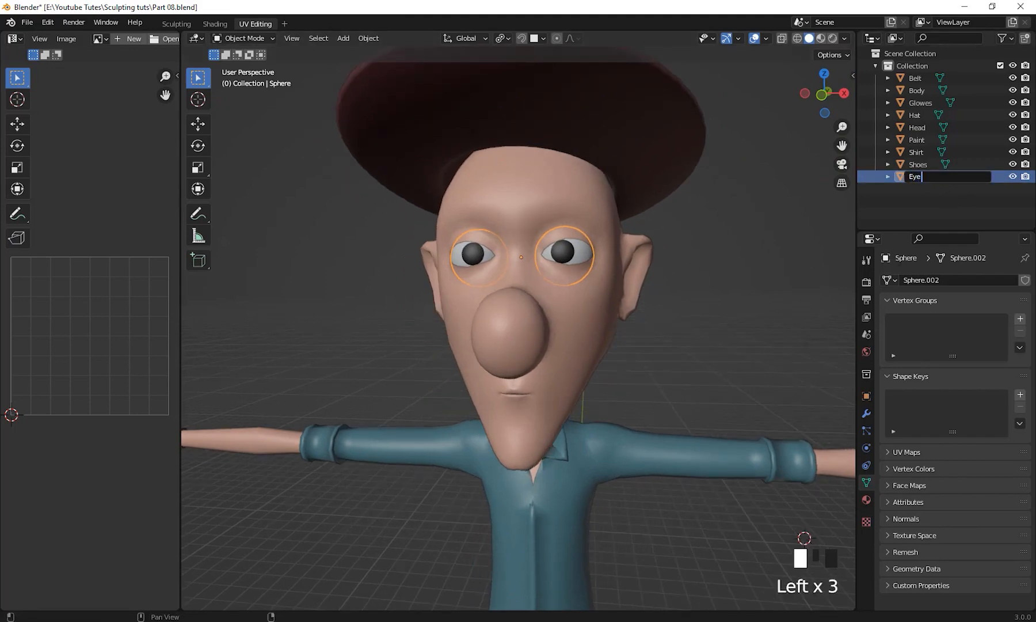
text(Eye Ball)
key(Return)
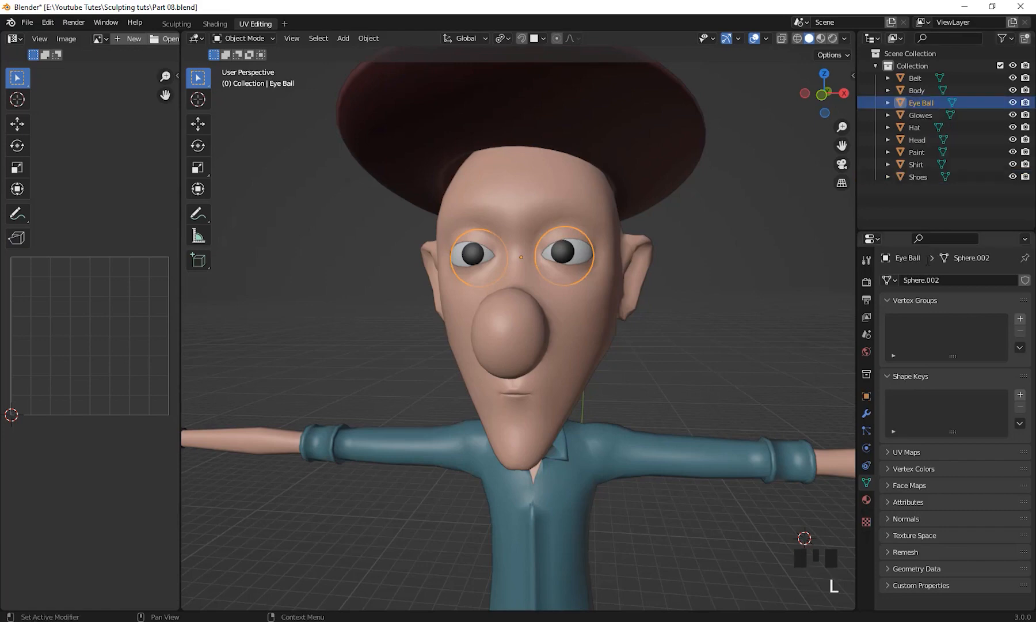
Rename the collection holding all the character parts as Char Mesh and collapse it in the outliner
shift+middle_drag(796, 271, 640, 267)
scroll(637, 324, down, 2)
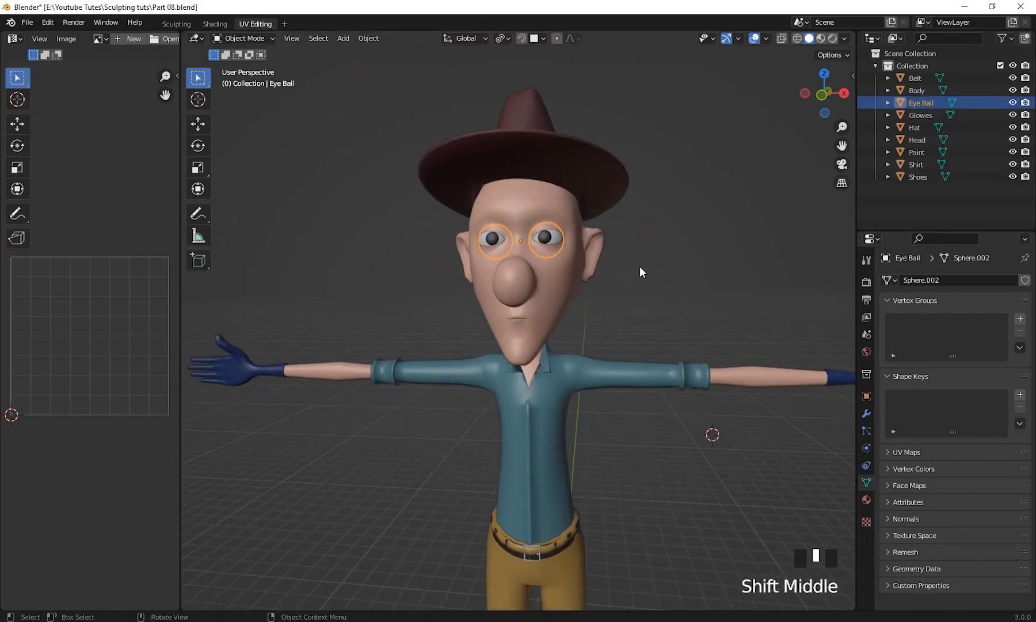
triple_click(915, 64)
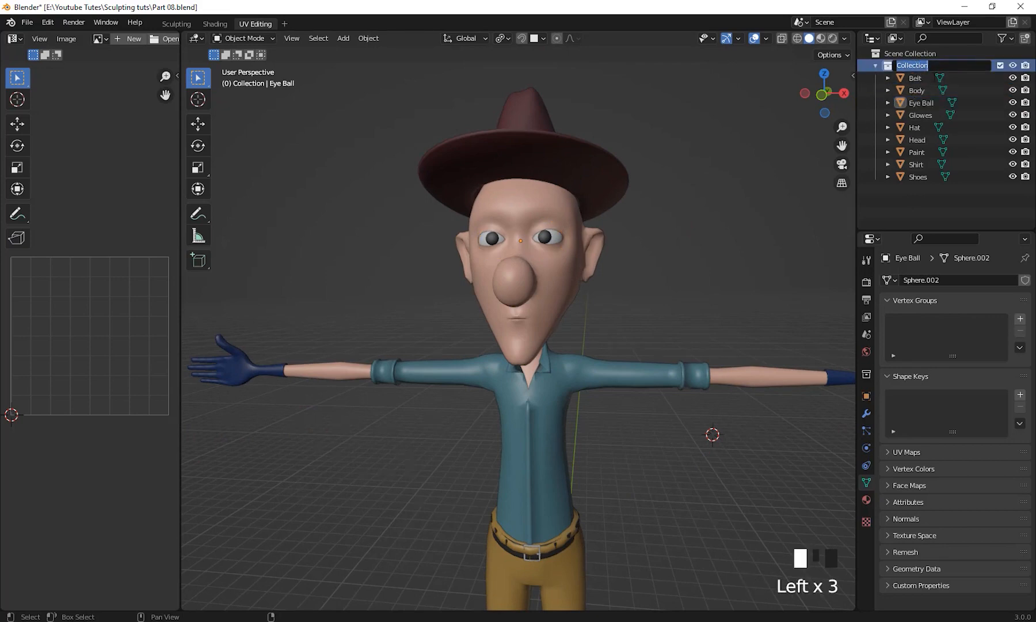
text(Char Mesh)
key(Return)
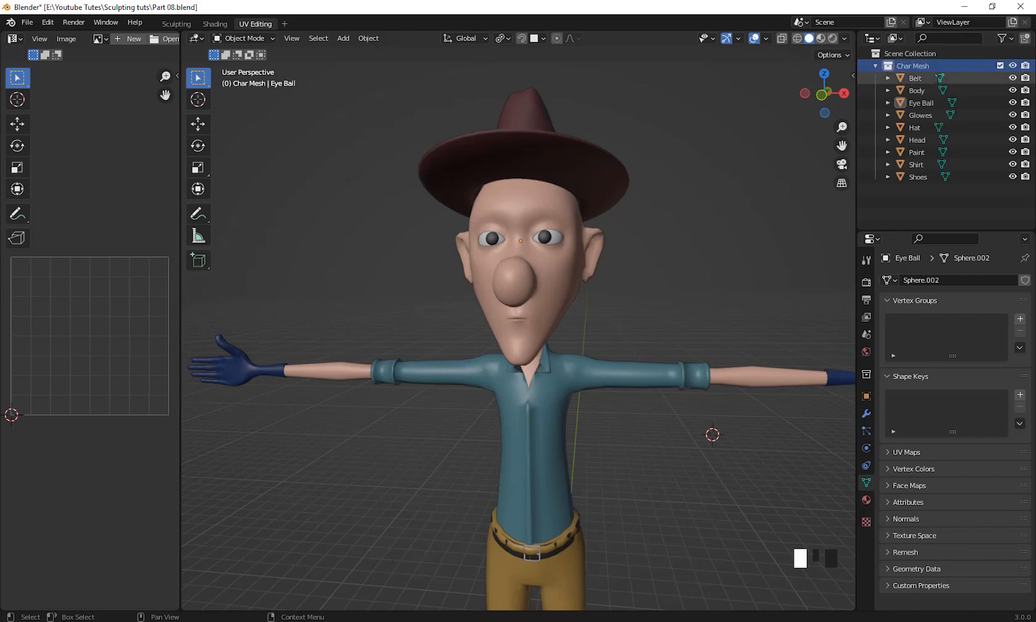
click(876, 66)
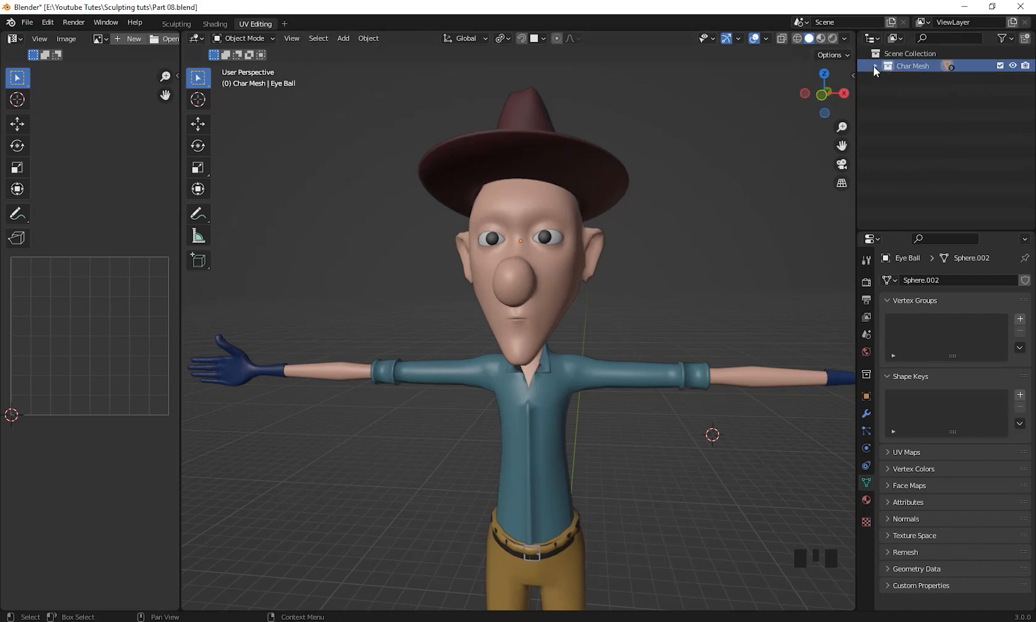
shift+middle_drag(641, 299, 648, 230)
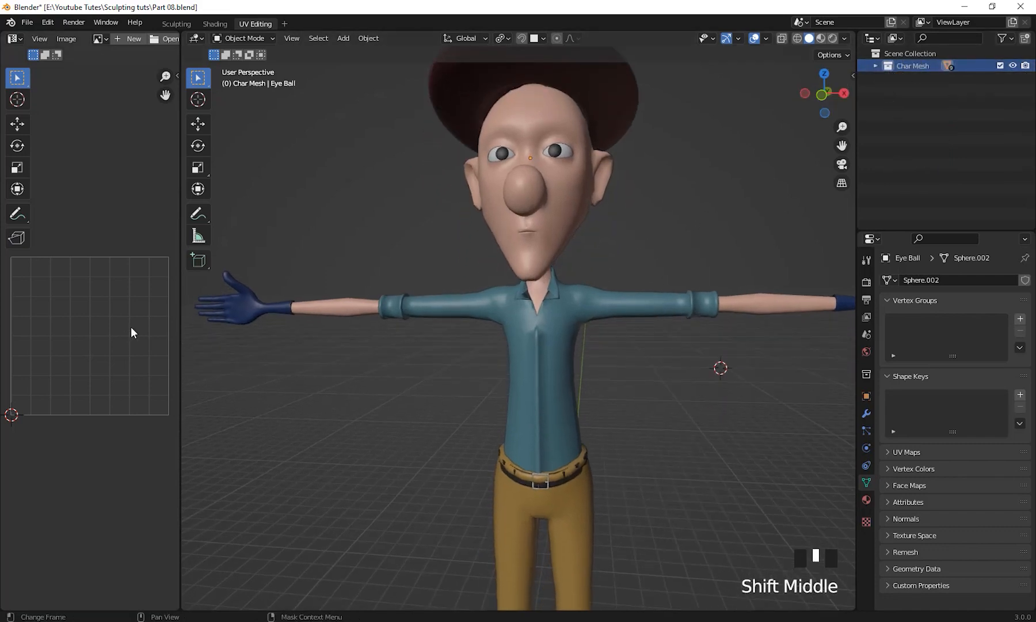
shift+middle_drag(699, 201, 686, 214)
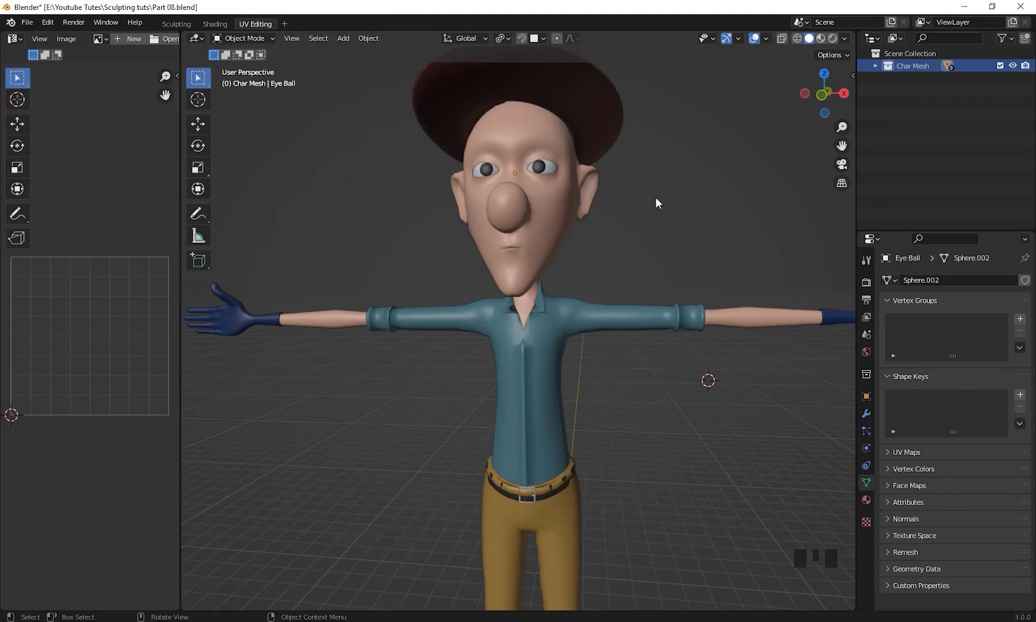
shift+middle_drag(585, 370, 629, 305)
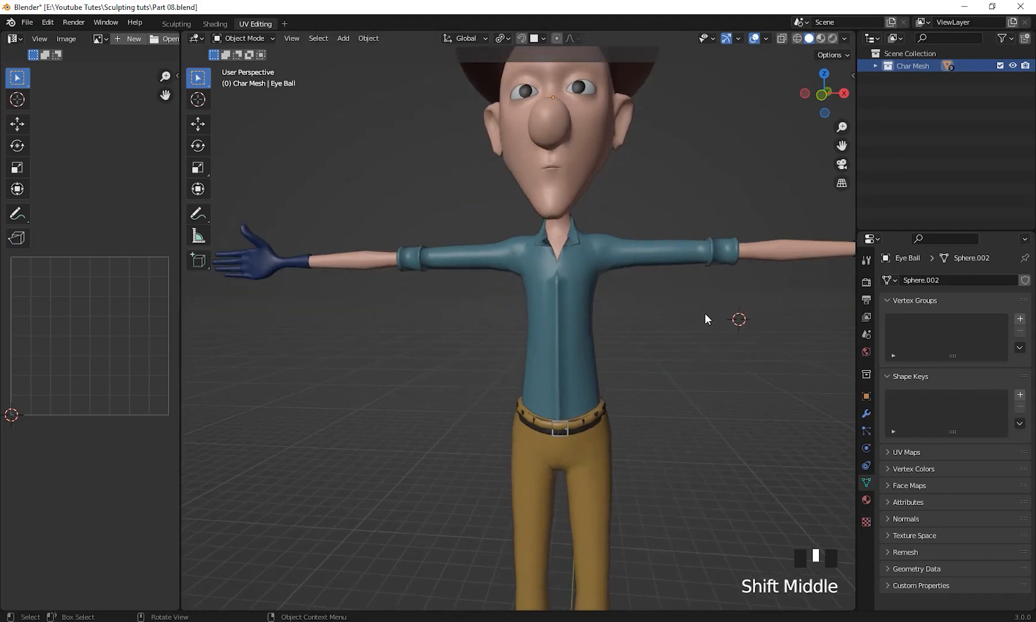
Select the character's shirt and open its mesh for editing in face mode with all faces selected
scroll(707, 318, up, 2)
shift+middle_drag(705, 316, 530, 285)
scroll(607, 367, down, 2)
click(530, 285)
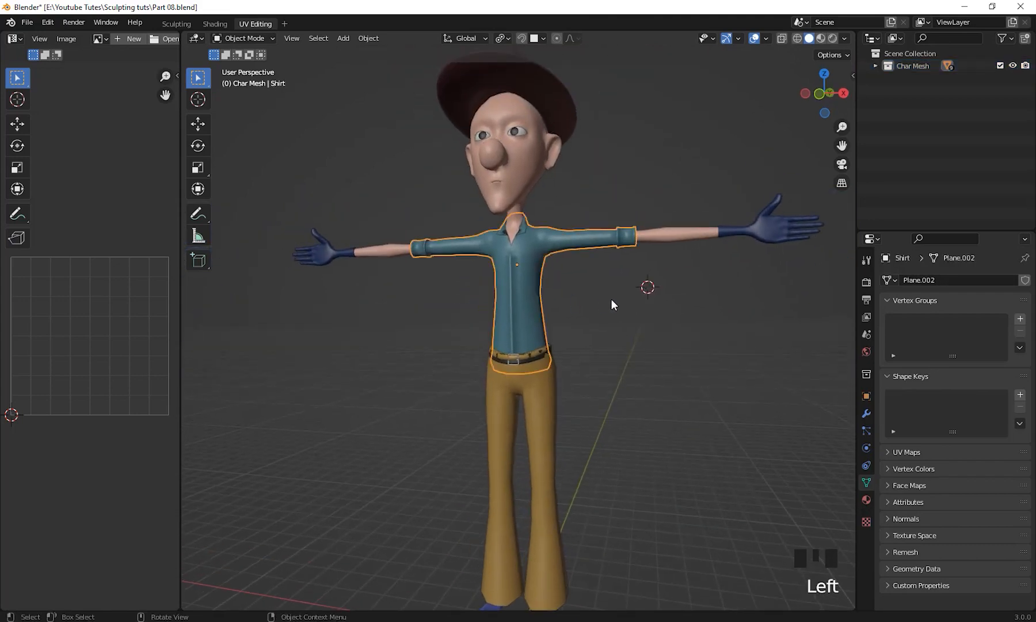
shift+middle_drag(611, 299, 604, 287)
shift+middle_drag(328, 123, 328, 122)
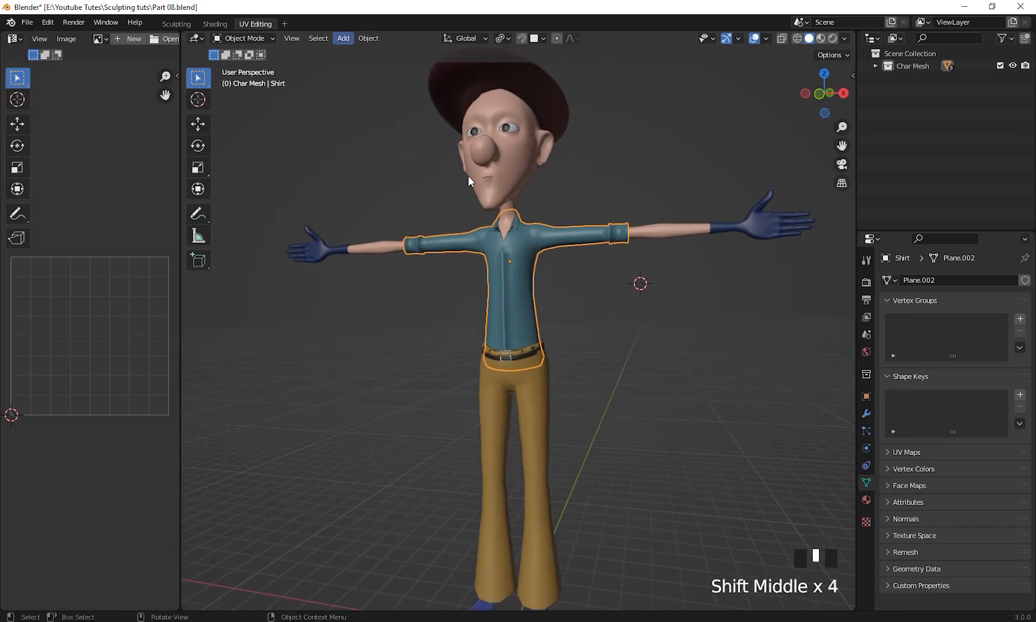
shift+middle_drag(637, 316, 583, 326)
scroll(627, 328, up, 2)
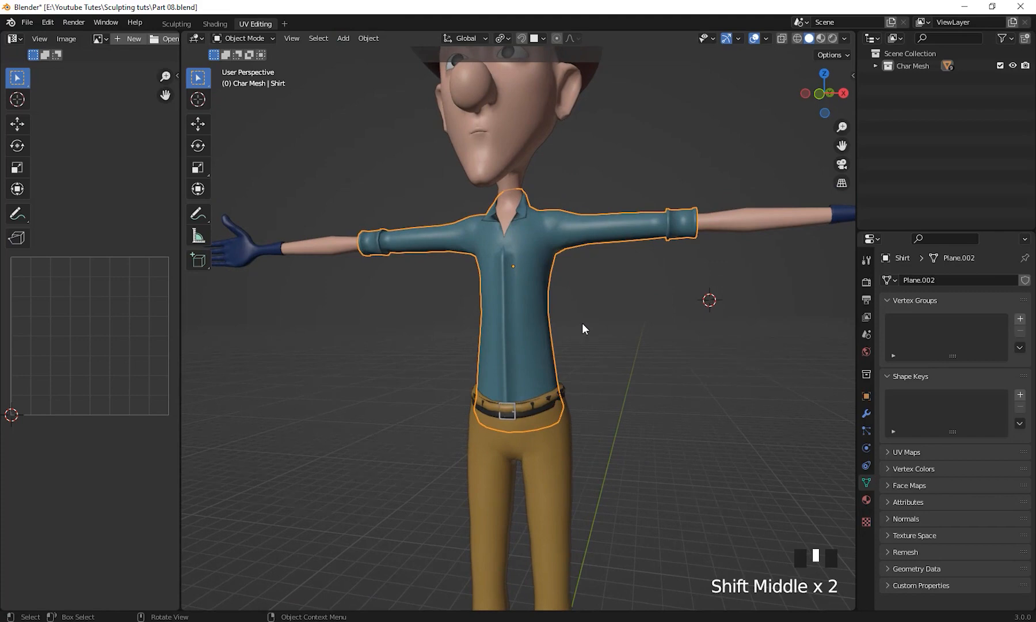
key(Tab)
shift+middle_drag(543, 288, 627, 326)
key(3)
key(a)
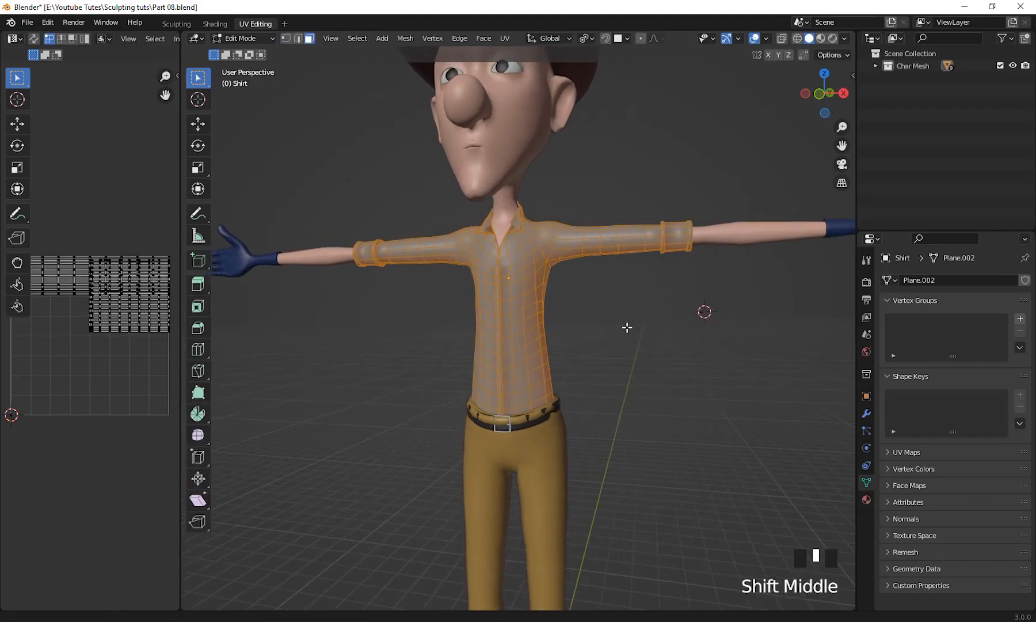
shift+middle_drag(712, 307, 661, 311)
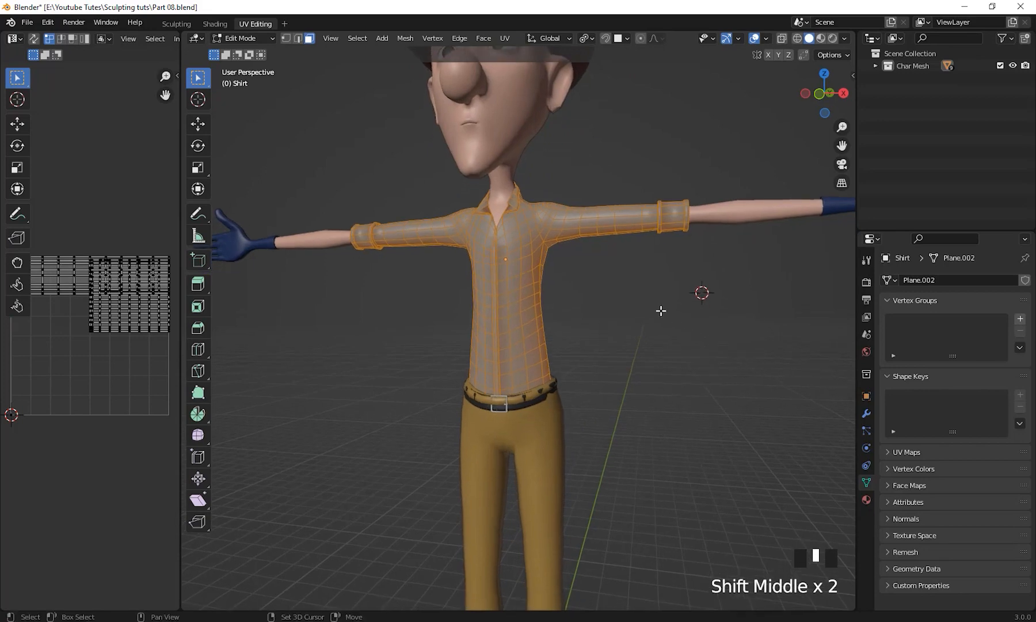
Recalculate the shirt's normals to the outside, return to object mode and clear the selection
click(401, 40)
mouse_move(430, 260)
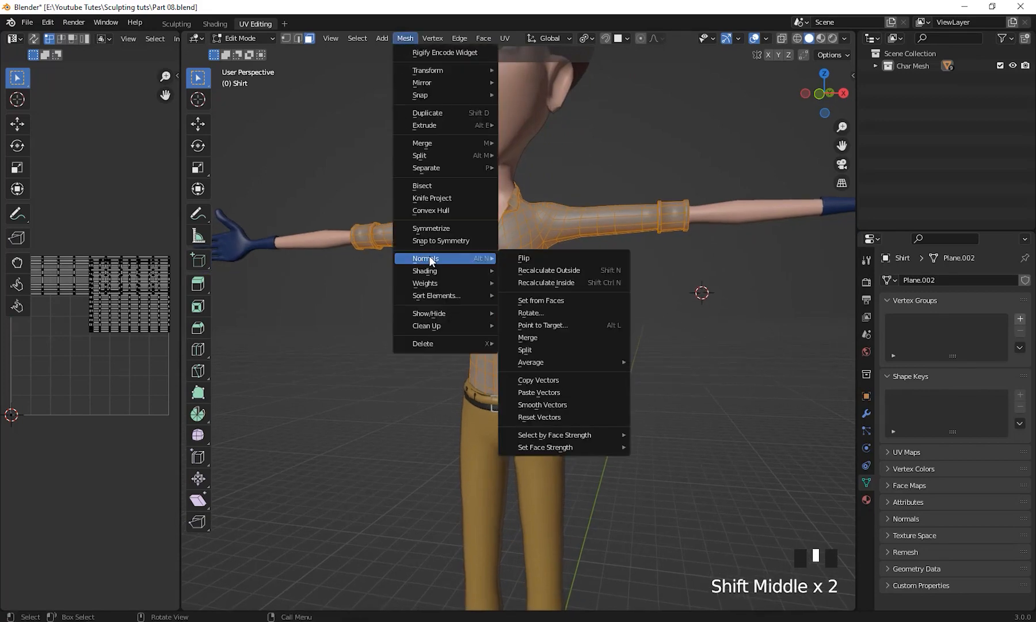
click(548, 266)
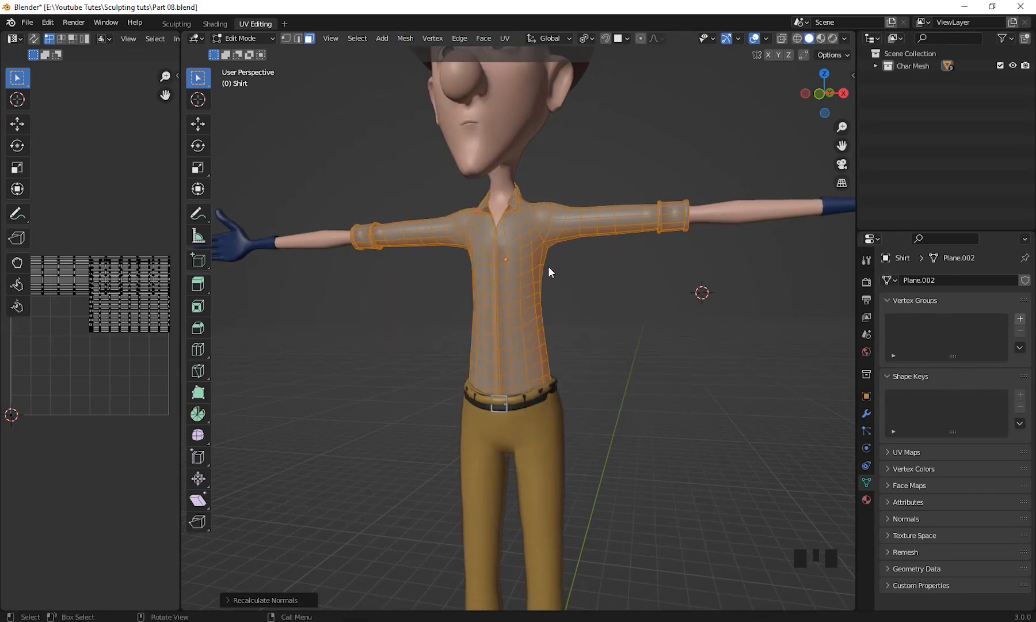
shift+middle_drag(568, 289, 597, 222)
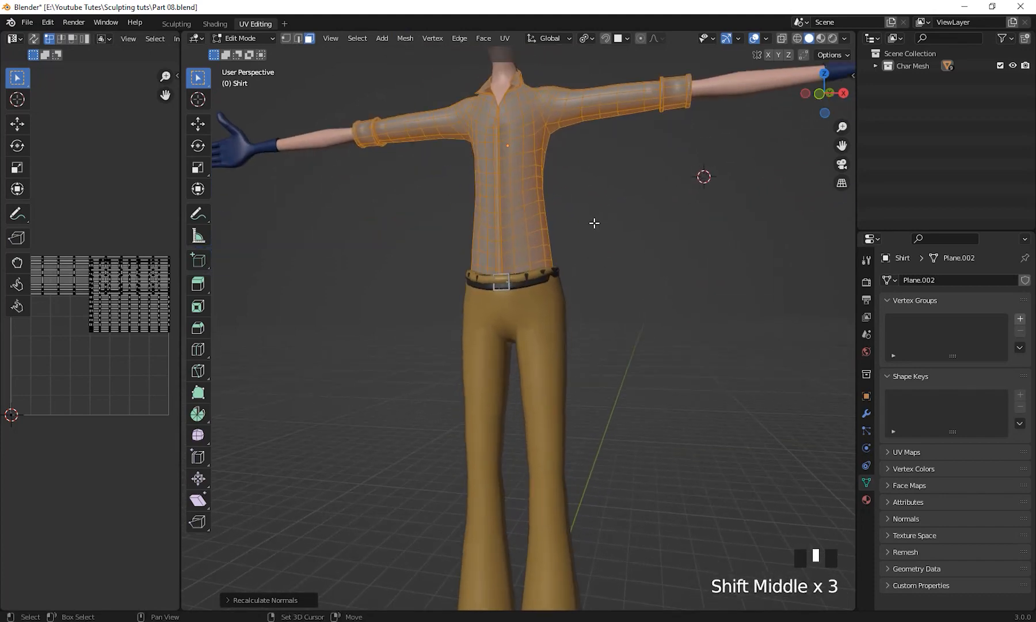
key(Tab)
click(615, 298)
shift+middle_drag(615, 298, 590, 370)
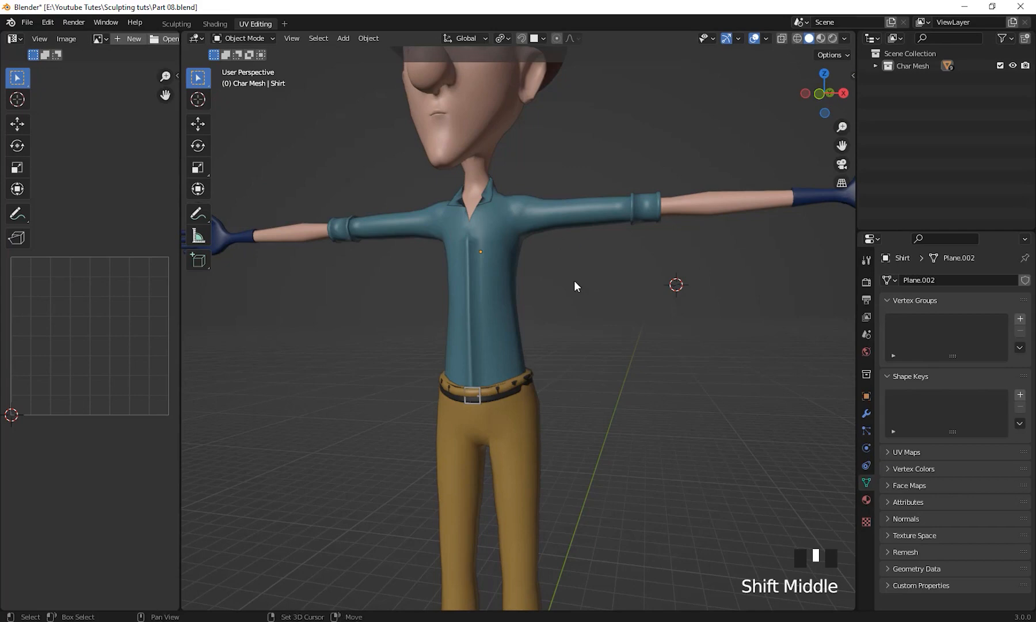
Select the character's arms and open their mesh for editing with all faces selected
shift+middle_drag(574, 280, 650, 278)
click(650, 277)
shift+middle_drag(625, 323, 643, 304)
scroll(633, 313, up, 3)
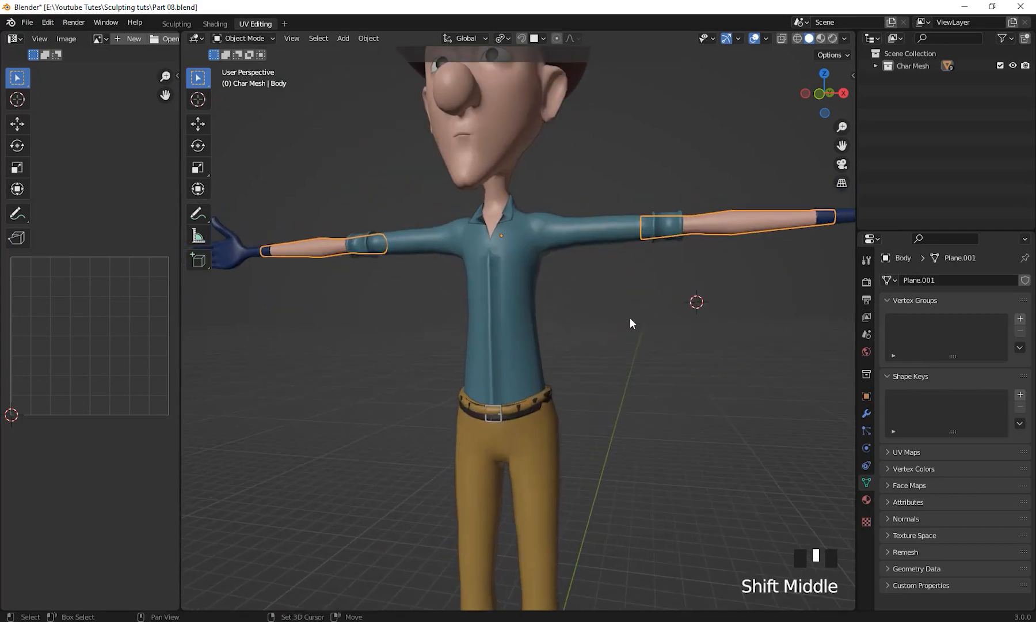
key(Tab)
key(a)
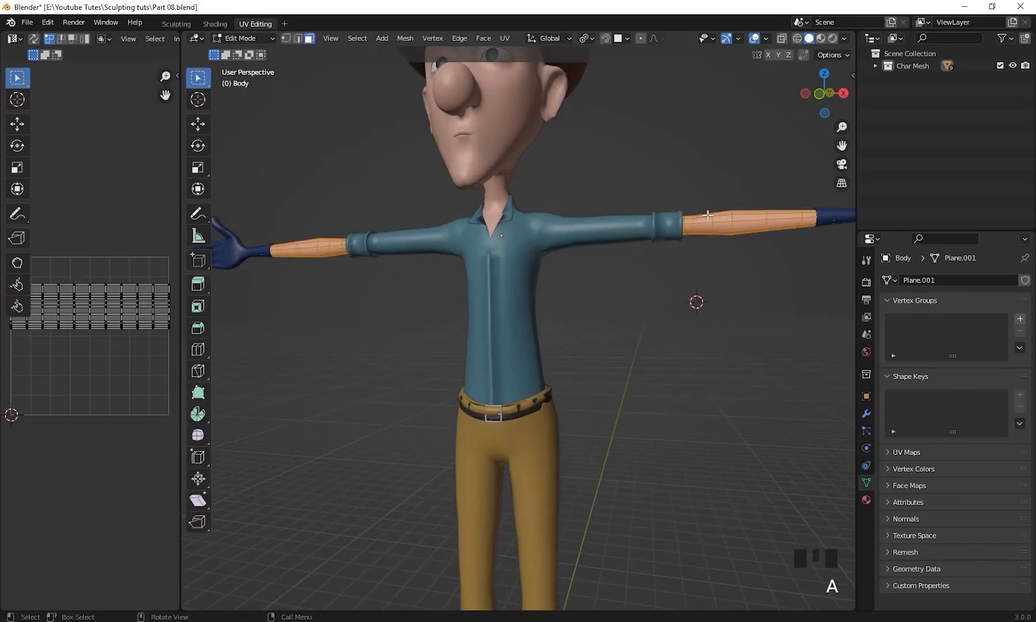
Recalculate the arm mesh's normals to the outside, return to object mode and clear the selection
click(406, 38)
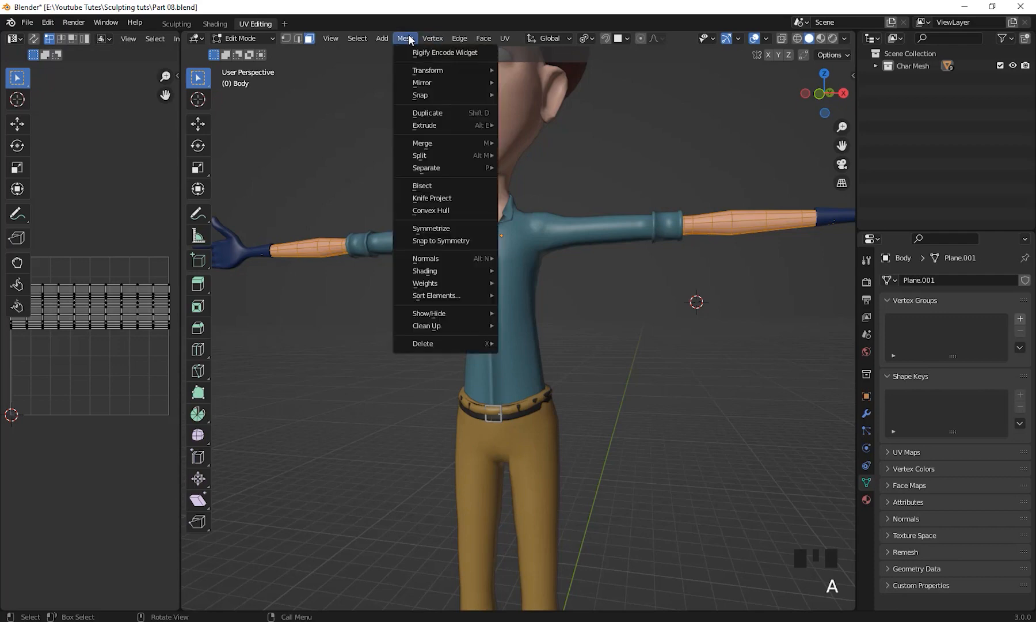
mouse_move(453, 258)
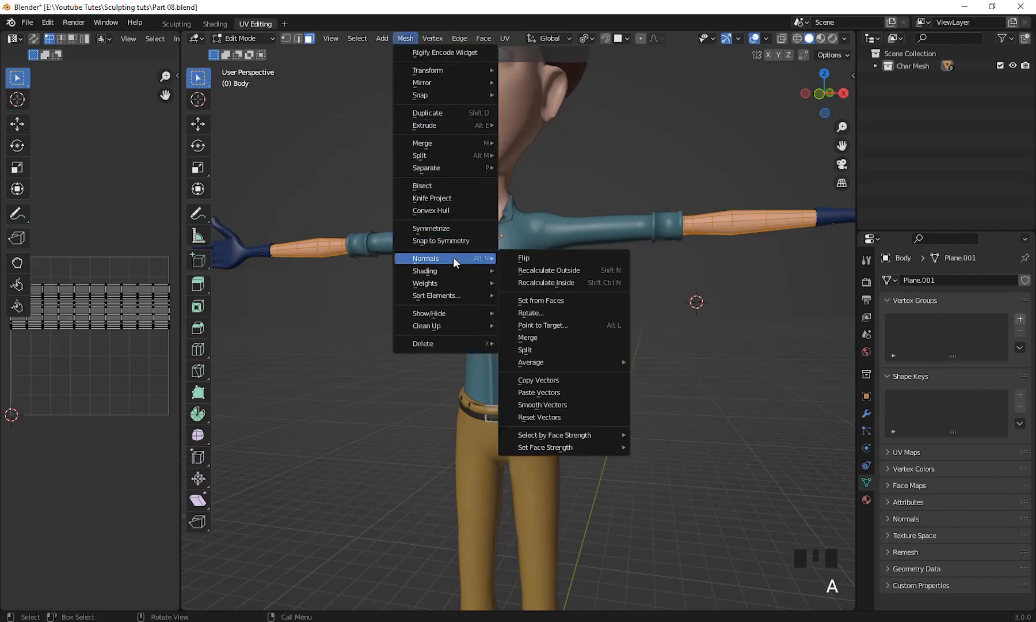
click(568, 269)
shift+middle_drag(570, 320, 573, 382)
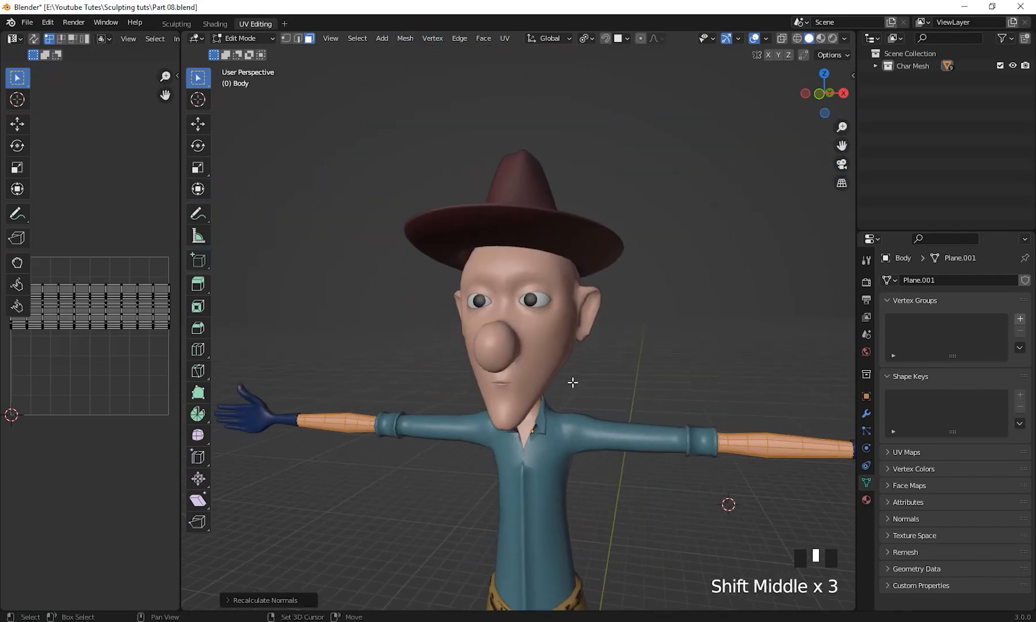
key(Tab)
click(718, 377)
Select the character's head and recalculate the normals of all its faces to the outside
click(626, 349)
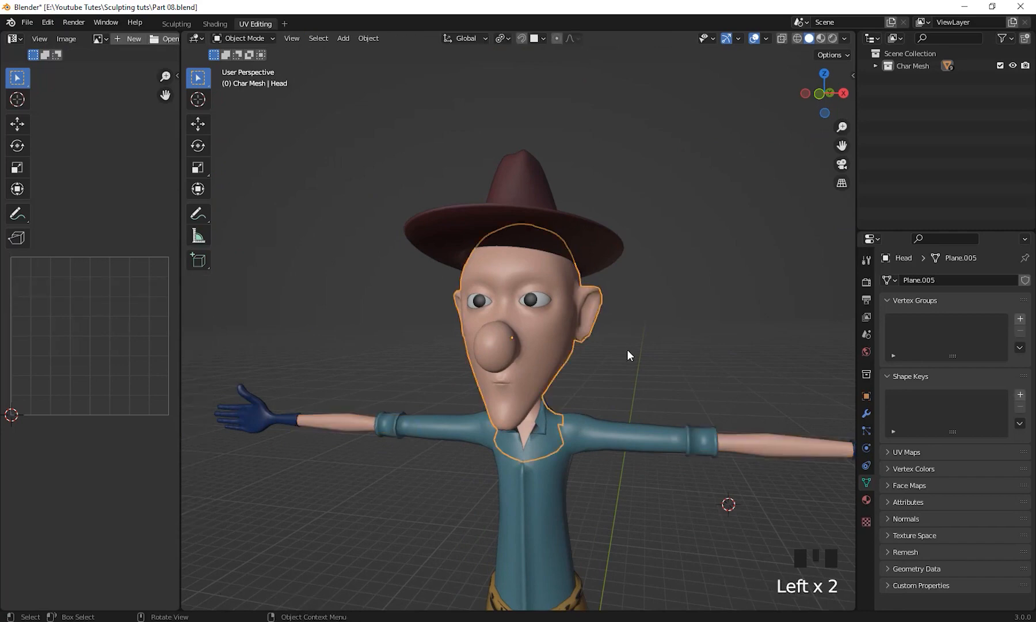
shift+middle_drag(639, 350, 640, 328)
key(Tab)
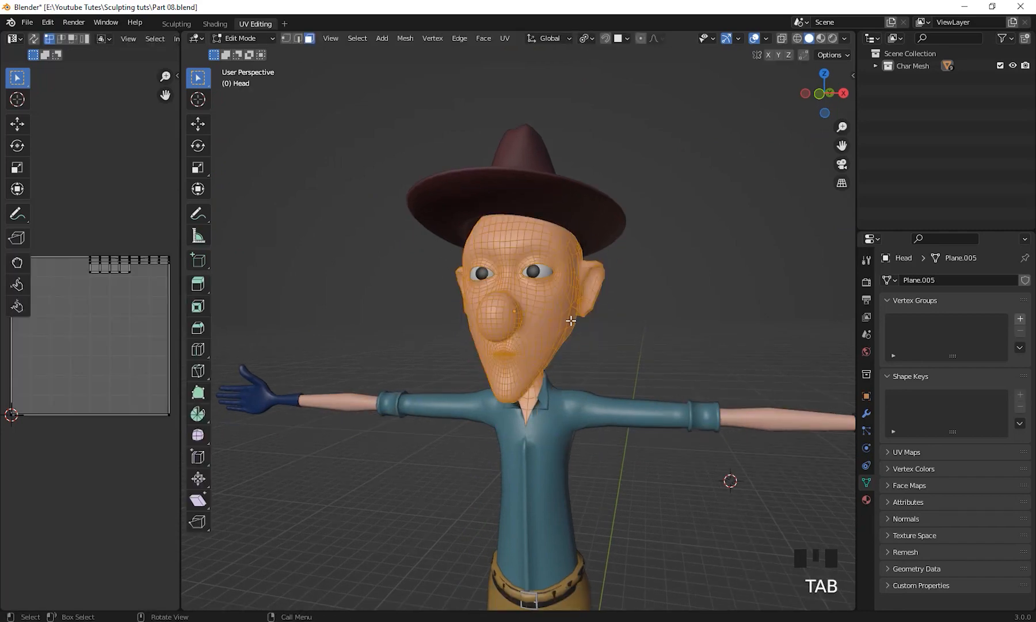
click(397, 39)
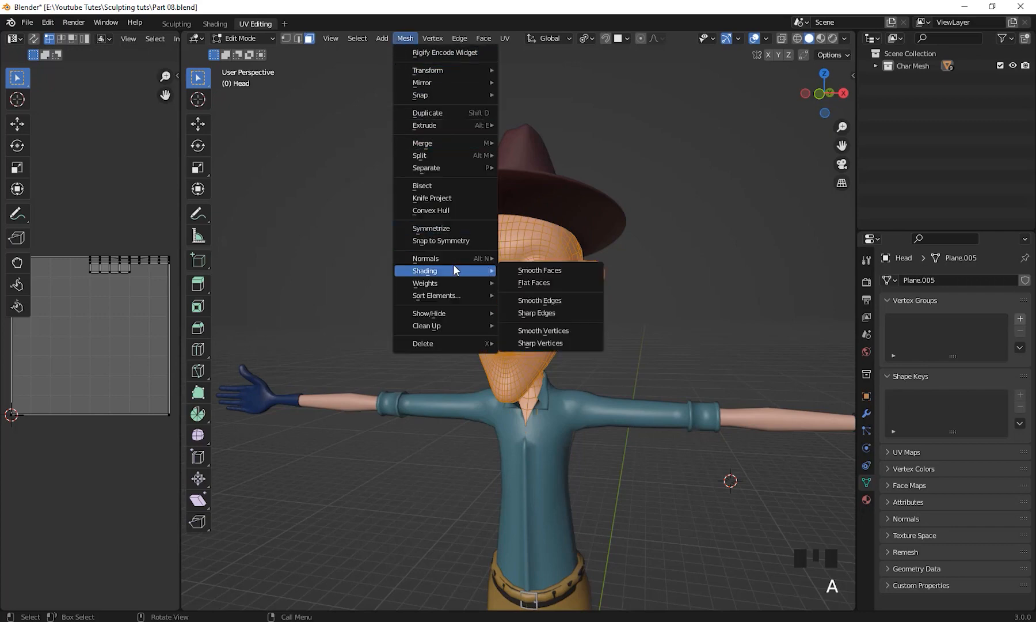
mouse_move(459, 256)
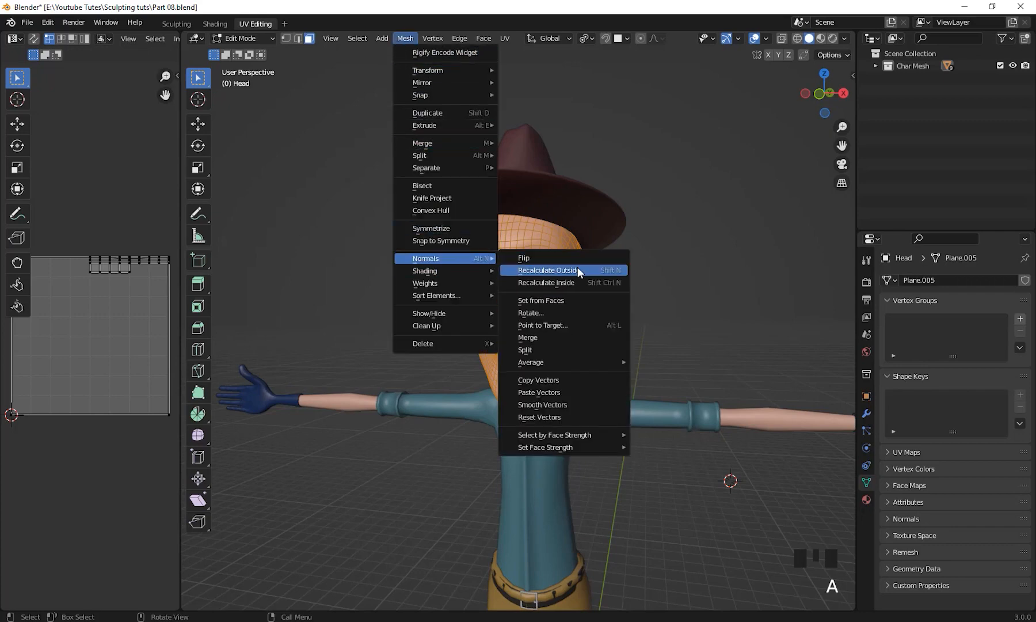
click(577, 266)
Display the face normals on the head mesh and examine their direction from several sides
shift+middle_drag(636, 295, 655, 277)
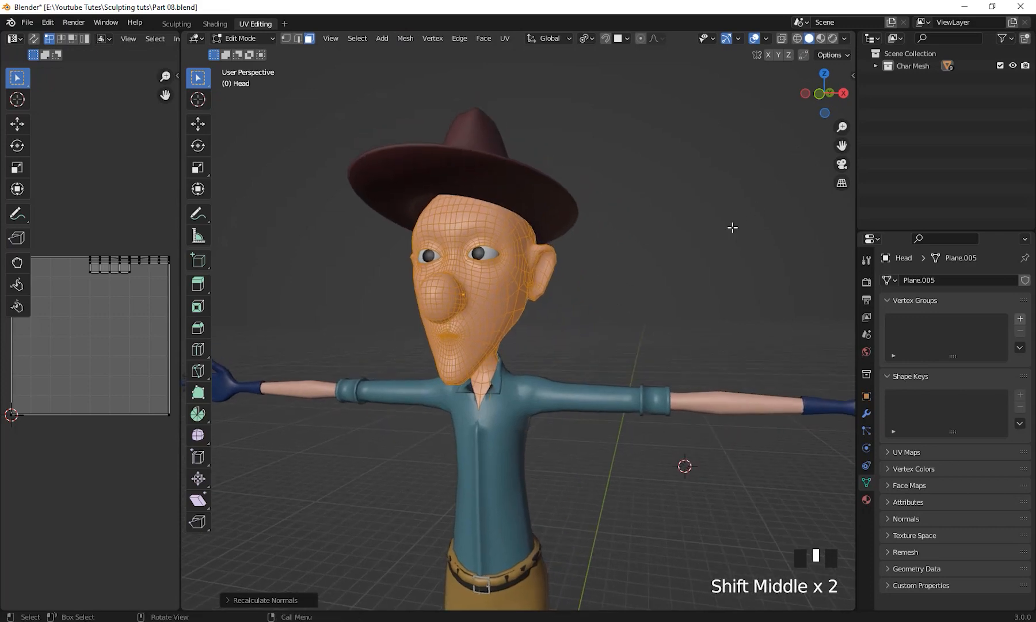
shift+middle_drag(731, 226, 748, 216)
click(853, 76)
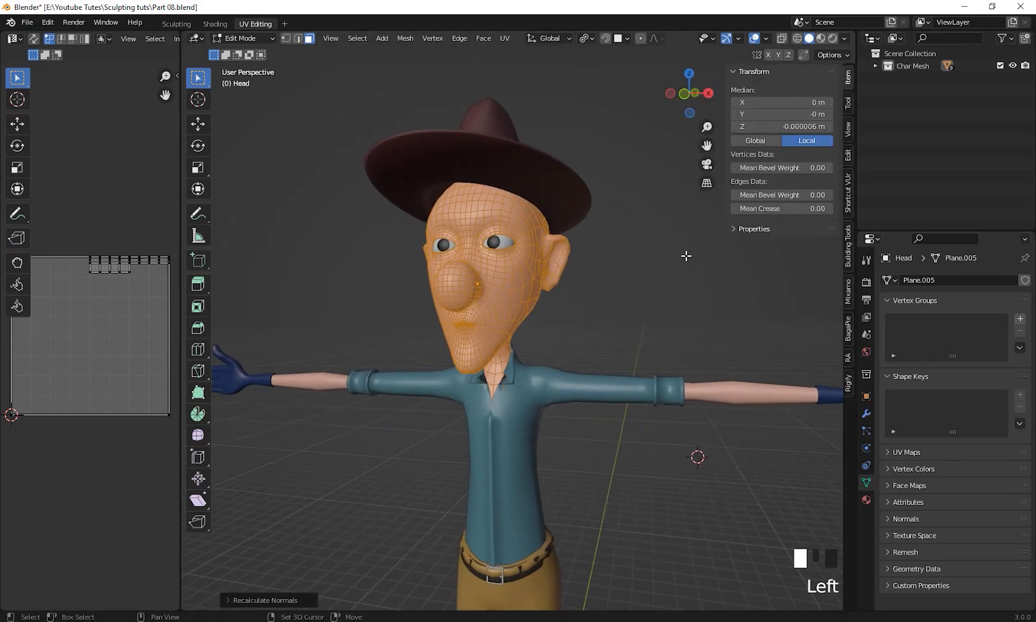
shift+middle_drag(685, 255, 682, 235)
click(764, 38)
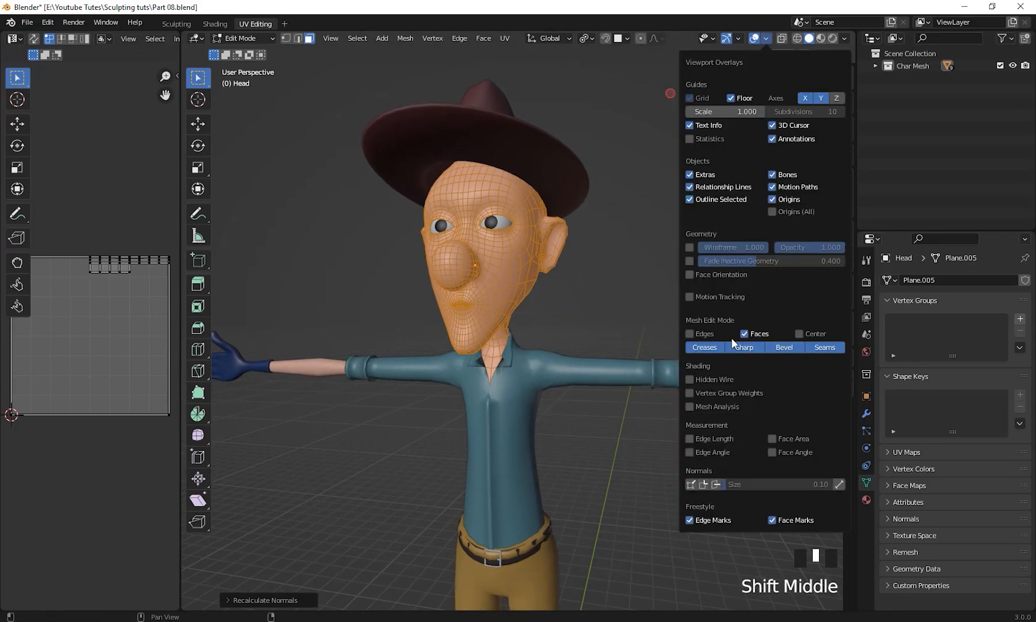
click(716, 484)
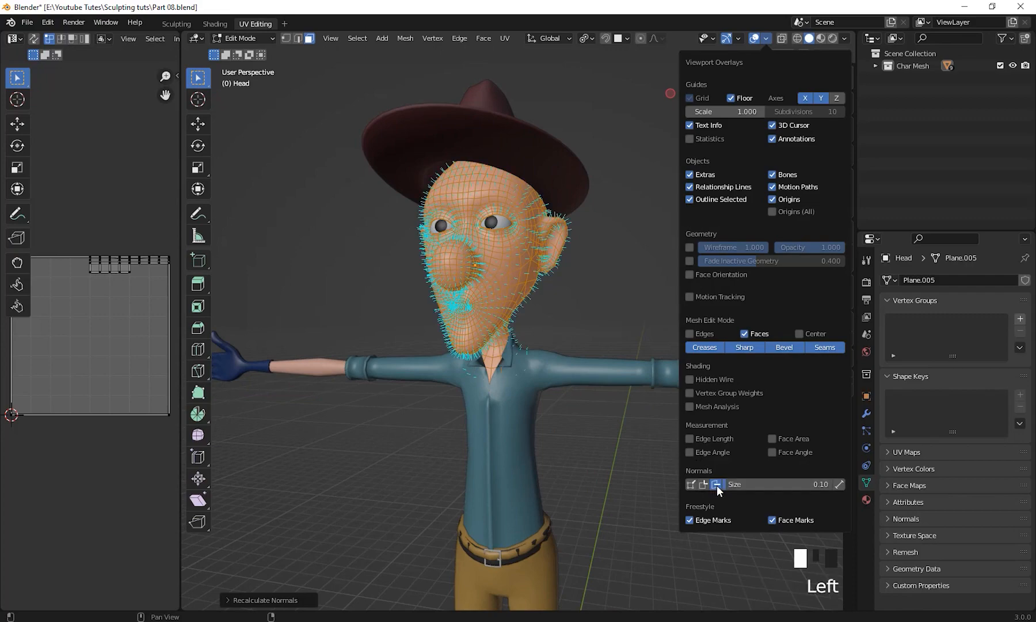
middle_drag(490, 324, 752, 321)
scroll(597, 326, up, 3)
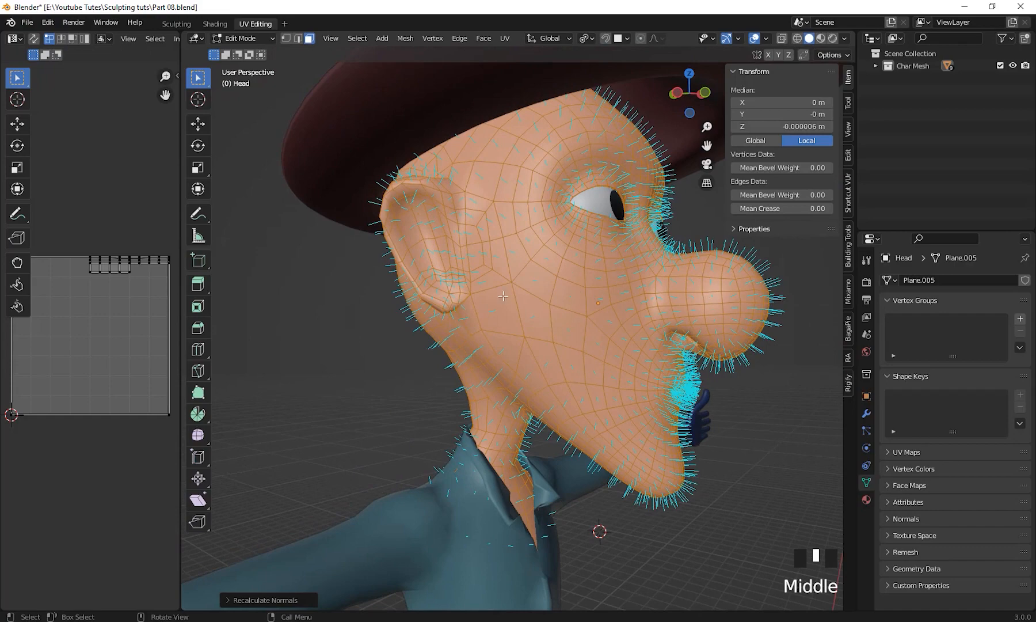
scroll(689, 450, down, 2)
middle_drag(689, 450, 829, 58)
Hide the face normals display, return to object mode and deselect the head
click(767, 39)
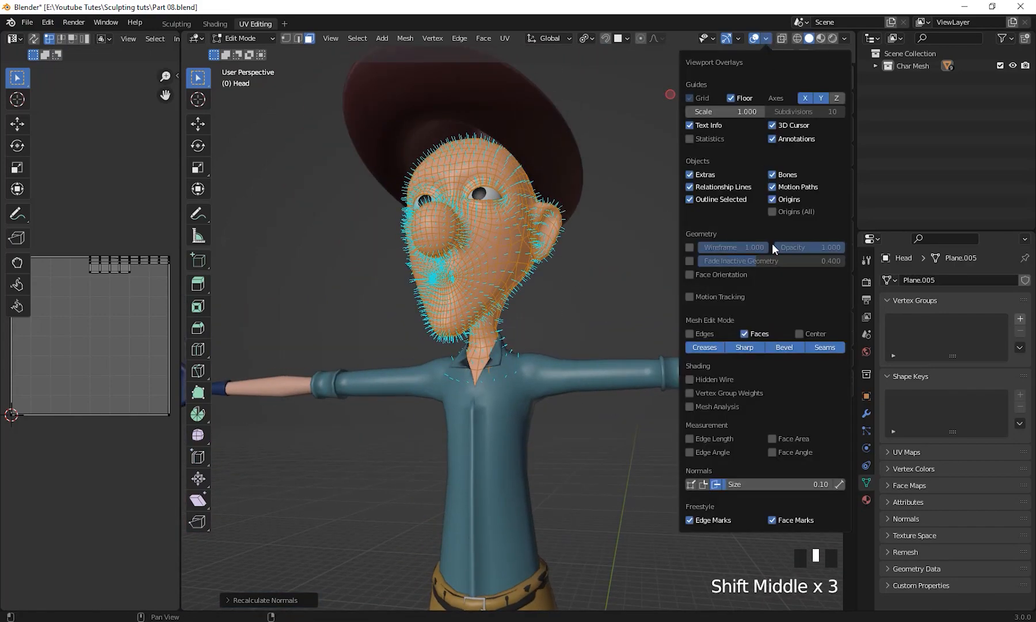
click(716, 485)
scroll(575, 345, down, 2)
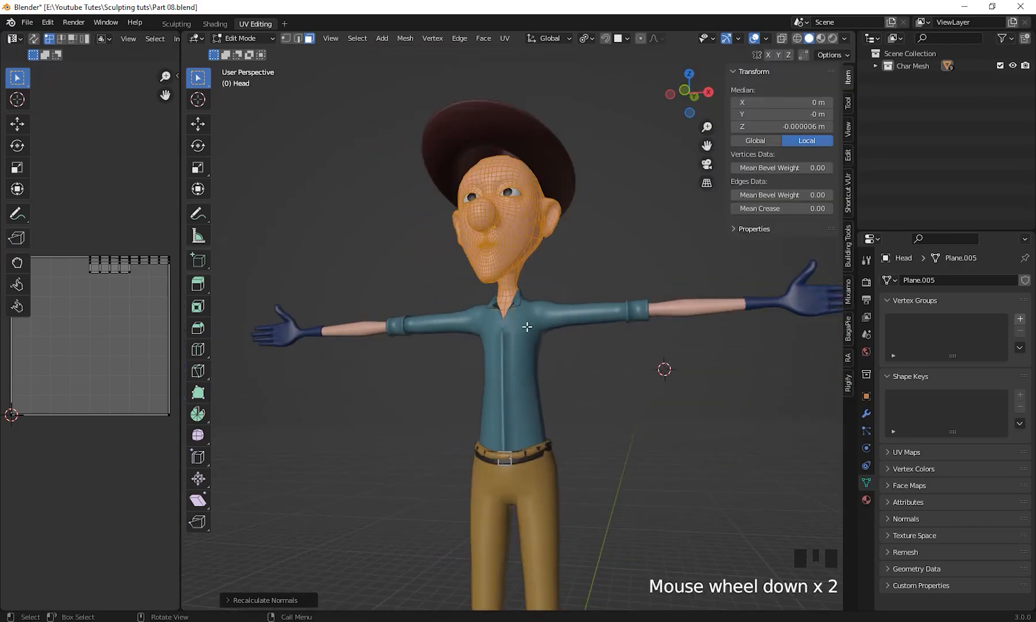
shift+middle_drag(702, 322, 708, 377)
key(Tab)
click(707, 376)
Select the character's pants and hide the 3D viewport's transform sidebar
scroll(553, 415, down, 2)
shift+middle_drag(553, 415, 558, 311)
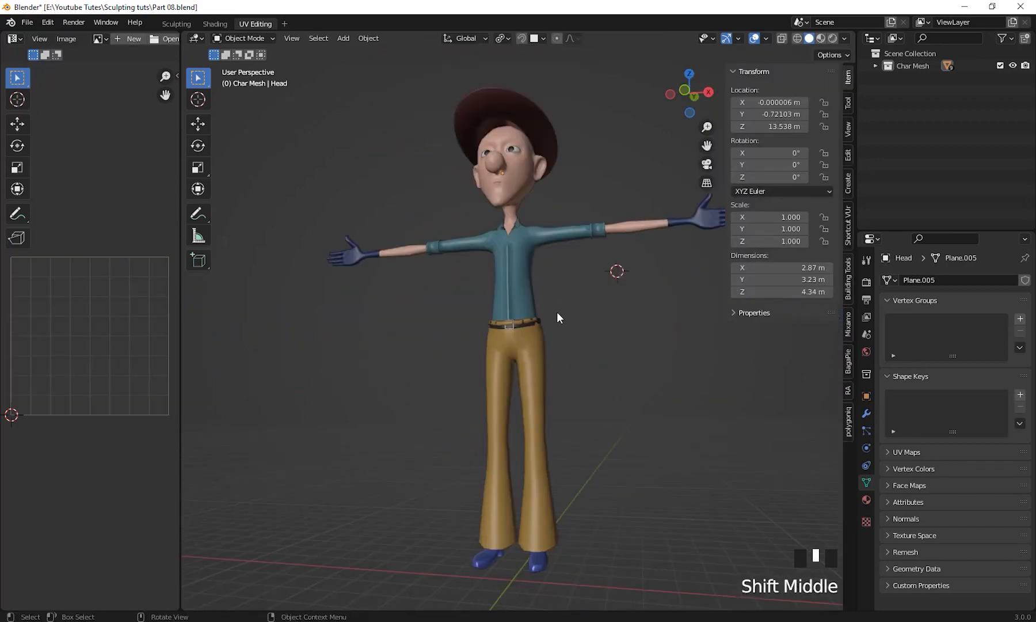
scroll(546, 345, up, 3)
shift+middle_drag(526, 399, 501, 333)
click(504, 336)
scroll(641, 322, down, 2)
middle_drag(640, 321, 643, 391)
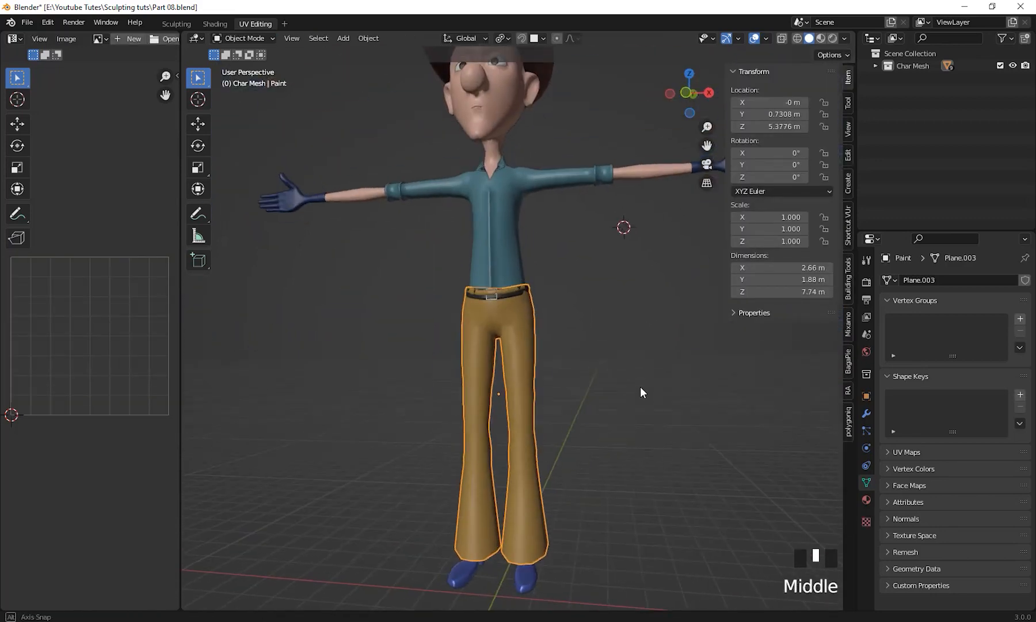
scroll(643, 374, up, 2)
shift+middle_drag(643, 350, 612, 326)
scroll(629, 315, down, 1)
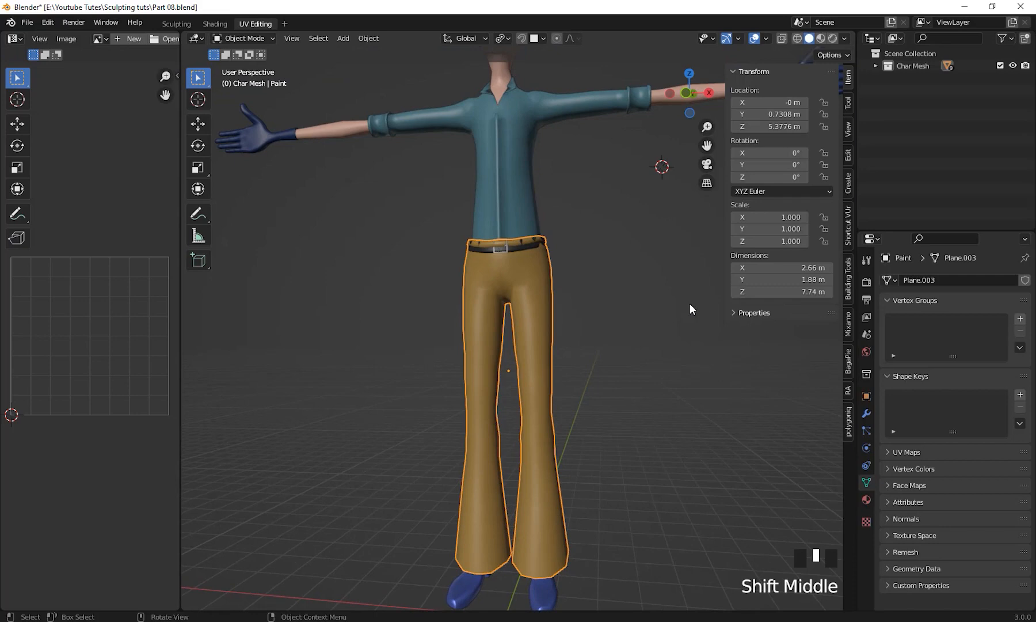
key(n)
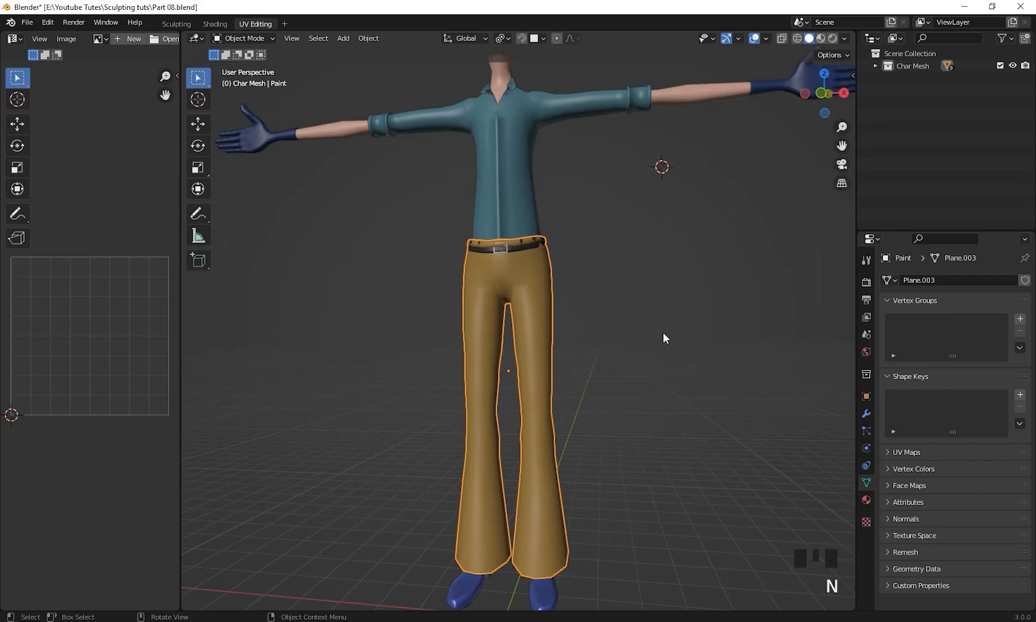
Open the pants mesh for editing and select all of its faces to examine their current UV layout
shift+middle_drag(665, 334, 700, 351)
key(Tab)
middle_drag(636, 342, 585, 341)
key(a)
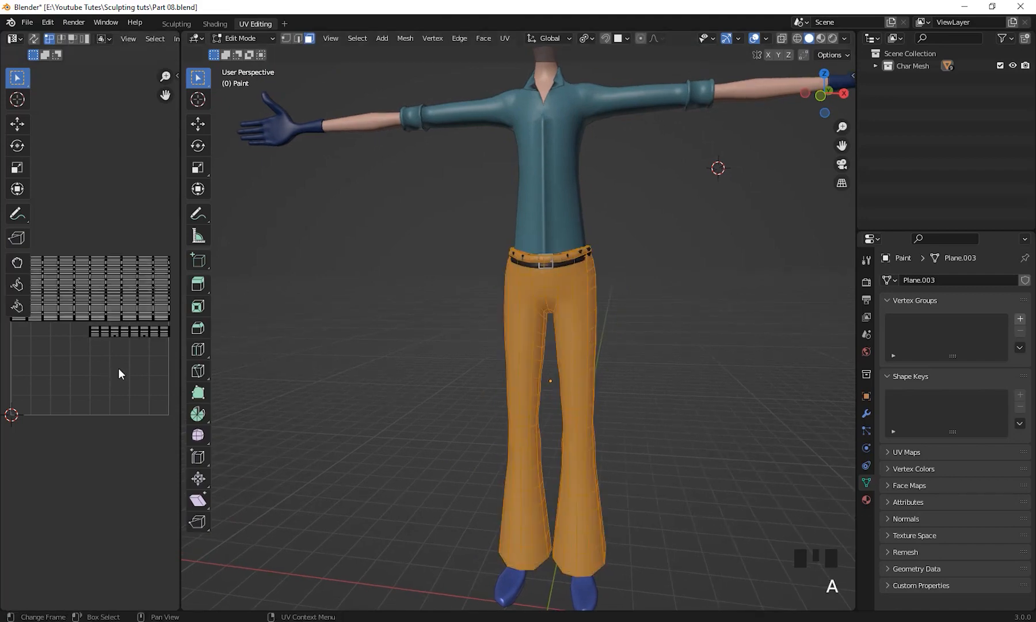
shift+middle_drag(654, 354, 672, 366)
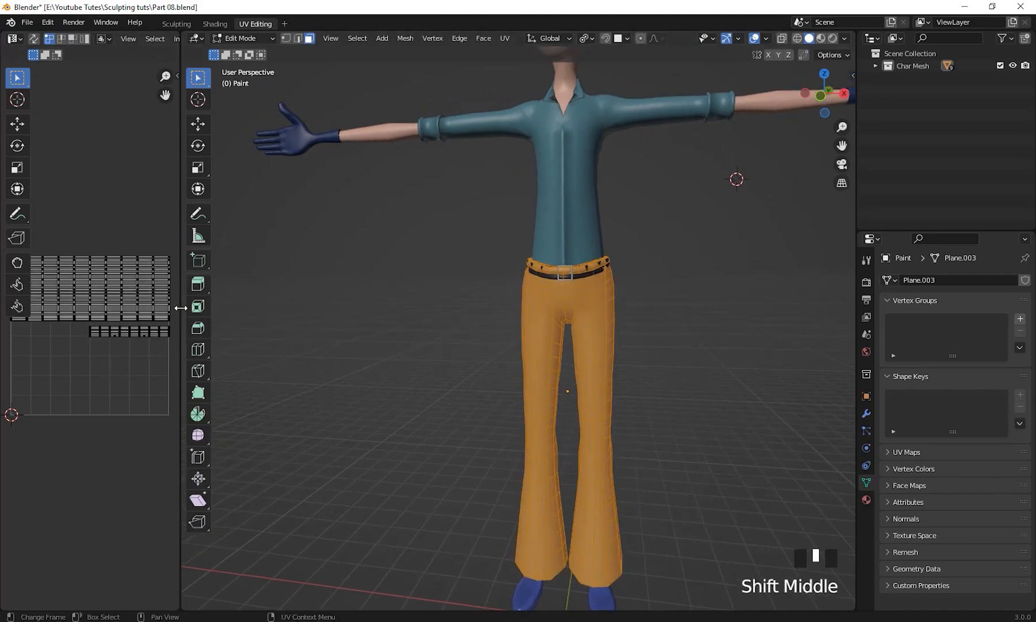
Widen the UV editor to nearly match the 3D viewport's width, return to object mode and deselect the pants
click(175, 307)
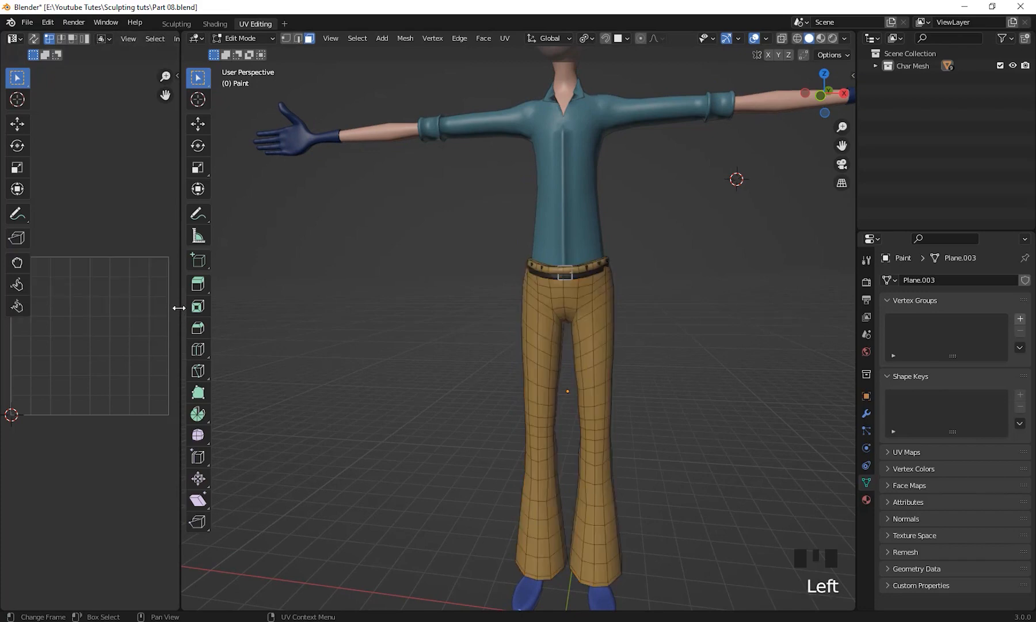
drag(179, 308, 237, 335)
shift+middle_drag(464, 264, 394, 356)
scroll(337, 386, down, 2)
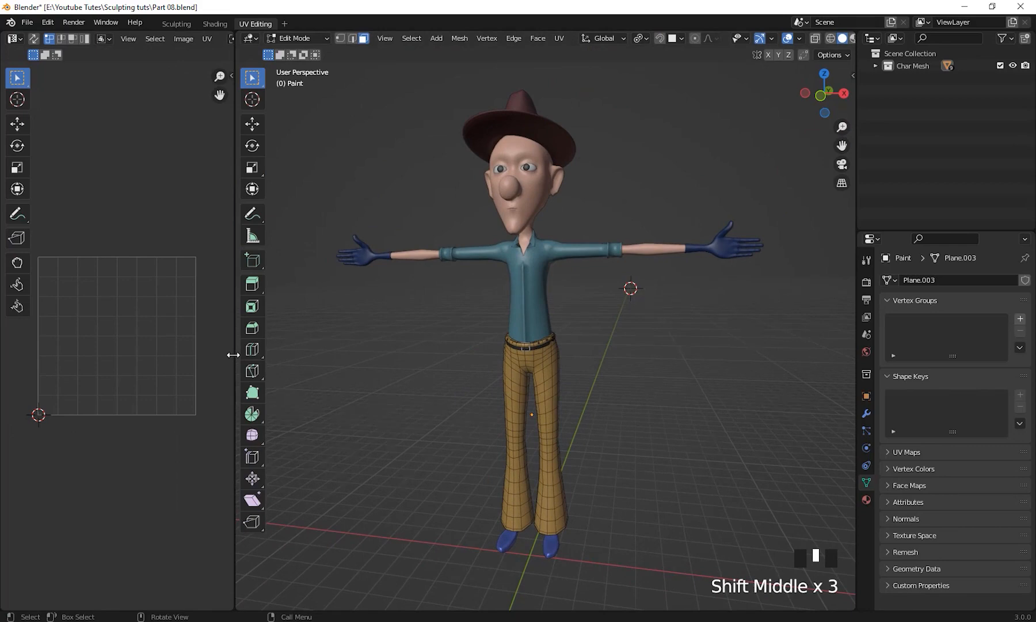
drag(234, 355, 390, 354)
shift+middle_drag(403, 368, 636, 349)
scroll(479, 402, up, 2)
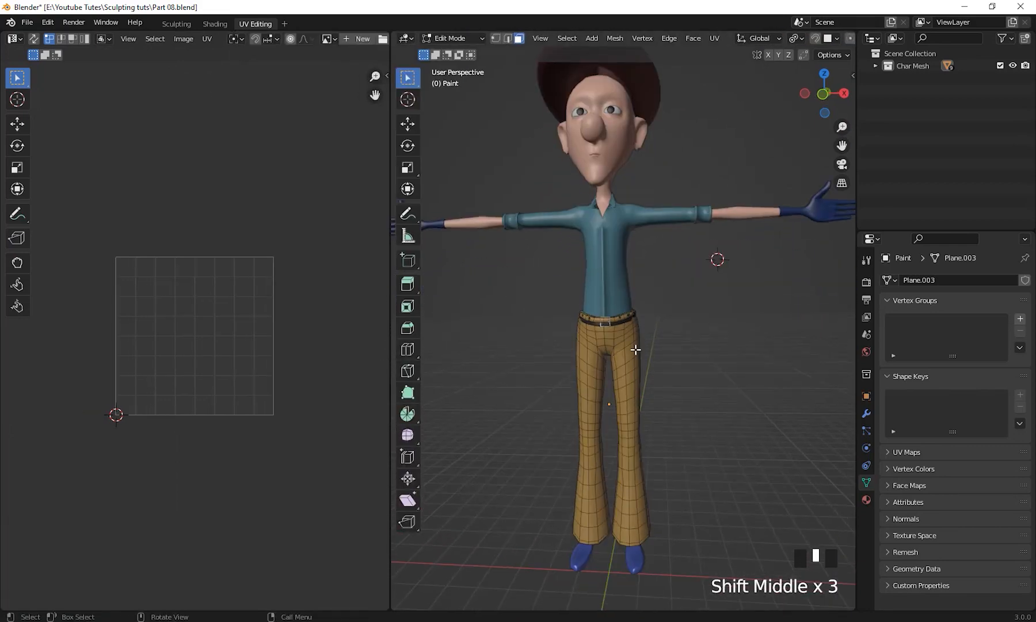
click(582, 240)
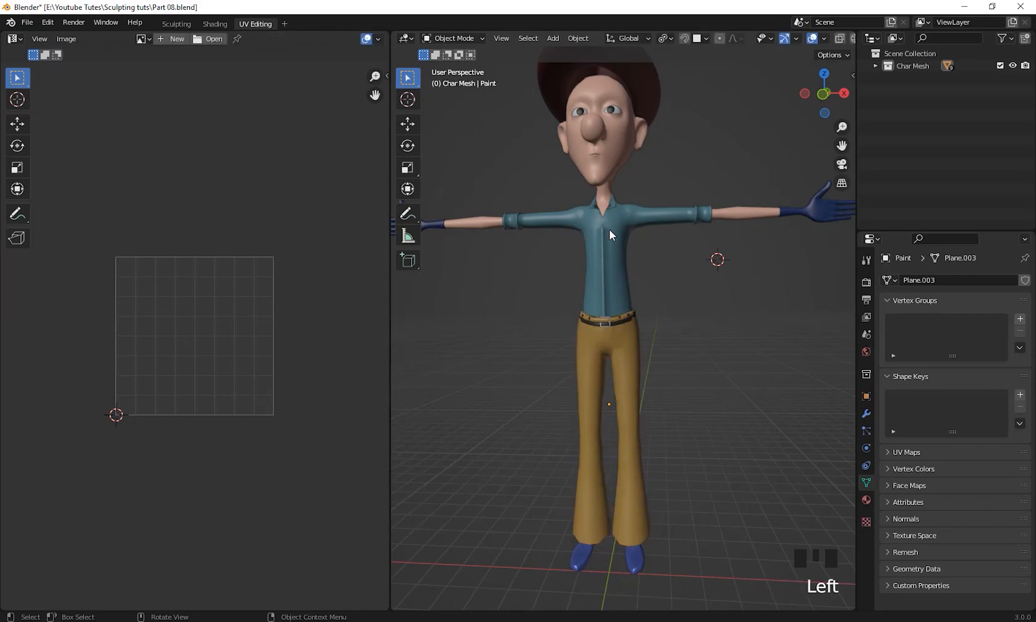
Select the character's head and slightly widen the 3D viewport to give it more room
click(609, 233)
shift+middle_drag(656, 338, 541, 291)
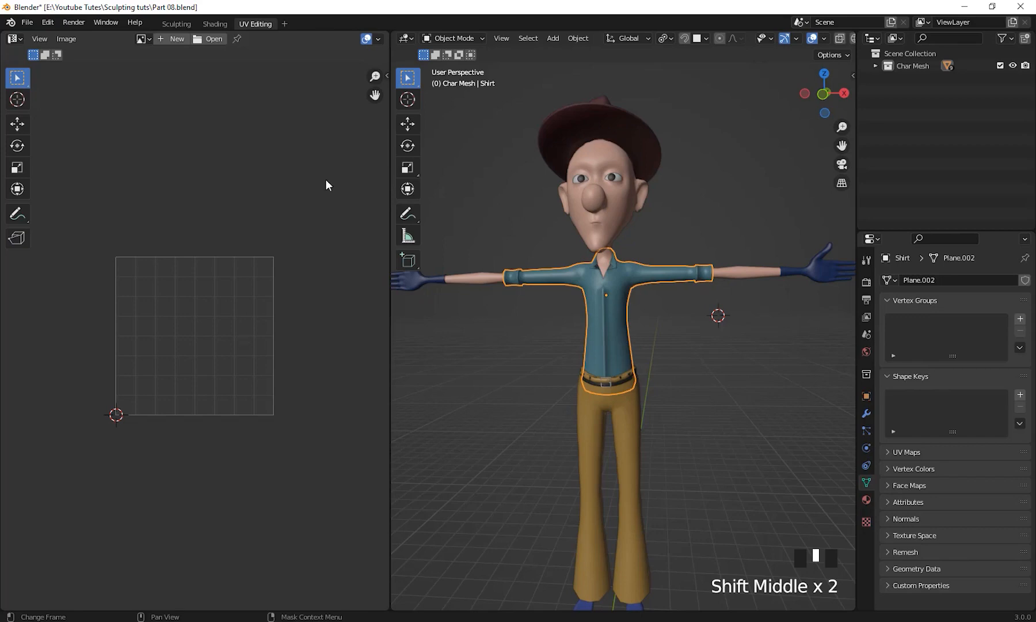
scroll(688, 446, up, 2)
shift+middle_drag(688, 446, 639, 284)
click(639, 285)
middle_drag(685, 386, 618, 329)
drag(389, 356, 378, 355)
shift+middle_drag(610, 380, 649, 358)
scroll(634, 430, up, 3)
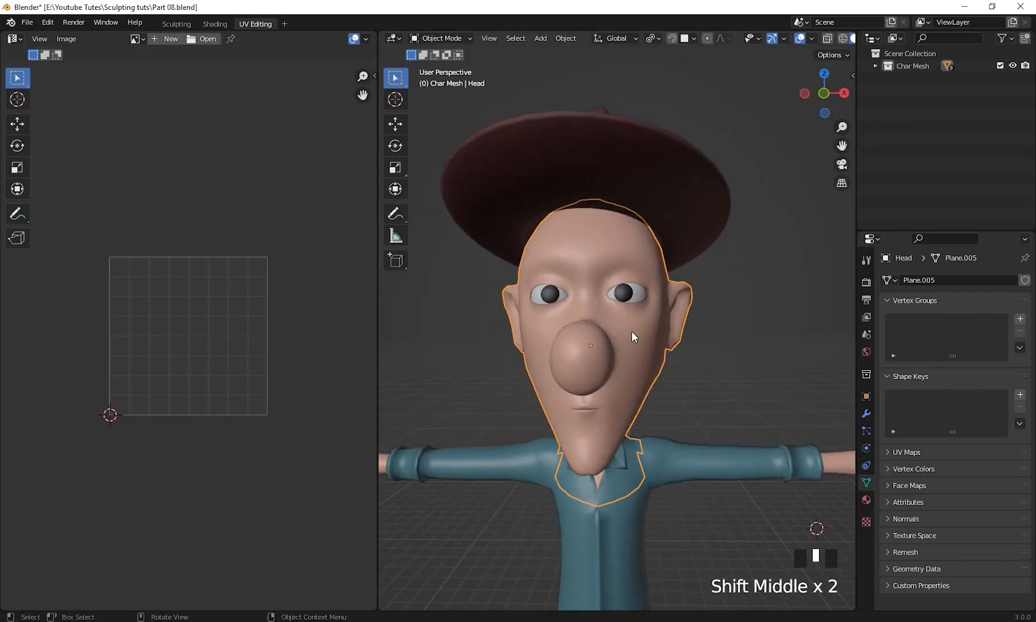
Open the head mesh for editing, select all its UVs to examine their current layout, and return to object mode
key(Tab)
shift+middle_drag(608, 248, 625, 240)
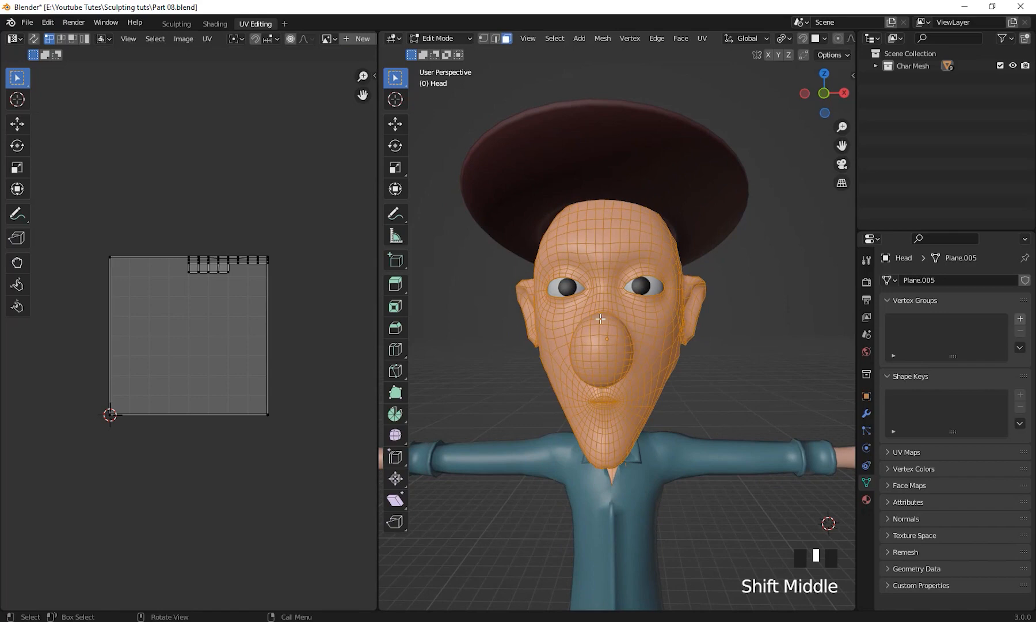
key(a)
drag(77, 180, 291, 455)
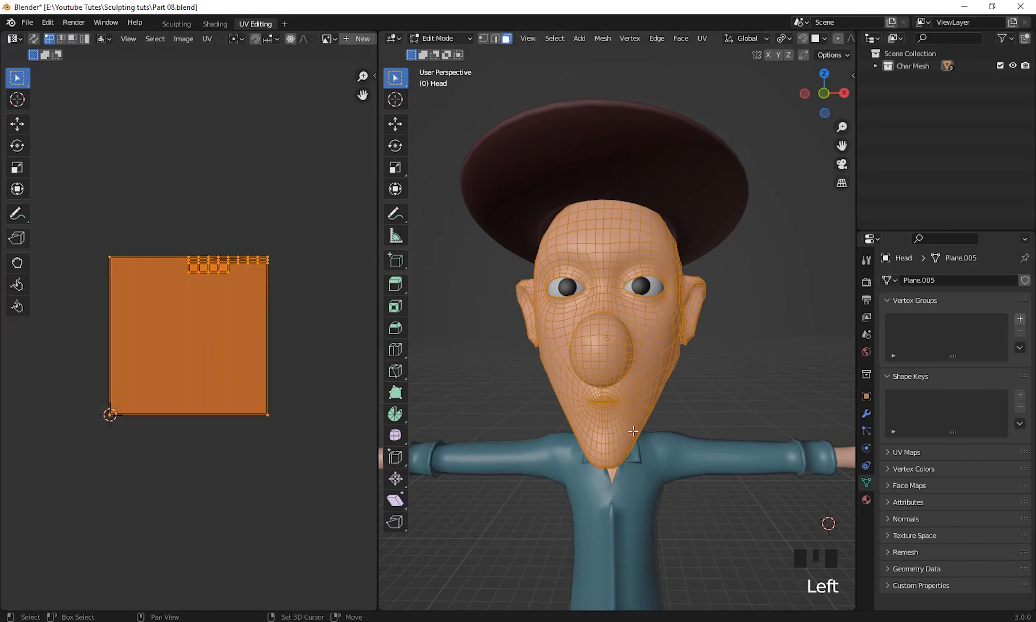
middle_drag(610, 346, 633, 391)
shift+middle_drag(633, 391, 668, 396)
scroll(659, 455, up, 2)
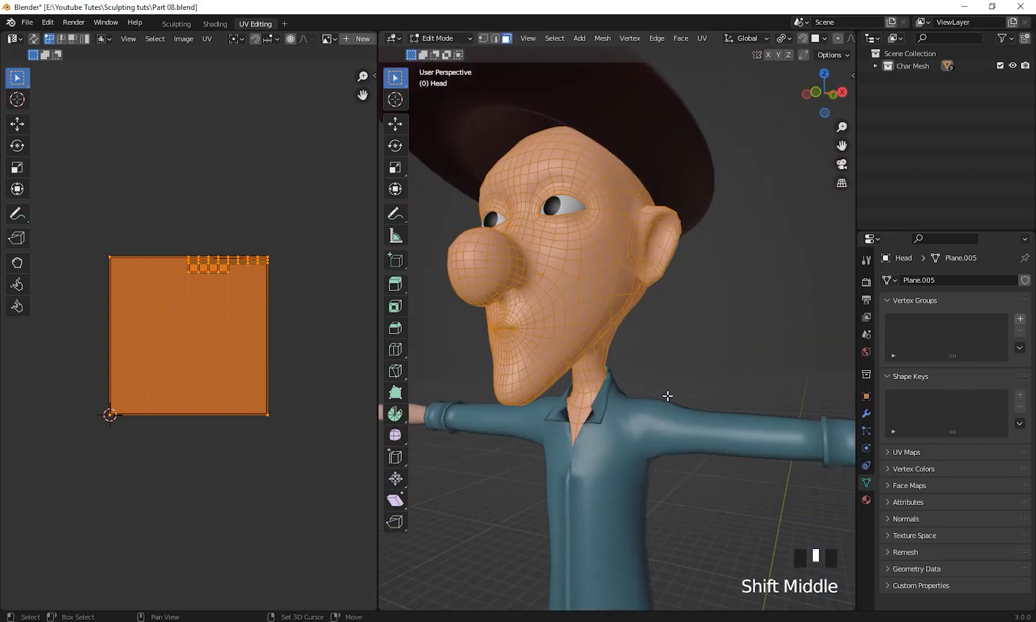
middle_drag(669, 394, 671, 393)
key(Tab)
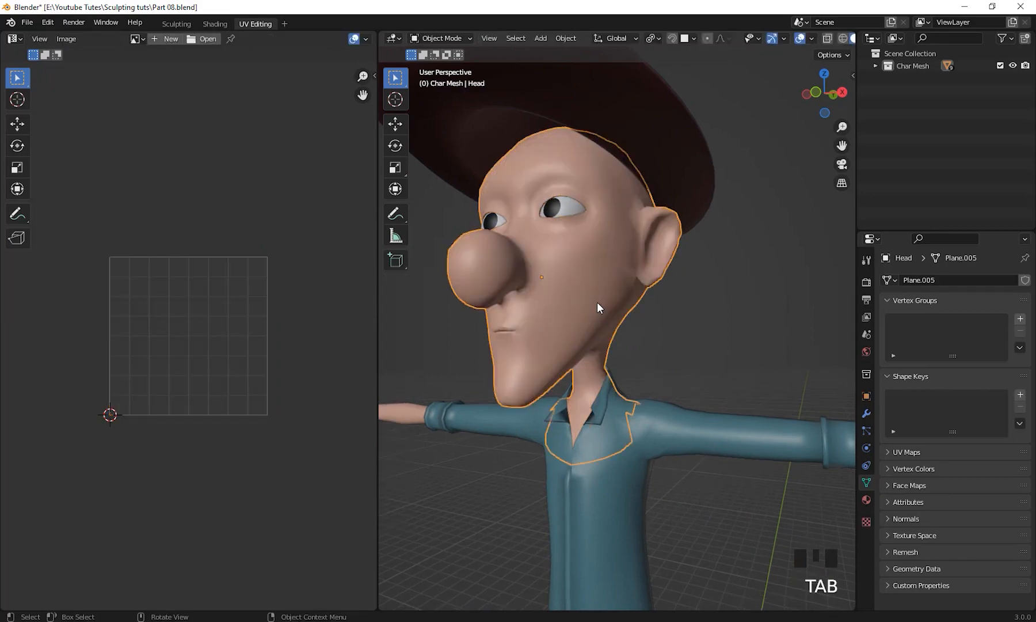
Isolate the head by hiding all other objects
key(shift)
key(shift+h)
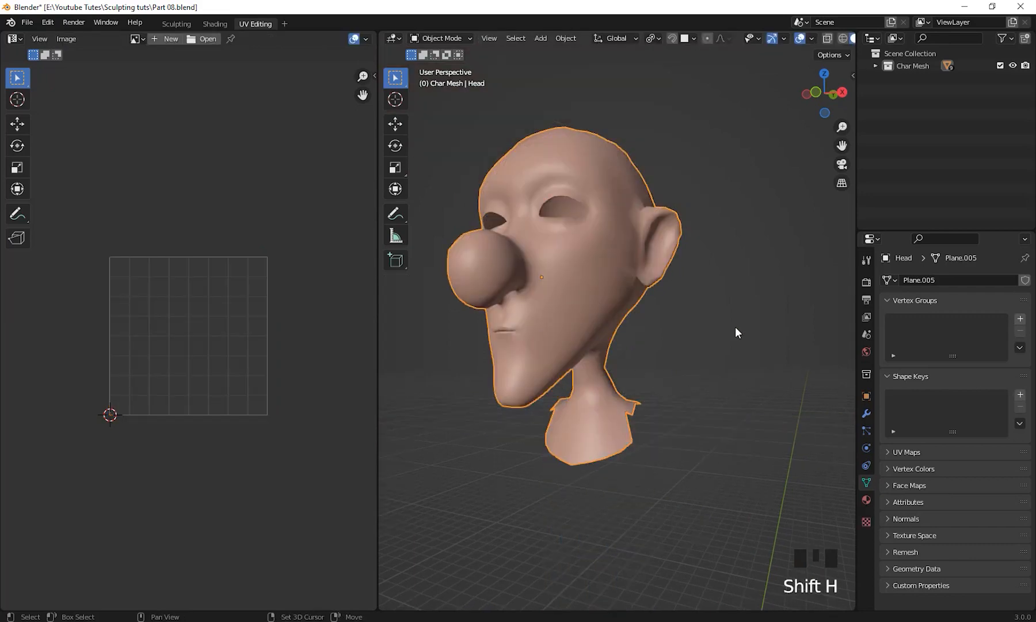
scroll(642, 346, down, 3)
middle_drag(642, 345, 777, 409)
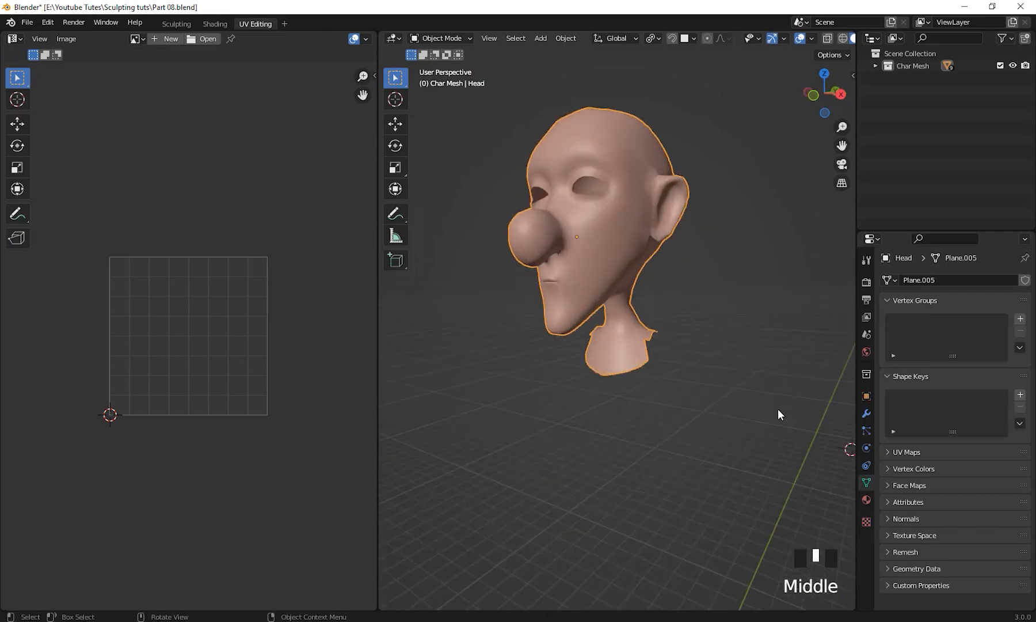
scroll(774, 411, up, 2)
shift+middle_drag(695, 470, 640, 553)
click(628, 362)
middle_drag(627, 362, 630, 403)
shift+middle_drag(631, 403, 676, 453)
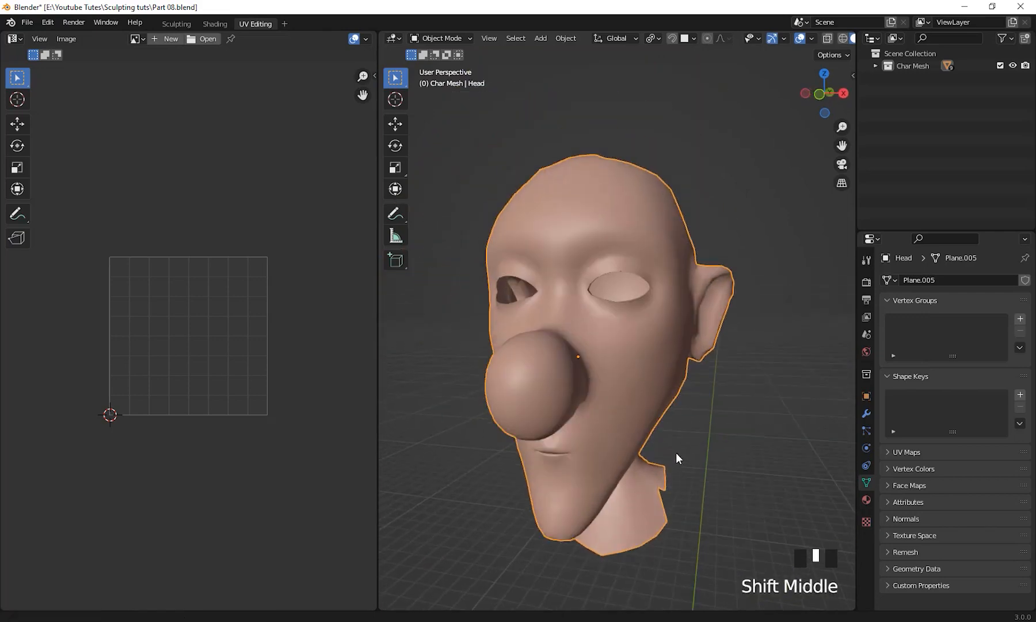
Open the head mesh for editing and switch to edge selection, facing the back of the head and neck
key(Tab)
middle_drag(756, 425, 541, 427)
shift+middle_drag(541, 427, 577, 393)
middle_drag(581, 423, 532, 434)
scroll(599, 397, up, 2)
shift+middle_drag(659, 351, 604, 376)
shift+middle_drag(604, 376, 616, 337)
middle_drag(616, 337, 614, 327)
shift+middle_drag(620, 259, 631, 282)
key(2)
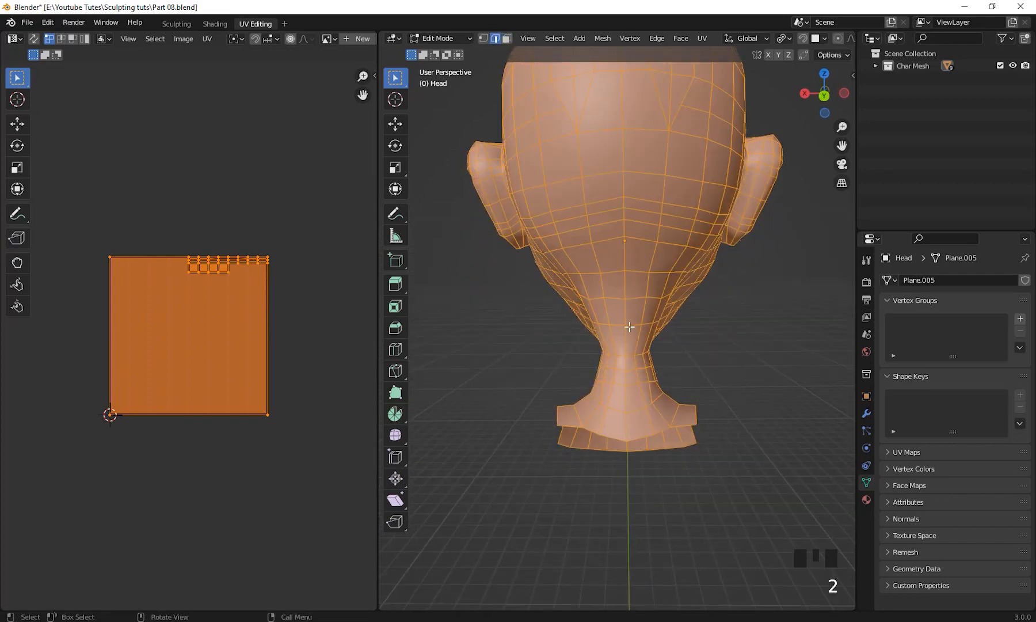
Select the centre path of edges from the base of the back of the neck up to the crown
click(694, 257)
scroll(678, 354, down, 3)
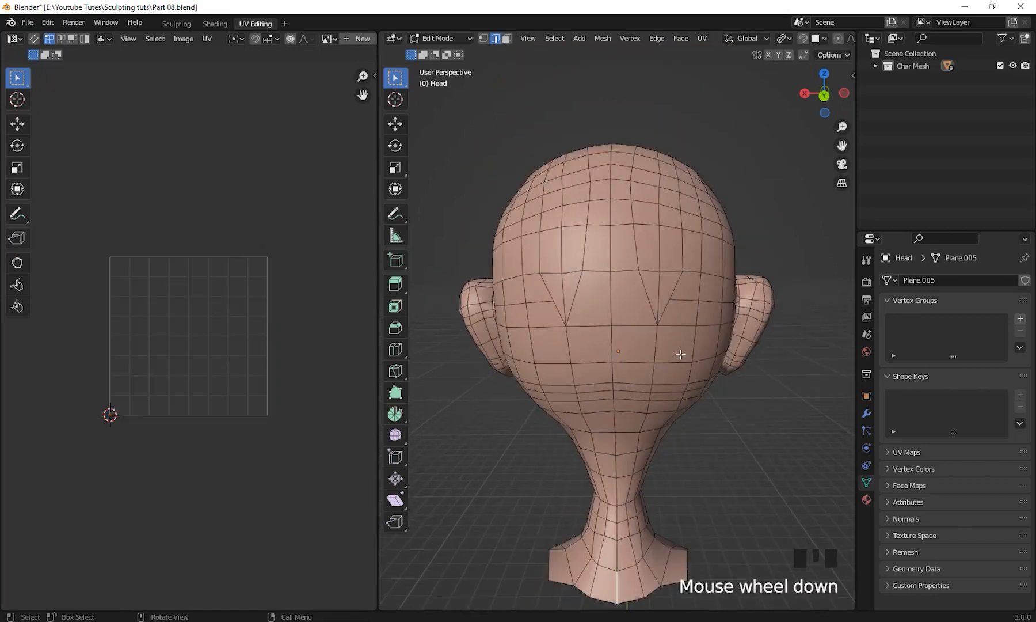
middle_drag(678, 354, 630, 420)
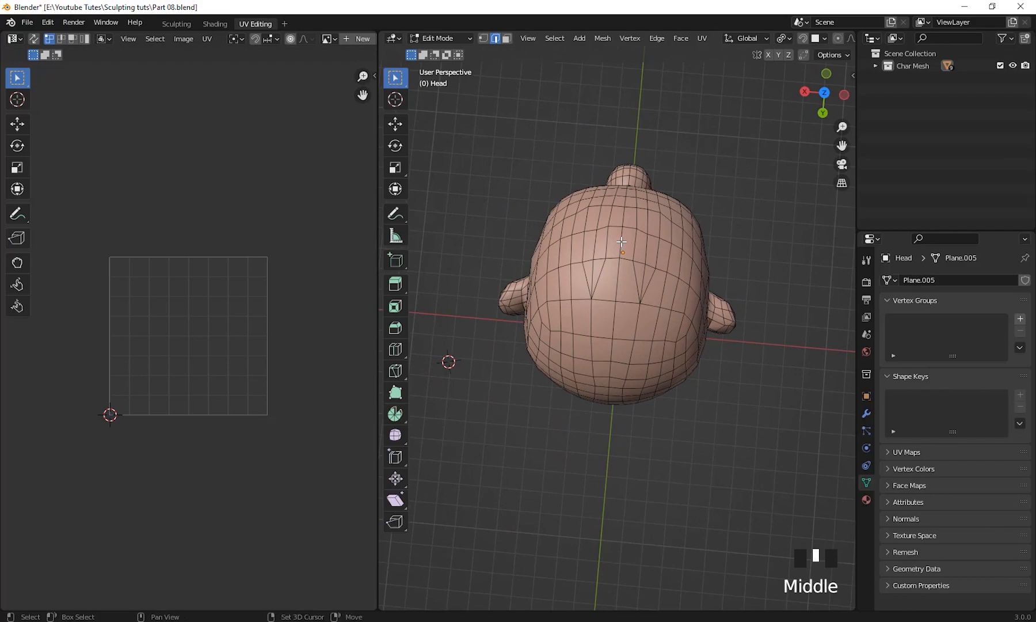
ctrl+shift+click(621, 242)
middle_drag(690, 449, 635, 488)
scroll(707, 425, up, 2)
scroll(691, 411, up, 3)
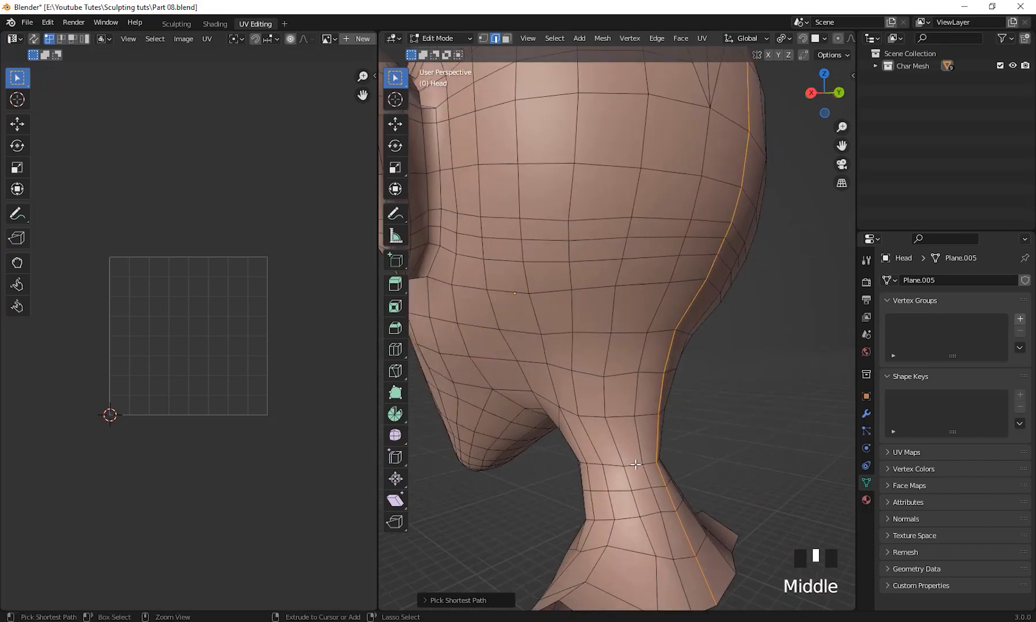
middle_drag(635, 464, 599, 310)
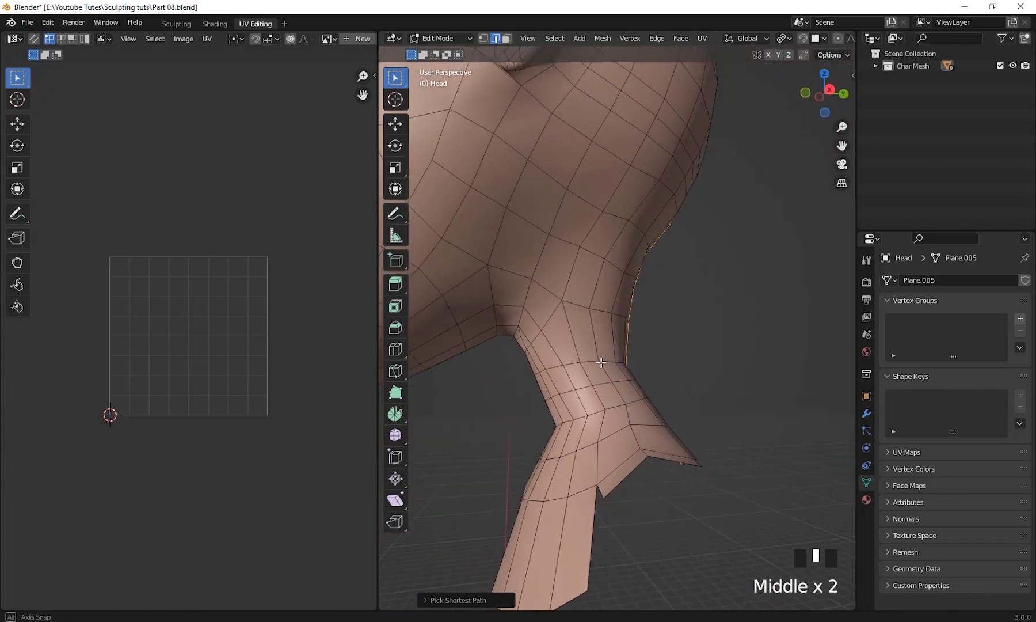
ctrl+alt+click(599, 310)
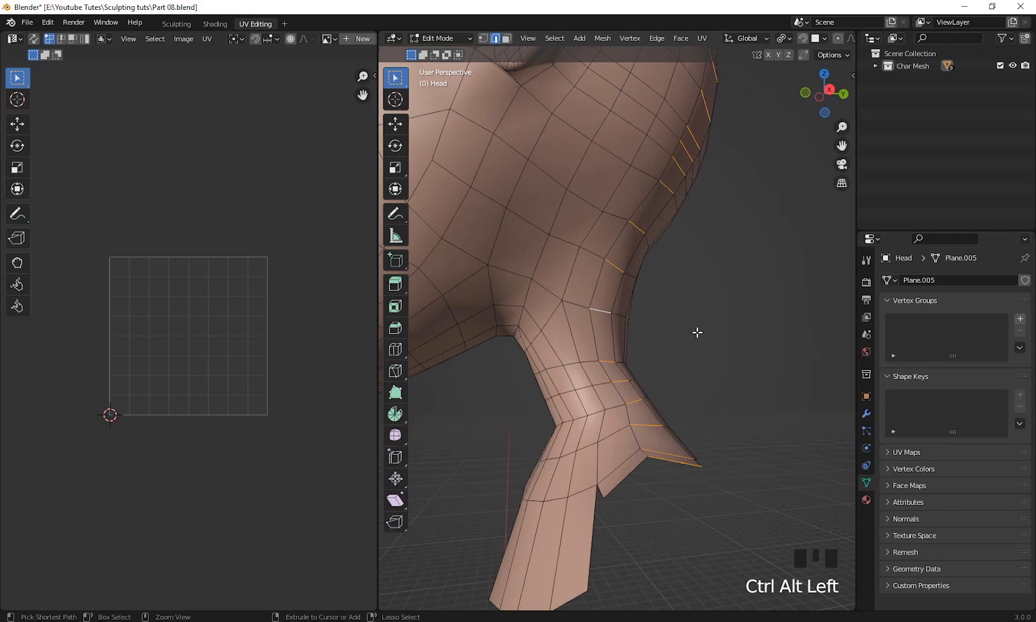
middle_drag(696, 335, 708, 390)
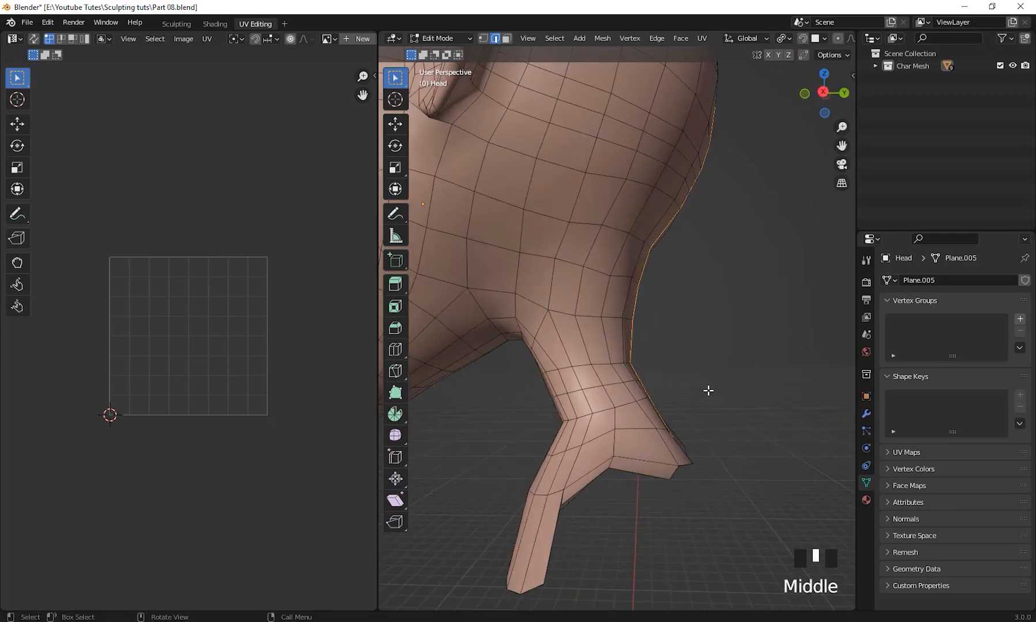
Add the edge loop around the upper neck, just below the head, to the selected edges
alt+shift+click(611, 316)
middle_drag(610, 317, 634, 323)
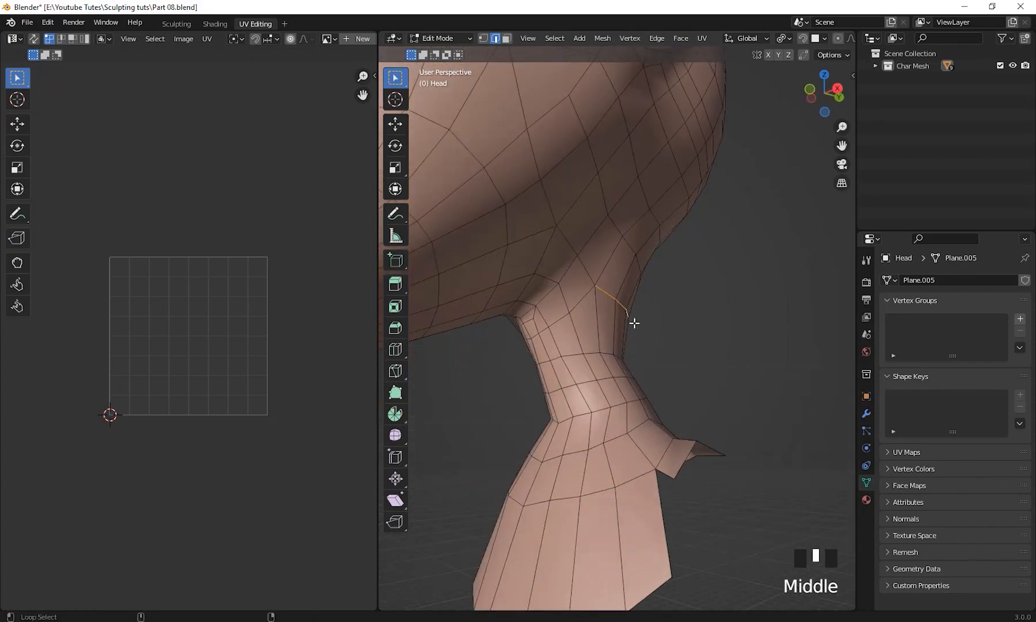
alt+shift+click(576, 304)
scroll(743, 446, down, 3)
mouse_move(742, 446)
middle_down()
mouse_move(573, 482)
mouse_move(608, 500)
mouse_move(640, 495)
mouse_move(671, 441)
mouse_move(729, 440)
middle_up()
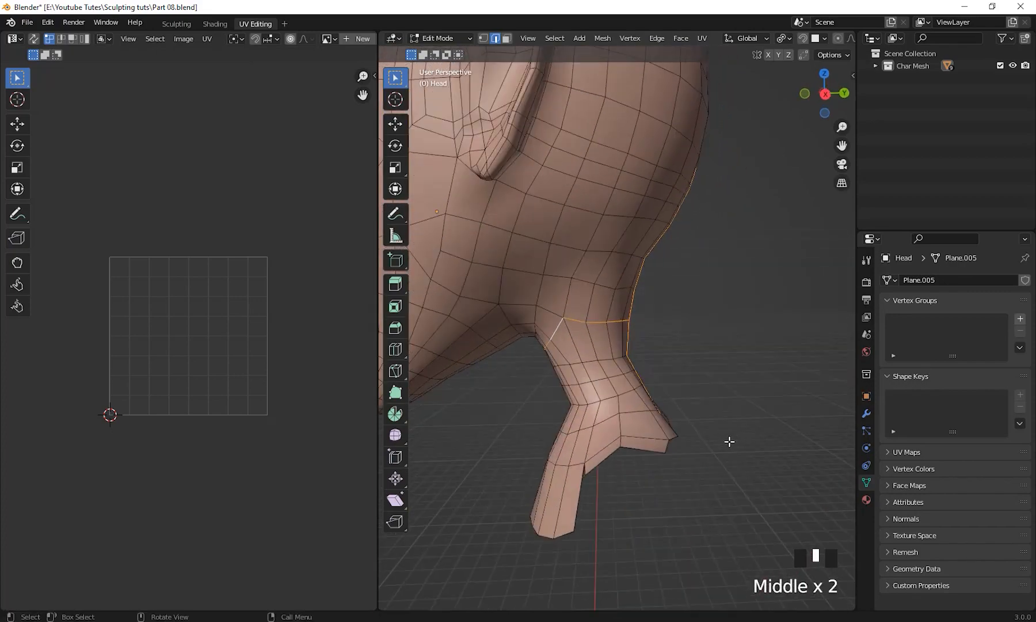
Mark the selected back-of-head path and neck loop as UV seams and clear the selection
scroll(729, 440, down, 5)
shift+middle_drag(715, 395, 612, 226)
scroll(698, 470, up, 2)
middle_drag(721, 385, 580, 178)
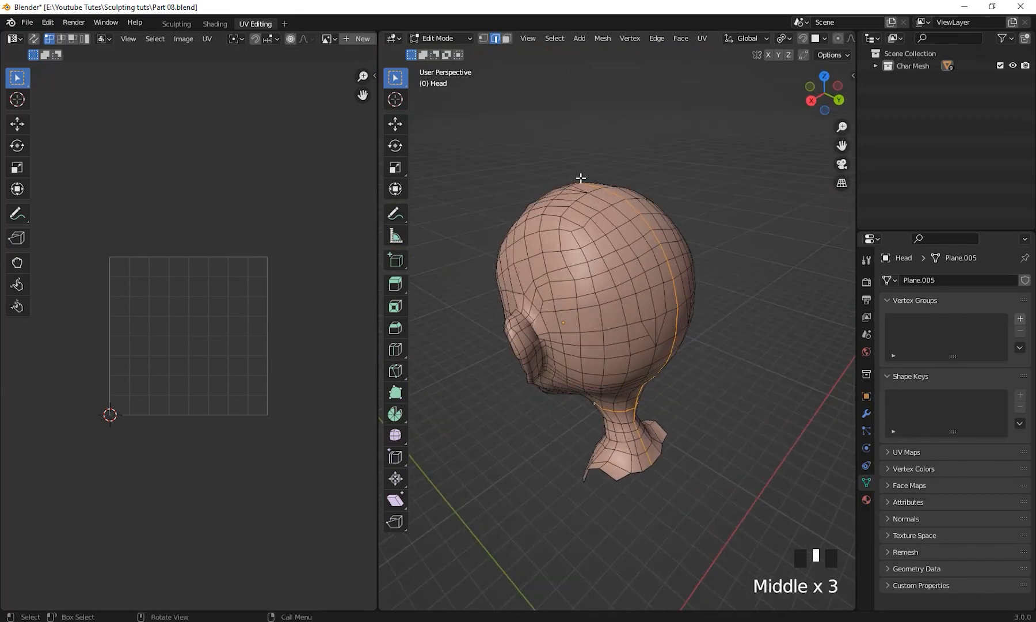
shift+middle_drag(722, 384, 727, 401)
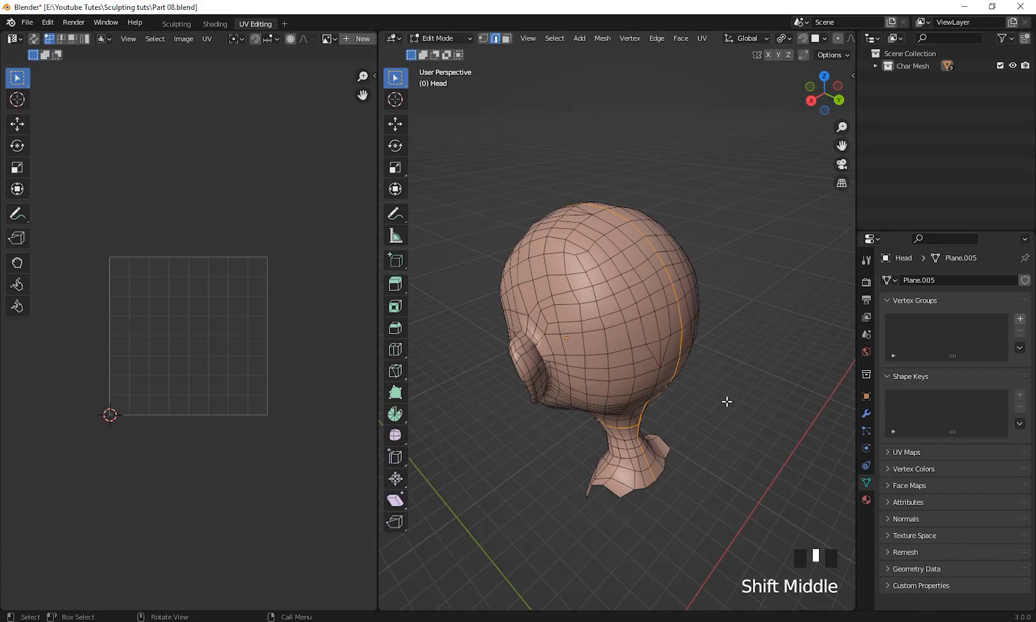
scroll(610, 429, up, 1)
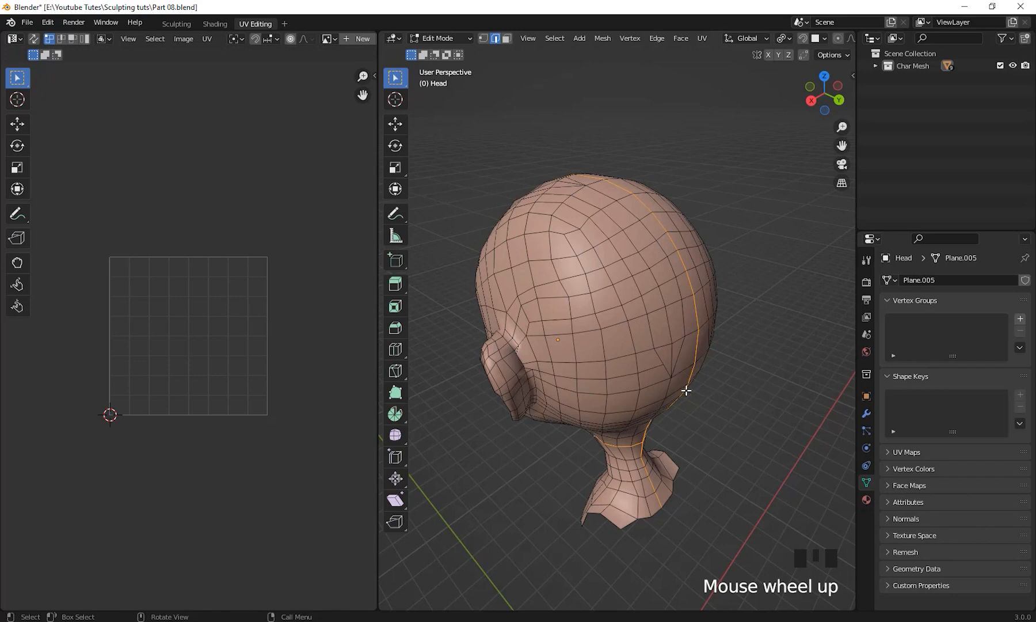
middle_drag(758, 354, 749, 378)
middle_drag(625, 427, 712, 352)
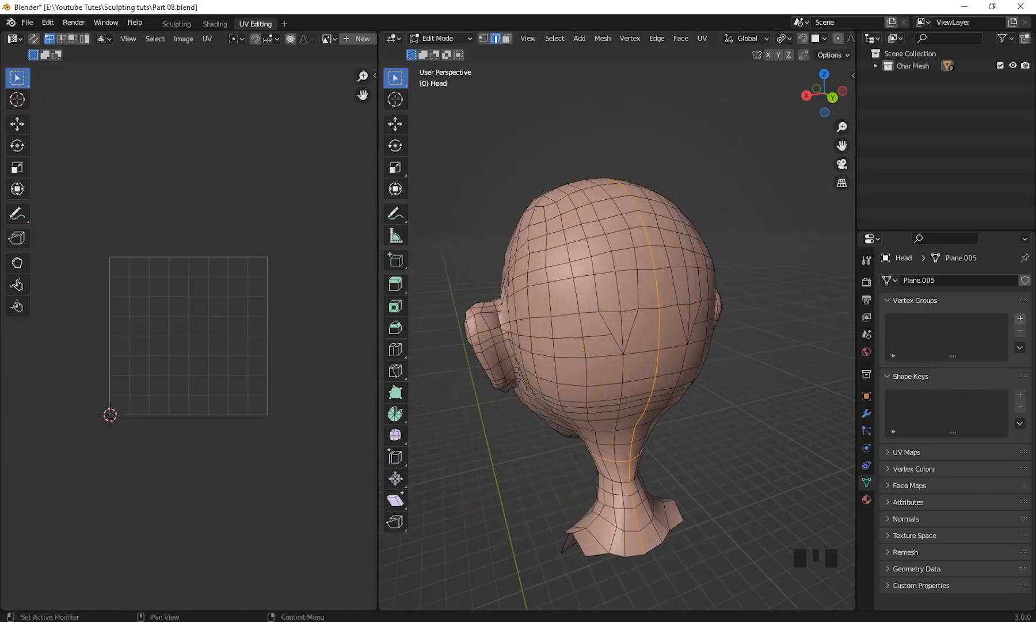
scroll(633, 277, up, 2)
shift+middle_drag(633, 276, 637, 228)
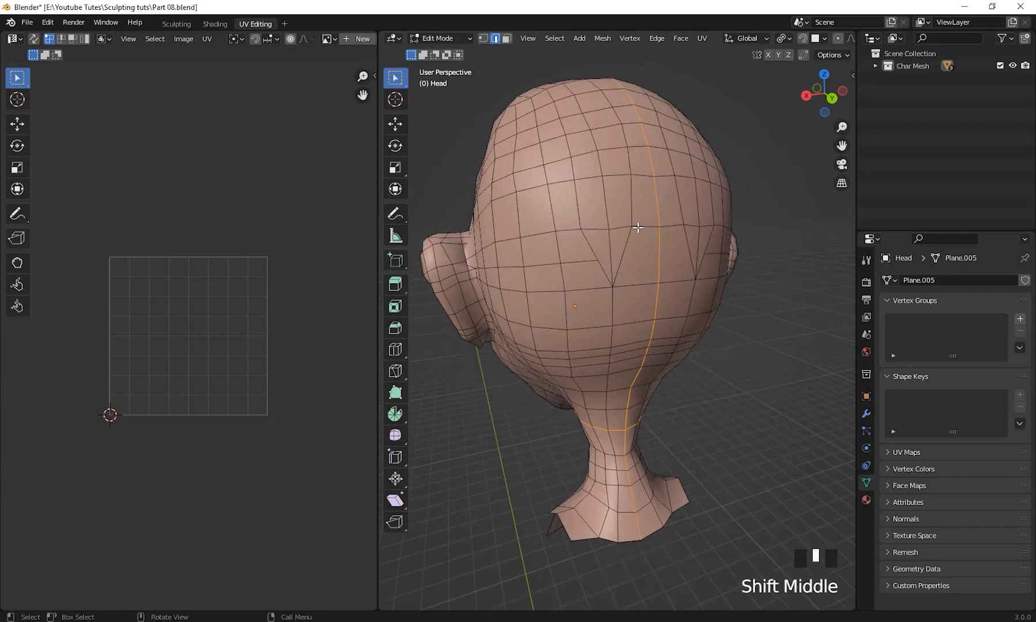
key(u)
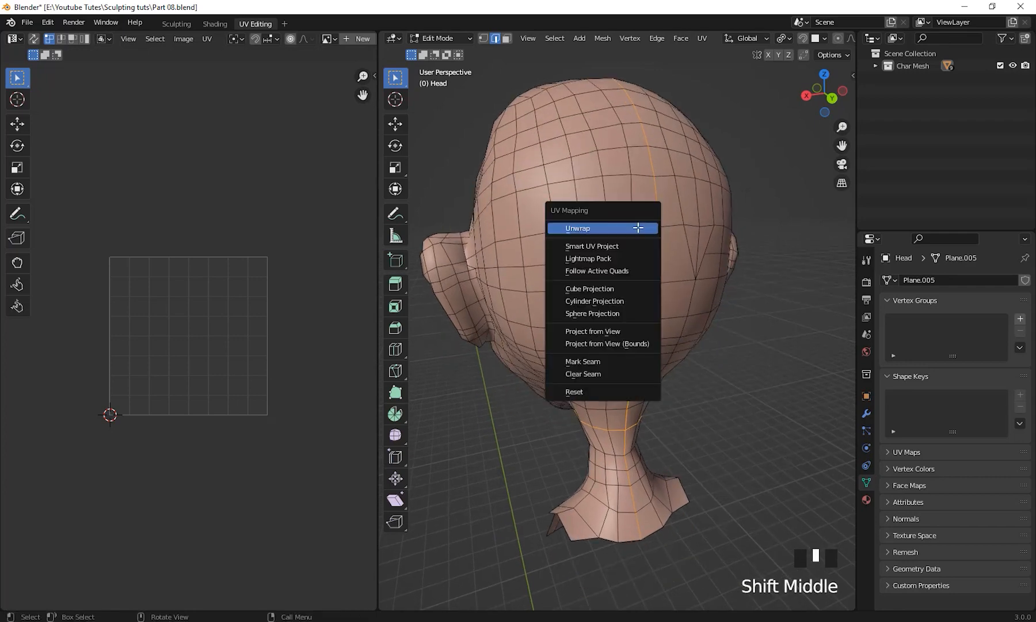
click(618, 359)
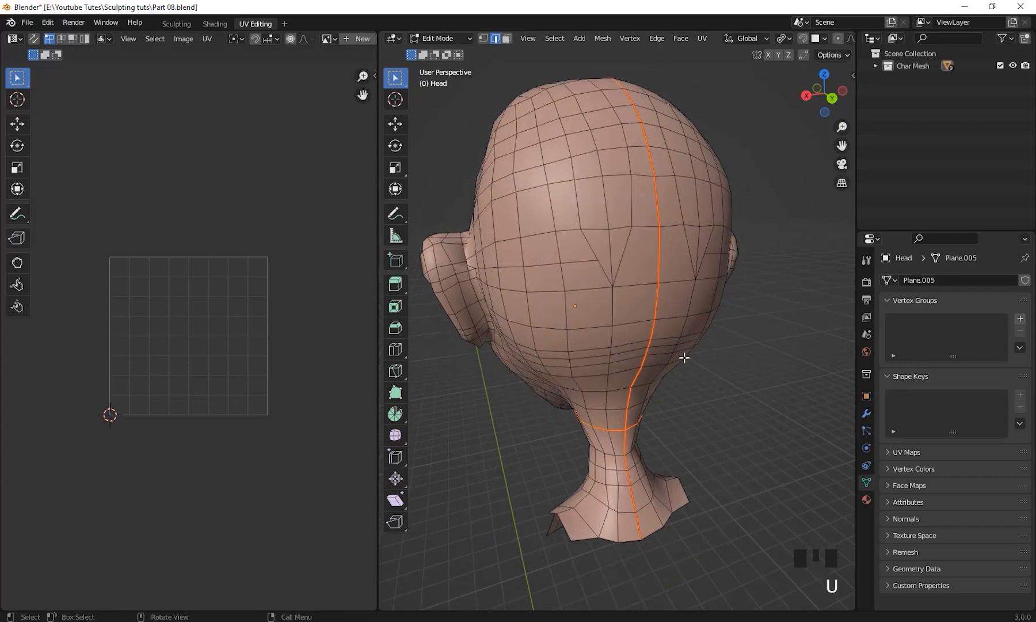
scroll(720, 349, down, 3)
middle_drag(684, 356, 632, 368)
click(740, 353)
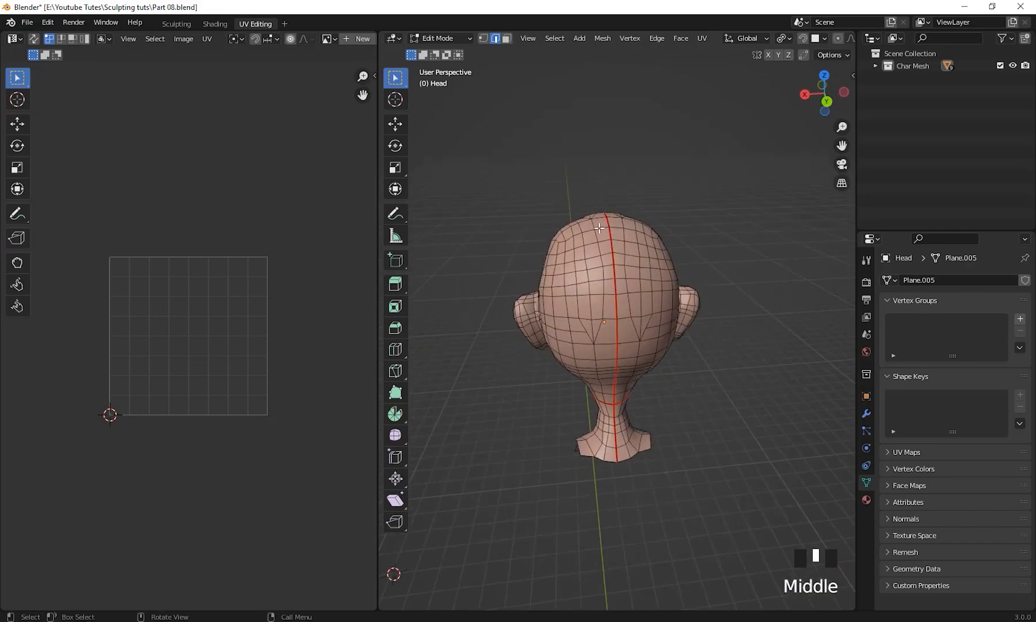
Select the entire head mesh and widen the UV editor beyond the 3D viewport's width
middle_drag(633, 426, 849, 419)
shift+middle_drag(771, 423, 754, 384)
middle_drag(642, 308, 575, 305)
key(a)
drag(377, 311, 490, 311)
middle_drag(691, 397, 741, 428)
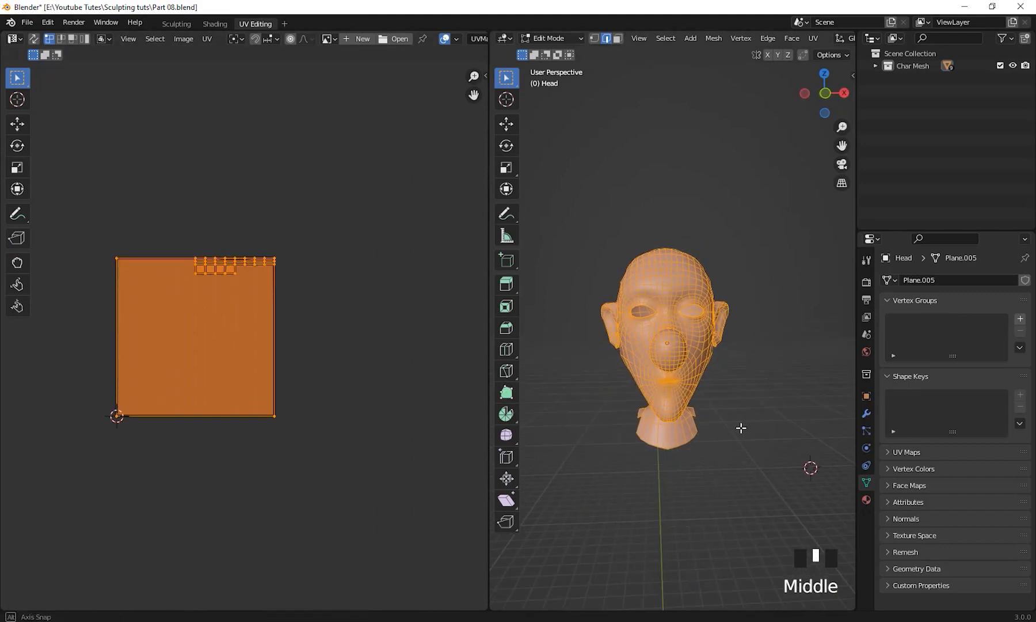
middle_drag(318, 385, 325, 385)
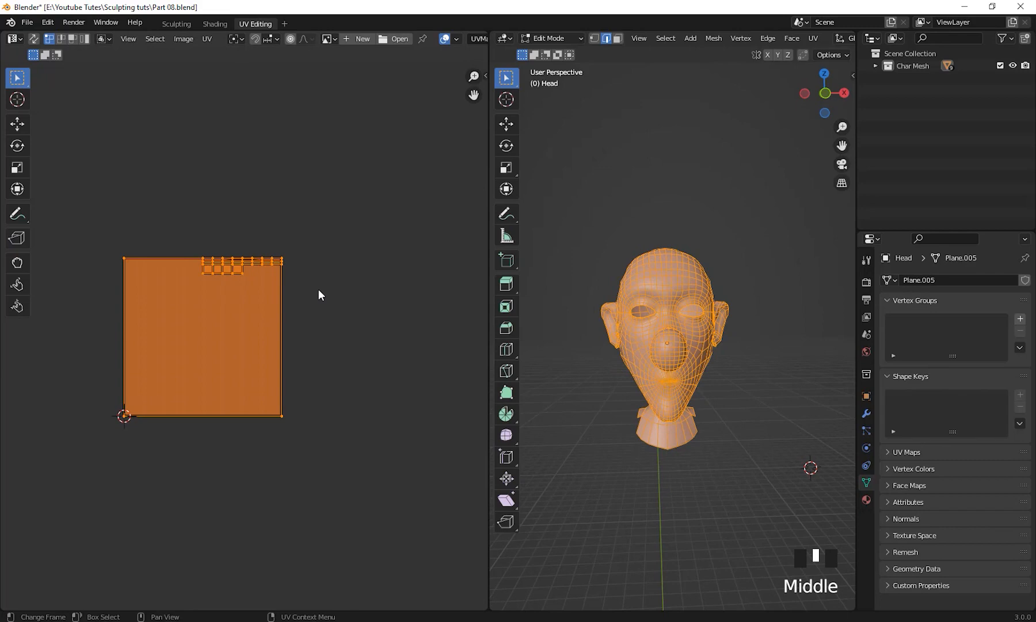
Unwrap the head along its seams and enlarge the UV editor to examine the resulting islands
key(u)
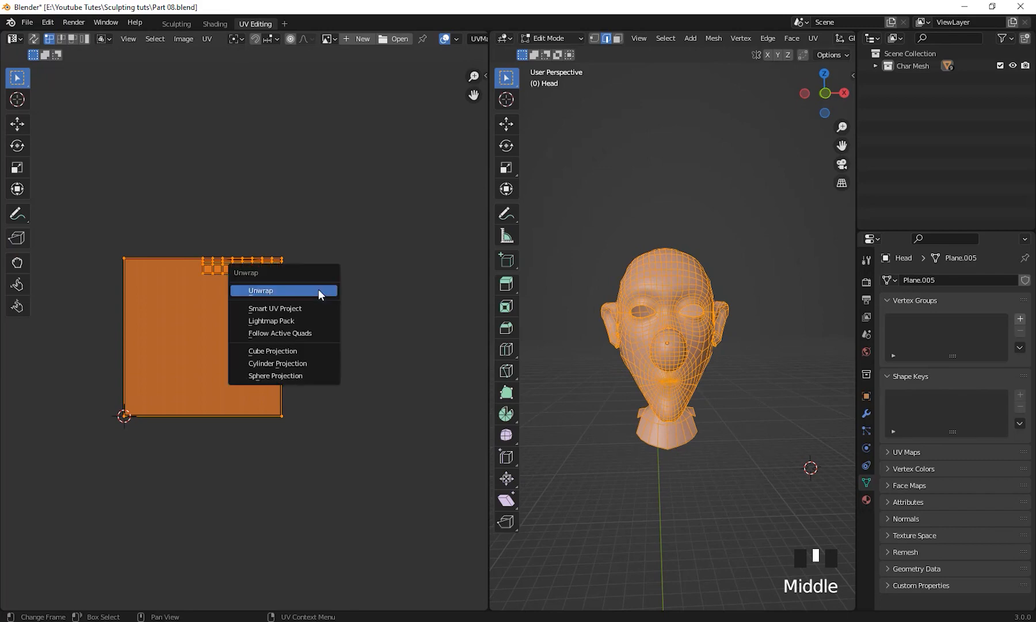
click(318, 290)
middle_drag(295, 395, 410, 393)
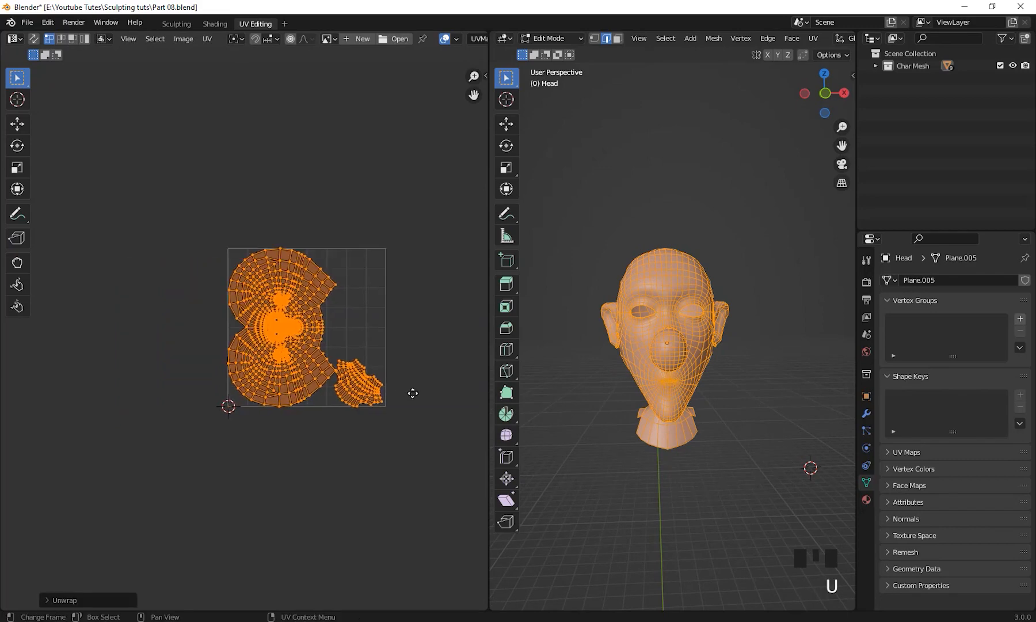
scroll(416, 391, up, 3)
drag(488, 339, 767, 345)
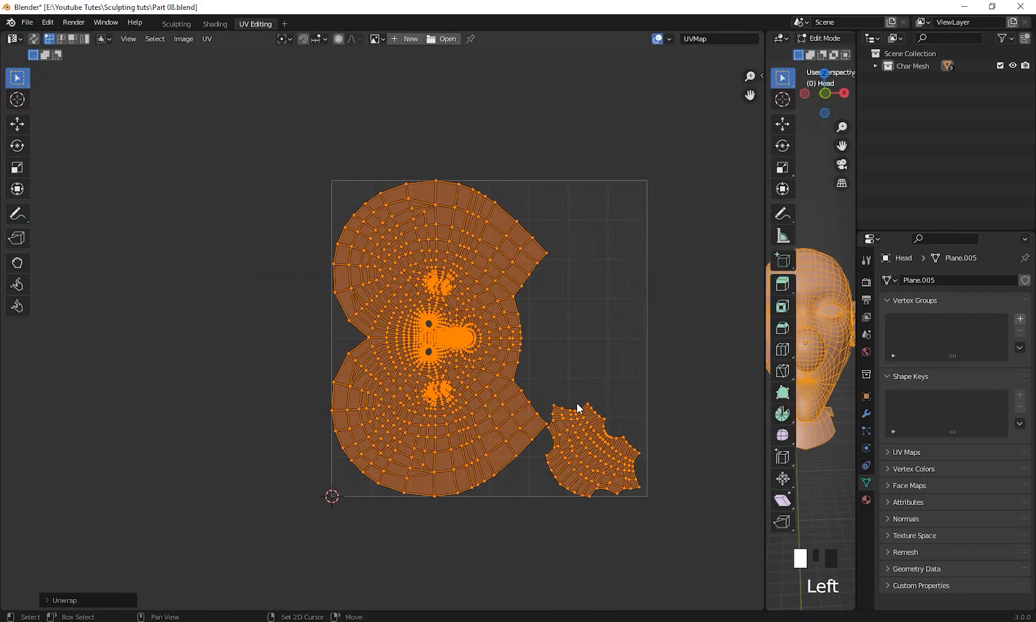
scroll(452, 313, up, 3)
scroll(529, 443, down, 2)
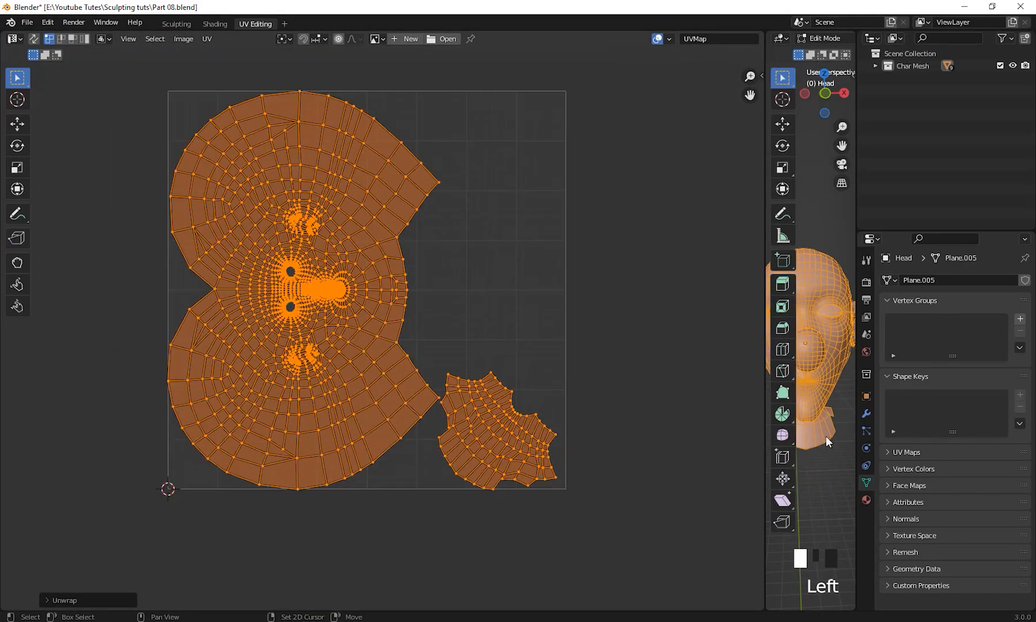
Widen the UV editor across most of the workspace and rotate all the head's UV islands by 90 degrees
drag(765, 414, 456, 412)
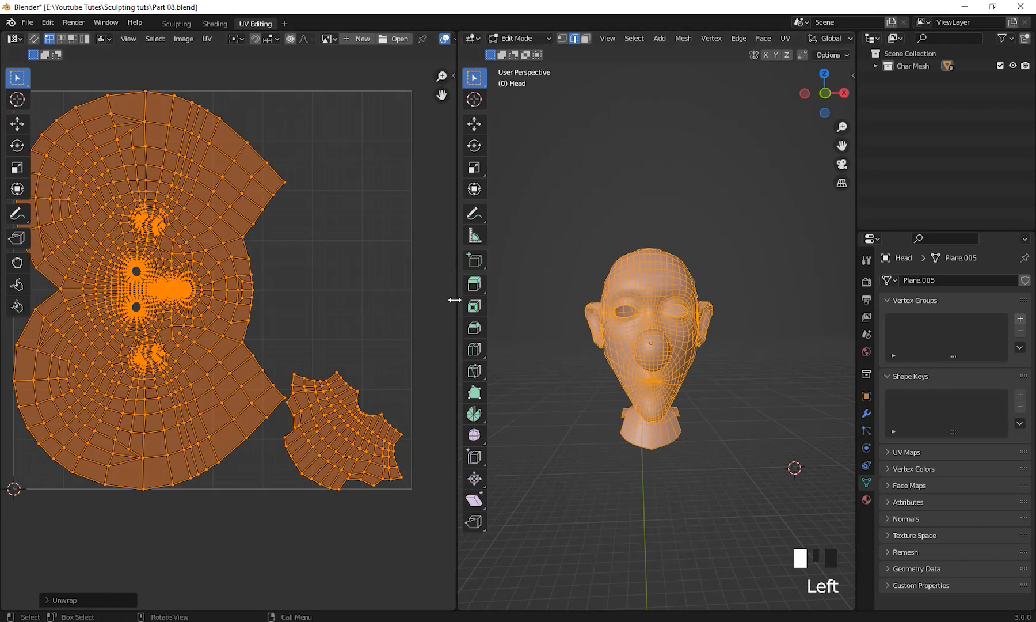
drag(454, 300, 835, 328)
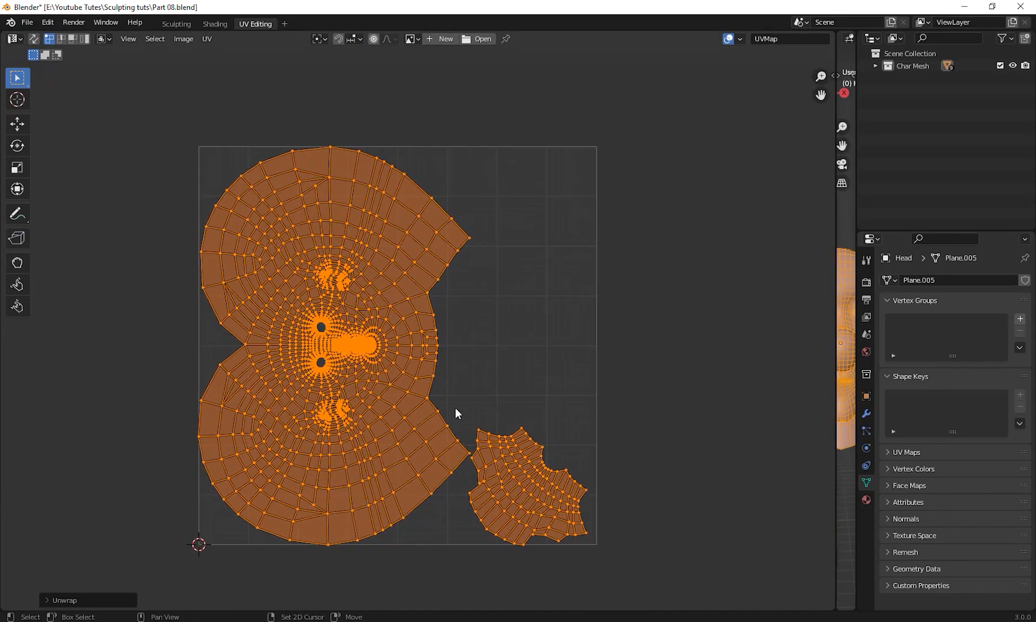
text(r)
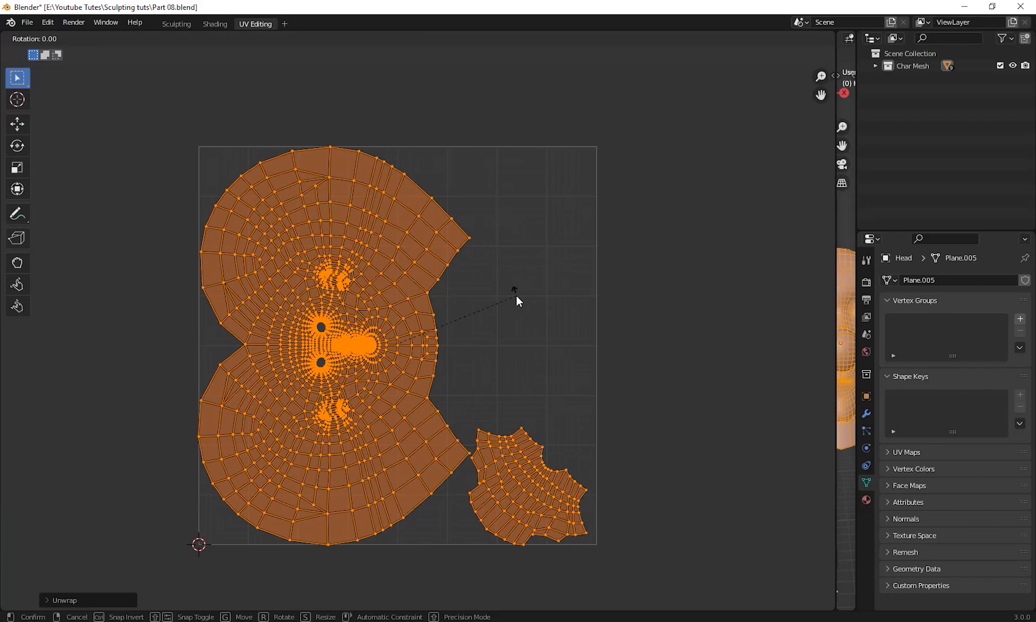
text(90)
key(Return)
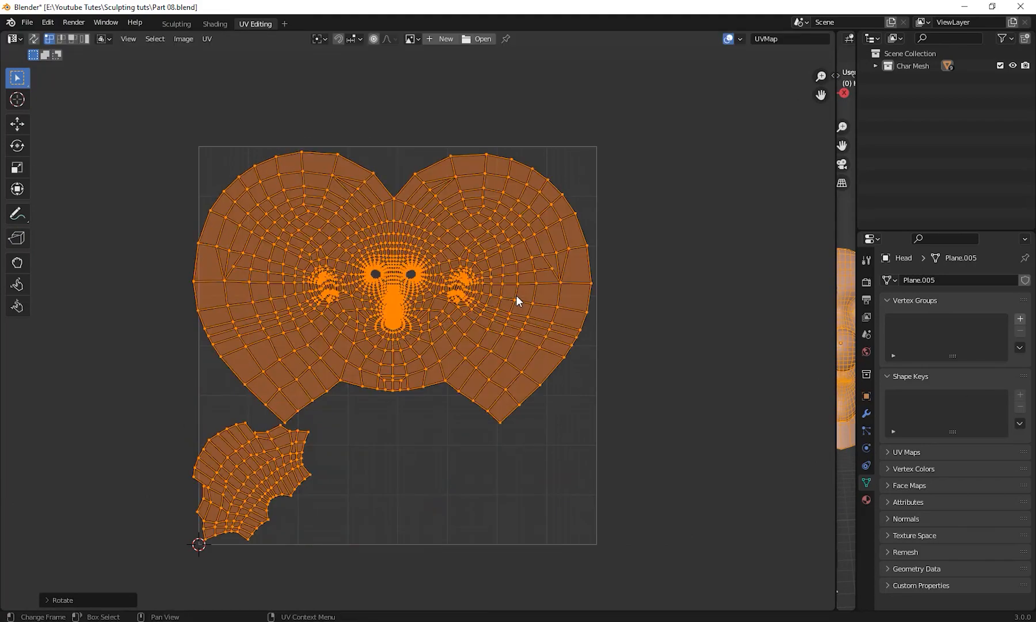
Clear the UV selection and examine the head island's layout closely around the mouth opening for overlapping faces
scroll(416, 336, up, 3)
scroll(483, 345, down, 4)
middle_drag(497, 405, 469, 381)
click(626, 379)
scroll(518, 318, up, 3)
scroll(514, 316, up, 8)
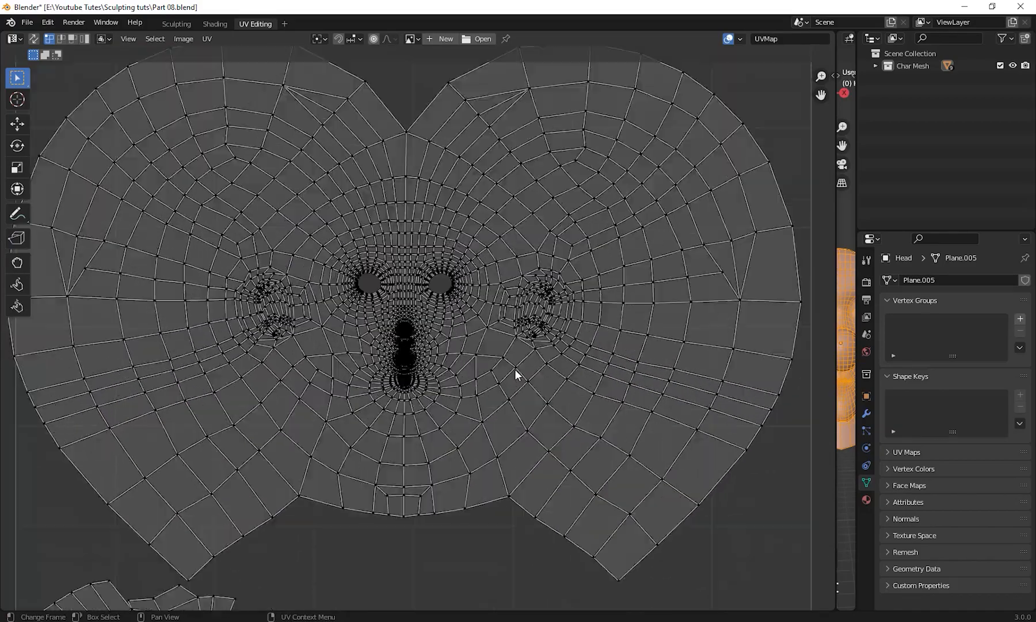
middle_drag(830, 293, 390, 412)
scroll(405, 385, up, 5)
middle_drag(285, 426, 548, 355)
scroll(548, 356, up, 4)
scroll(549, 355, up, 3)
middle_drag(454, 343, 575, 361)
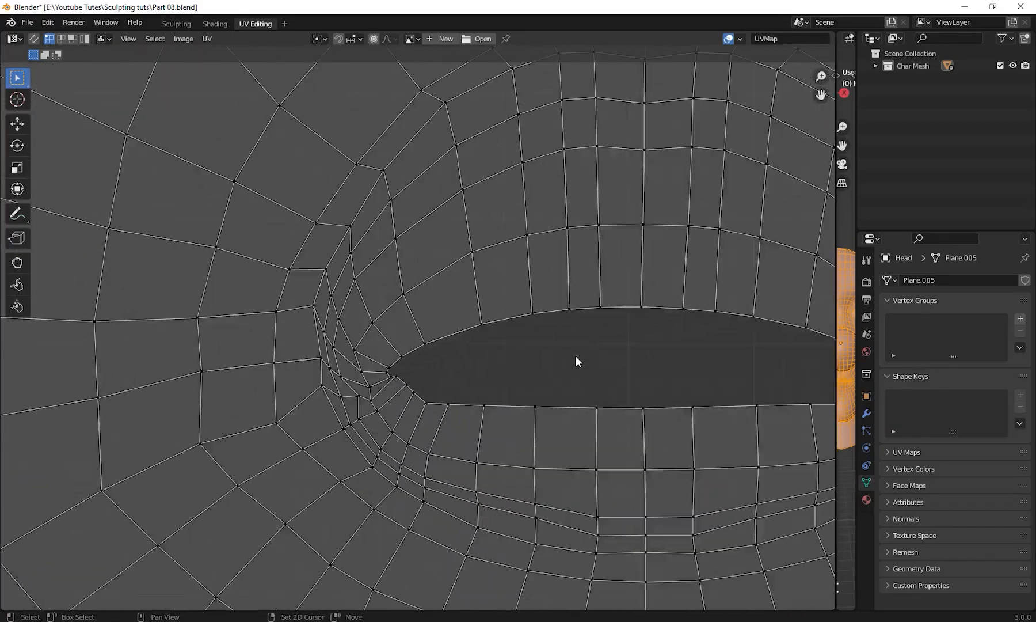
middle_drag(508, 354, 359, 347)
scroll(418, 340, down, 3)
middle_drag(541, 359, 448, 372)
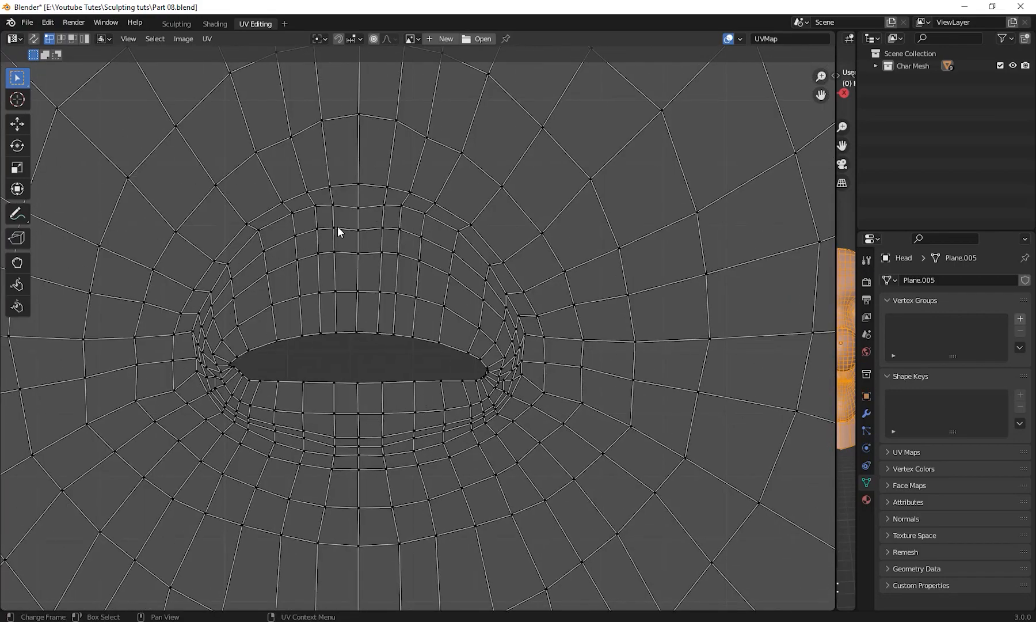
shift+middle_drag(493, 354, 468, 354)
Examine the UV layout around the nose and the nostril opening on the head island
scroll(468, 354, down, 10)
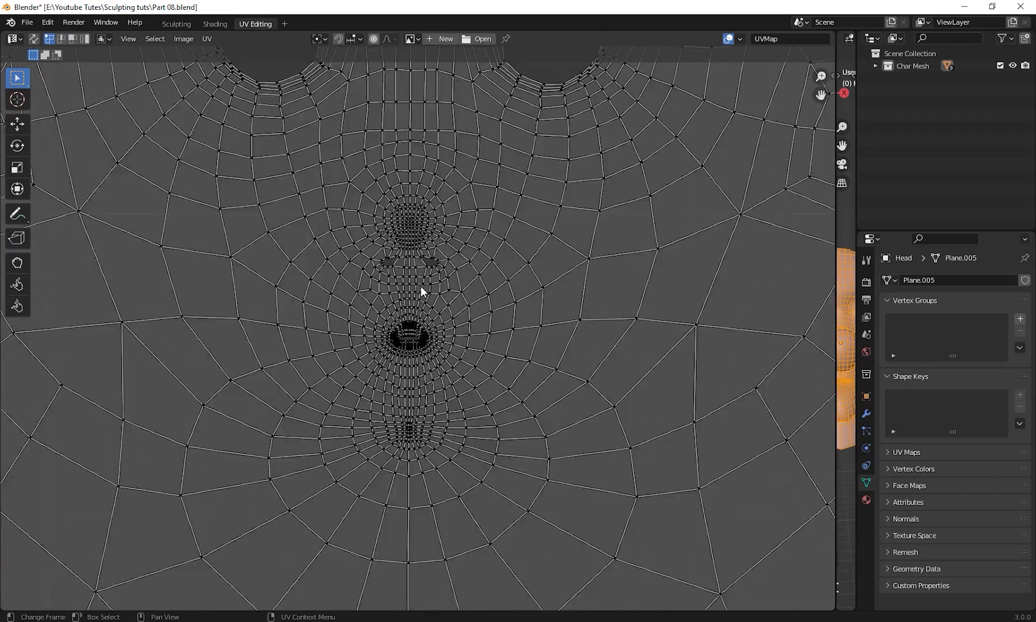
shift+middle_drag(545, 179, 611, 249)
scroll(548, 301, up, 3)
shift+middle_drag(491, 328, 645, 321)
scroll(645, 321, up, 5)
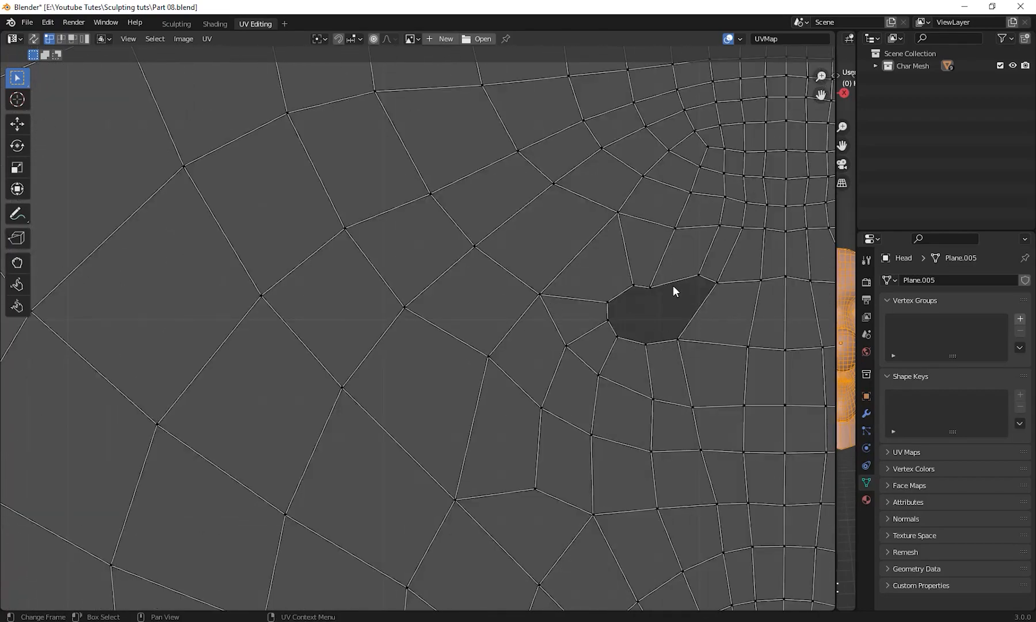
scroll(671, 289, down, 8)
Reposition three overlapping UV vertices along the inner rim at the outer side of the right-hand eye opening
shift+middle_drag(614, 114, 447, 480)
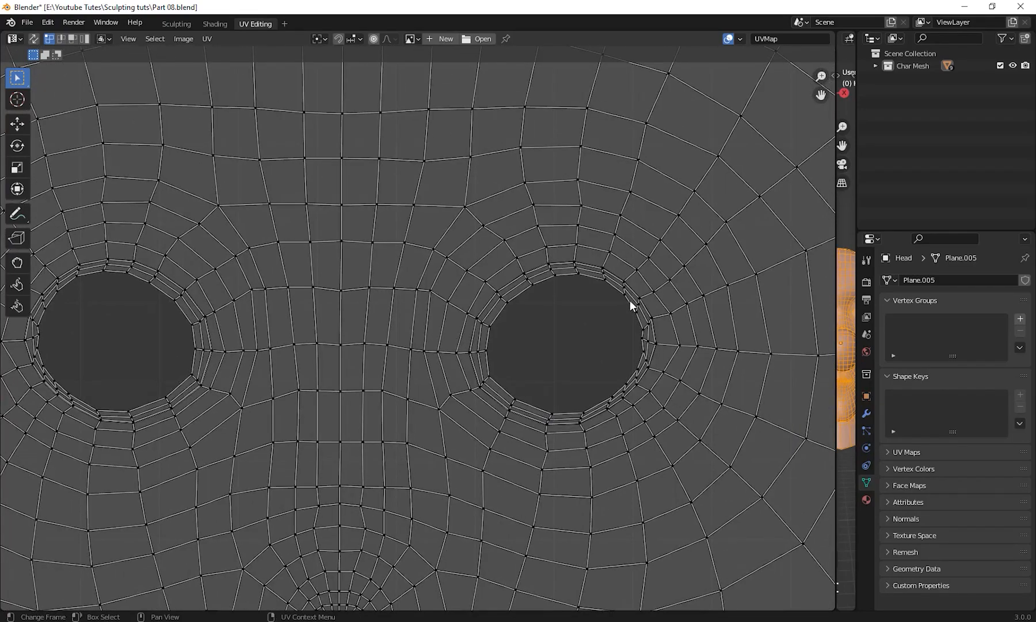
scroll(636, 360, up, 4)
shift+middle_drag(664, 375, 218, 342)
scroll(492, 407, up, 4)
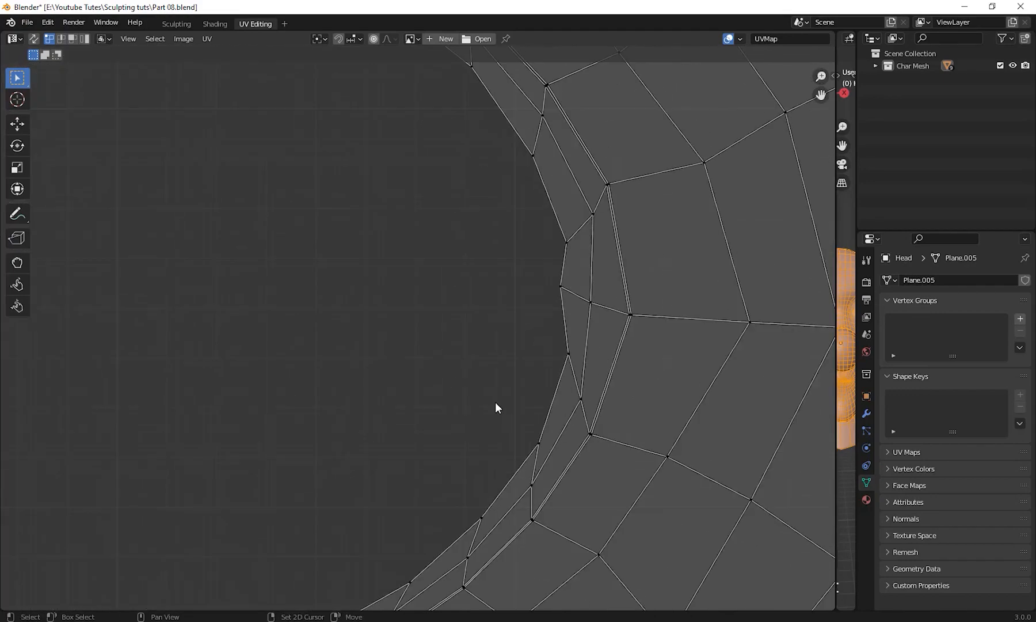
drag(510, 282, 565, 234)
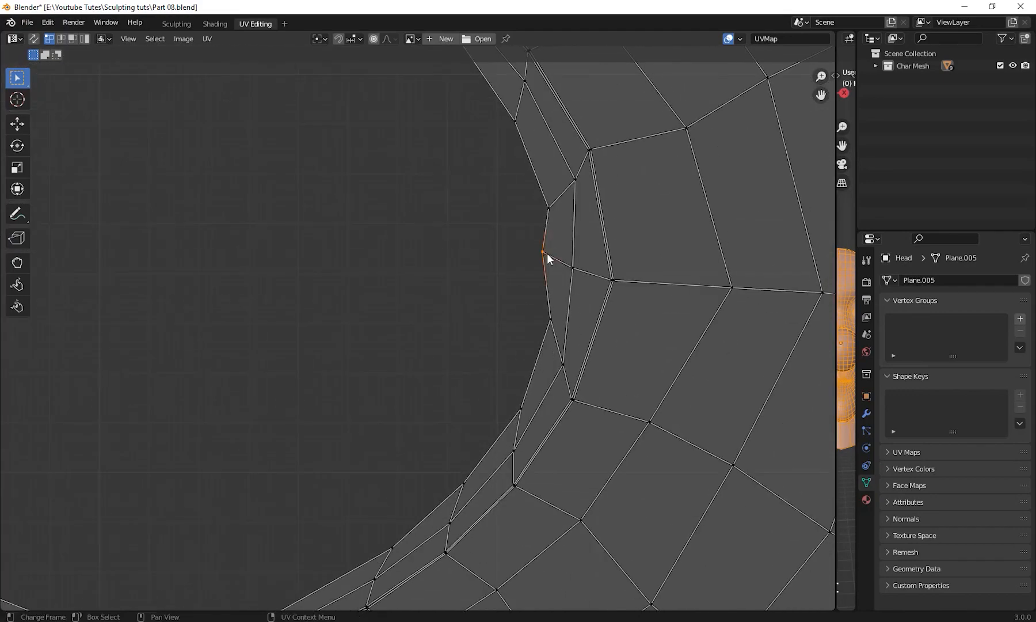
key(g)
click(560, 267)
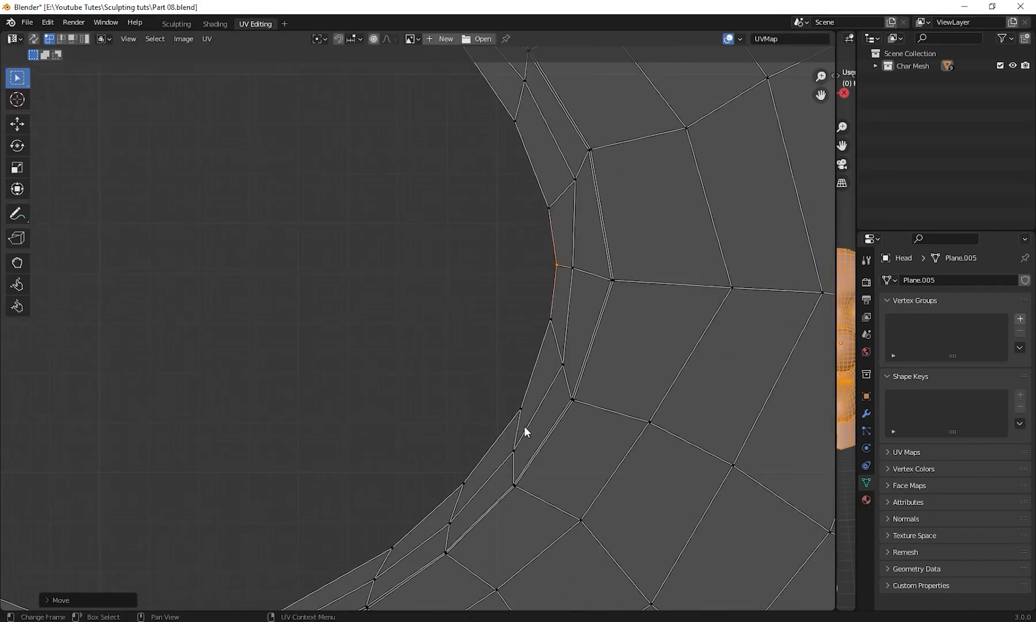
click(515, 414)
key(g)
click(492, 420)
click(528, 306)
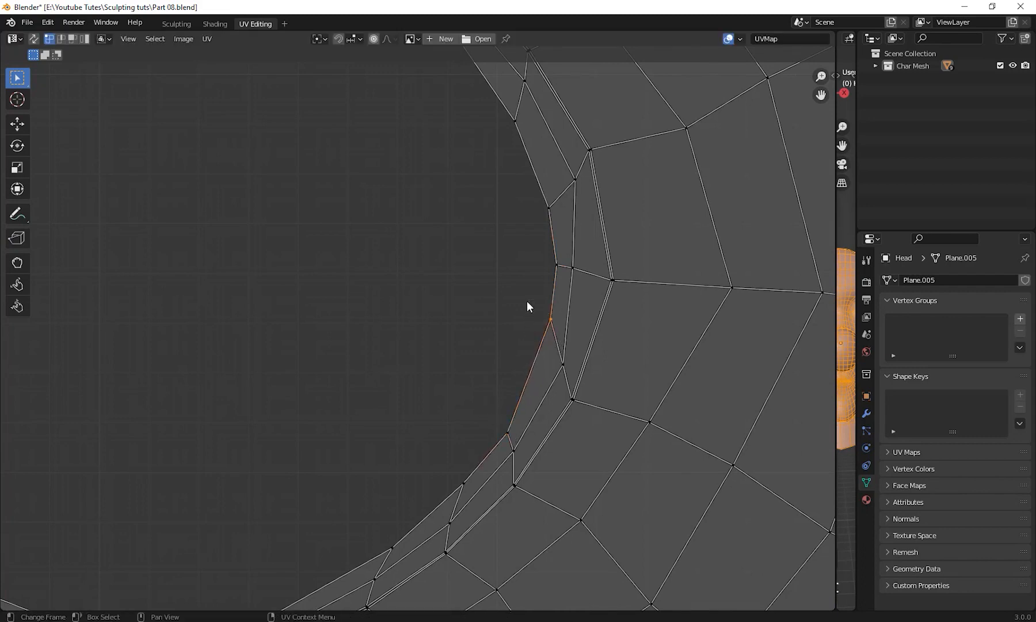
key(g)
click(526, 337)
Shift the neighbouring UV vertex pairs outward along the upper outer rim of the same eye opening
drag(585, 300, 482, 68)
key(g)
click(556, 267)
key(g)
click(524, 144)
key(g)
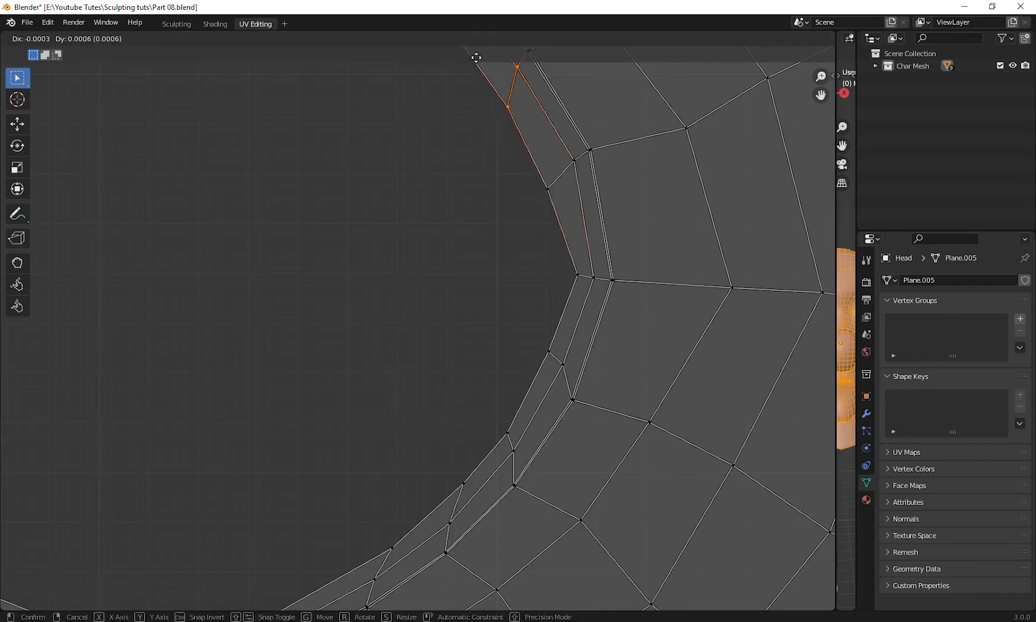
click(476, 58)
Move two single inner-rim UV vertices at the eye's upper outer side to even out the rim faces
drag(515, 136, 473, 78)
key(g)
click(466, 58)
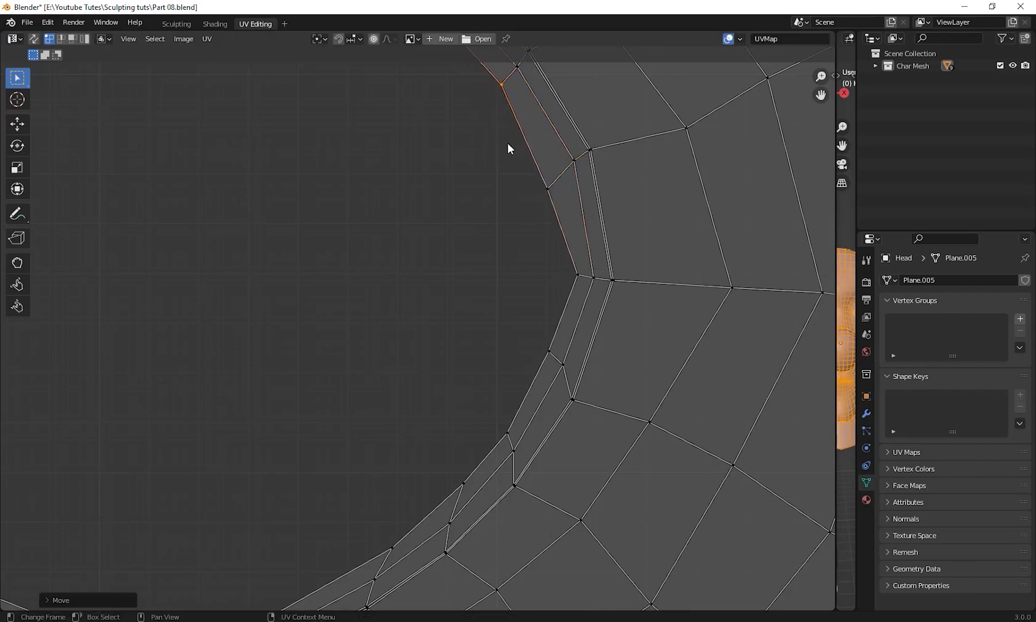
click(548, 190)
key(g)
click(520, 148)
scroll(541, 400, down, 10)
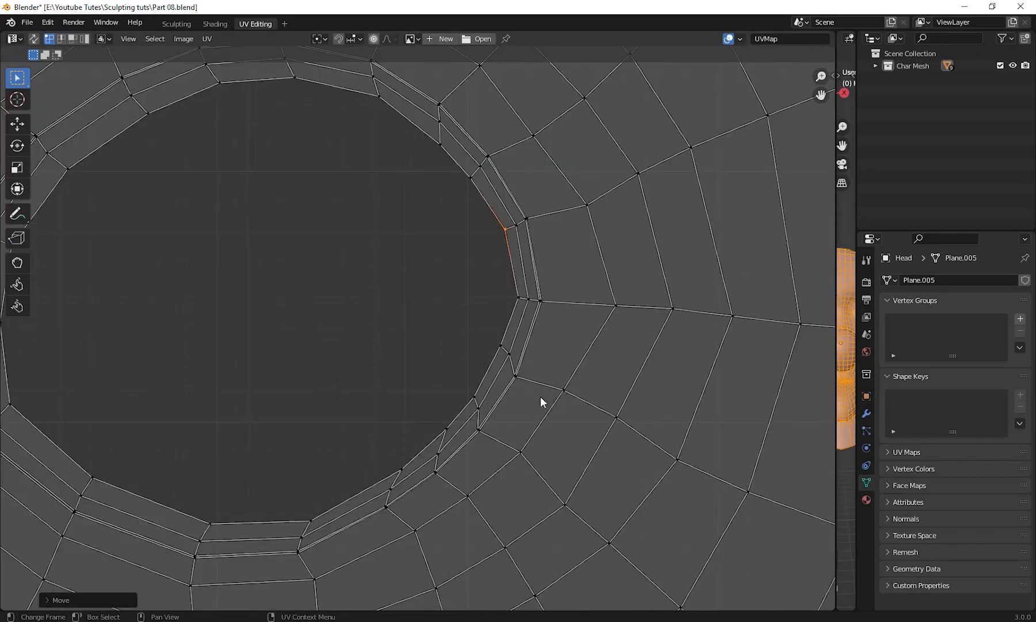
scroll(517, 314, up, 10)
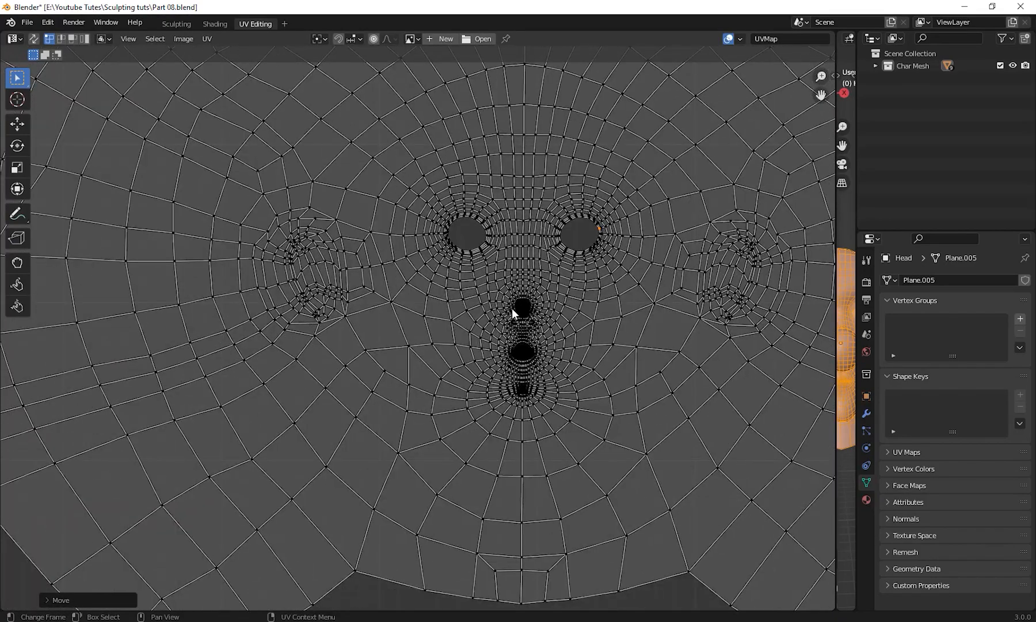
drag(450, 224, 578, 337)
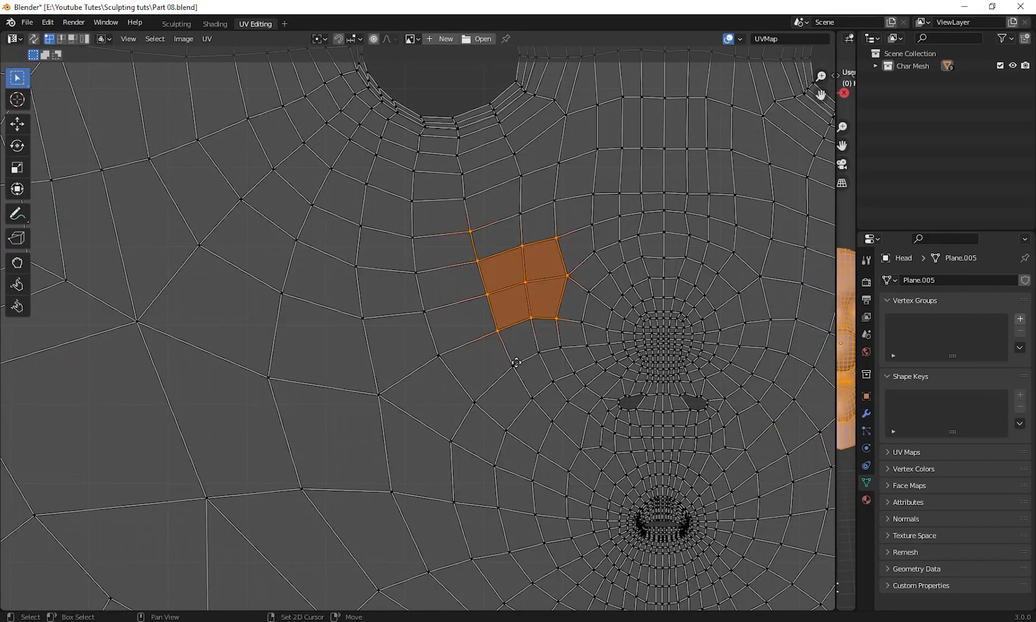
middle_drag(583, 263, 502, 300)
key(g)
right_click(544, 306)
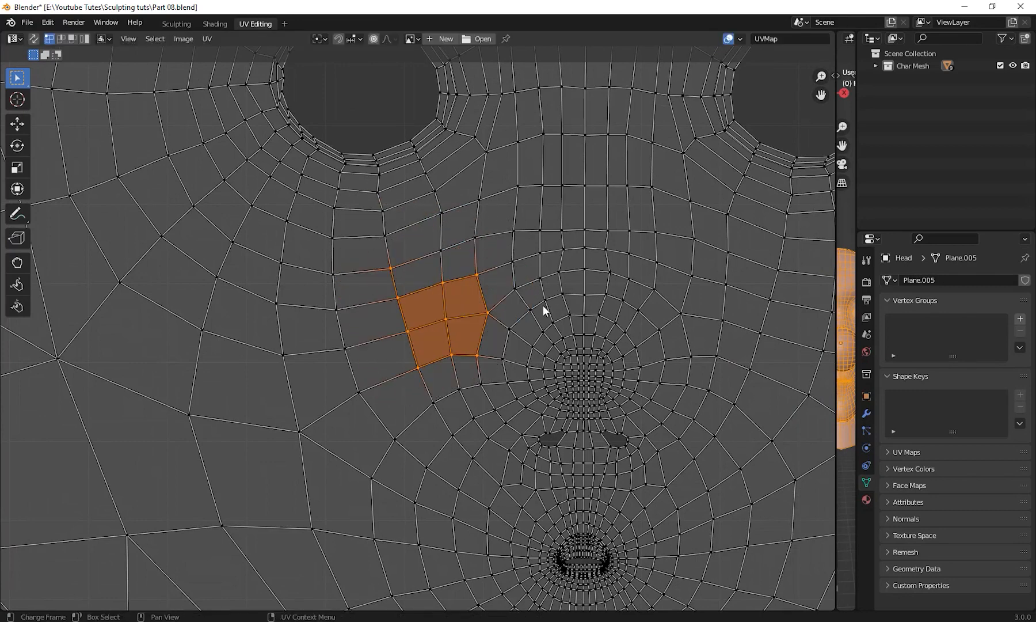
key(r)
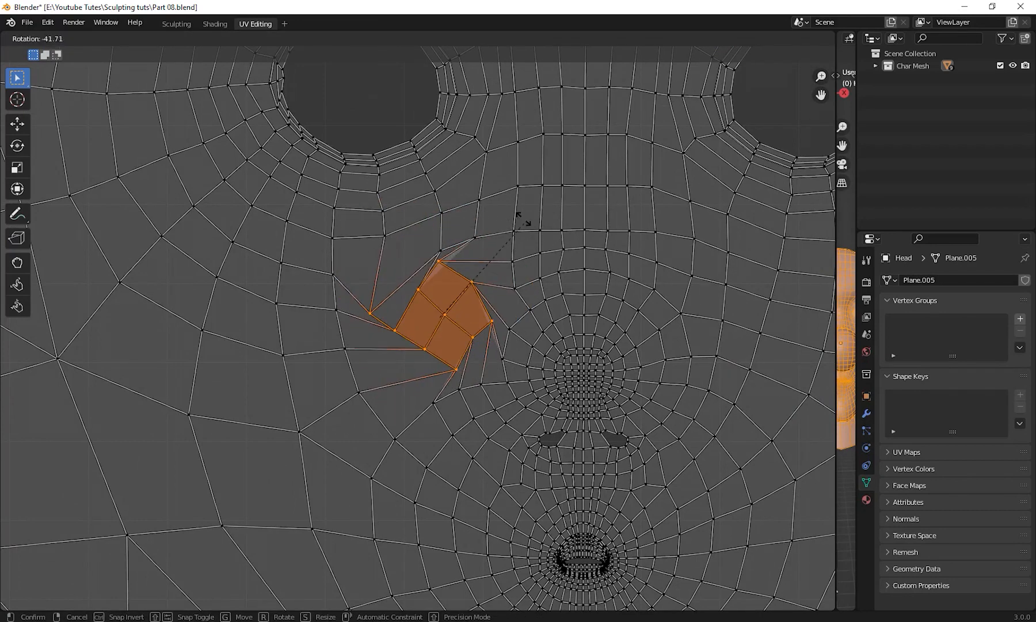
right_click(520, 387)
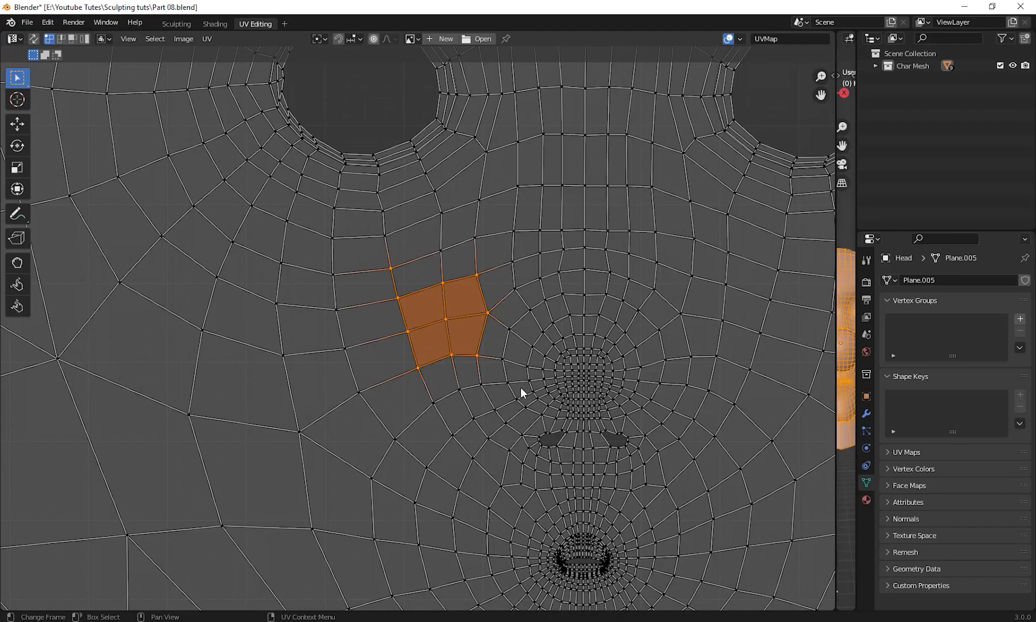
key(r)
right_click(506, 382)
Narrow the UV editor so the full head layout and the 3D head are shown side by side
scroll(507, 383, down, 3)
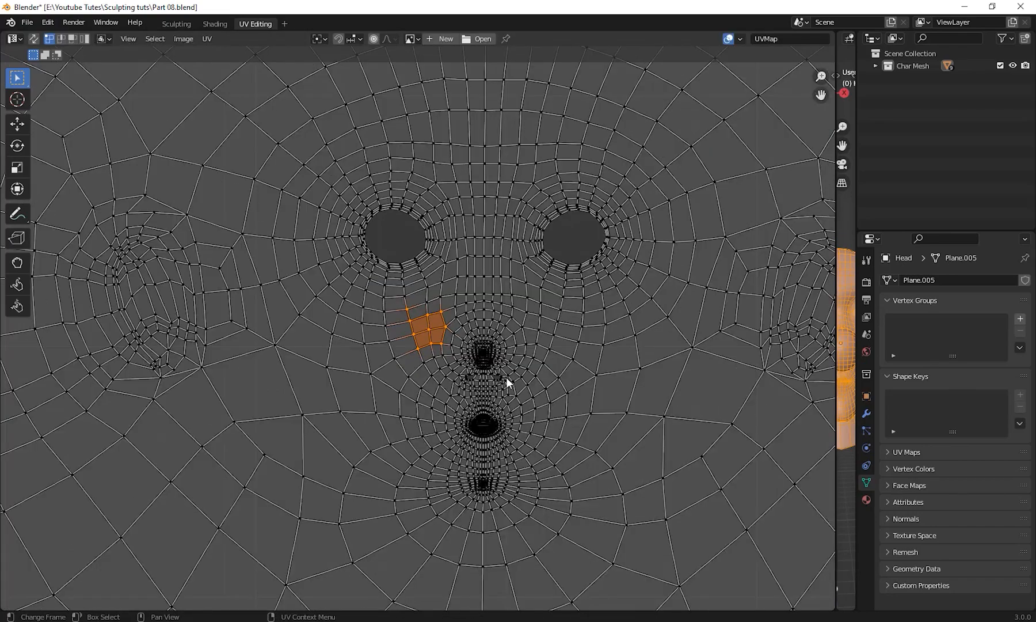
scroll(506, 382, down, 5)
scroll(488, 370, up, 2)
scroll(494, 370, down, 2)
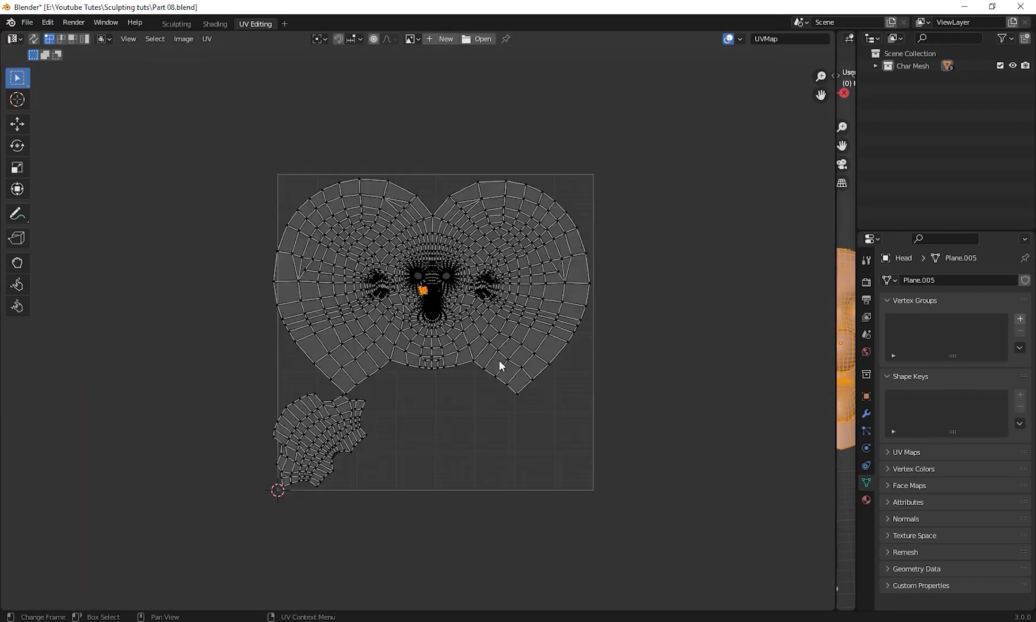
scroll(499, 366, up, 1)
middle_drag(490, 304, 444, 307)
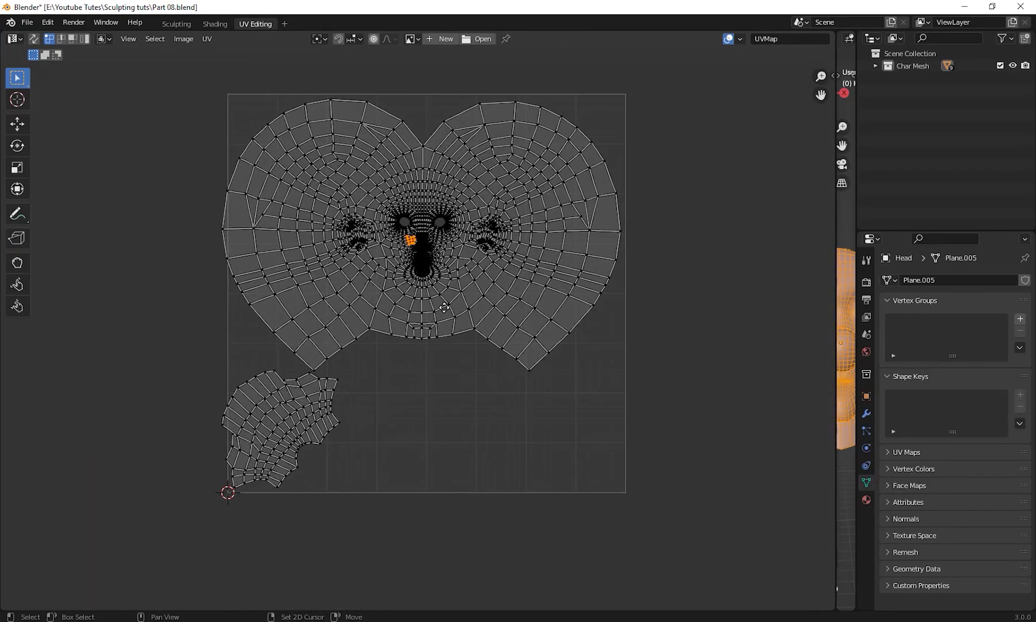
drag(834, 357, 579, 349)
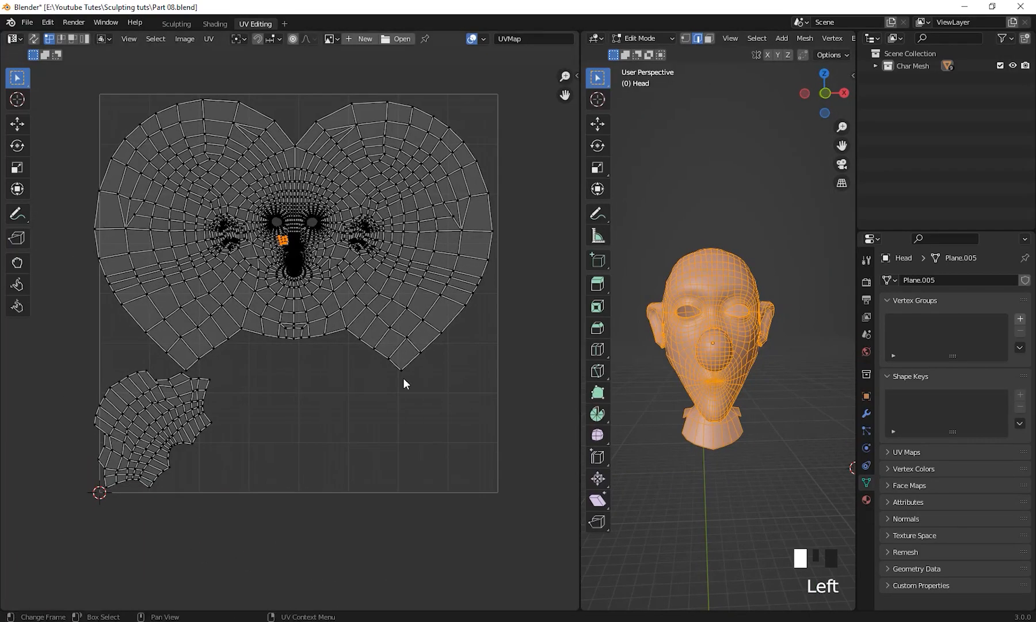
middle_drag(407, 231, 455, 281)
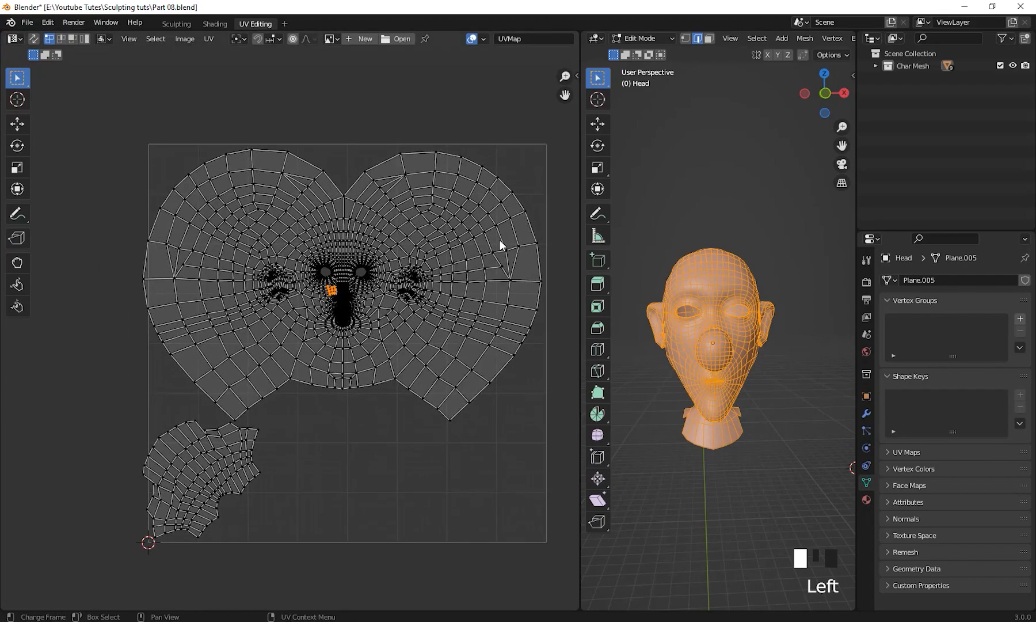
Box-select the dense UV region of the right-hand ear on the head island
scroll(544, 348, up, 6)
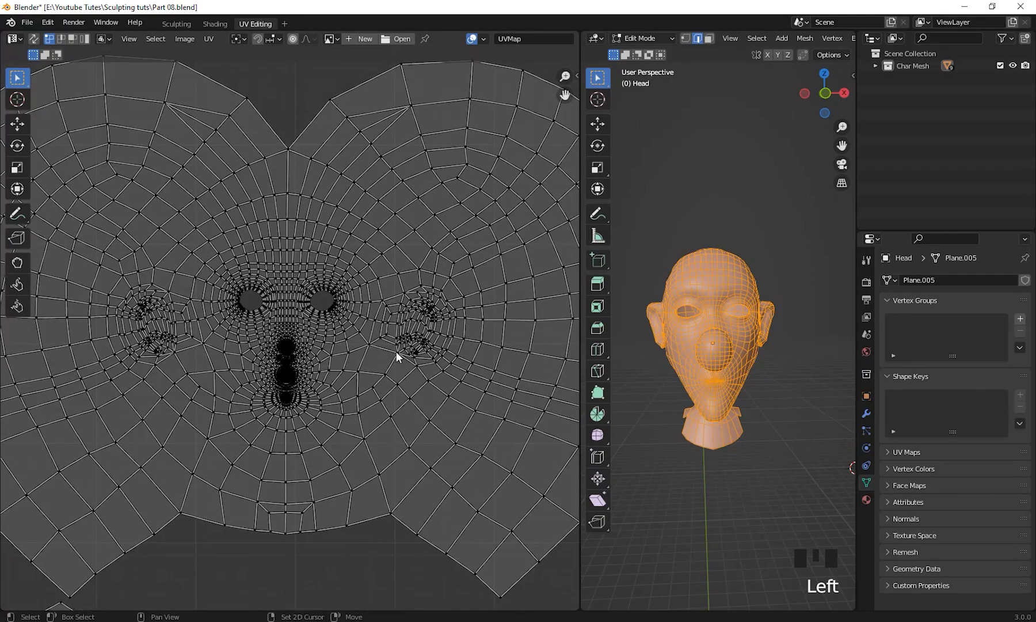
scroll(397, 359, up, 4)
key(b)
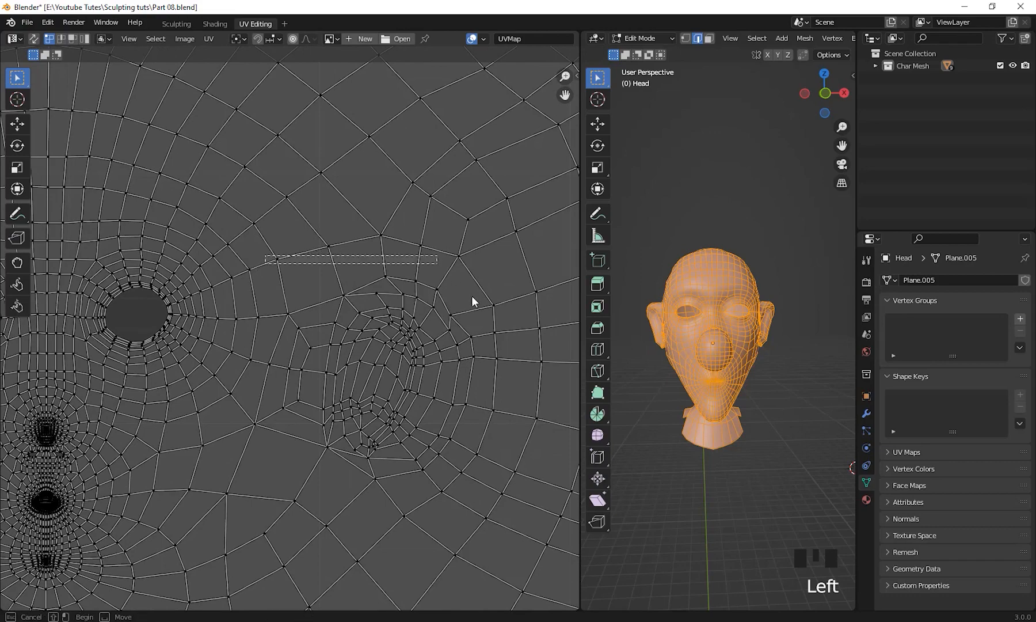
drag(472, 300, 483, 507)
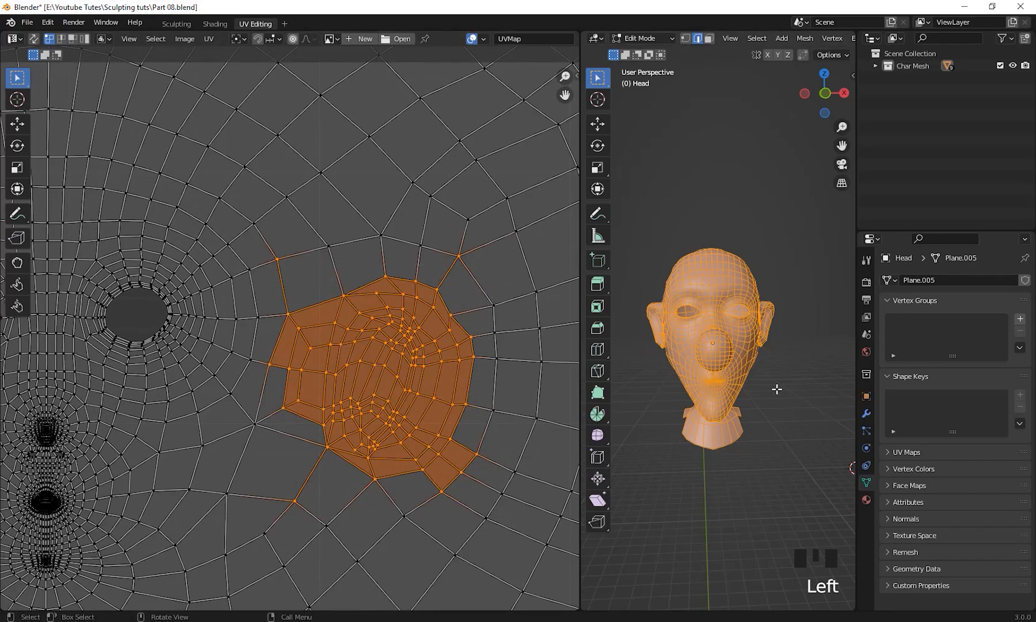
View the head from the side, clear the mesh selection and box-select the ear's geometry in the 3D viewport
middle_drag(777, 389, 654, 397)
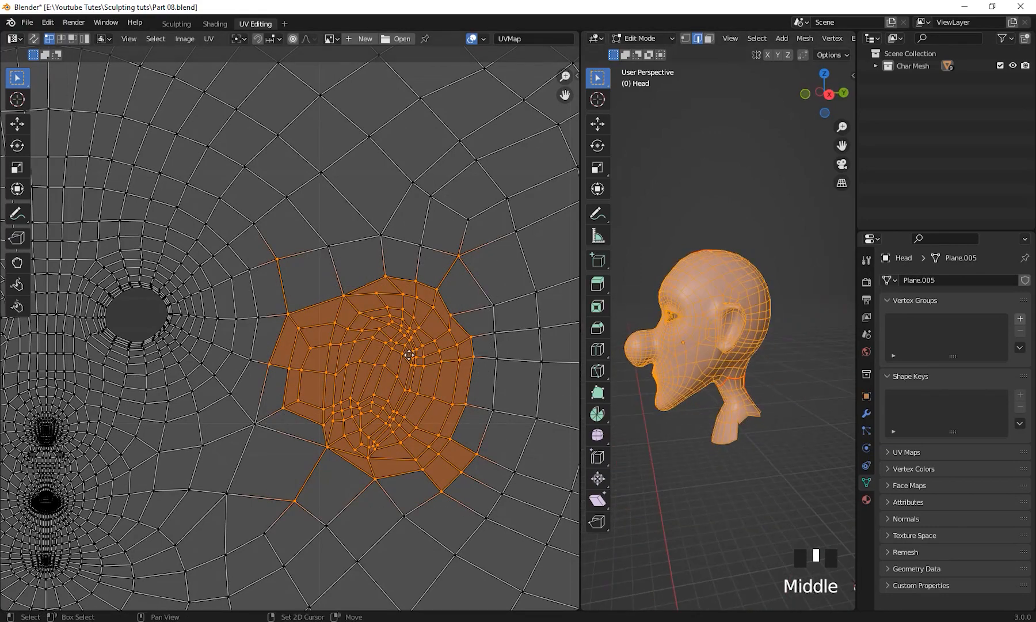
scroll(340, 360, down, 2)
middle_drag(410, 355, 355, 323)
click(787, 479)
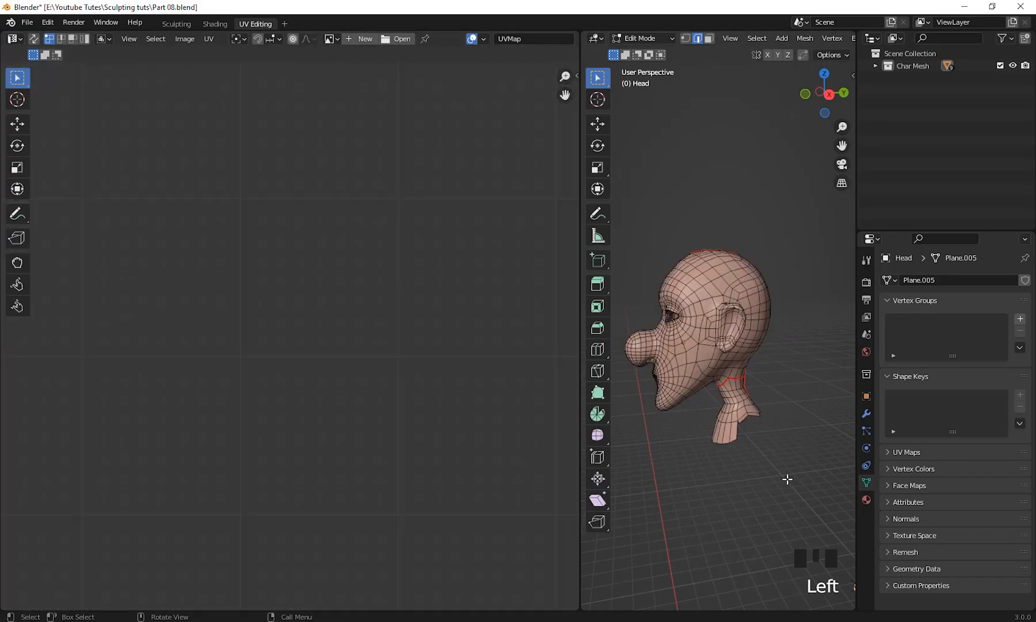
key(b)
drag(707, 289, 755, 355)
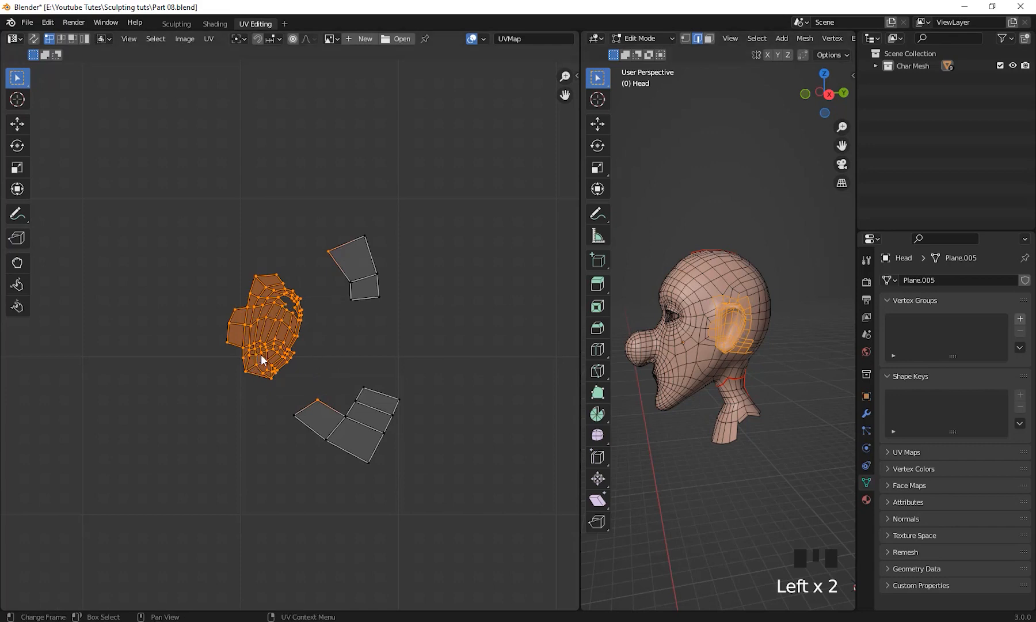
Enlarge the 3D viewport and examine the selected ear from a front three-quarter view
scroll(399, 374, down, 4)
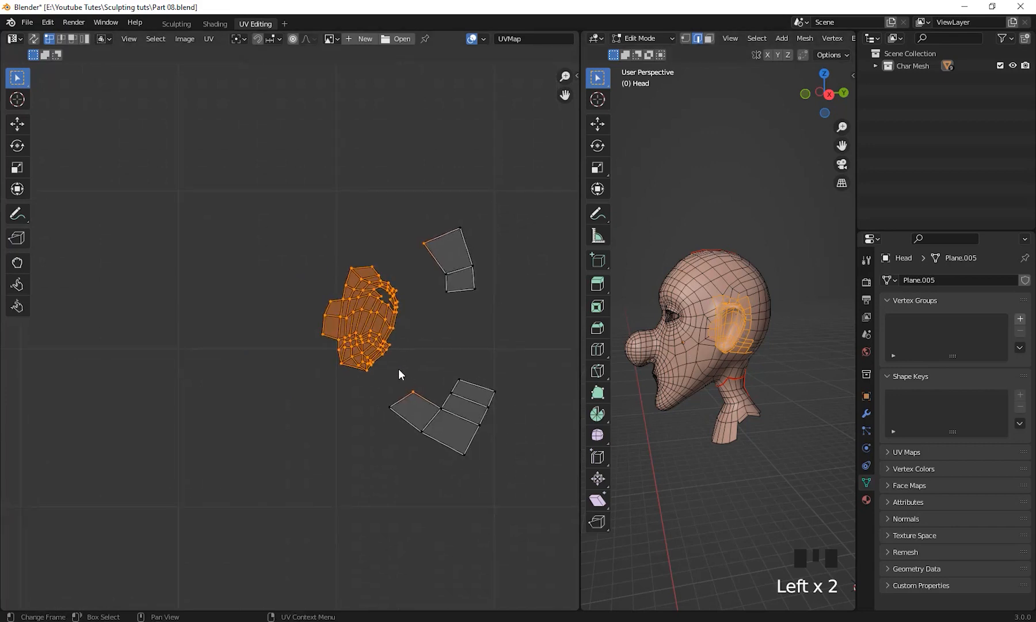
drag(578, 375, 469, 380)
scroll(550, 423, down, 5)
shift+middle_drag(697, 389, 663, 413)
middle_drag(663, 413, 735, 418)
scroll(767, 368, up, 2)
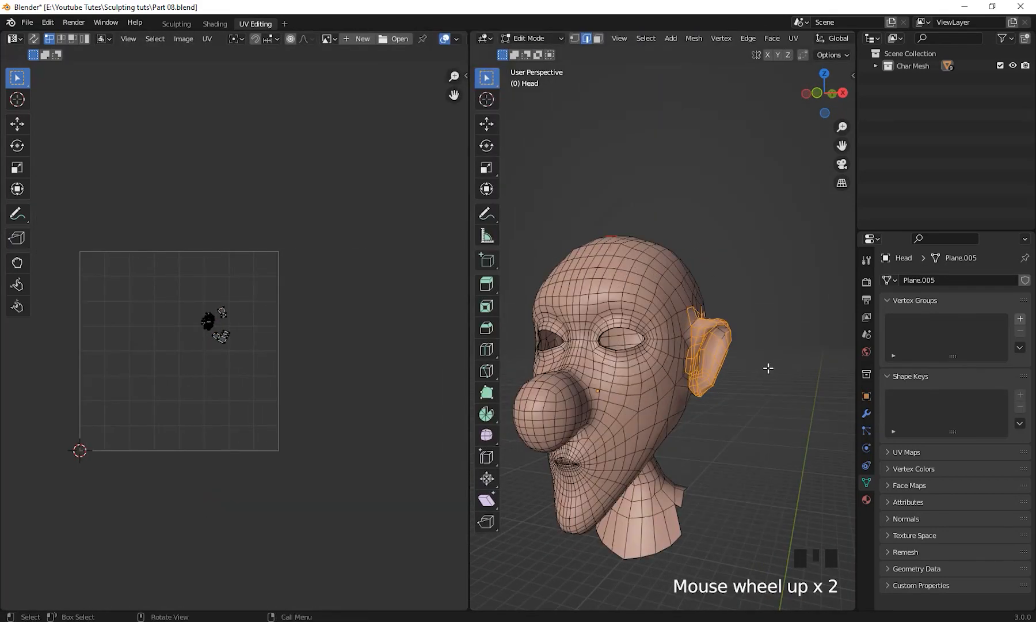
Select the head's entire mesh in edit mode to show its complete UV layout, and clear the UV selection
key(Tab)
click(655, 342)
key(Tab)
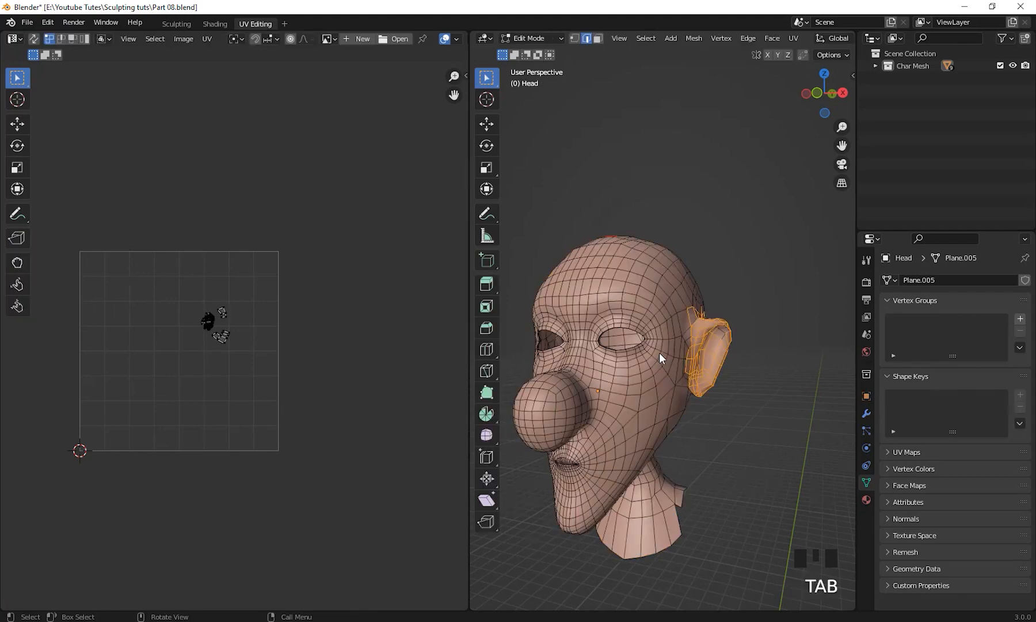
key(a)
scroll(717, 397, down, 2)
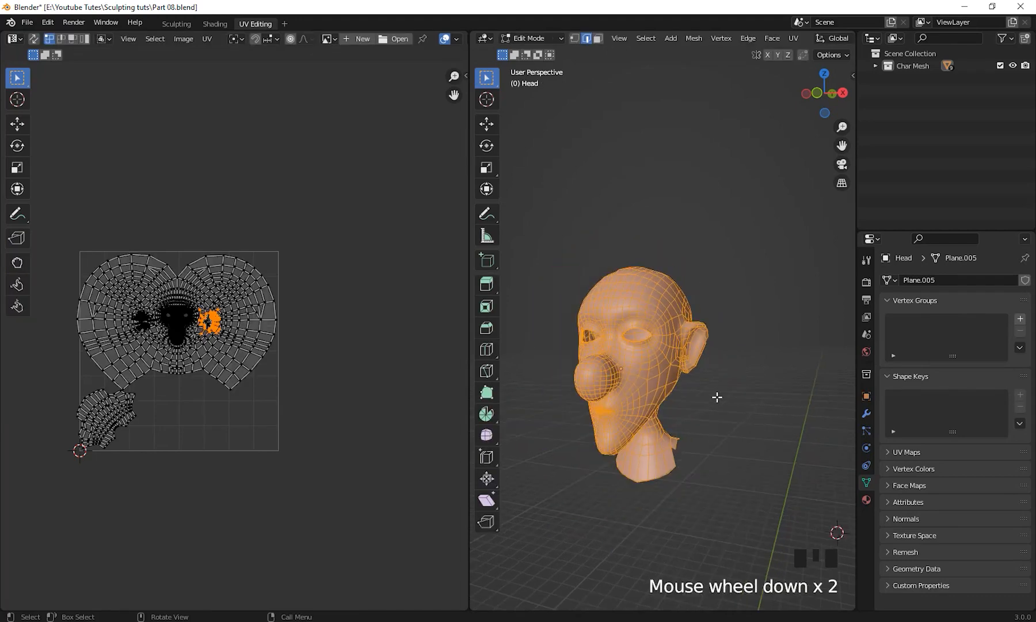
middle_drag(717, 398, 667, 397)
click(164, 386)
scroll(329, 396, up, 3)
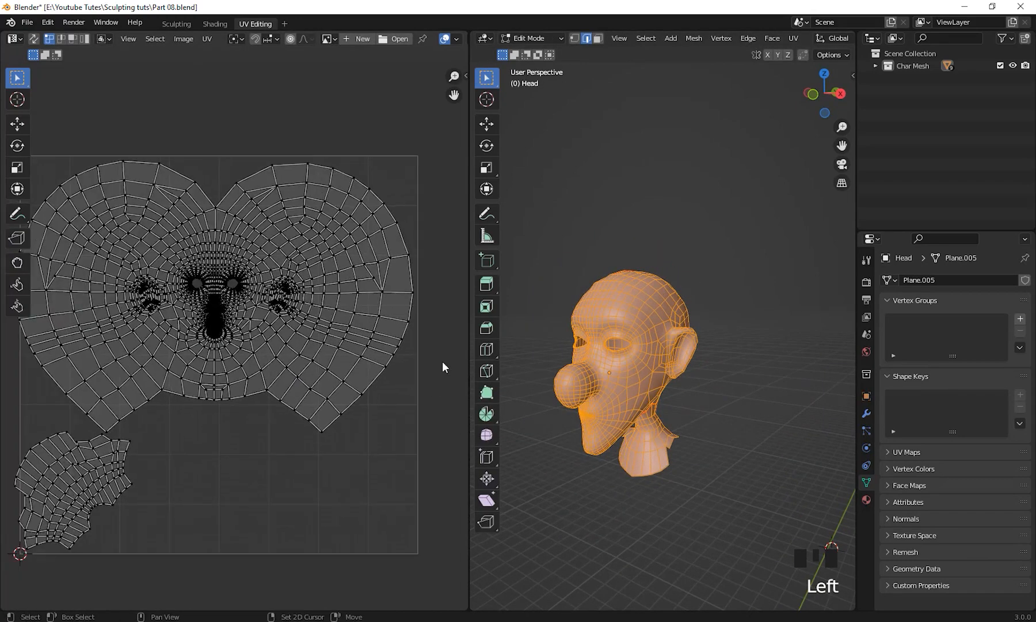
middle_drag(329, 382, 305, 398)
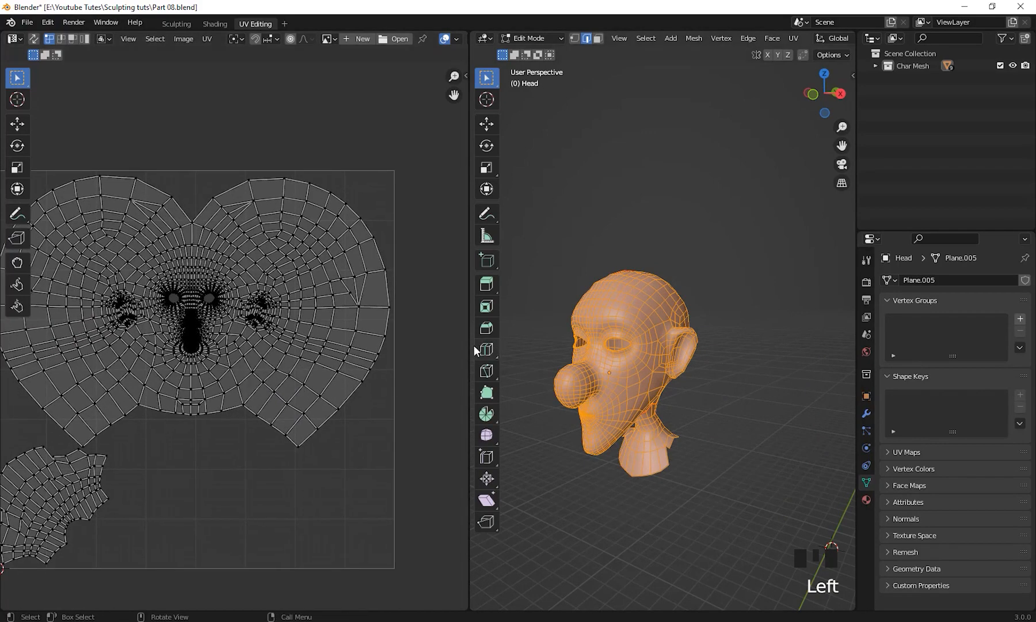
Widen the UV editor and frame the head's UV islands inside it
drag(472, 348, 706, 351)
scroll(474, 388, down, 3)
scroll(470, 393, up, 3)
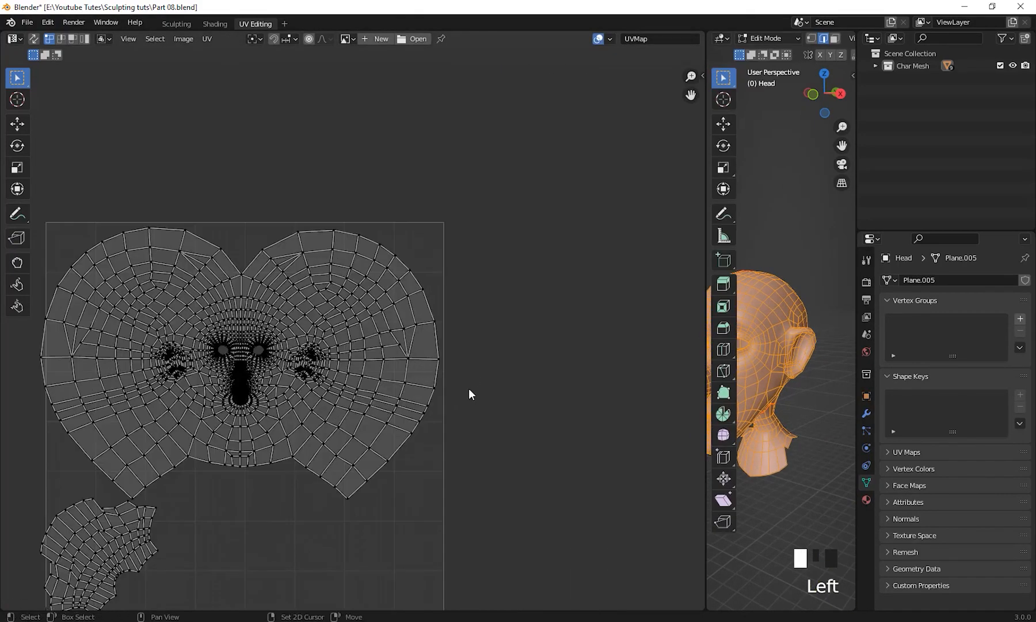
middle_drag(470, 393, 542, 371)
middle_drag(511, 268, 506, 282)
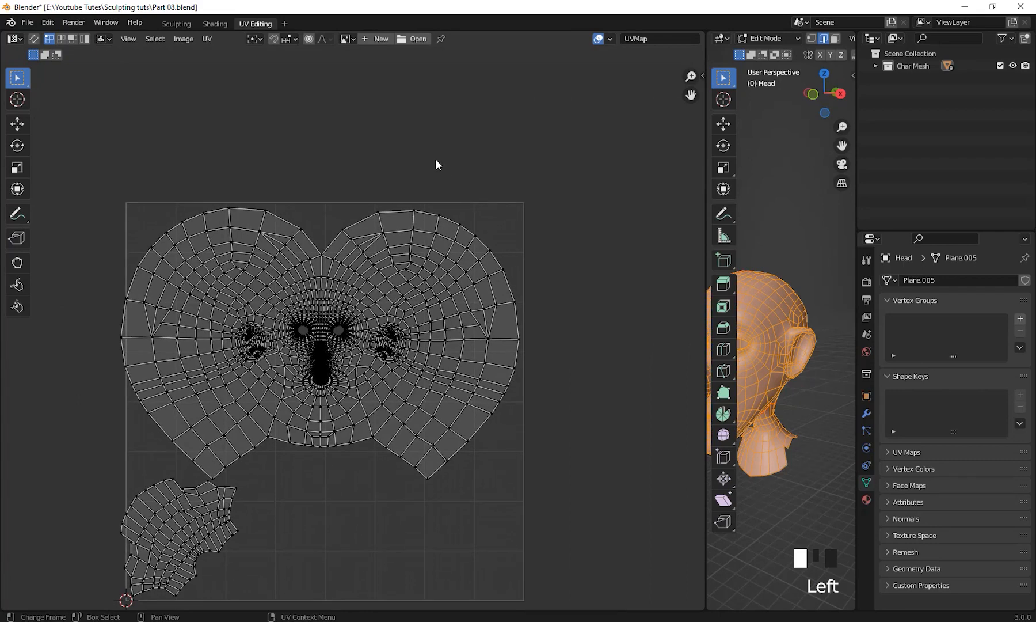
Load Grass image.jpg from E:\Youtube Tutes\Textures behind the head's UV layout, browsing the files as thumbnails
click(422, 38)
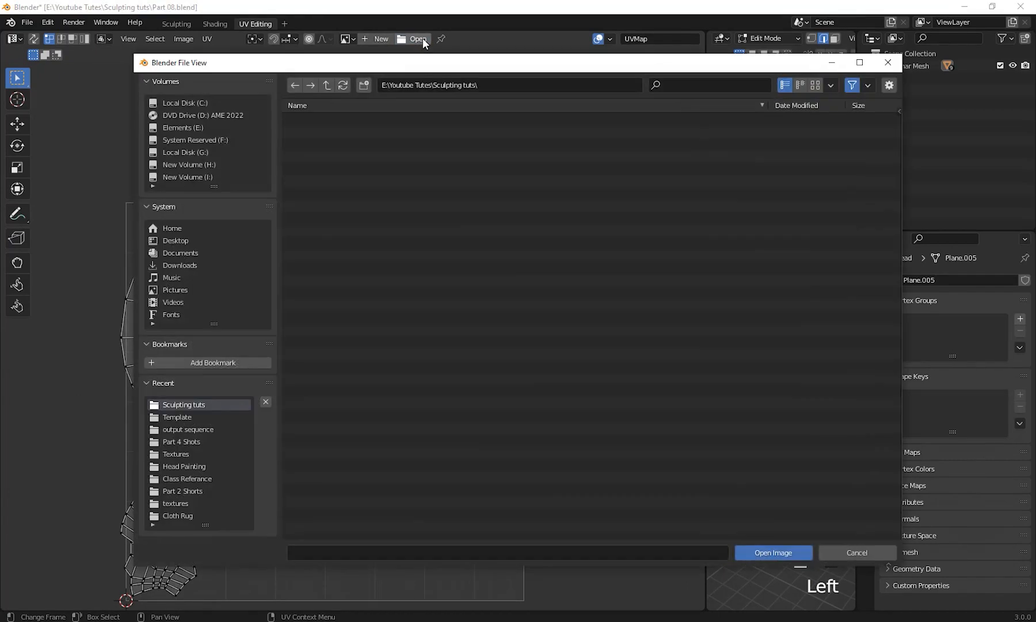
click(190, 126)
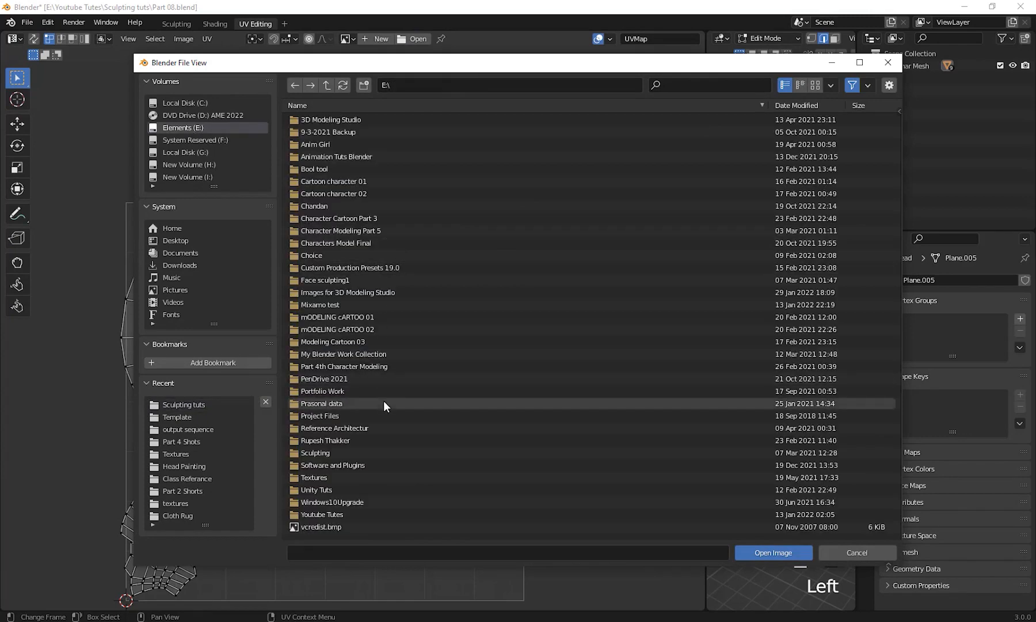
double_click(329, 515)
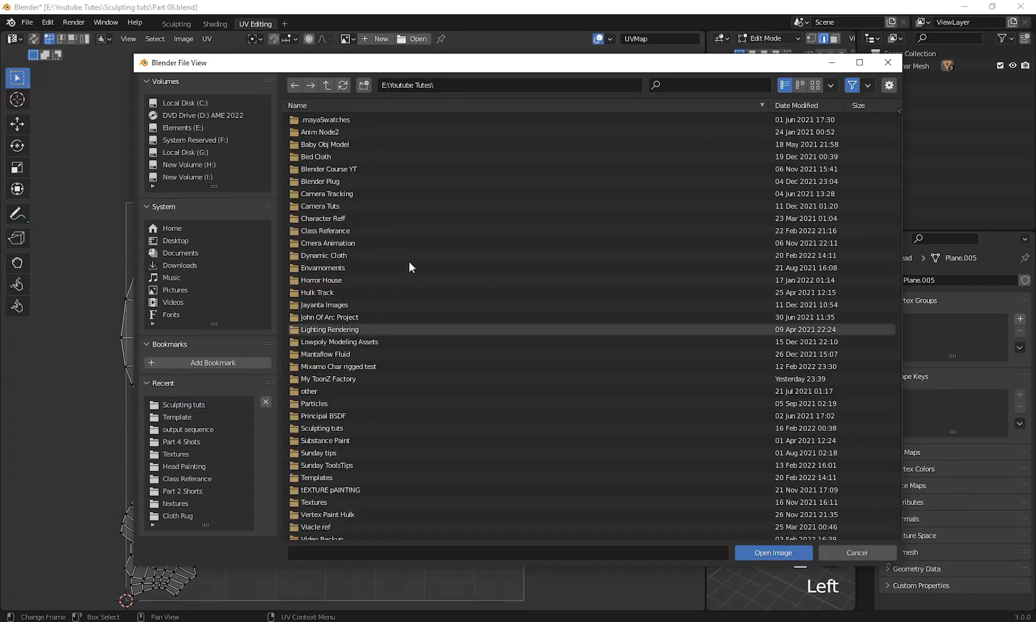
click(330, 498)
double_click(330, 498)
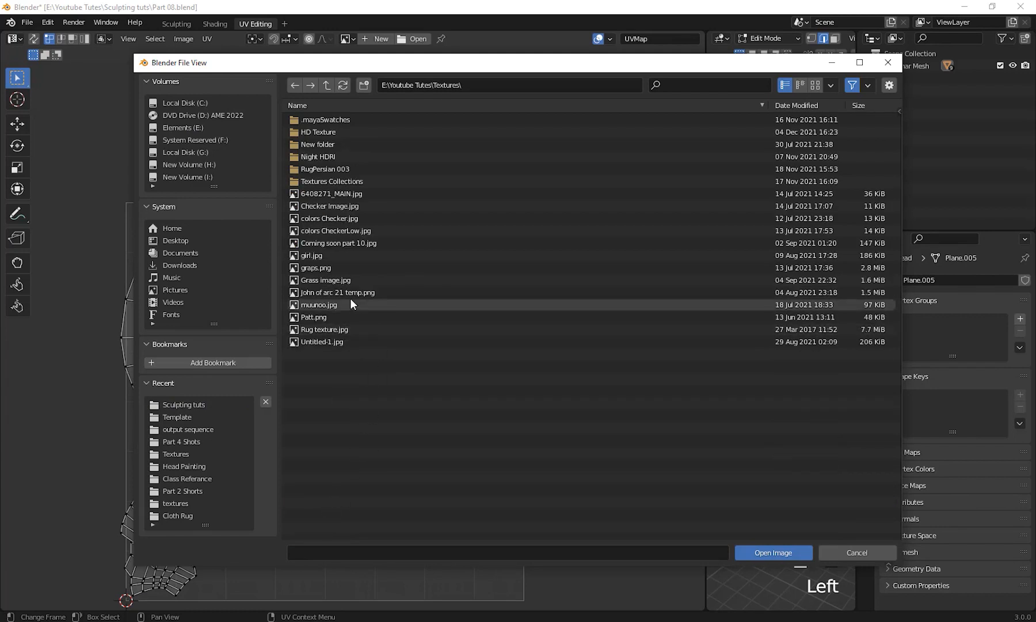
click(815, 85)
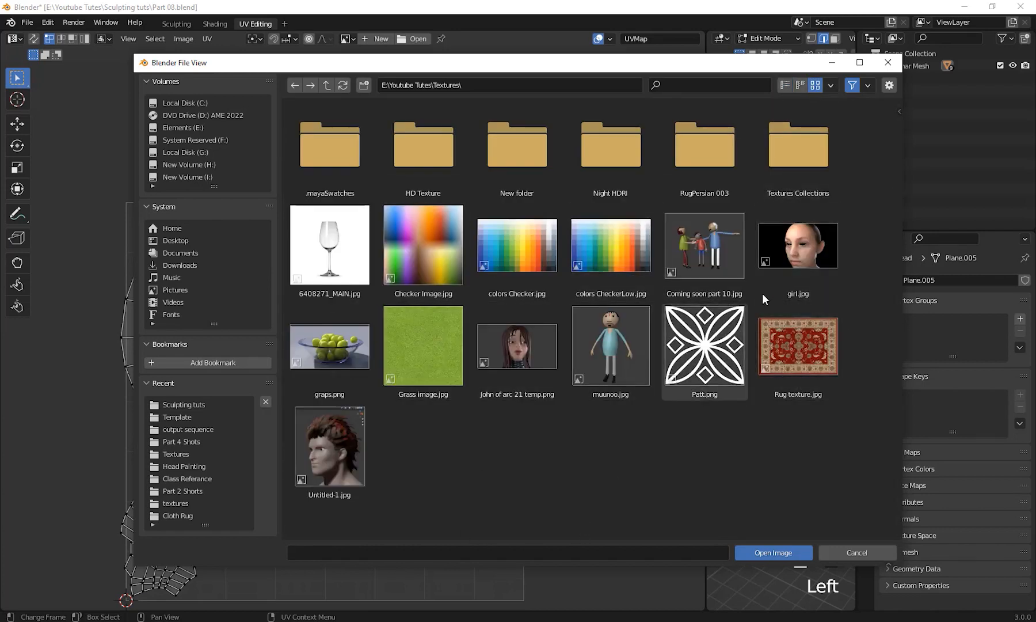
double_click(433, 354)
scroll(434, 357, up, 6)
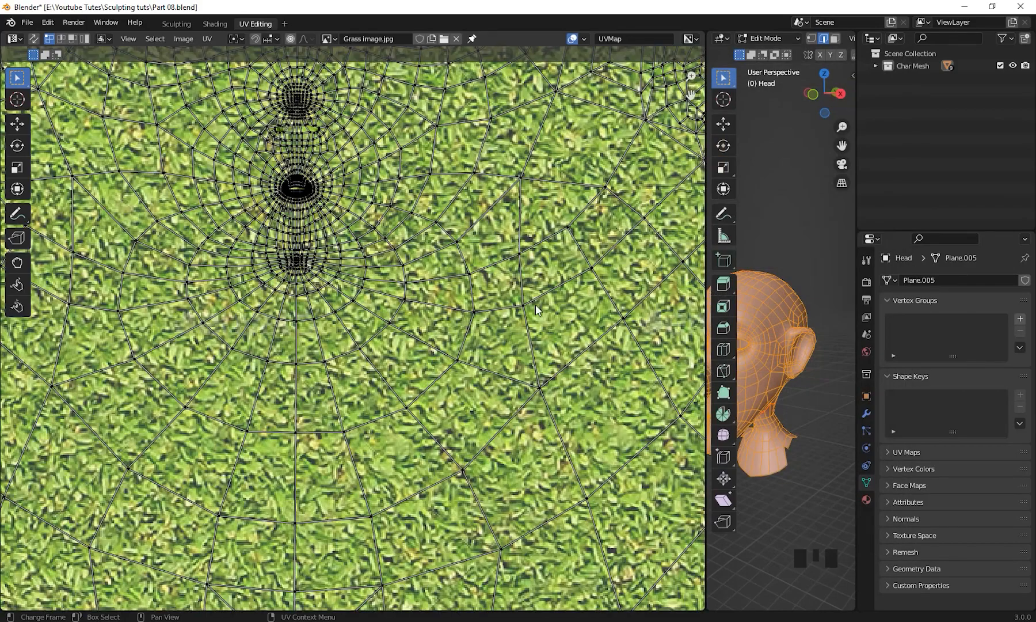
scroll(502, 383, down, 8)
scroll(518, 377, up, 1)
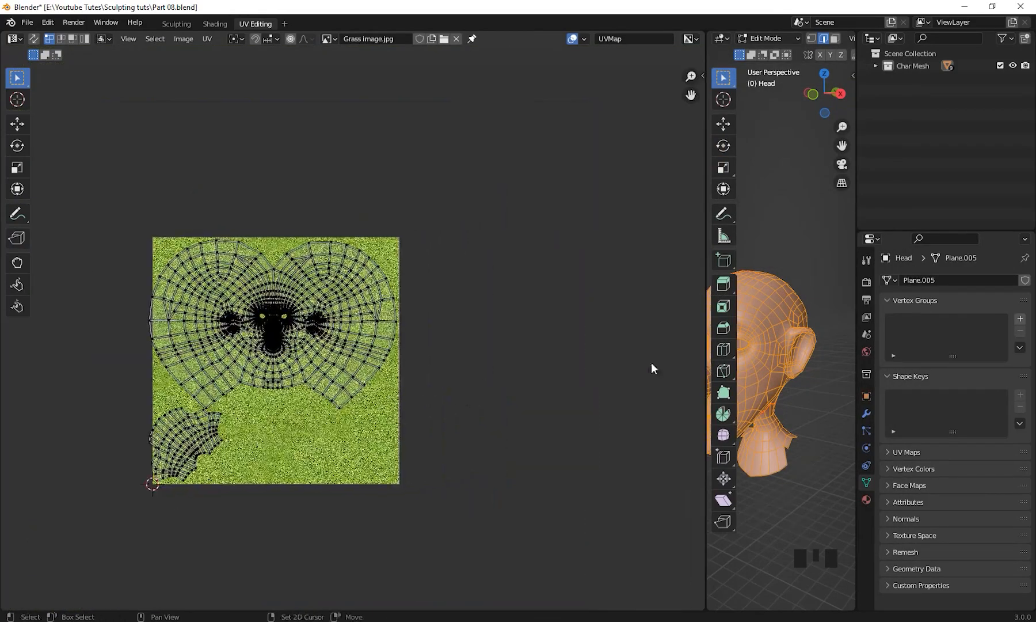
Enlarge the 3D viewport around the head and show the settings of the head's material
drag(706, 352, 286, 352)
shift+middle_drag(606, 397, 626, 409)
middle_drag(626, 408, 662, 406)
click(866, 499)
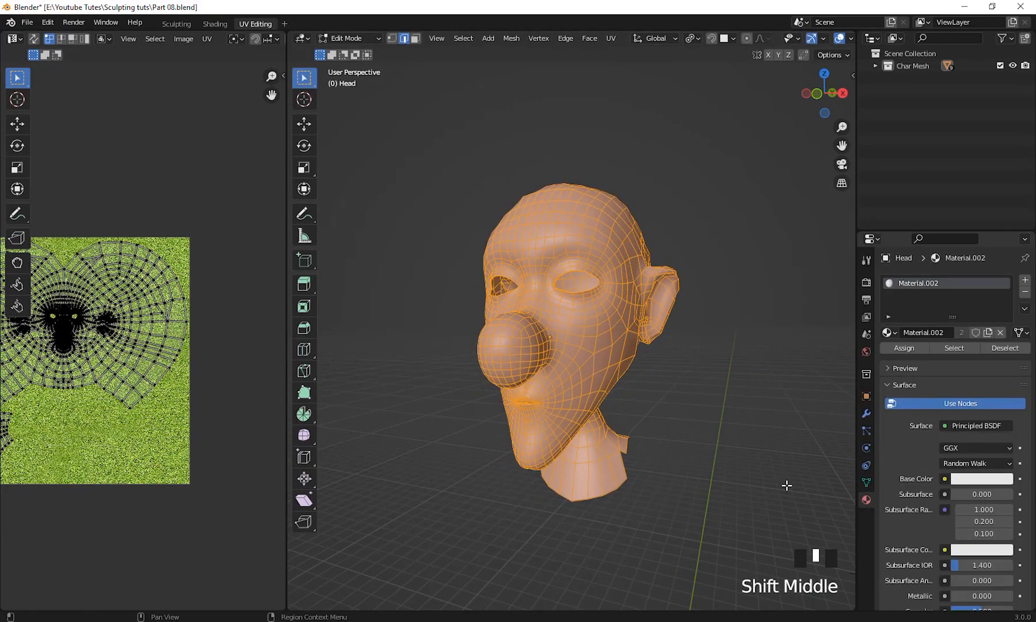
shift+middle_drag(756, 415, 758, 395)
middle_drag(758, 396, 737, 395)
shift+middle_drag(738, 395, 761, 375)
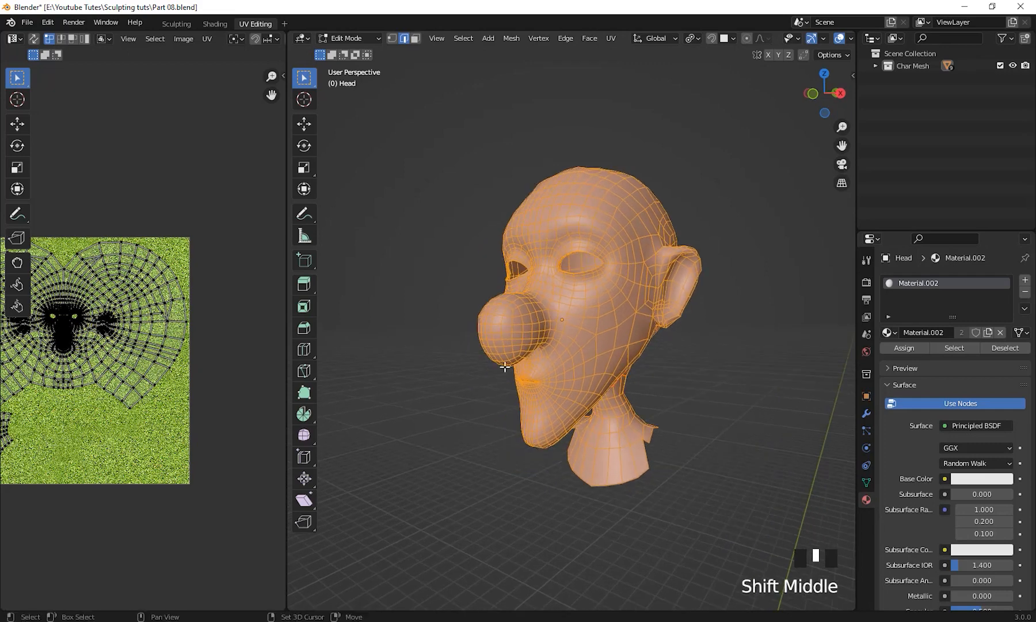
shift+middle_drag(446, 416, 476, 422)
Add an Image Texture to the head material's Base Color and load Grass image.jpg from E:\Youtube Tutes\Textures
click(944, 479)
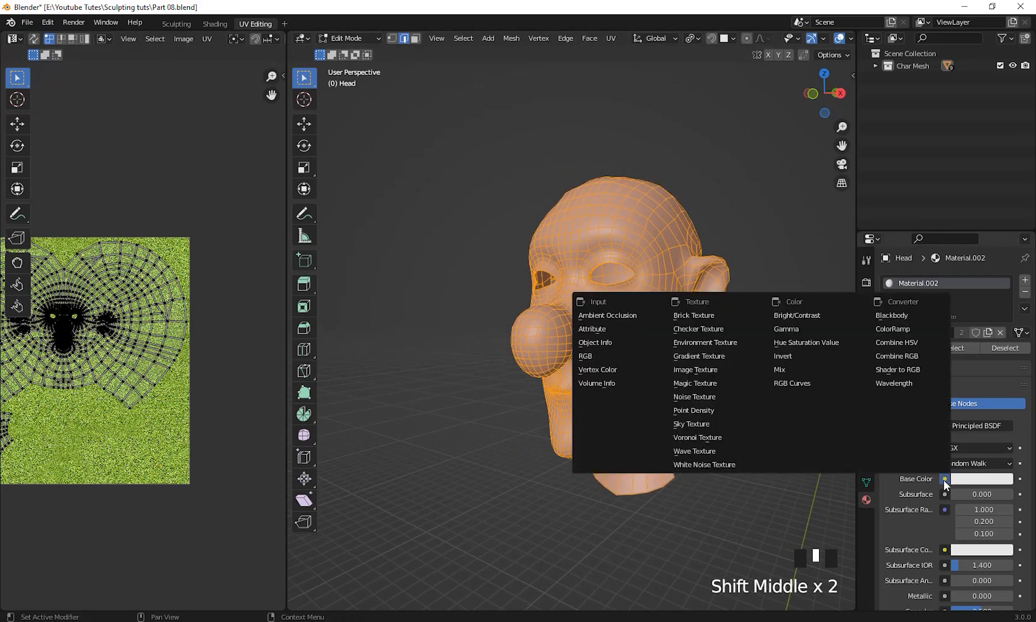
click(702, 371)
click(993, 495)
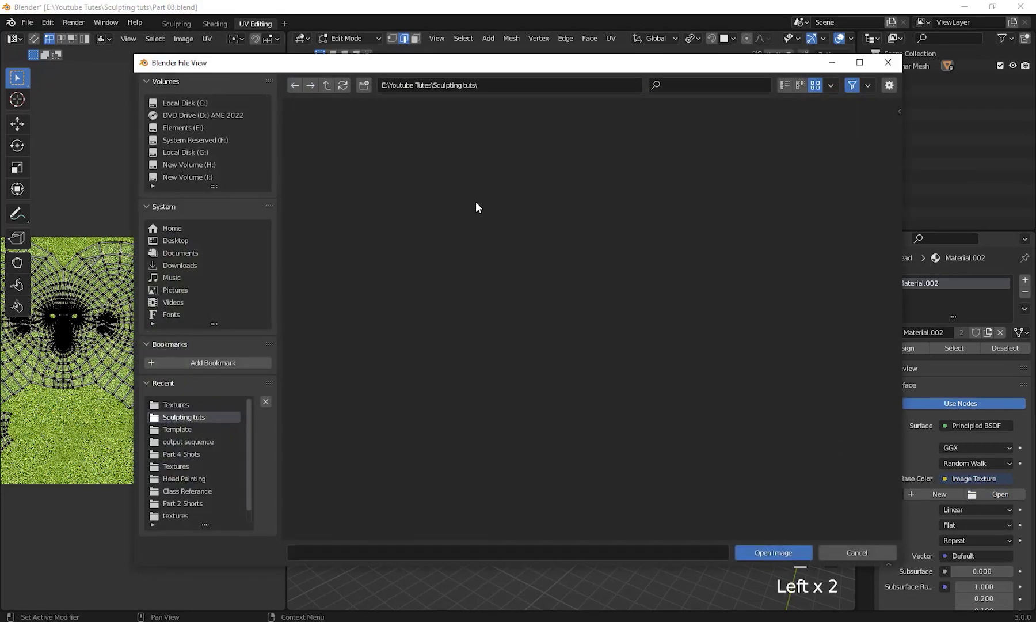
drag(324, 74, 365, 76)
click(226, 130)
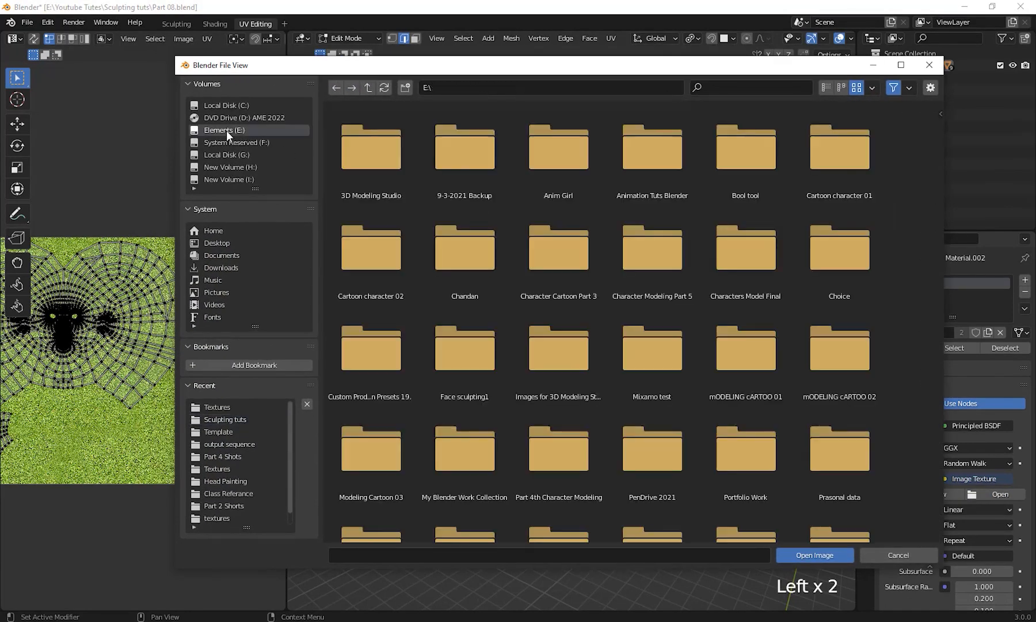
scroll(522, 397, down, 5)
double_click(564, 484)
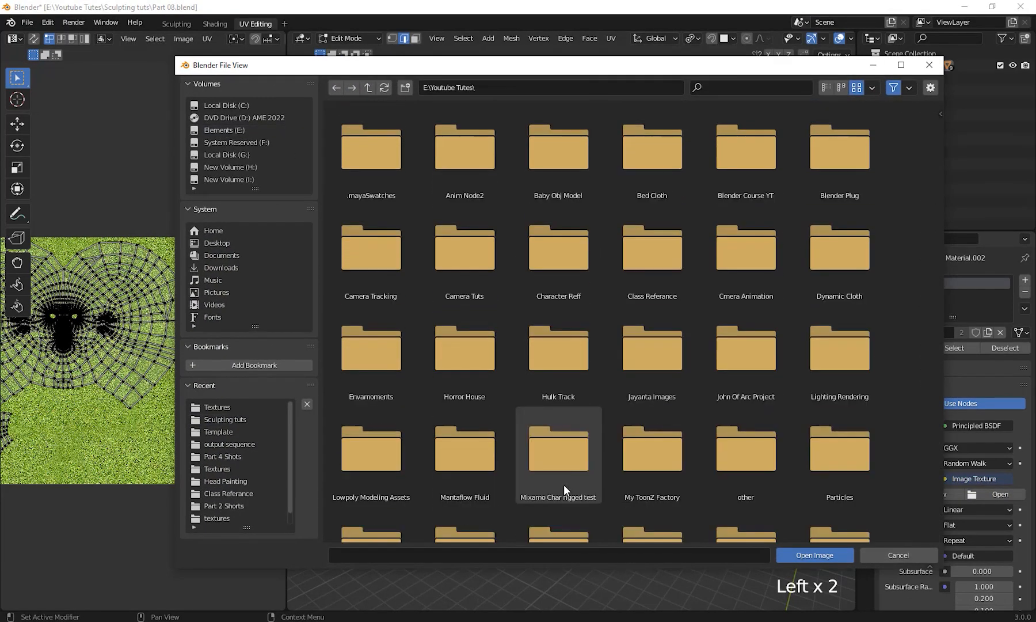
scroll(516, 390, down, 5)
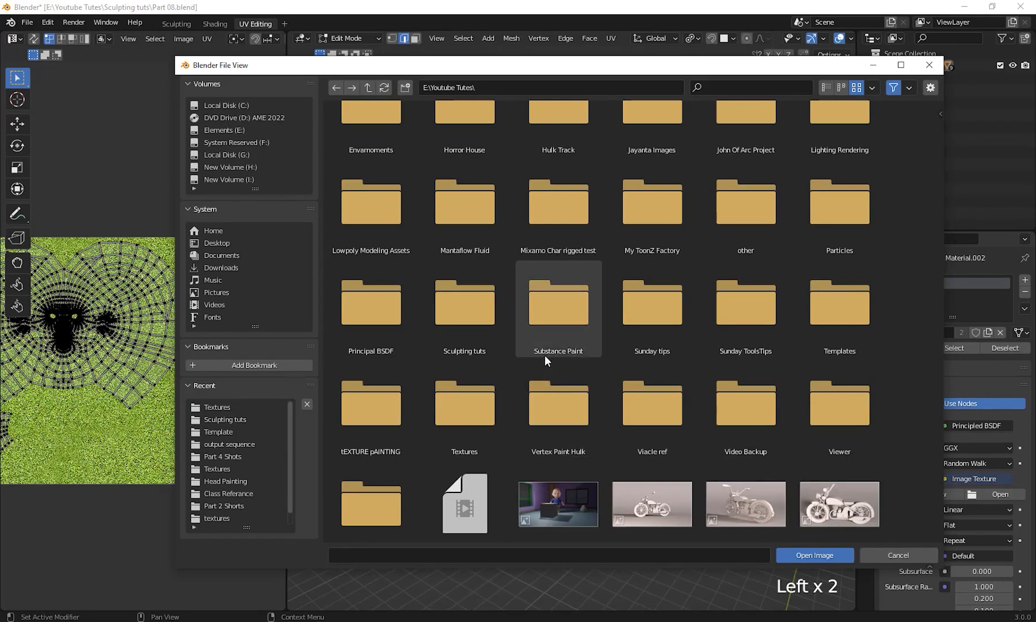
double_click(477, 413)
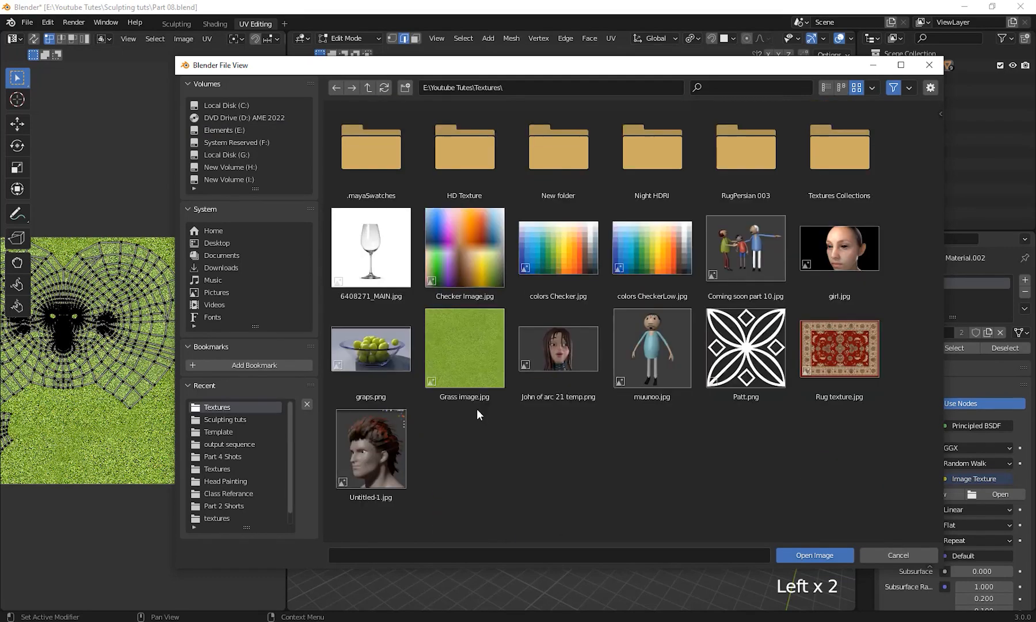
double_click(469, 341)
Switch the viewport to Material Preview shading, return to object mode and deselect the head
middle_drag(746, 374, 759, 329)
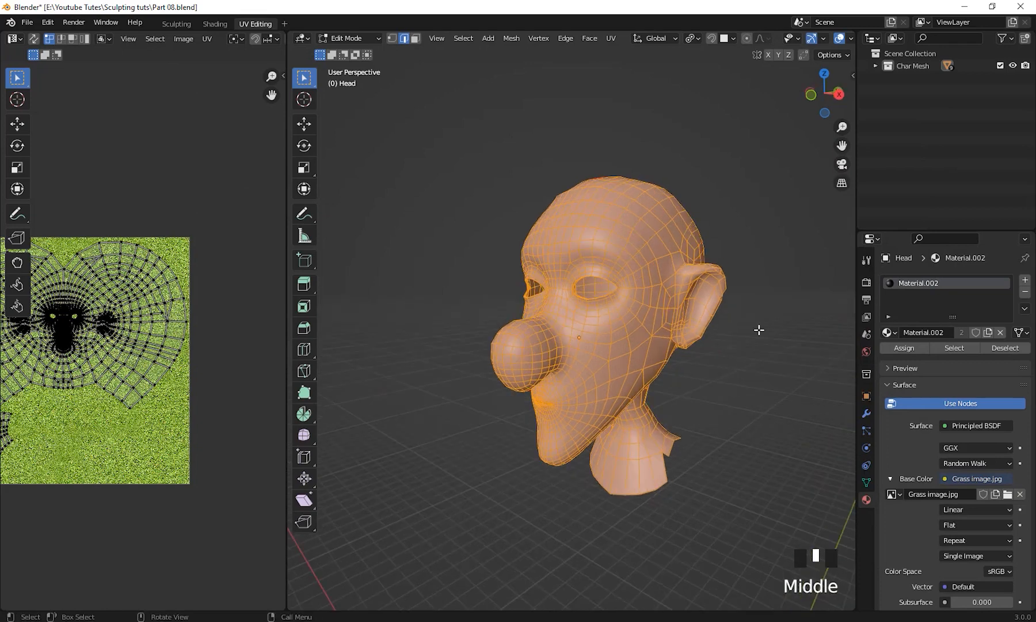
scroll(769, 42, down, 3)
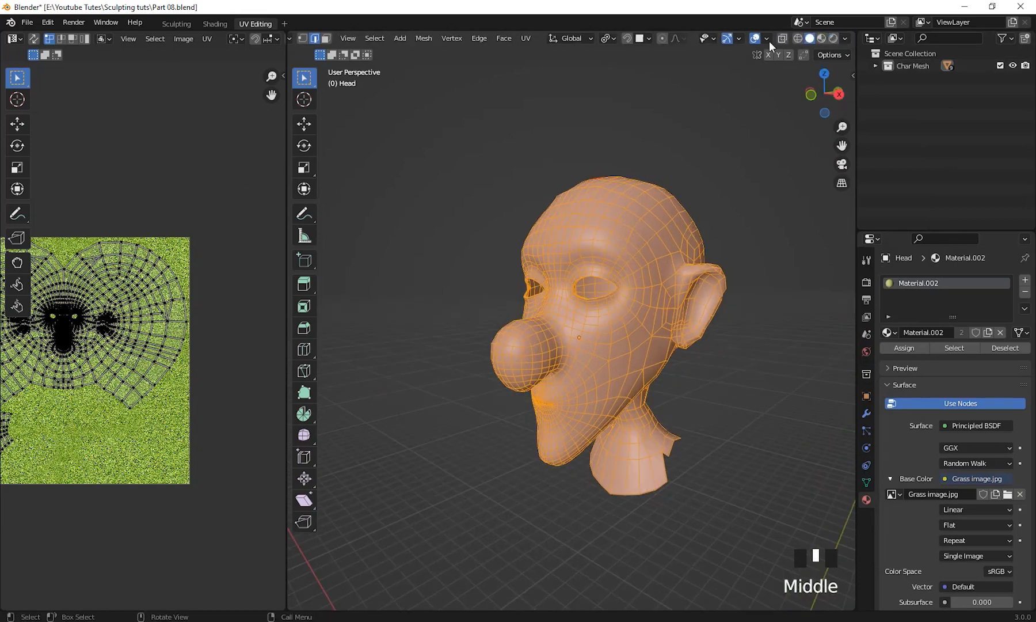
click(826, 41)
mouse_move(764, 283)
middle_down()
mouse_move(782, 318)
mouse_move(708, 348)
mouse_move(683, 399)
middle_up()
key(Tab)
click(777, 328)
scroll(705, 353, up, 4)
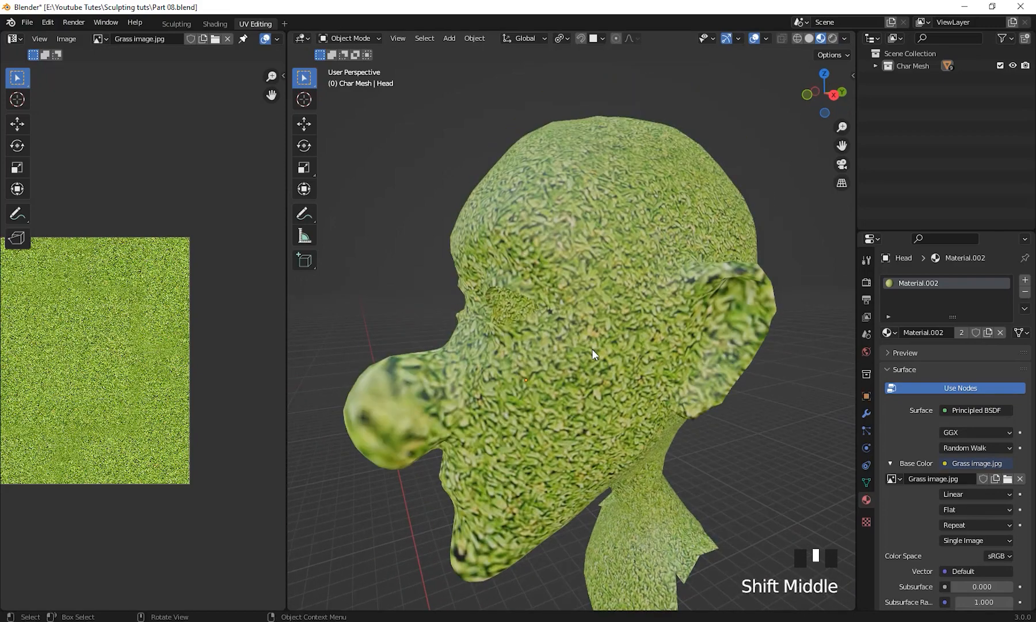
Examine the grass texture around the face, ears, neck and back of the head for stretching and seams
shift+middle_drag(593, 354, 565, 236)
scroll(683, 324, up, 2)
middle_drag(520, 436, 625, 266)
scroll(670, 385, up, 4)
middle_drag(648, 350, 614, 393)
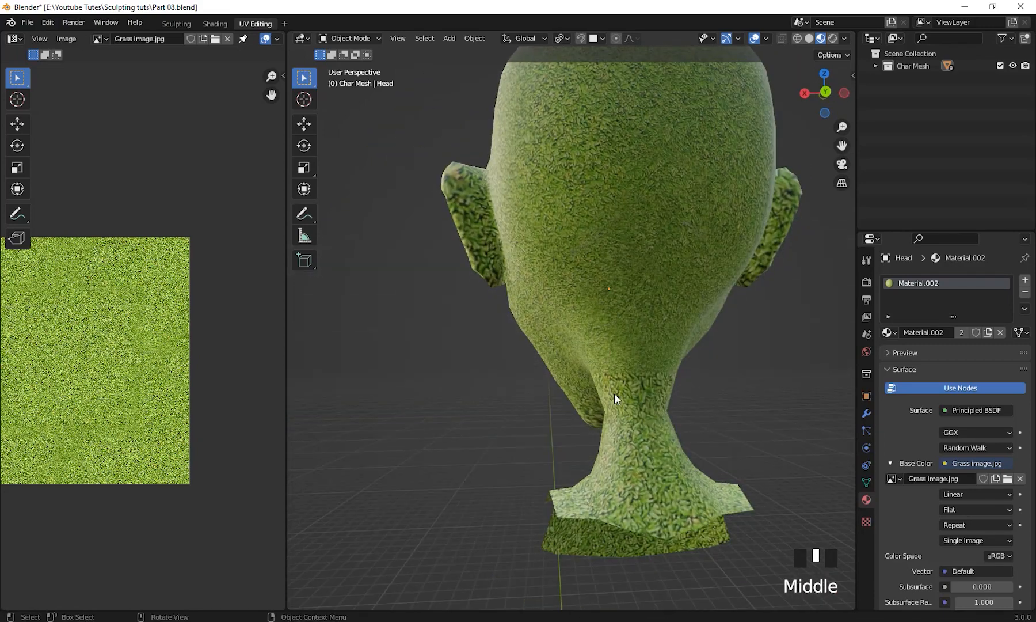
middle_drag(570, 296, 628, 354)
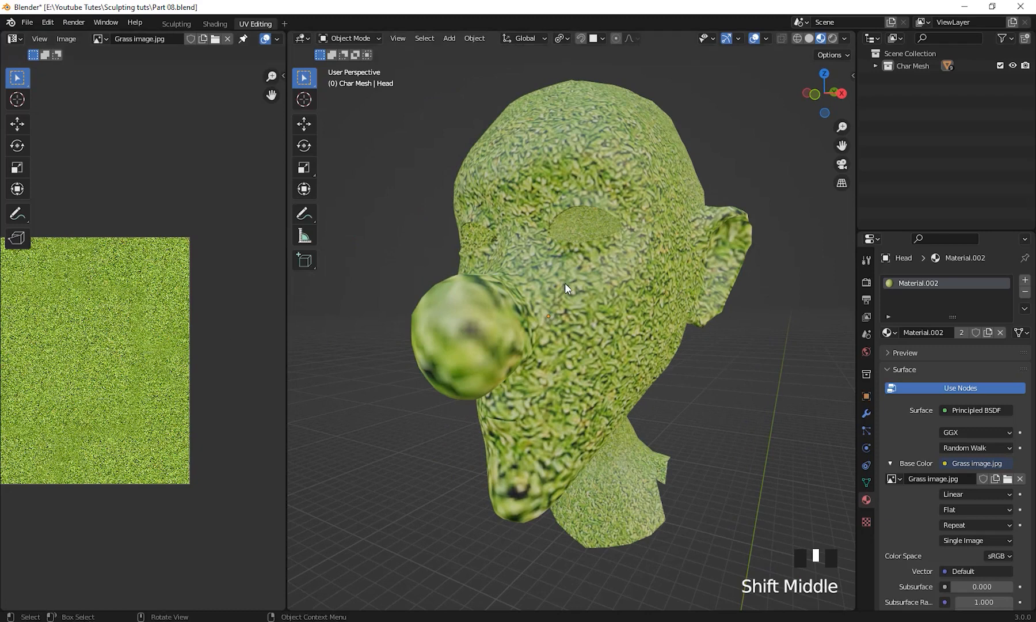
middle_drag(565, 283, 600, 325)
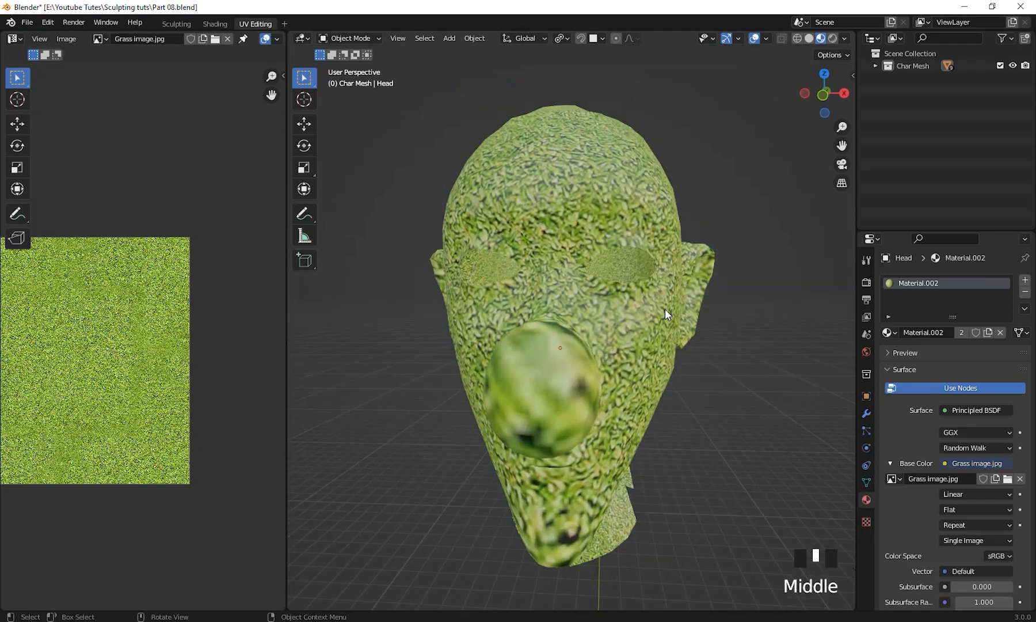
shift+middle_drag(665, 314, 873, 349)
Unlink the grass material from the head and create a new default material in its place
click(1000, 333)
click(942, 332)
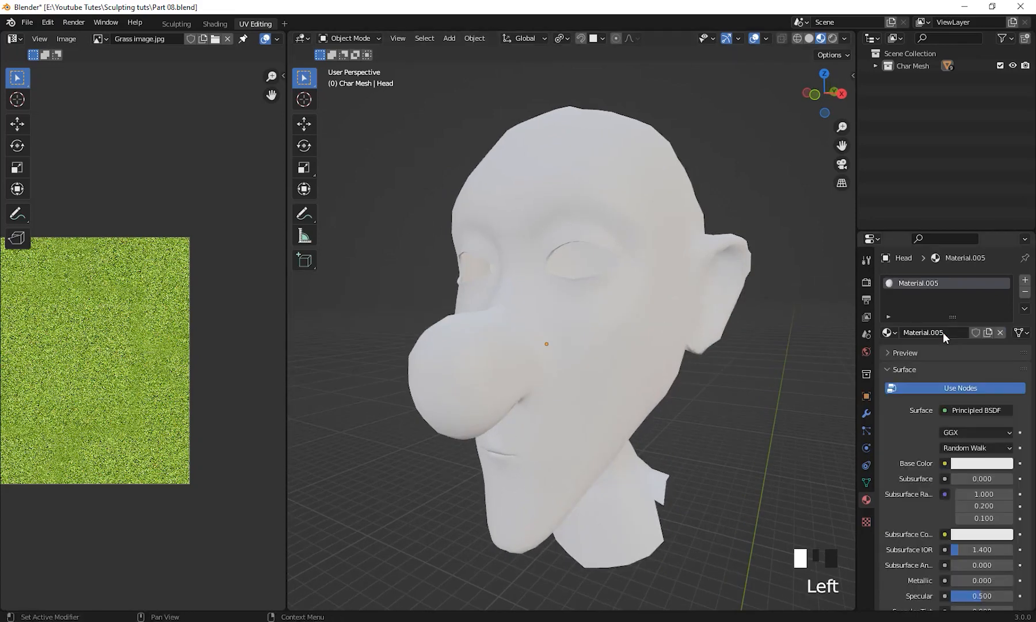
shift+middle_drag(696, 423, 264, 332)
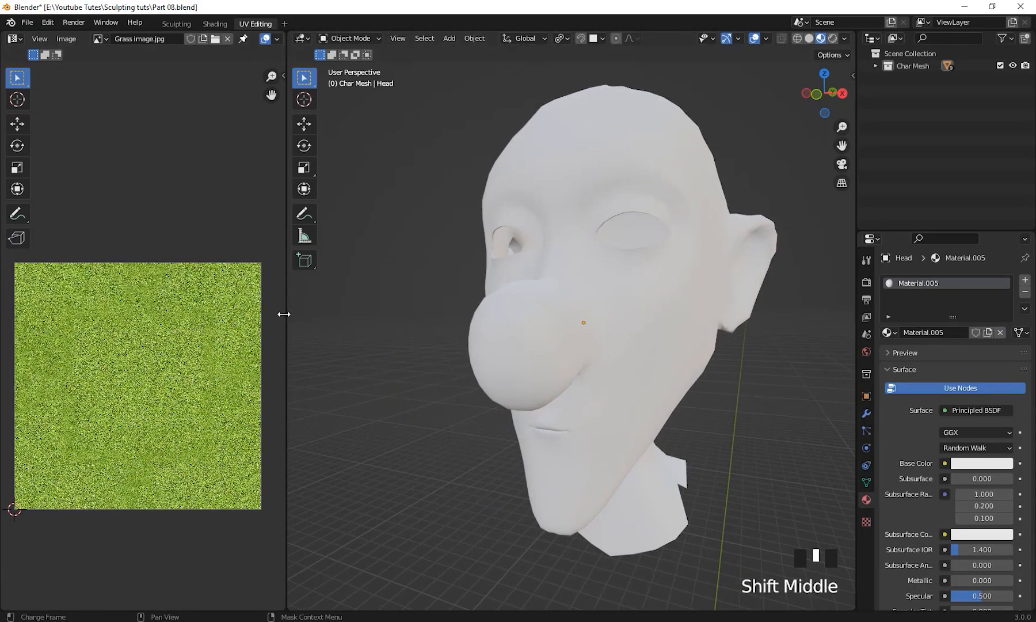
Reselect the head, check its UV layout in edit mode, and reveal all hidden character parts in object mode
scroll(579, 302, down, 4)
click(613, 309)
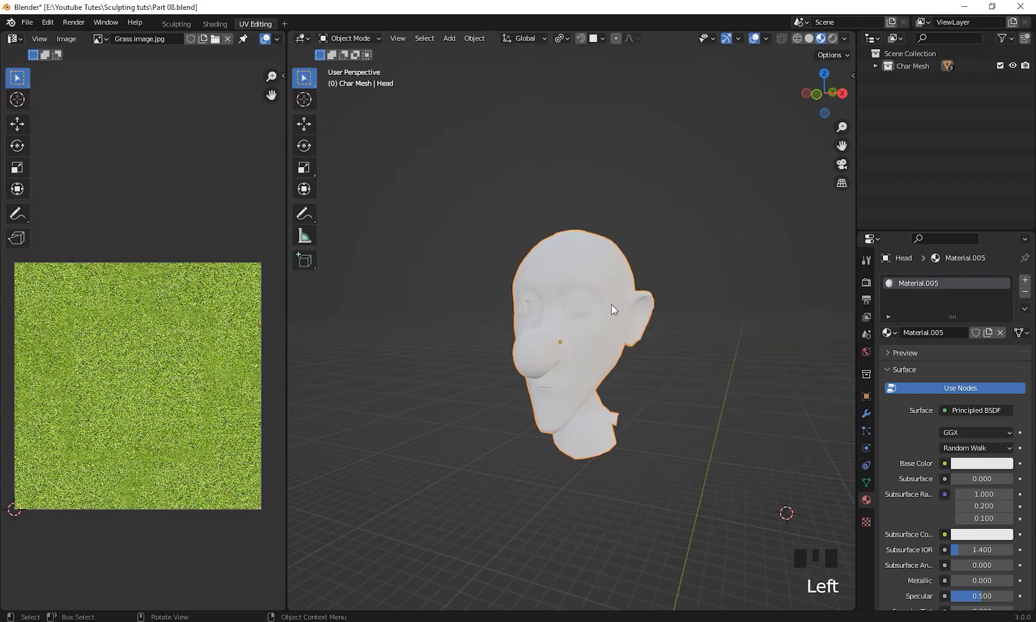
key(Tab)
scroll(613, 311, down, 2)
shift+middle_drag(650, 288, 654, 317)
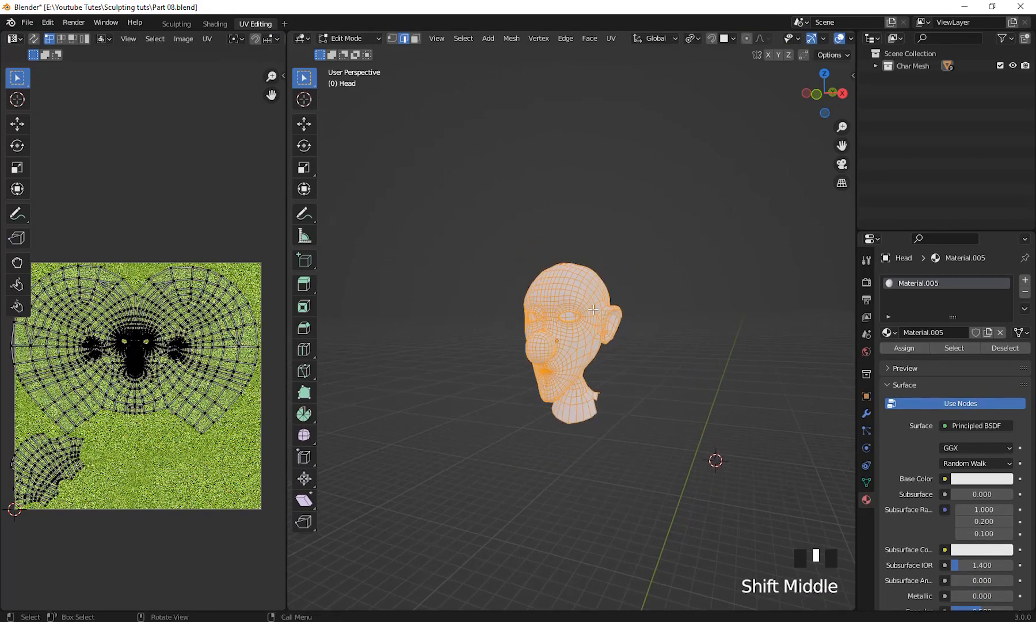
key(Tab)
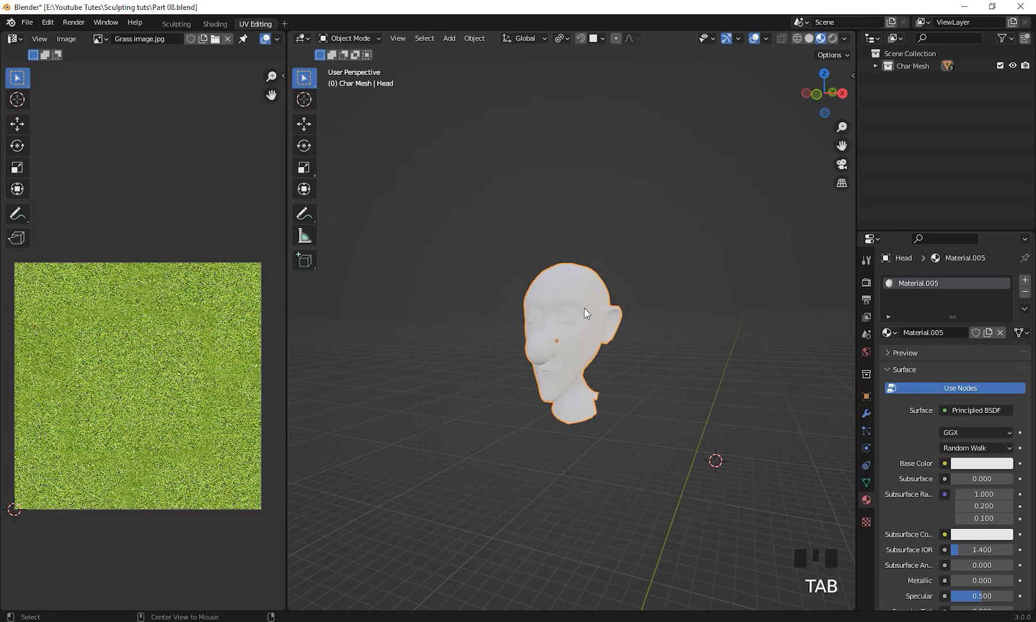
key(alt+h)
scroll(584, 308, down, 2)
shift+middle_drag(584, 307, 617, 293)
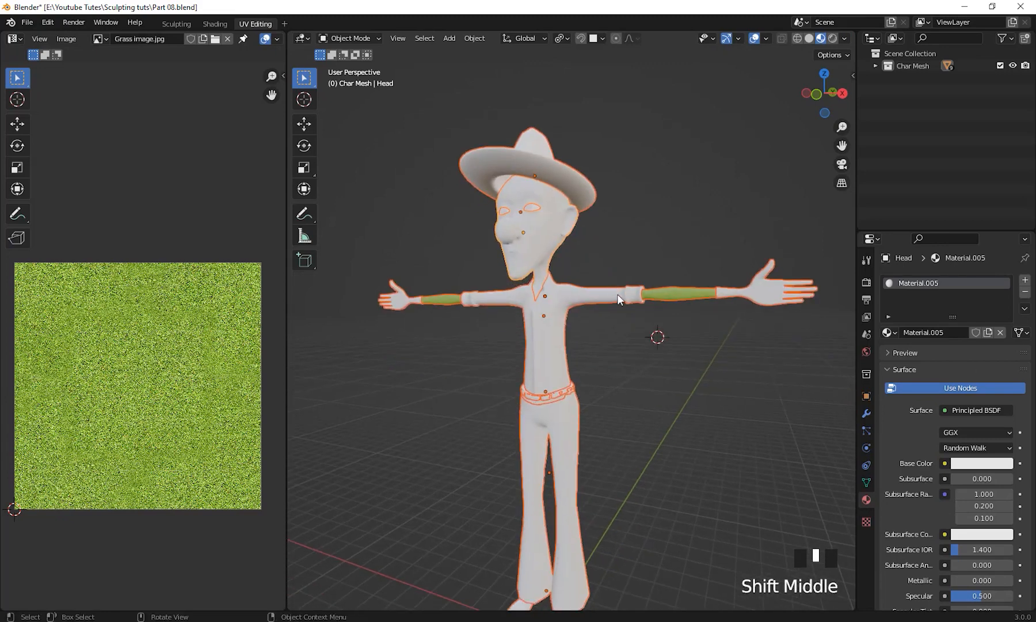
Switch the viewport to Solid shading and select only the shirt
scroll(617, 293, up, 3)
click(809, 38)
mouse_move(546, 302)
shift+middle_down()
mouse_move(625, 319)
mouse_move(626, 373)
mouse_move(622, 227)
shift+middle_up()
click(608, 359)
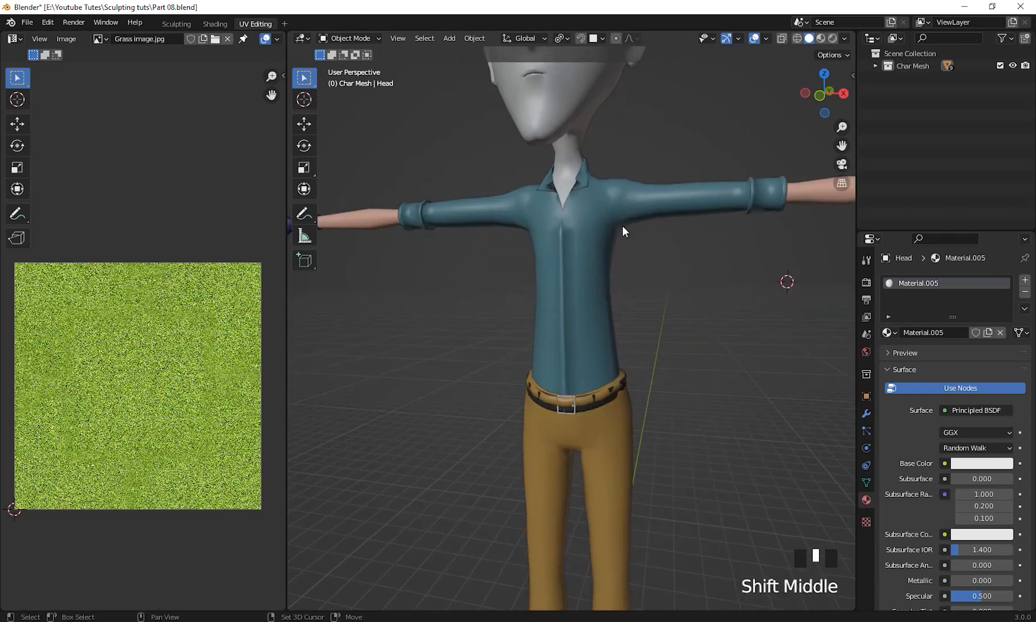
click(603, 244)
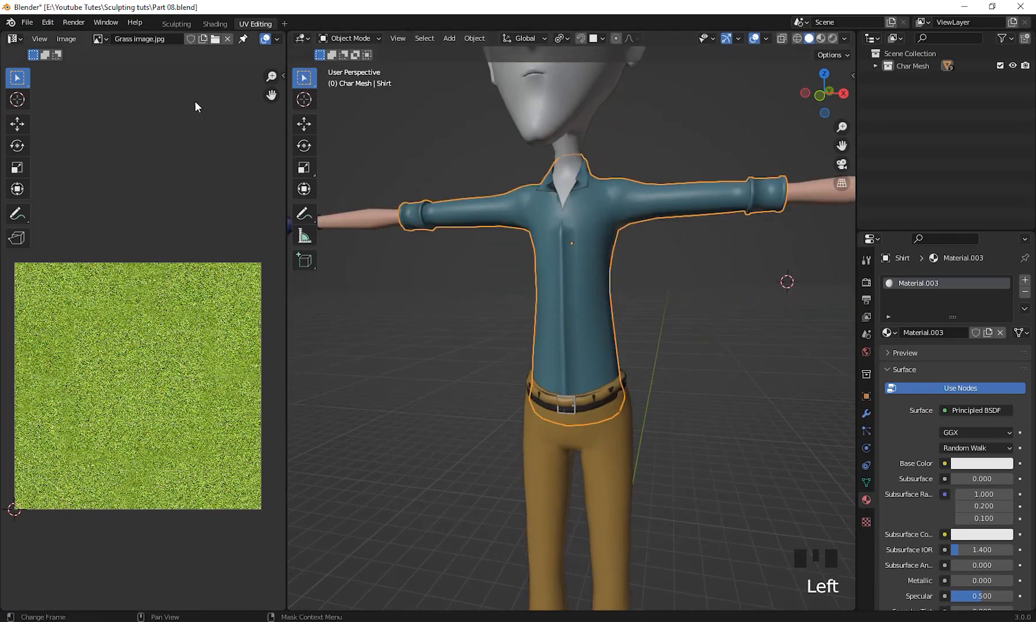
Unlink the grass image from the UV editor, check the shirt's mesh in edit mode and return to object mode
click(228, 38)
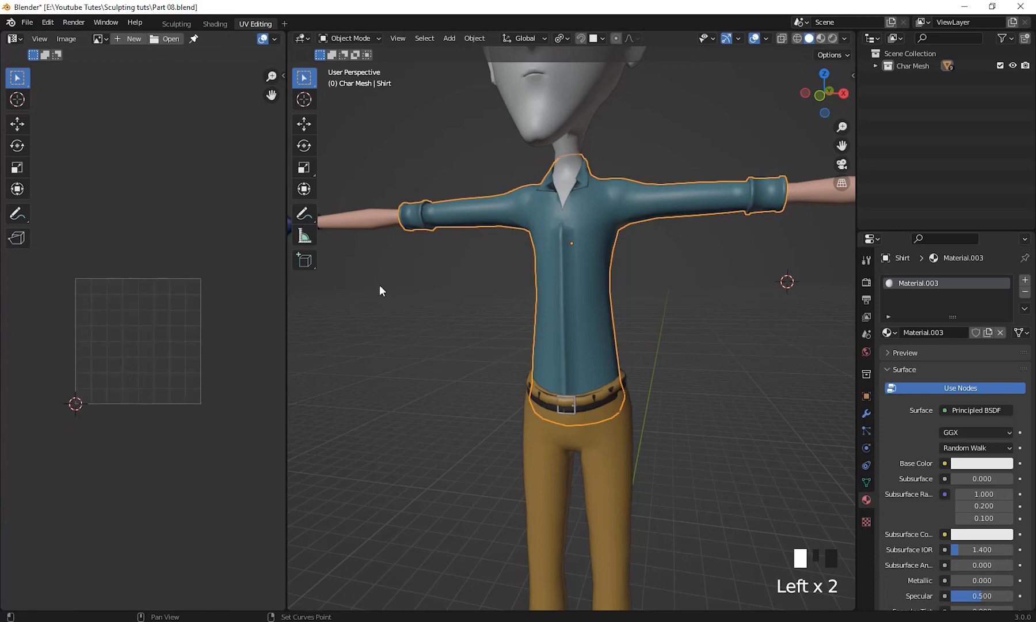
scroll(621, 354, down, 4)
shift+middle_drag(621, 354, 592, 355)
scroll(601, 406, up, 2)
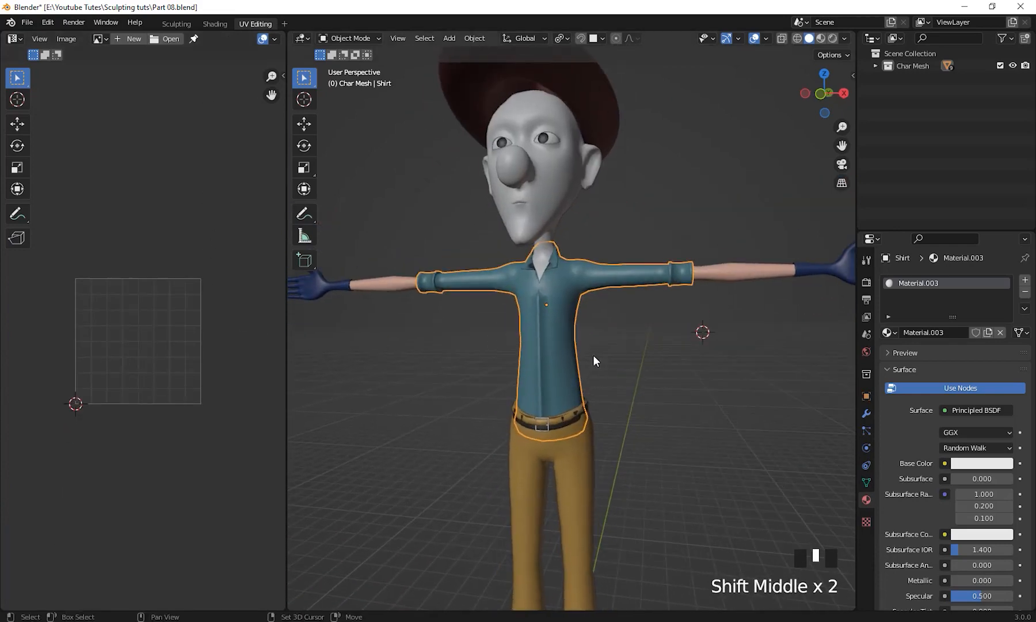
key(Tab)
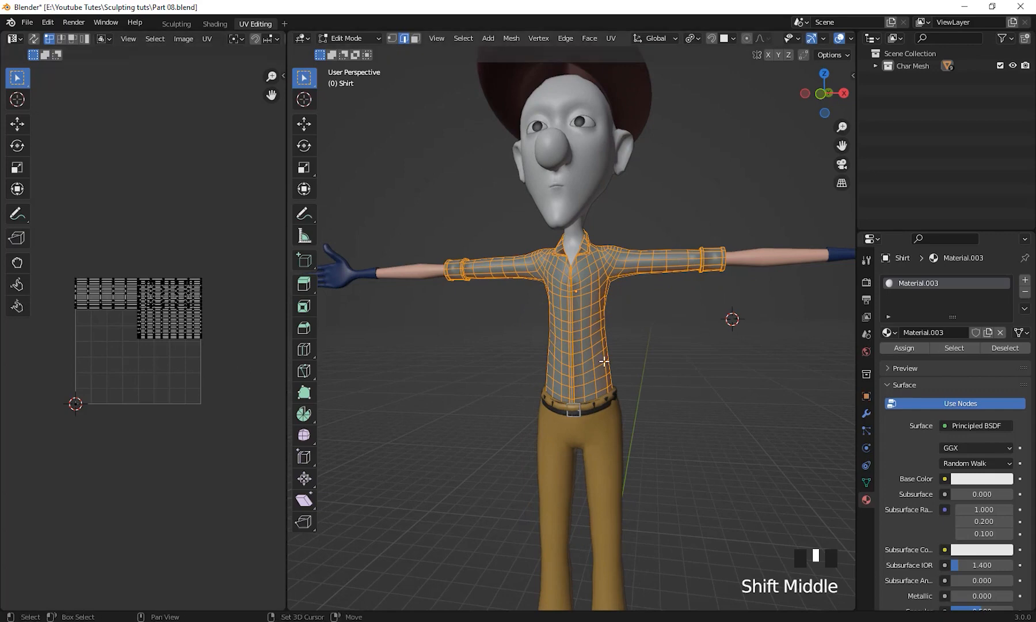
middle_drag(603, 361, 673, 374)
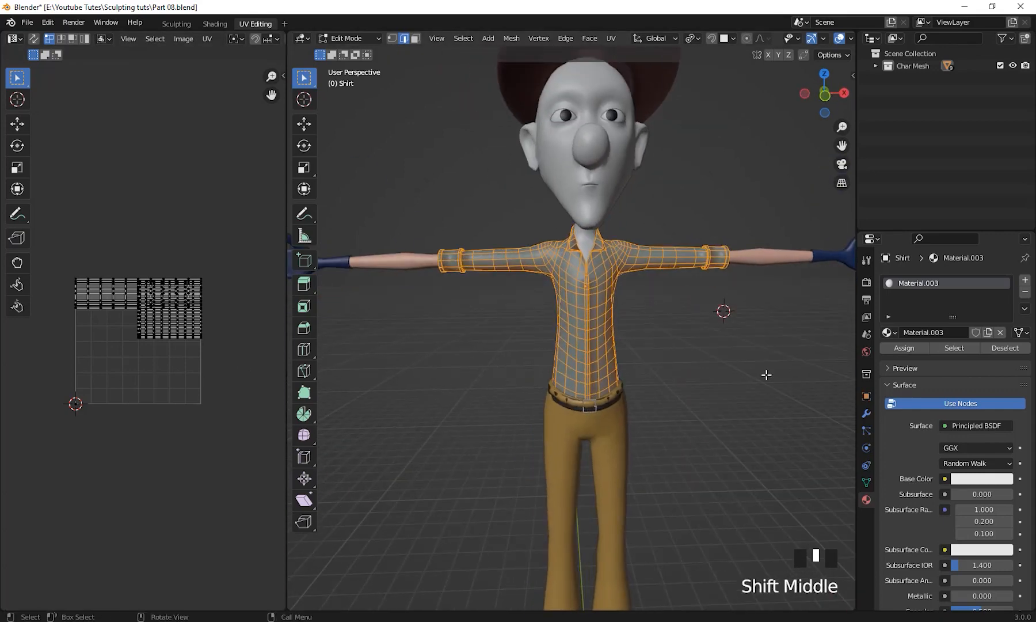
click(601, 319)
key(Tab)
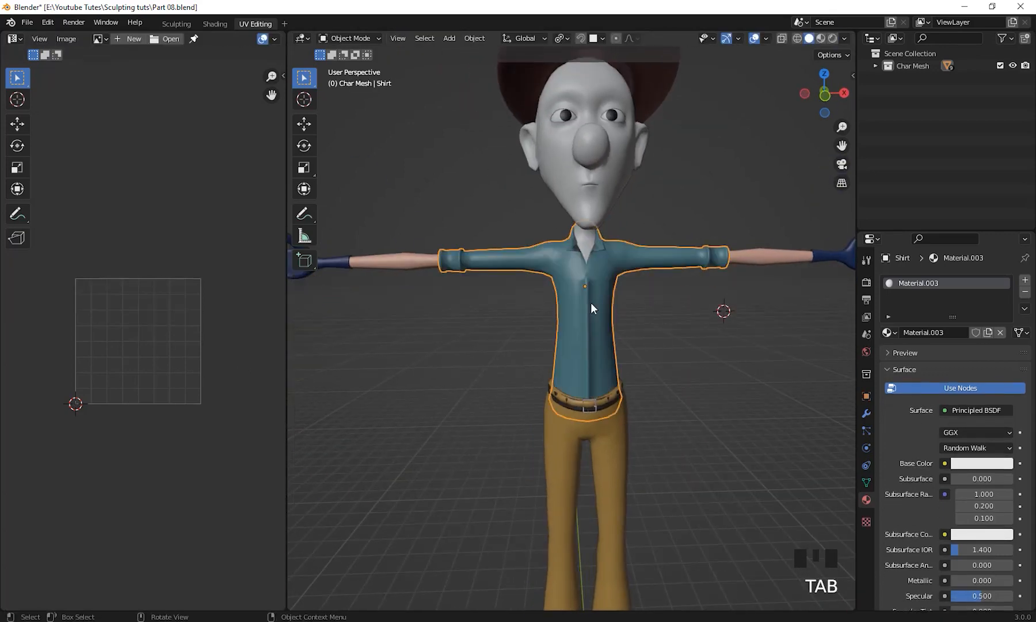
Isolate the shirt by hiding all the other character parts, and enter edit mode on it
middle_drag(614, 316, 696, 350)
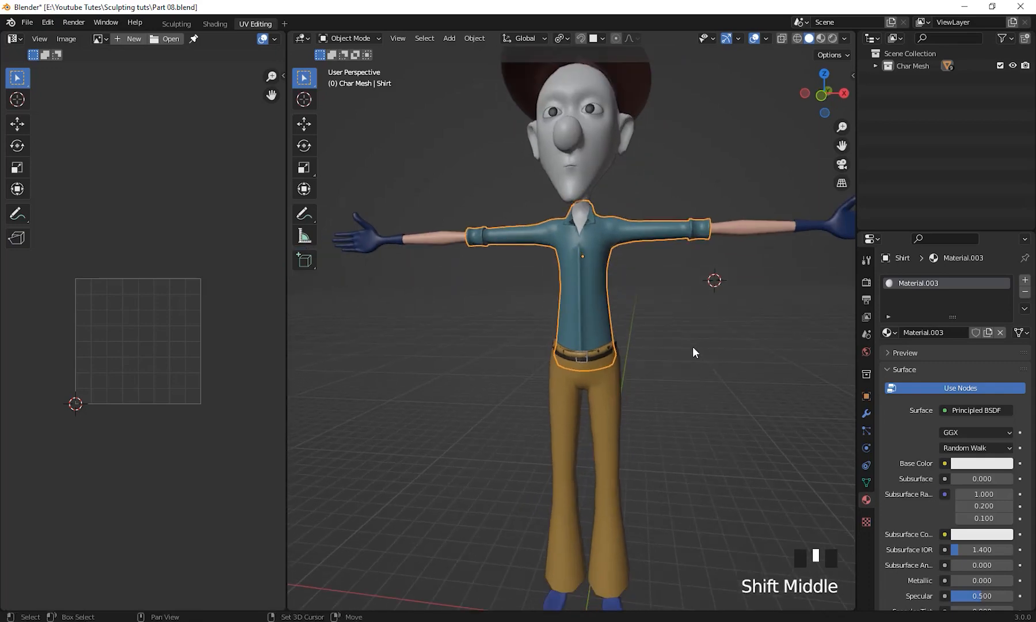
key(shift+h)
shift+middle_drag(692, 351, 629, 326)
scroll(675, 380, up, 2)
key(Tab)
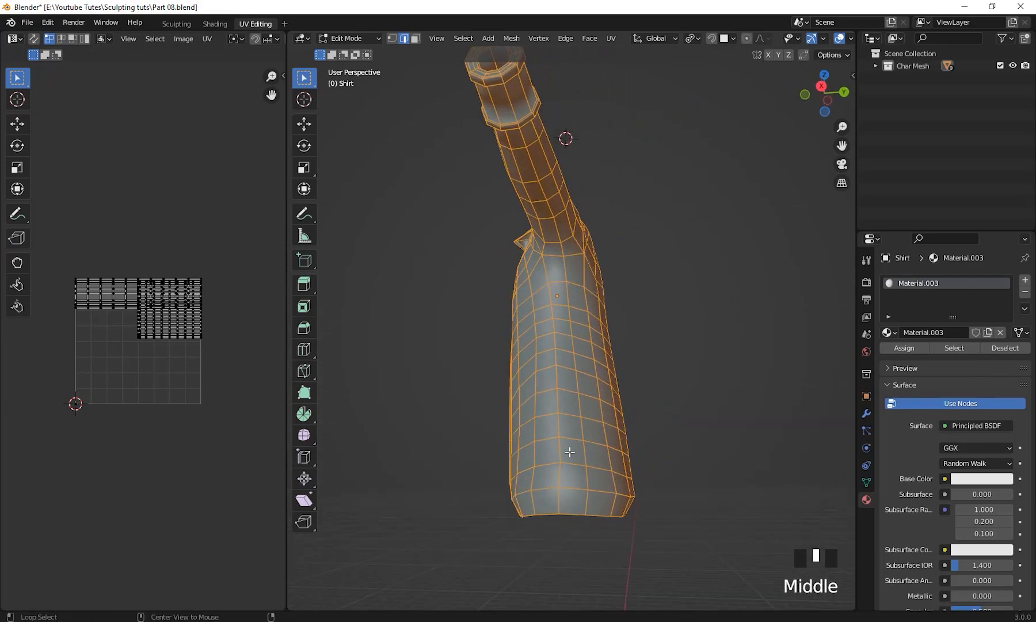
Mark seams along the edge loops running up both sides of the shirt, under the sleeves and along the sleeve tops to the collar
alt+click(579, 431)
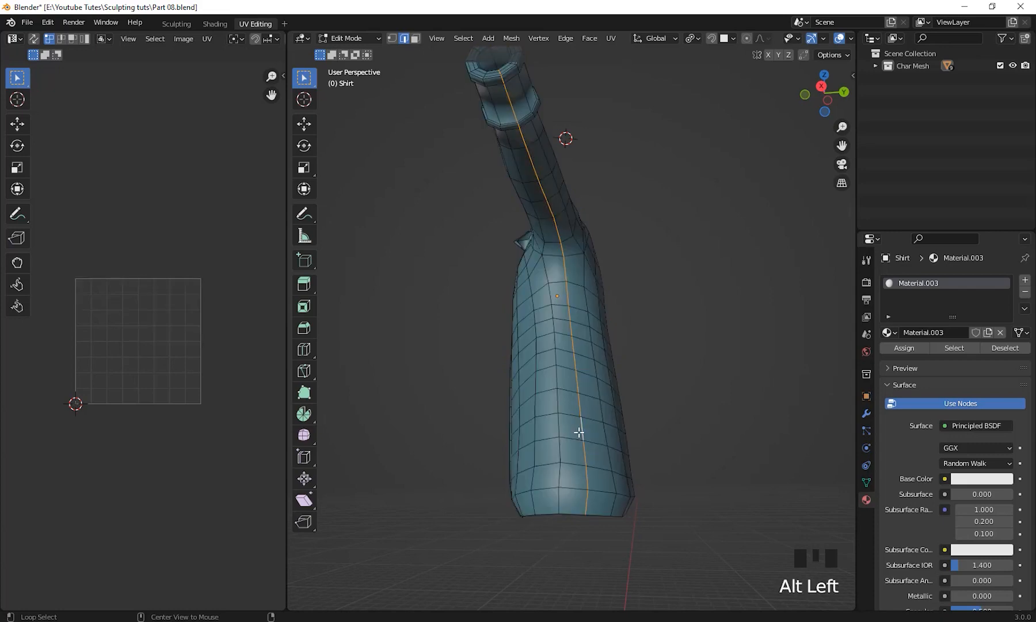
mouse_move(592, 412)
middle_down()
mouse_move(658, 350)
mouse_move(611, 409)
middle_up()
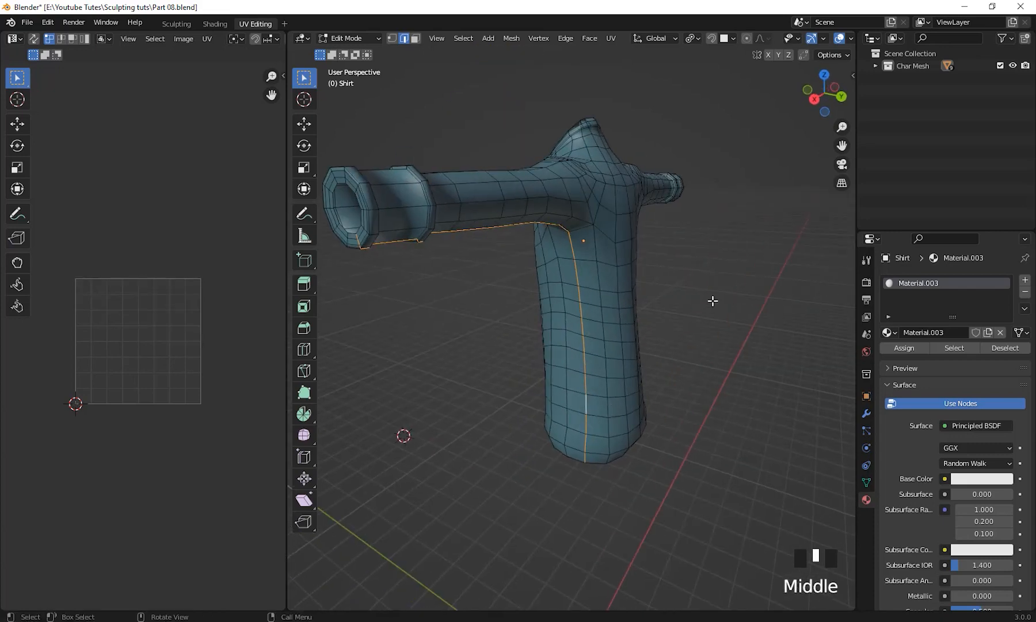
middle_drag(712, 300, 705, 349)
alt+shift+click(590, 257)
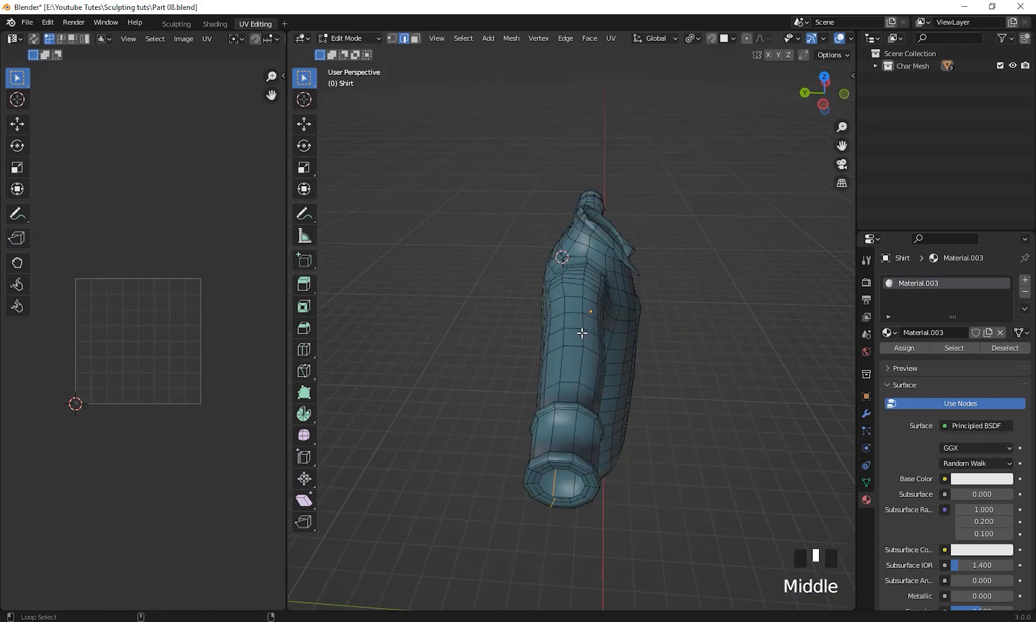
alt+shift+click(583, 356)
middle_drag(745, 376, 567, 316)
alt+shift+click(645, 318)
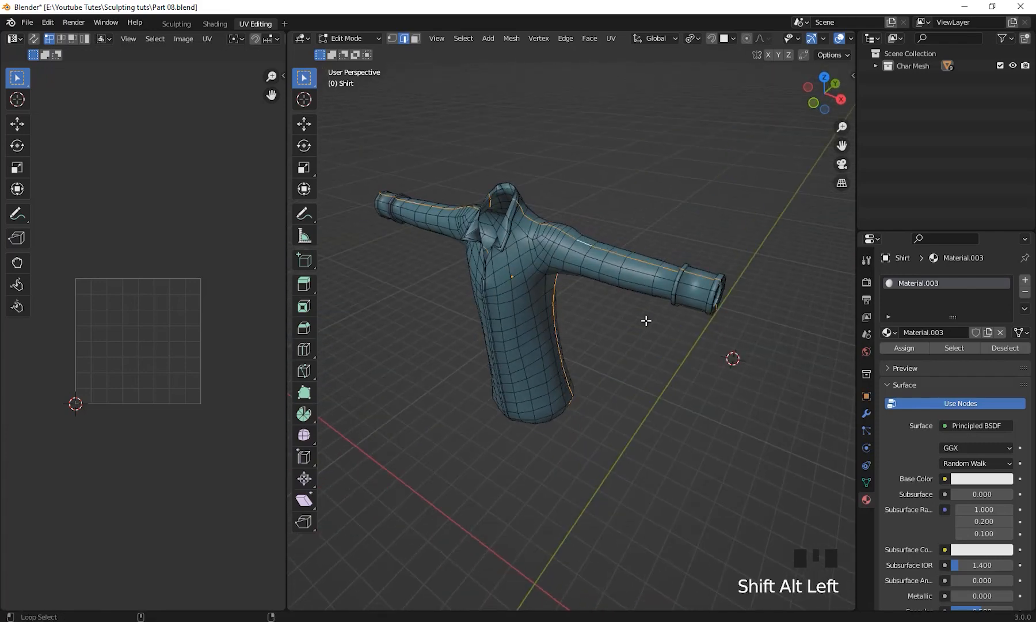
mouse_move(645, 318)
middle_down()
mouse_move(712, 345)
mouse_move(654, 423)
mouse_move(677, 408)
mouse_move(647, 312)
middle_up()
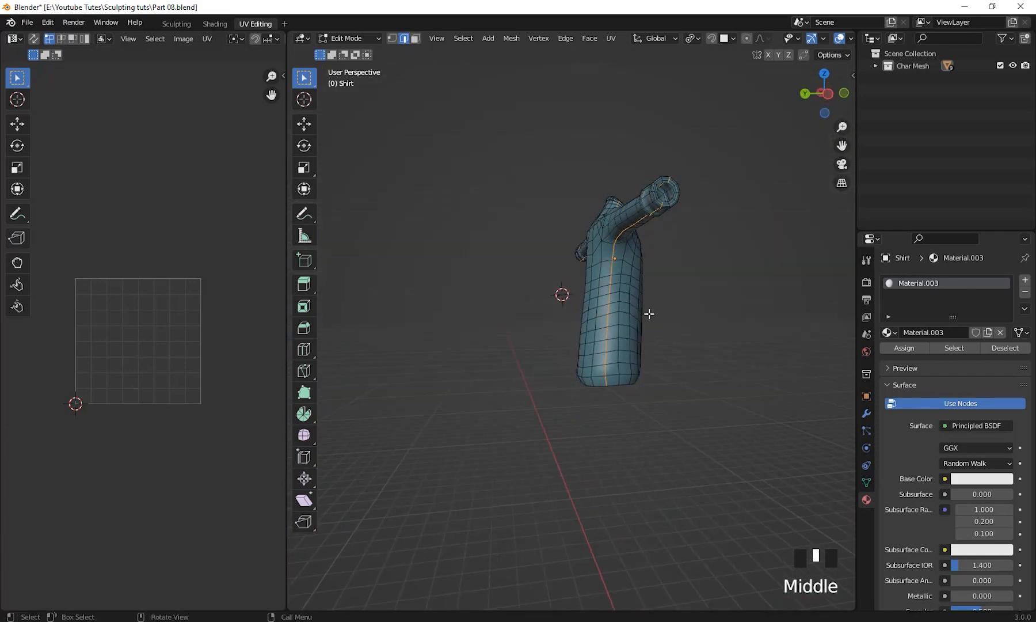
middle_drag(712, 371, 580, 325)
middle_drag(694, 380, 659, 362)
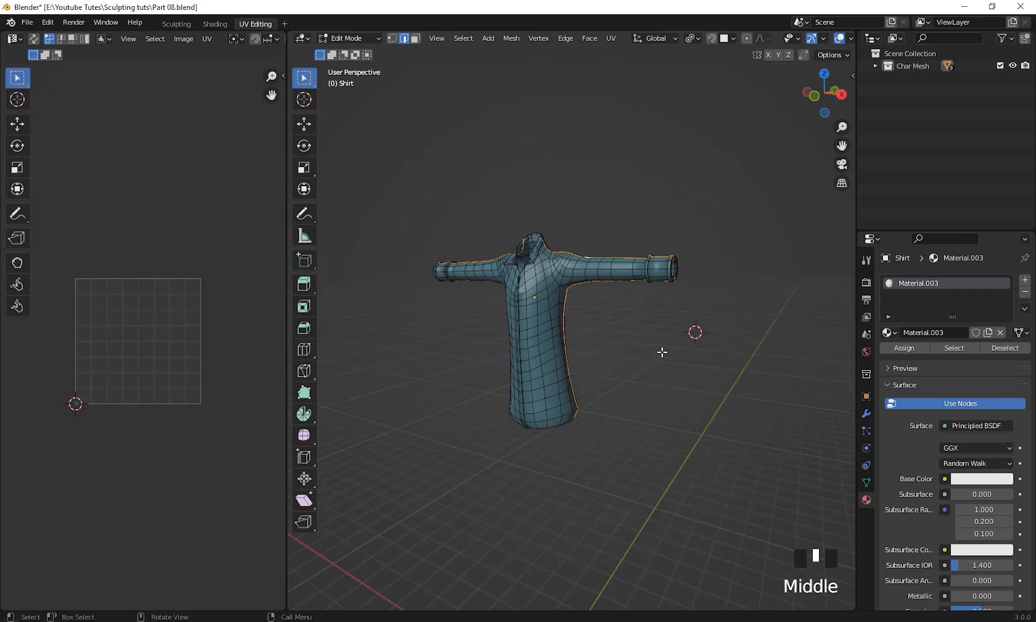
key(u)
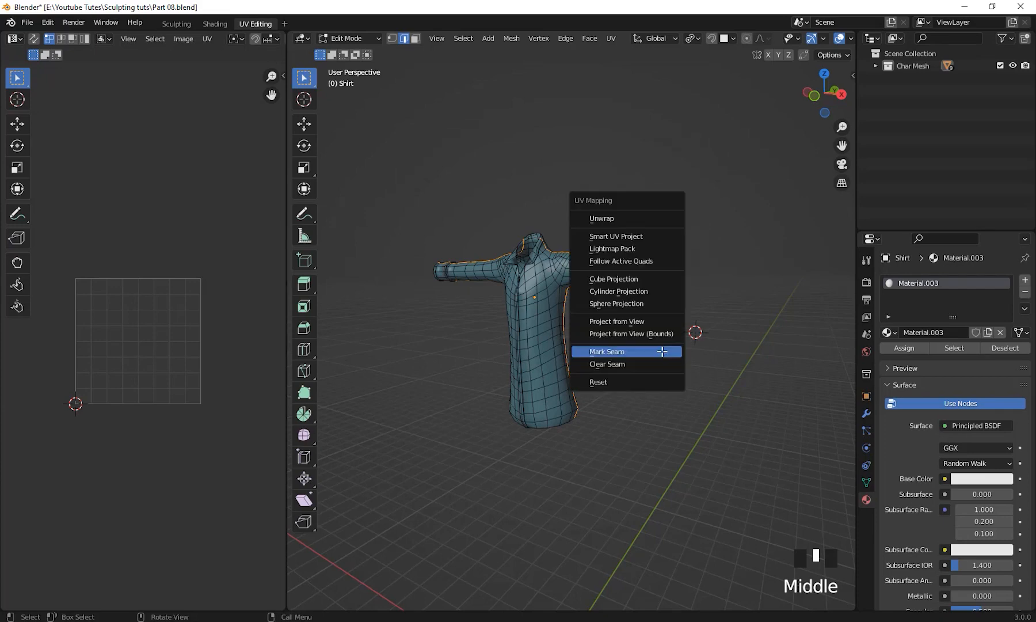
click(623, 352)
Select the entire shirt mesh and project its UVs from the front orthographic view with Project from View
middle_drag(747, 393, 673, 418)
key(KP_1)
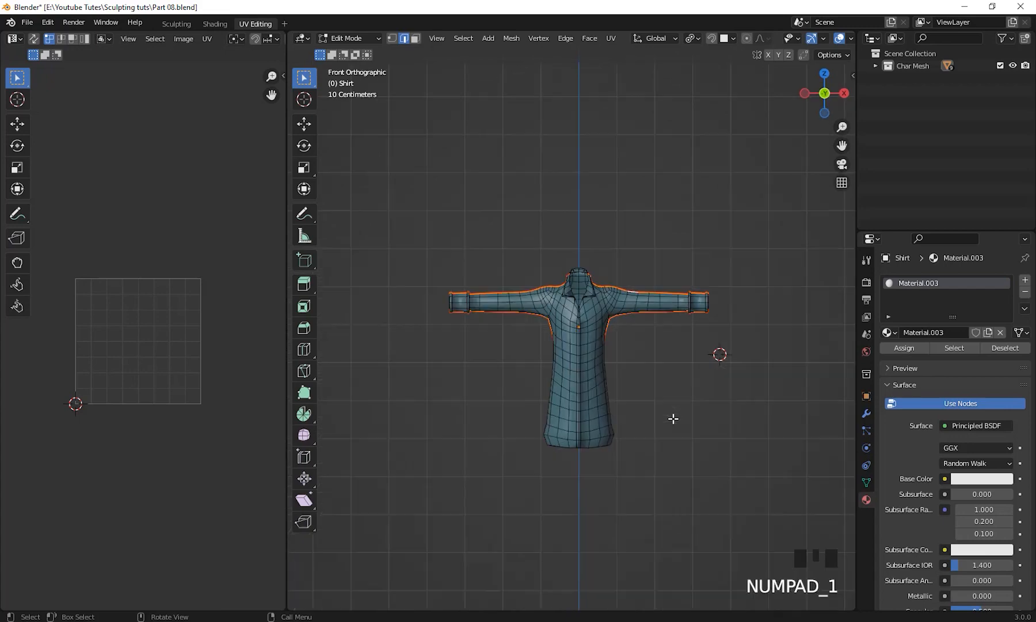
scroll(660, 387, up, 2)
mouse_move(653, 332)
shift+middle_down()
mouse_move(650, 289)
mouse_move(655, 338)
mouse_move(672, 311)
mouse_move(663, 317)
shift+middle_up()
key(a)
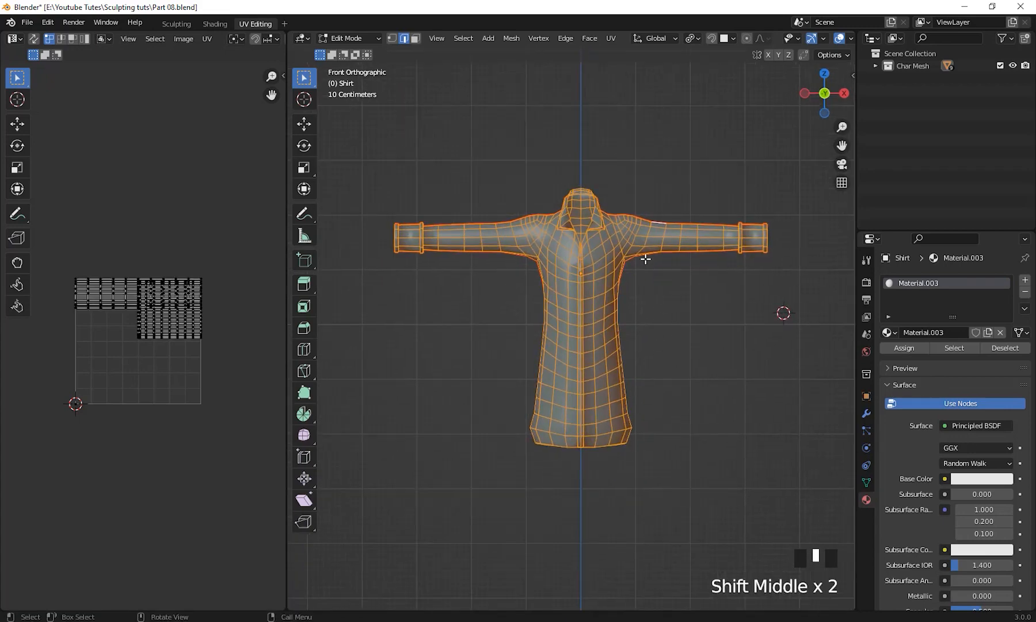
key(u)
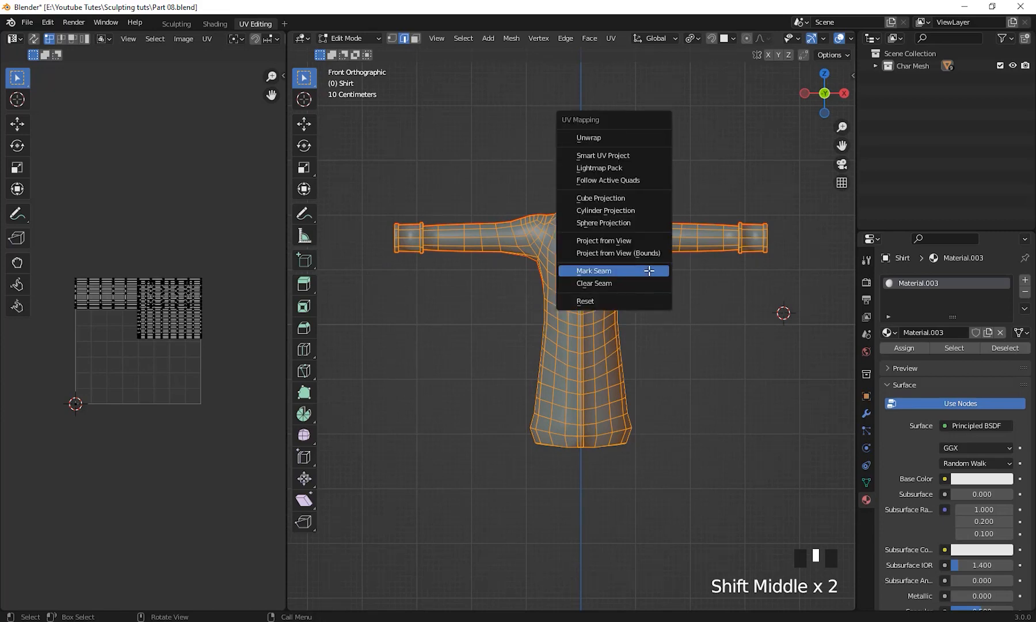
click(635, 240)
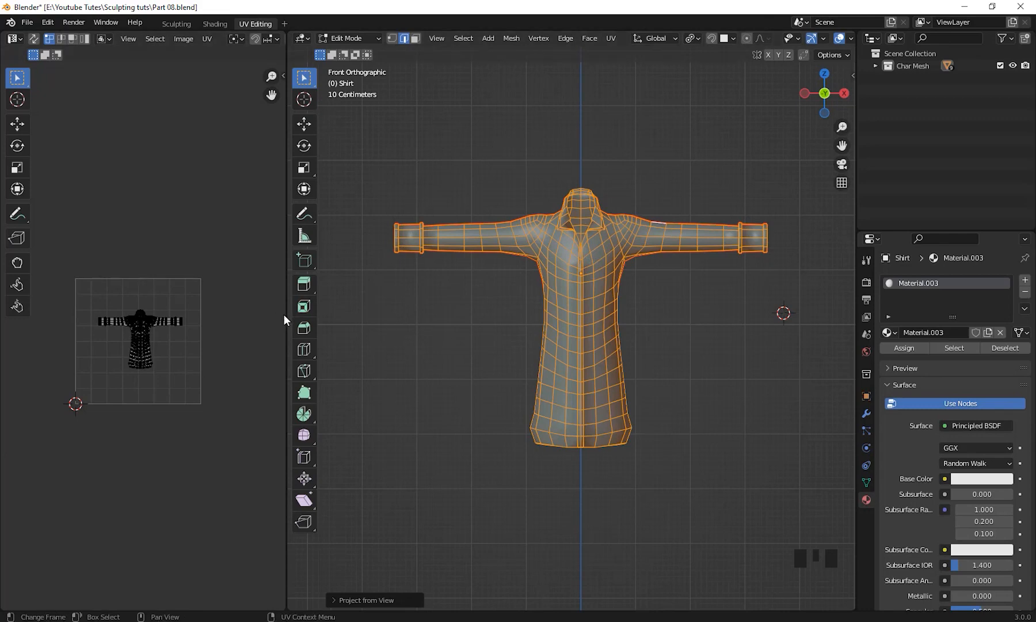
Widen the UV editor to cover most of the workspace and frame the projected shirt layout in it
drag(286, 315, 462, 315)
middle_drag(747, 409, 661, 200)
middle_drag(652, 317, 840, 306)
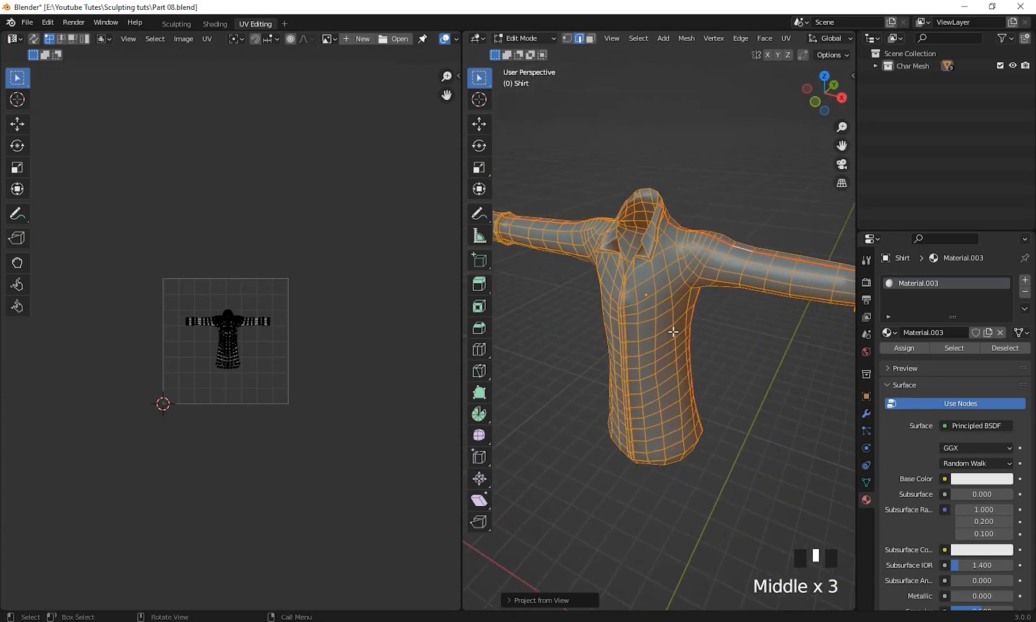
middle_drag(673, 331, 707, 319)
middle_drag(259, 378, 333, 319)
scroll(238, 391, up, 3)
scroll(238, 391, up, 1)
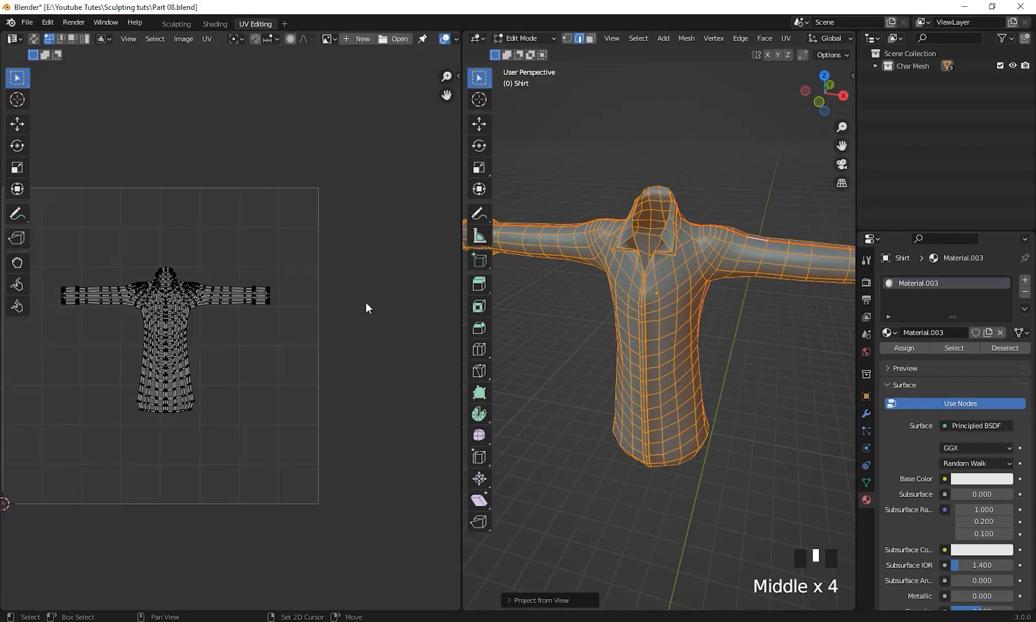
drag(461, 306, 718, 313)
scroll(492, 364, down, 2)
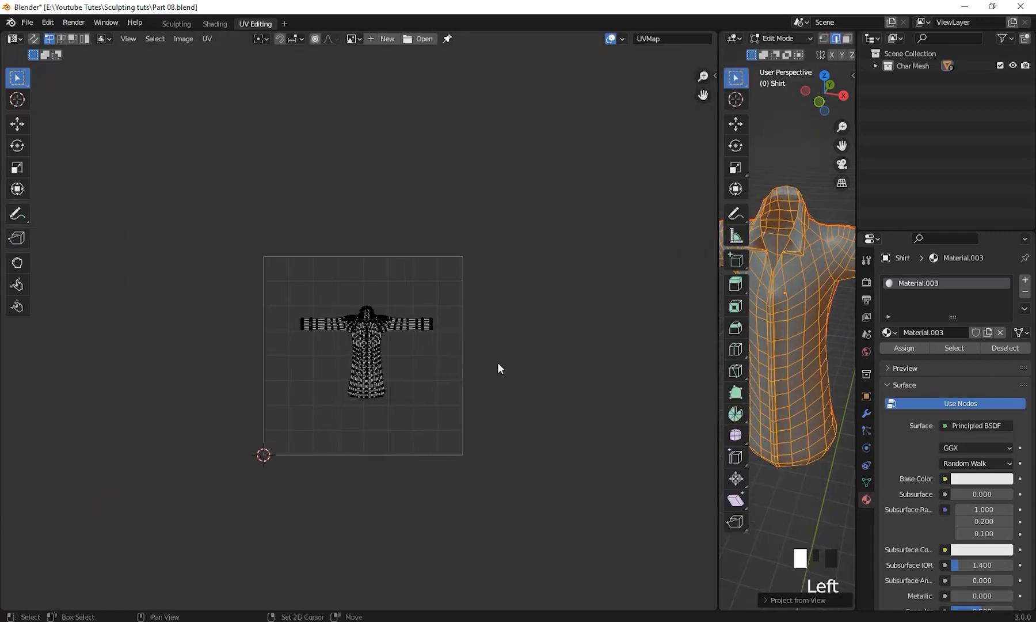
Select all of the shirt's UVs and unwrap them along the marked seams
key(a)
middle_drag(464, 363, 441, 370)
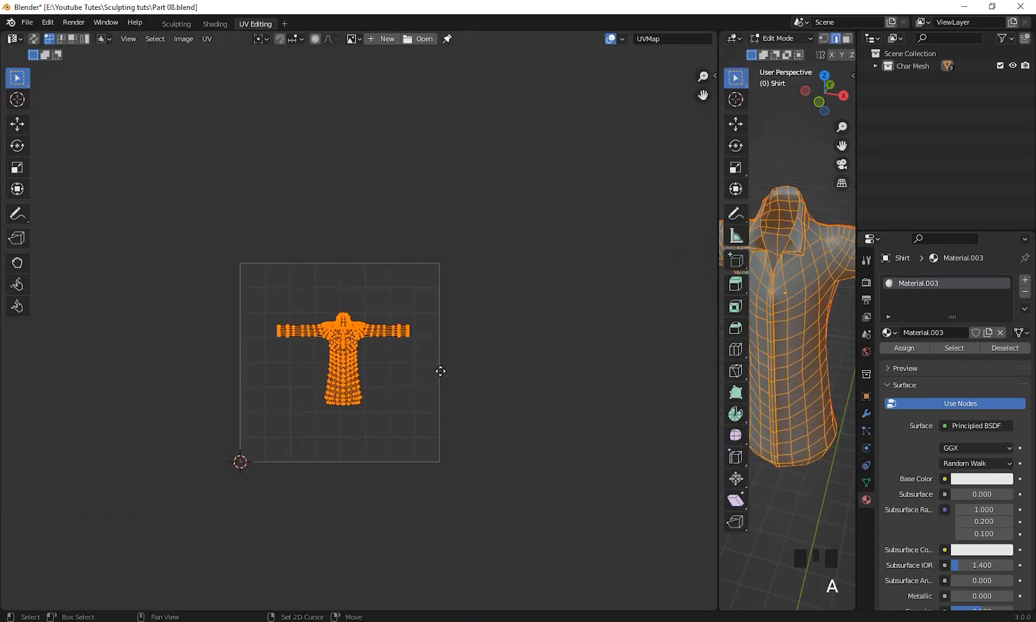
key(u)
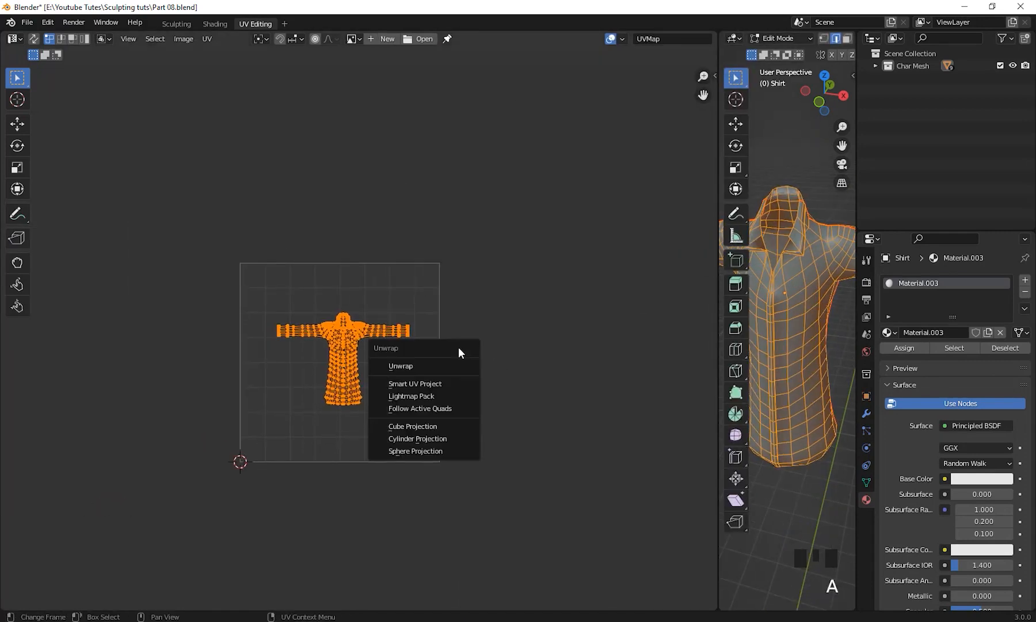
click(423, 361)
scroll(423, 360, up, 2)
middle_drag(474, 366, 441, 312)
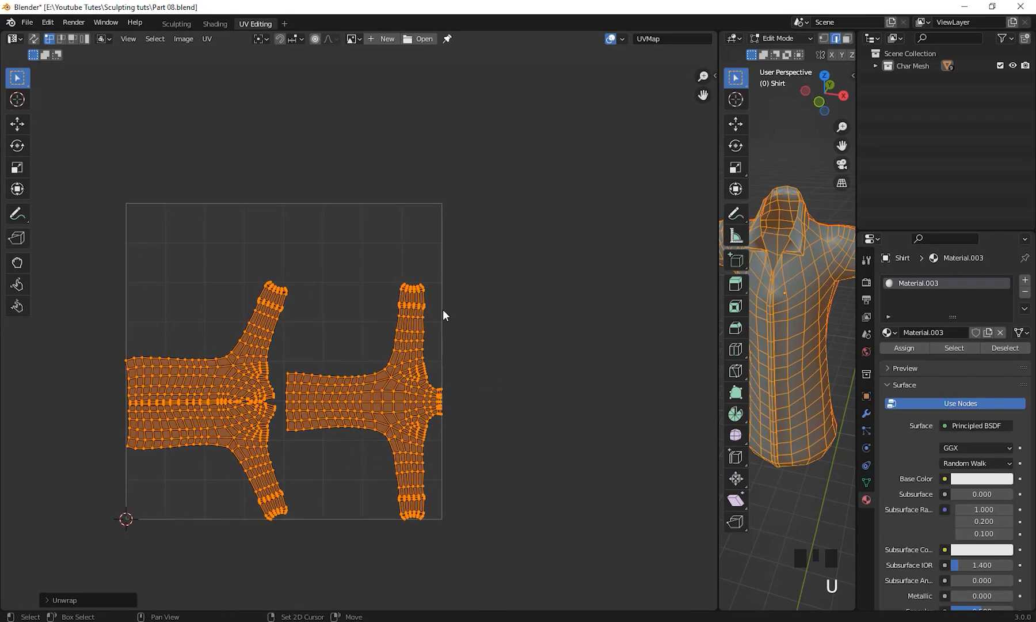
Examine the unwrapped shirt islands in an enlarged UV editor, looking for overlapping faces where the front halves meet near the collar
scroll(372, 363, up, 6)
scroll(356, 327, down, 6)
middle_drag(342, 371, 363, 285)
scroll(363, 285, up, 10)
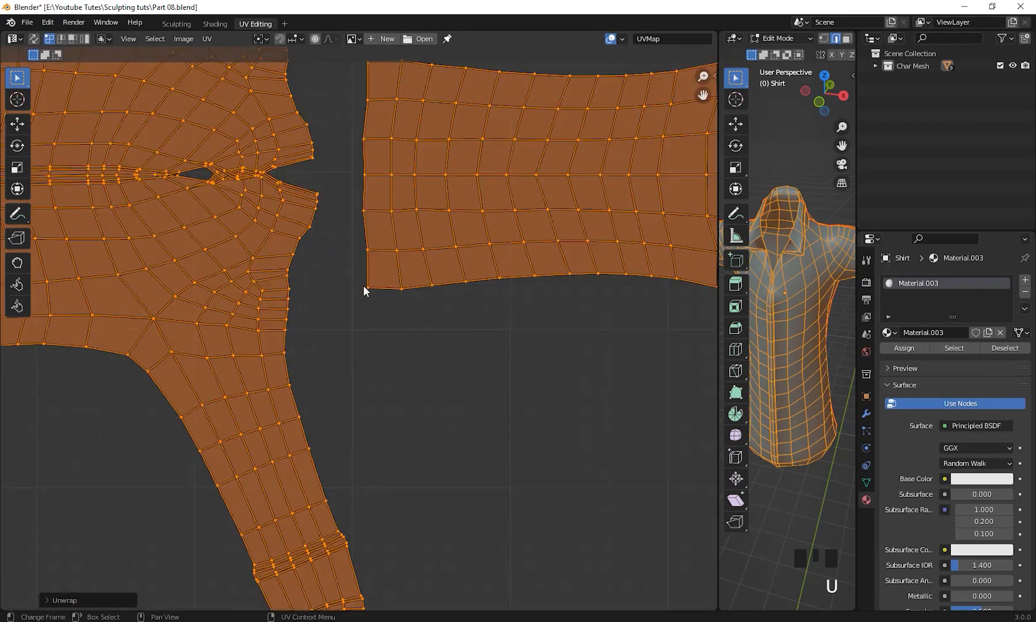
middle_drag(340, 456, 432, 341)
scroll(432, 340, up, 4)
middle_drag(419, 242, 422, 352)
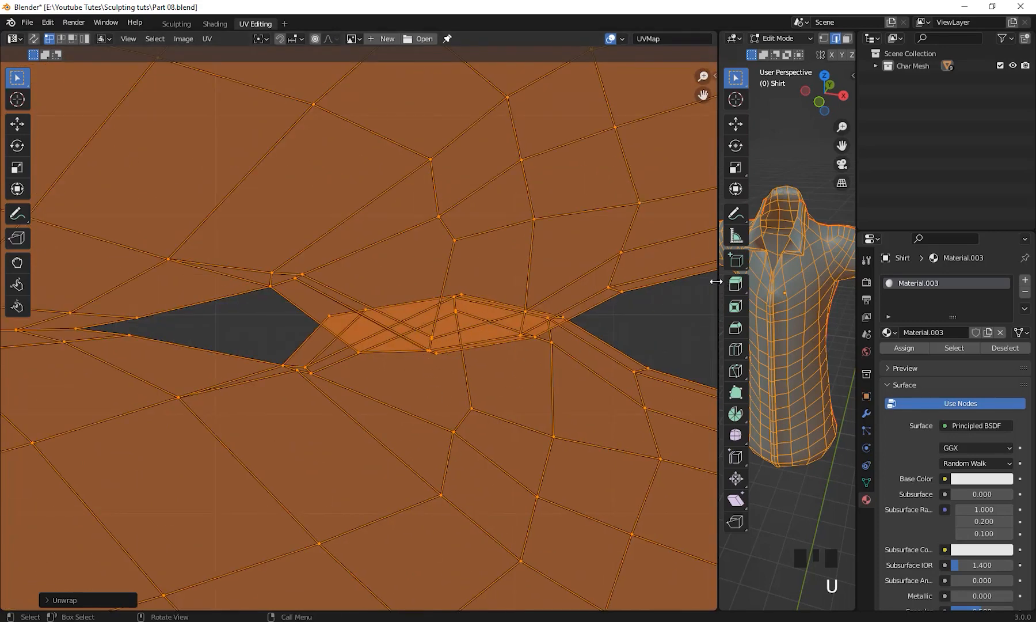
drag(719, 283, 835, 354)
scroll(656, 366, down, 5)
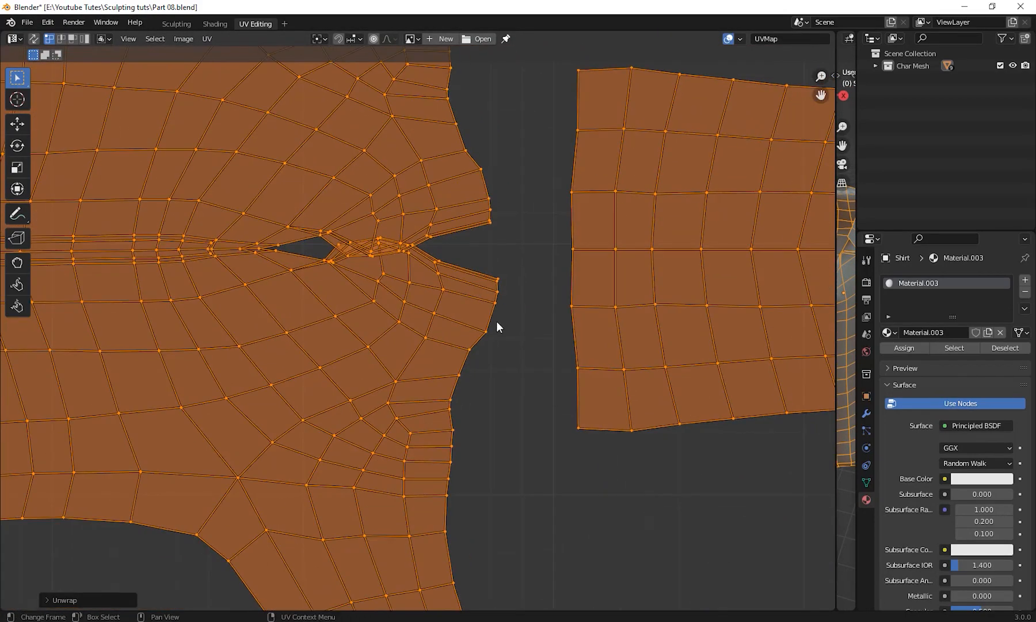
scroll(497, 321, down, 2)
middle_drag(496, 321, 427, 363)
scroll(315, 335, up, 3)
scroll(597, 328, up, 3)
scroll(447, 320, up, 3)
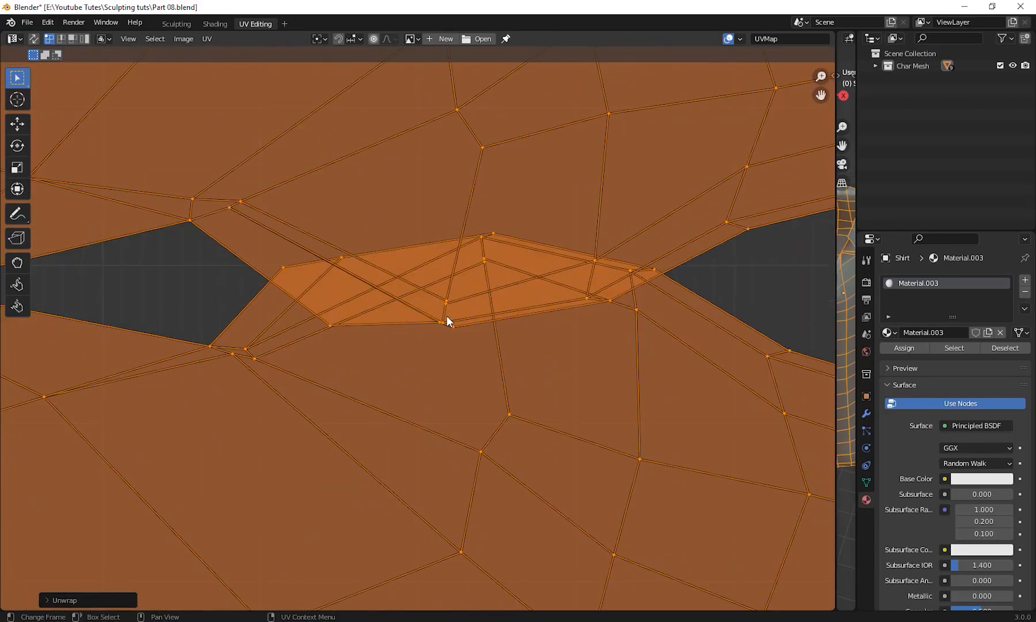
Move the overlapping collar vertices of the front island's upper half upward, clear of the lower half
middle_drag(492, 345, 494, 350)
drag(501, 362, 468, 317)
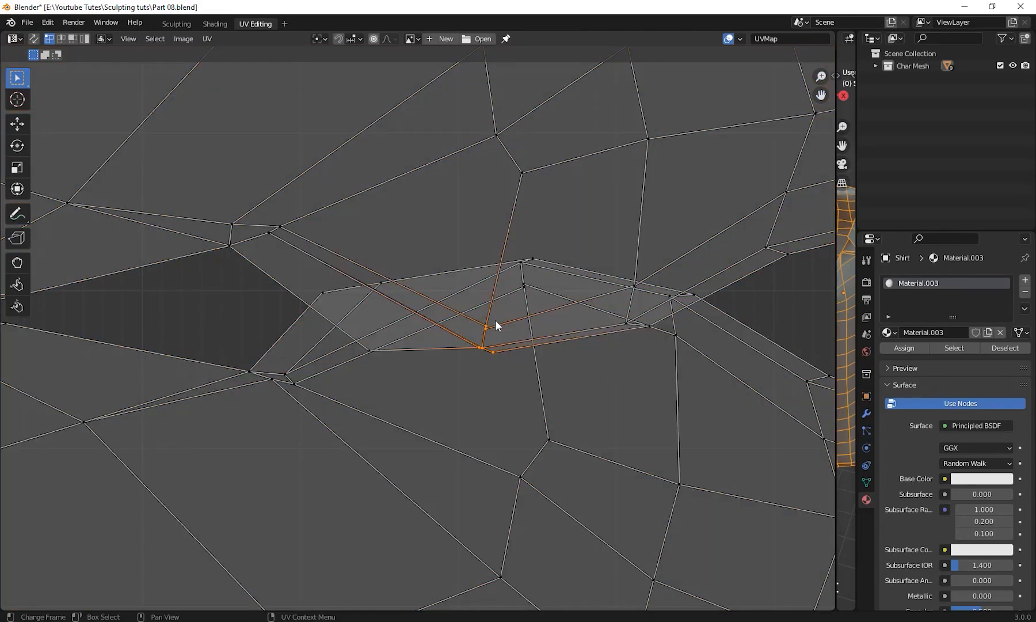
key(g)
click(527, 199)
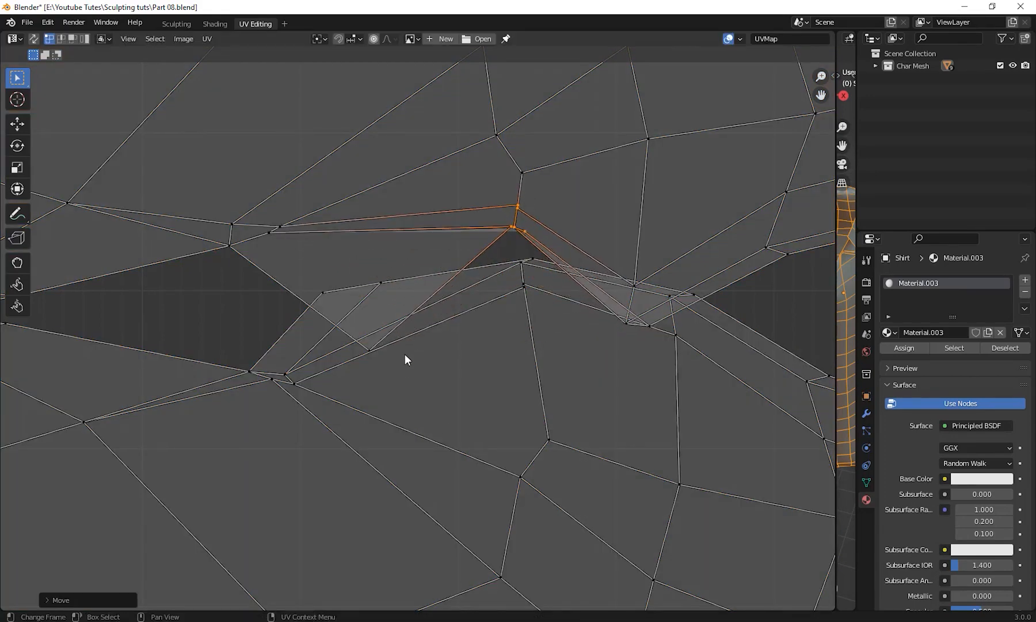
click(369, 348)
key(g)
click(326, 260)
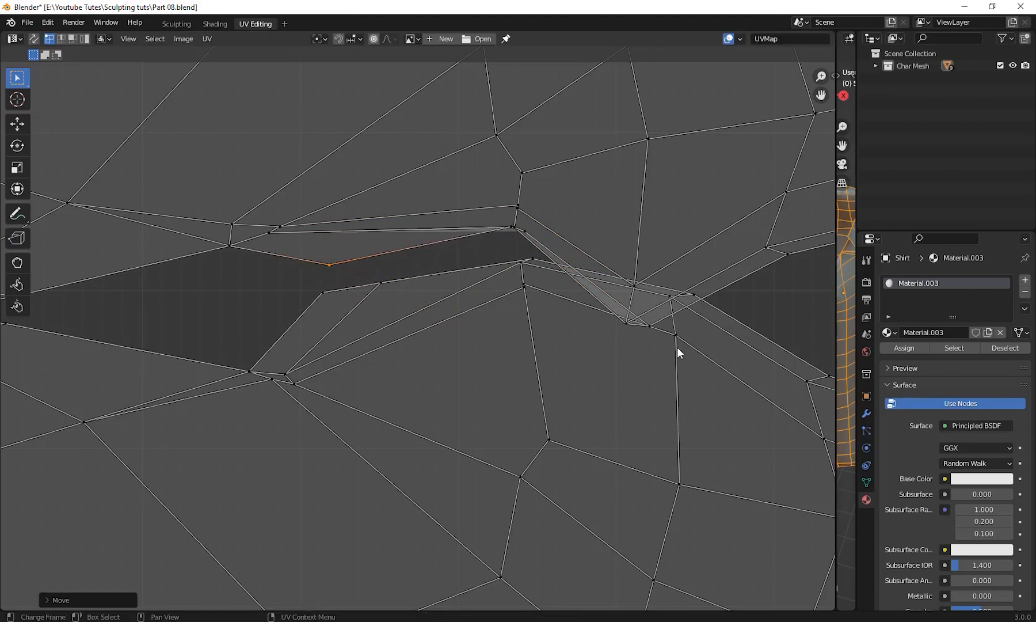
drag(658, 349, 614, 282)
key(g)
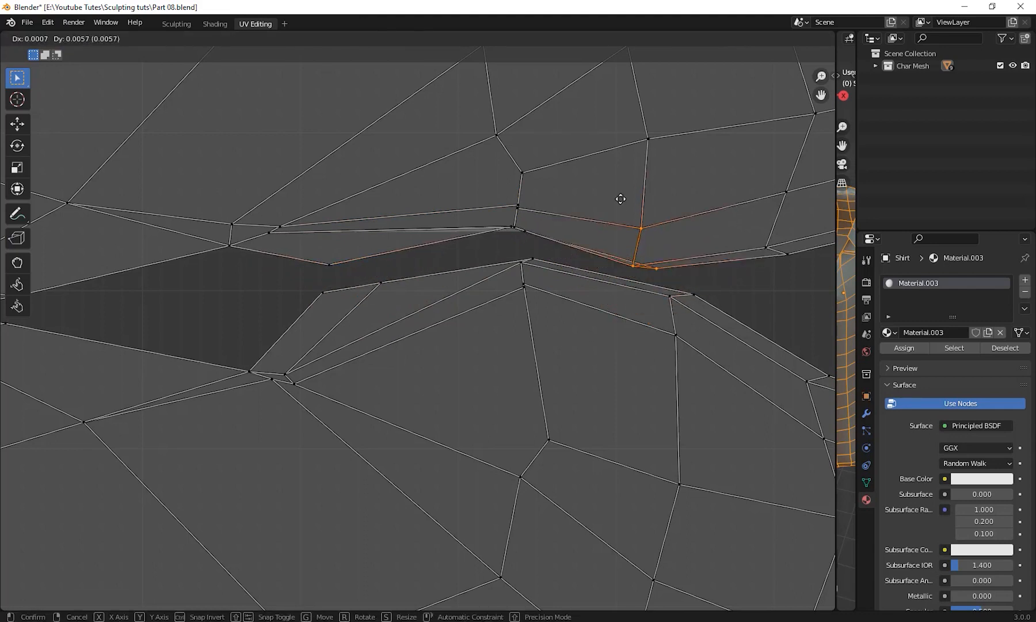
click(622, 188)
Move the collar vertices along the front island's lower half downward to open a gap between the two halves
drag(734, 404, 472, 259)
key(g)
click(495, 337)
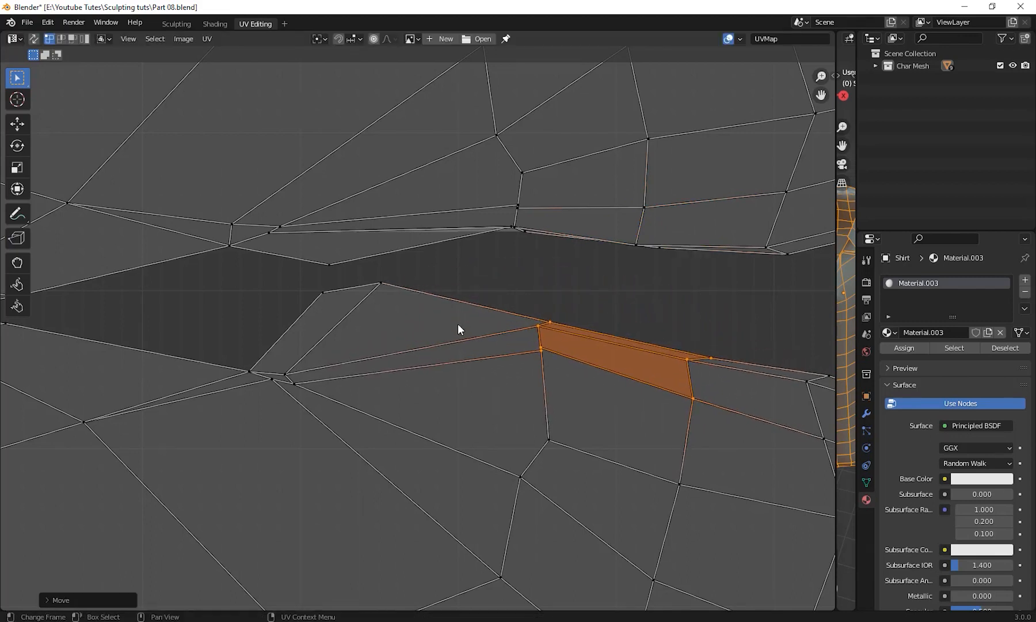
drag(454, 316, 297, 280)
key(g)
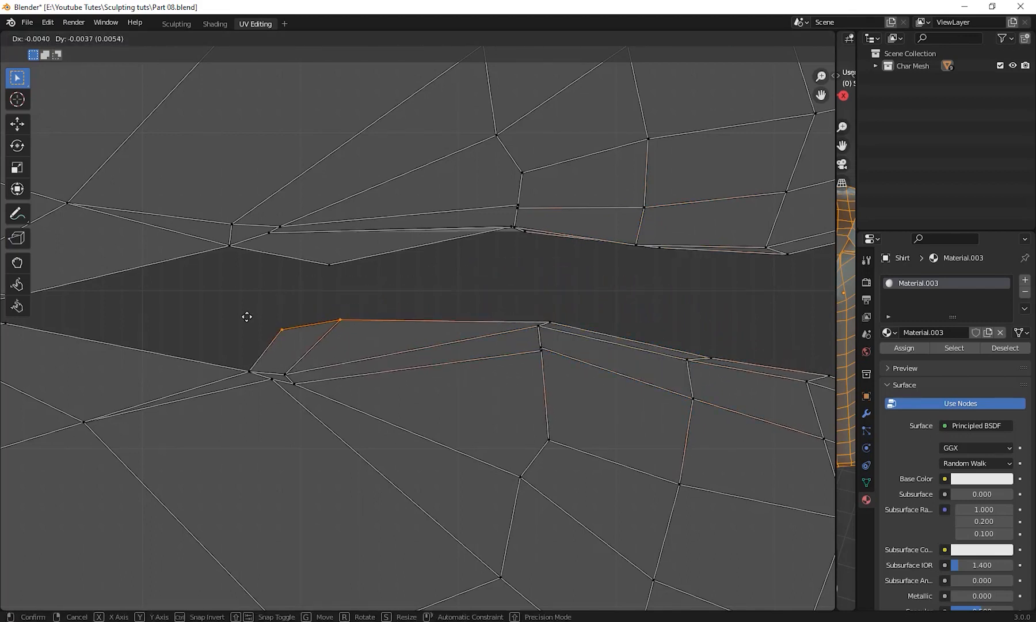
click(248, 320)
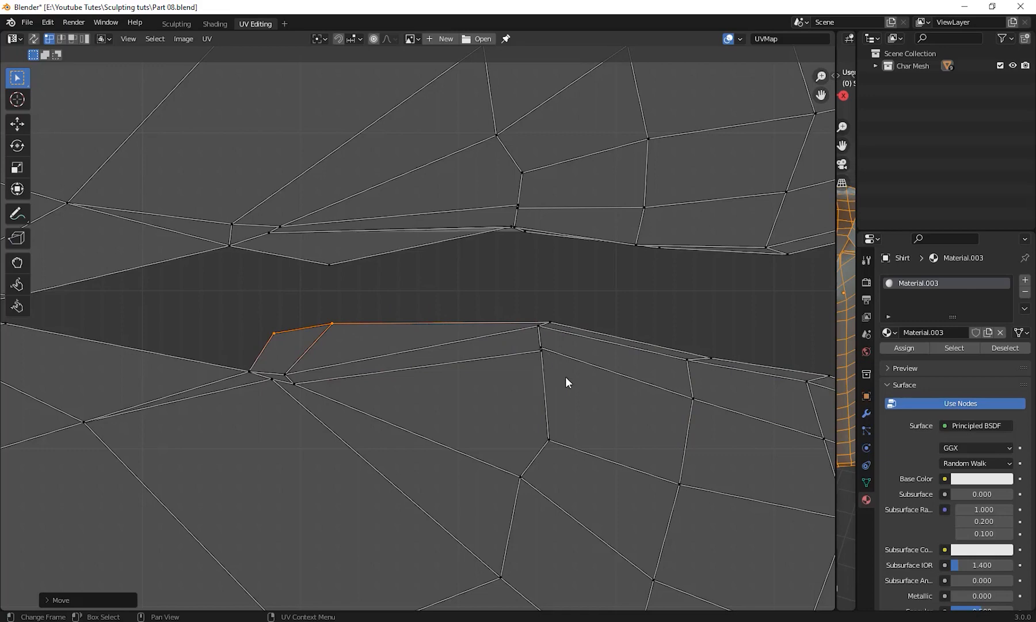
Move the two folded collar-edge vertices of the front island's upper half downward to remove the overlapping faces
scroll(566, 377, up, 6)
middle_drag(811, 417, 461, 359)
drag(518, 304, 639, 440)
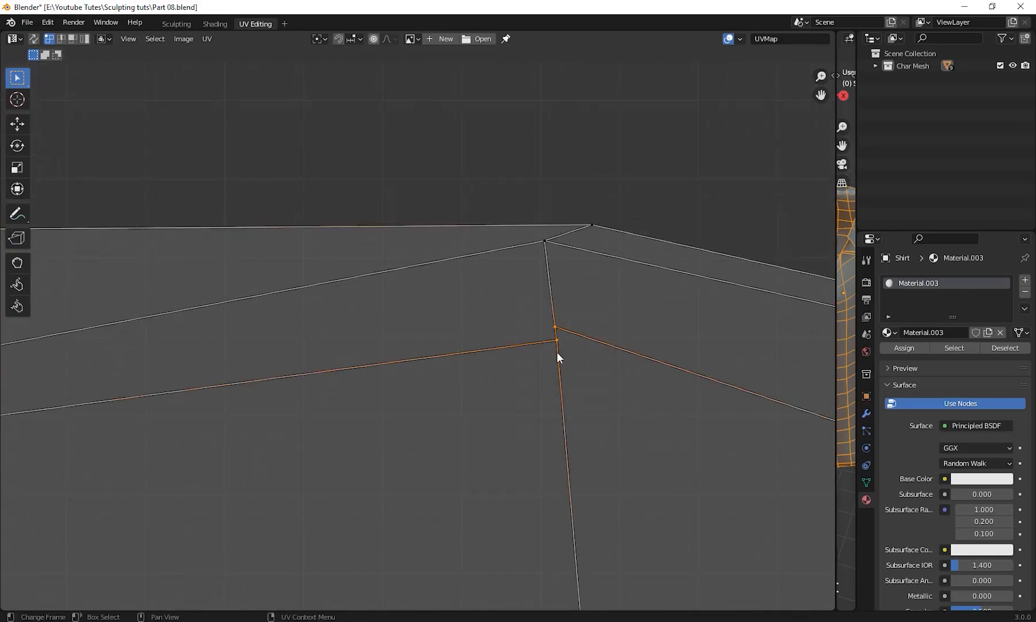
scroll(559, 345, down, 8)
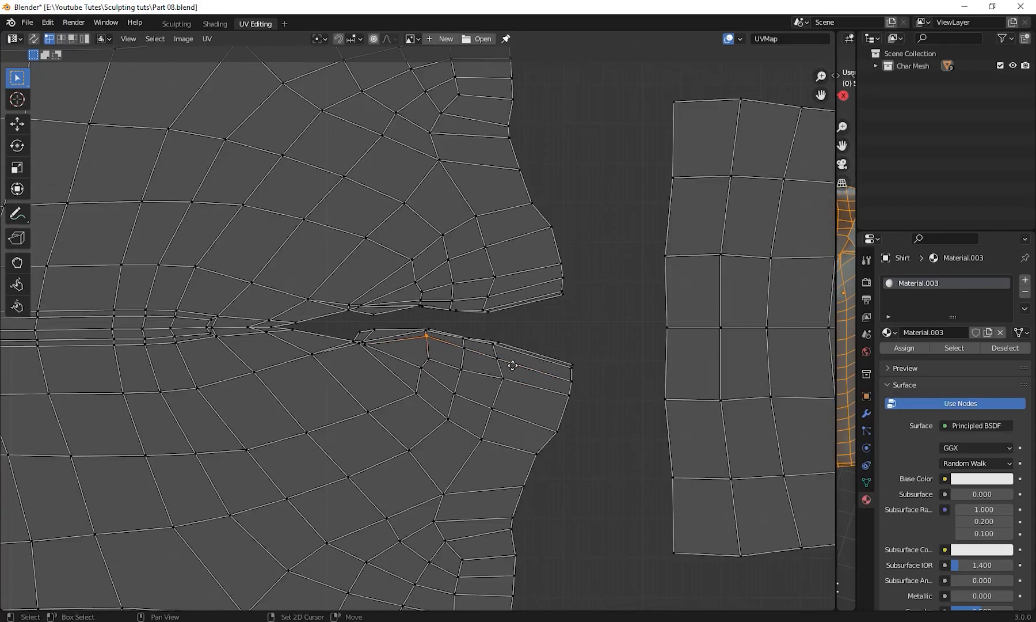
scroll(512, 366, up, 10)
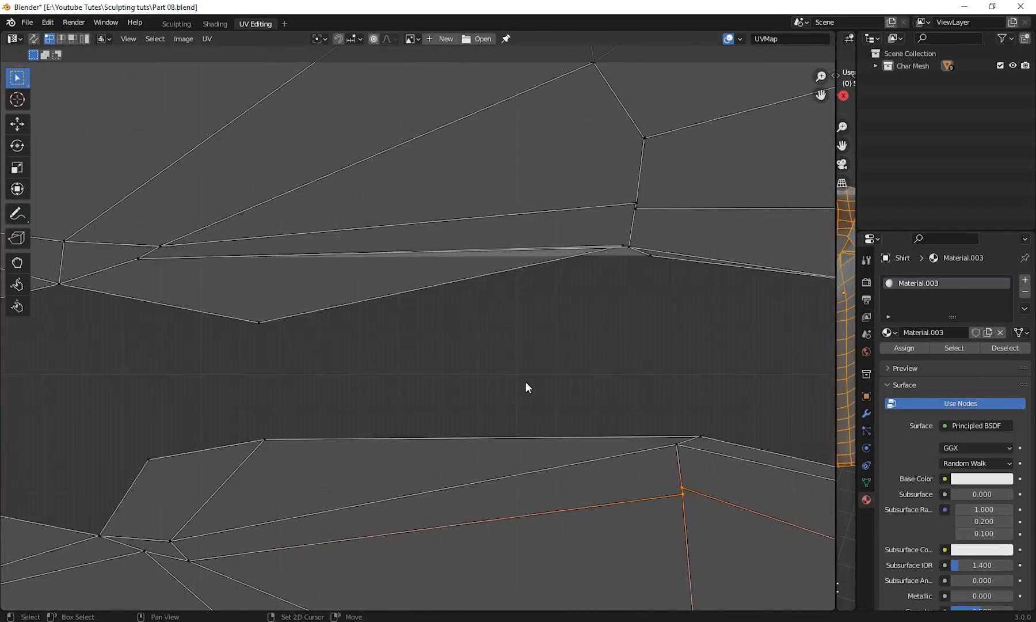
scroll(483, 421, up, 3)
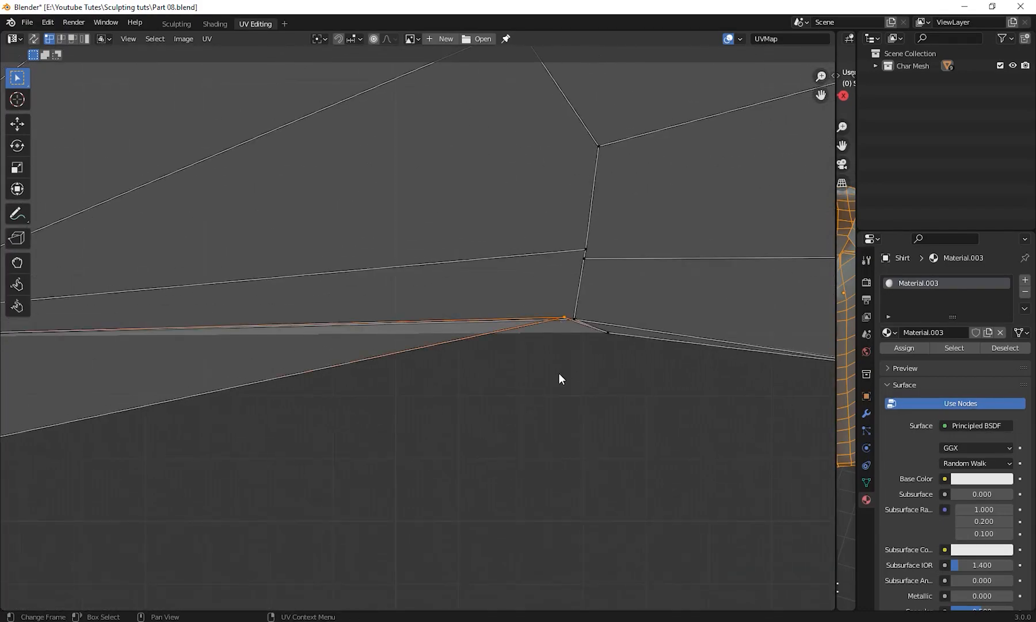
key(g)
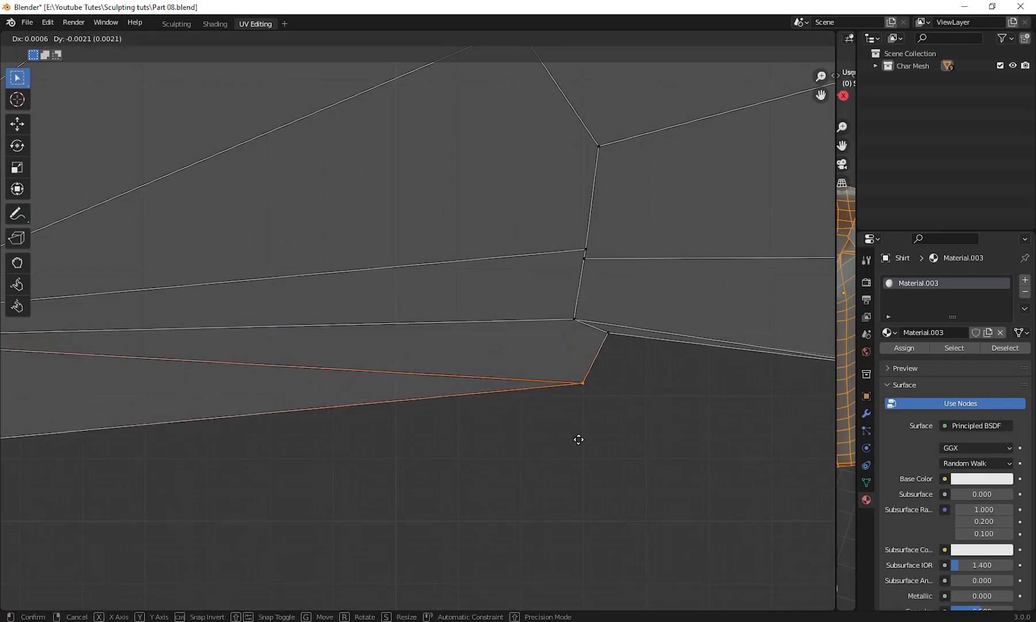
click(616, 398)
key(g)
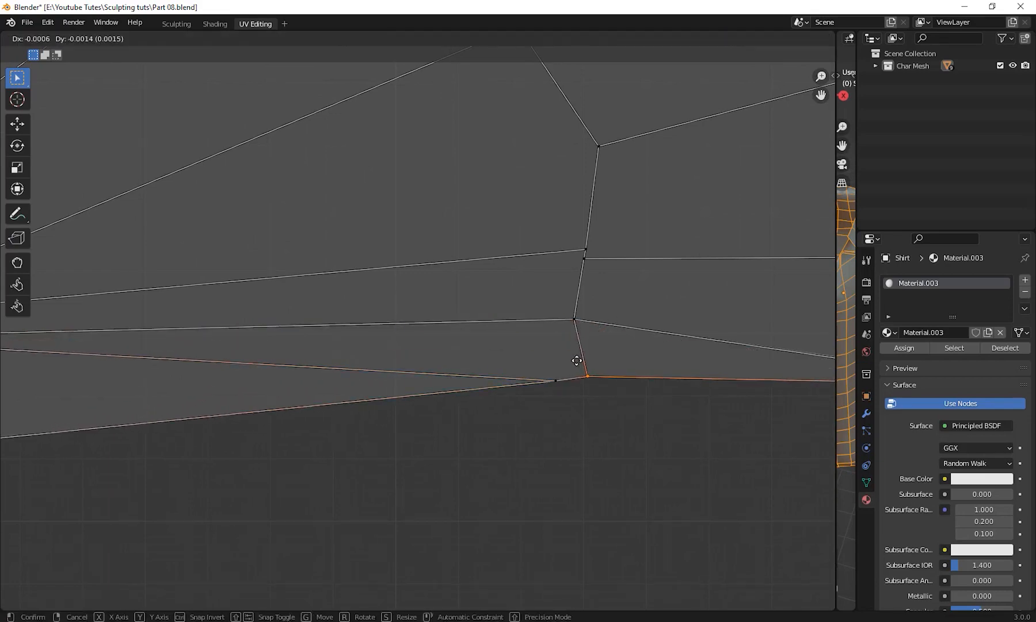
click(611, 403)
scroll(613, 403, down, 3)
scroll(518, 348, up, 6)
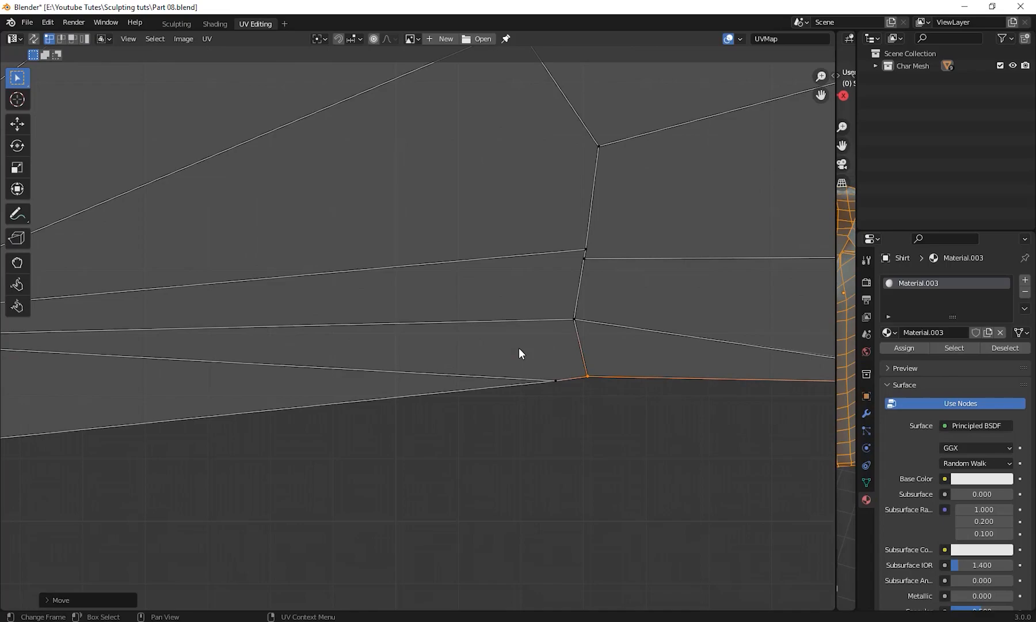
Examine the rest of the shirt's front and back islands for overlapping or distorted UVs, including the collar end
click(592, 265)
scroll(617, 385, down, 8)
scroll(618, 384, down, 3)
middle_drag(624, 285, 625, 189)
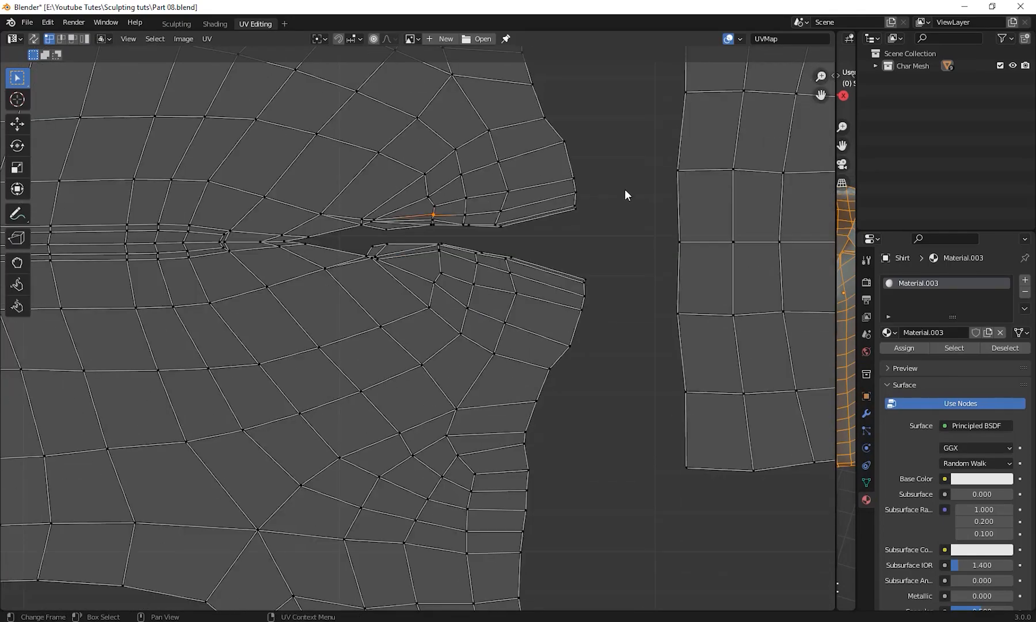
scroll(492, 387, down, 6)
middle_drag(685, 365, 487, 394)
scroll(489, 394, up, 4)
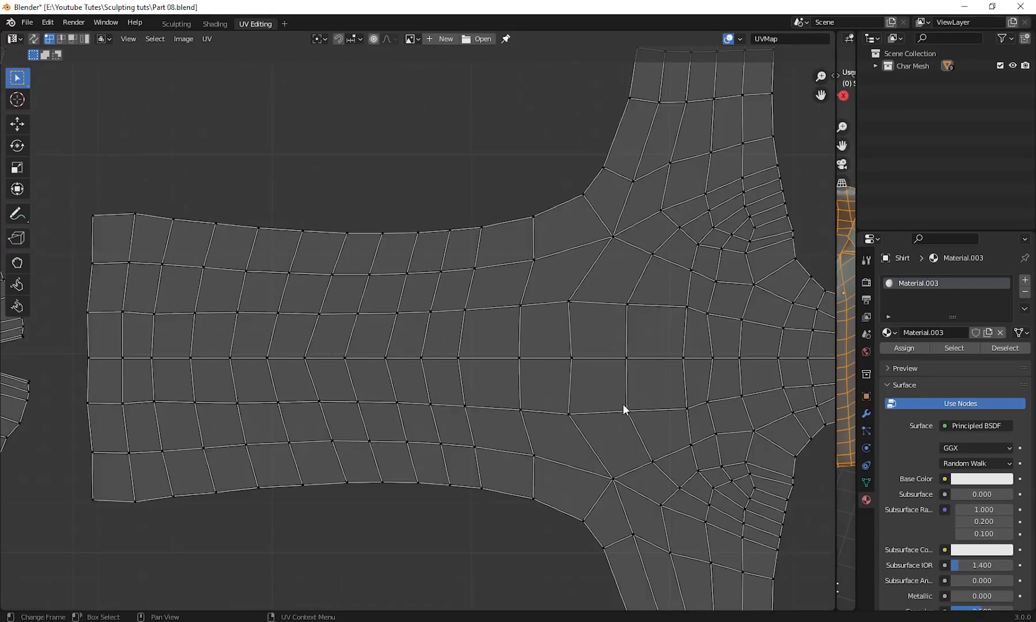
middle_drag(804, 405, 470, 401)
scroll(562, 393, up, 4)
middle_drag(602, 419, 505, 426)
scroll(681, 360, up, 3)
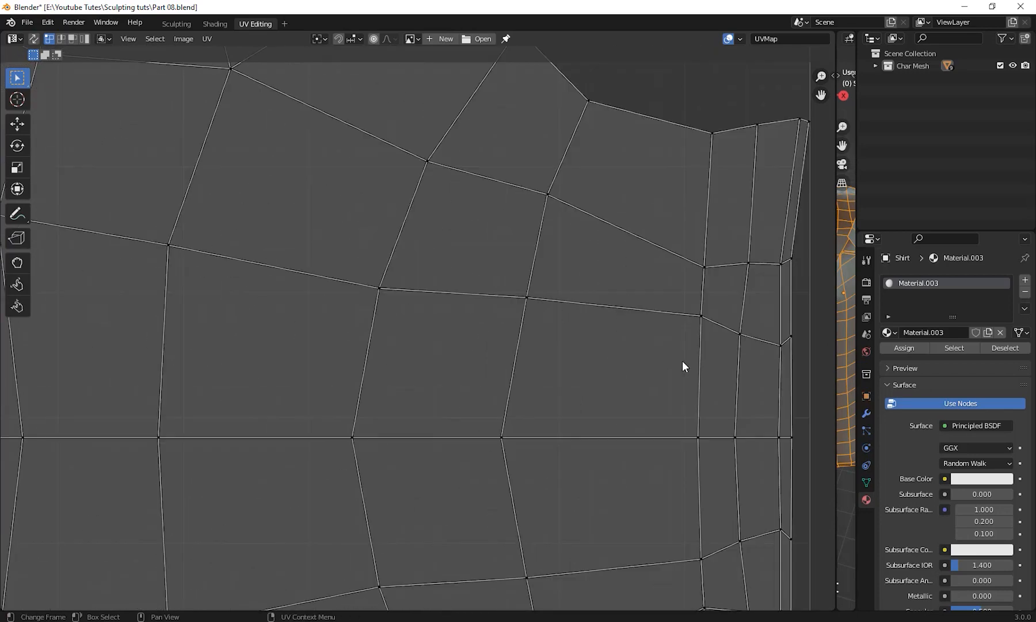
middle_drag(723, 374, 388, 387)
scroll(359, 315, down, 4)
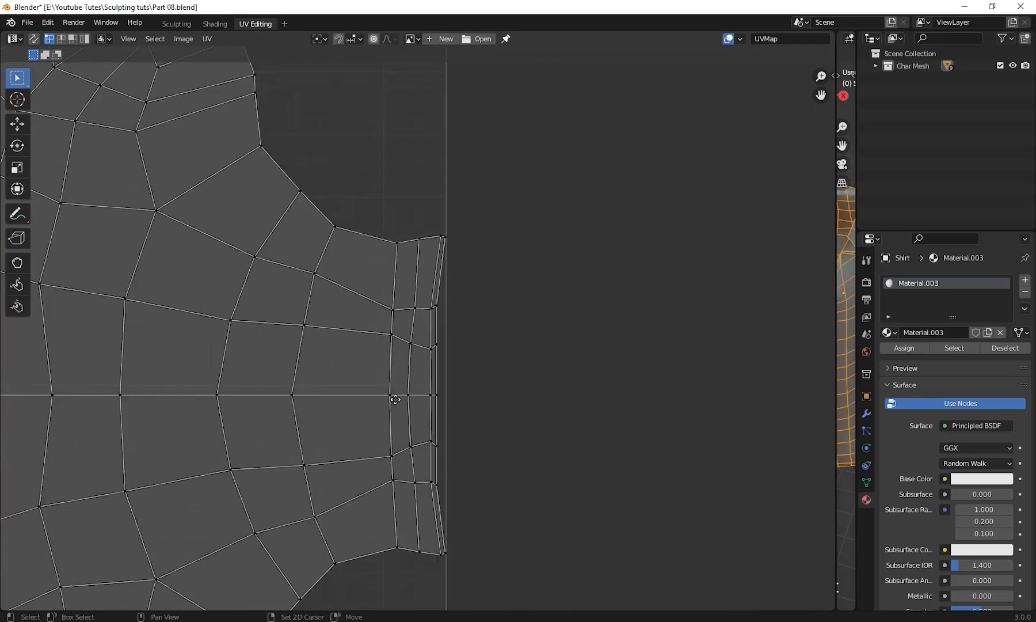
middle_drag(324, 286, 593, 245)
scroll(587, 437, down, 4)
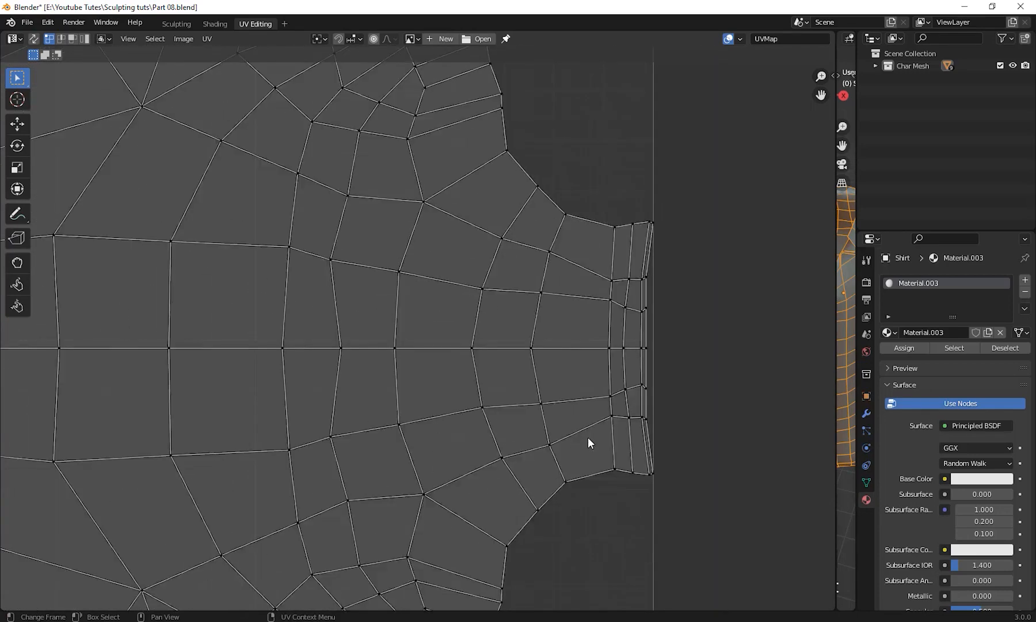
middle_drag(444, 424, 790, 287)
scroll(617, 374, down, 5)
scroll(617, 374, down, 5)
middle_drag(487, 395, 590, 336)
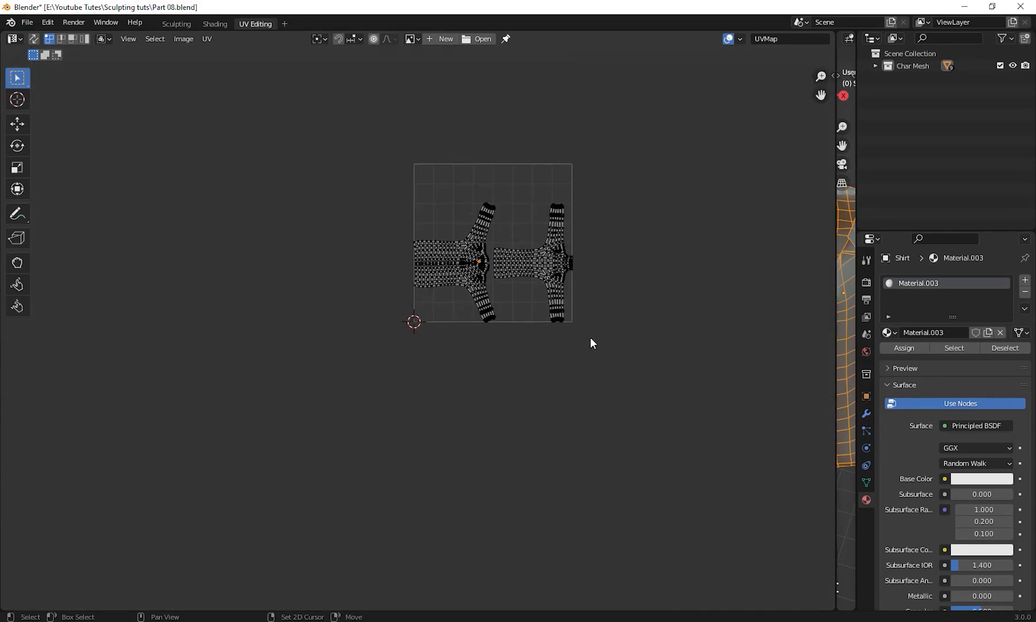
Rotate all of the shirt's UV islands a quarter turn counterclockwise so both collars point upward
drag(328, 147, 763, 464)
middle_drag(689, 418, 617, 487)
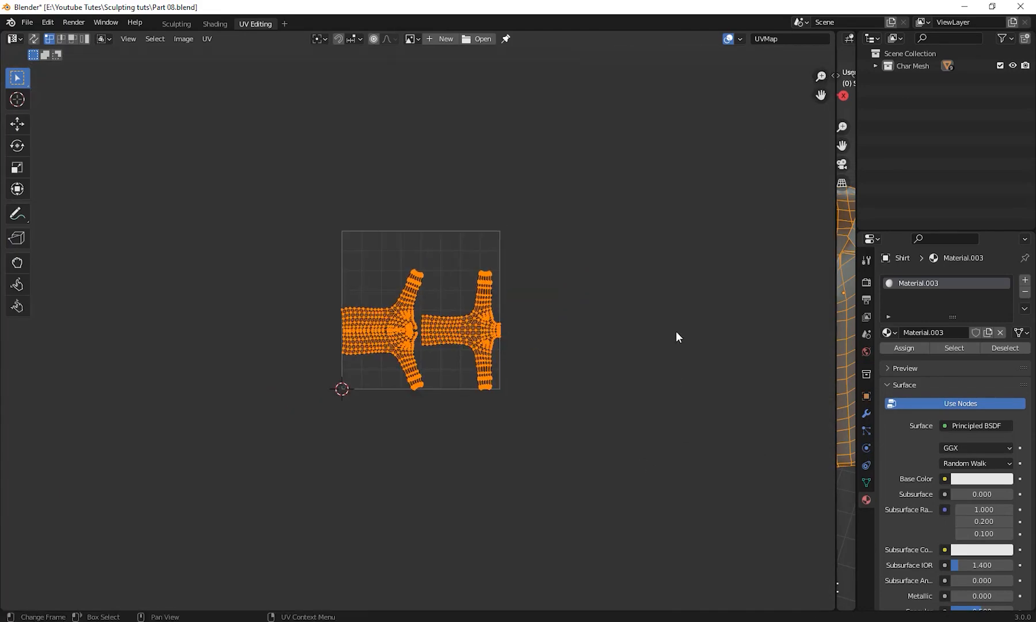
text(r90)
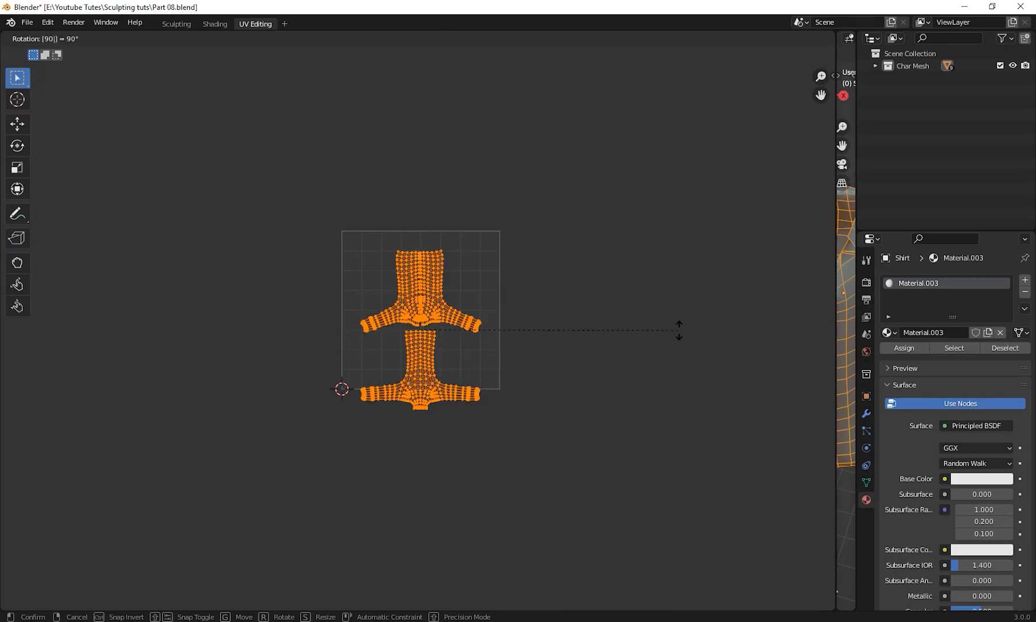
text(90-)
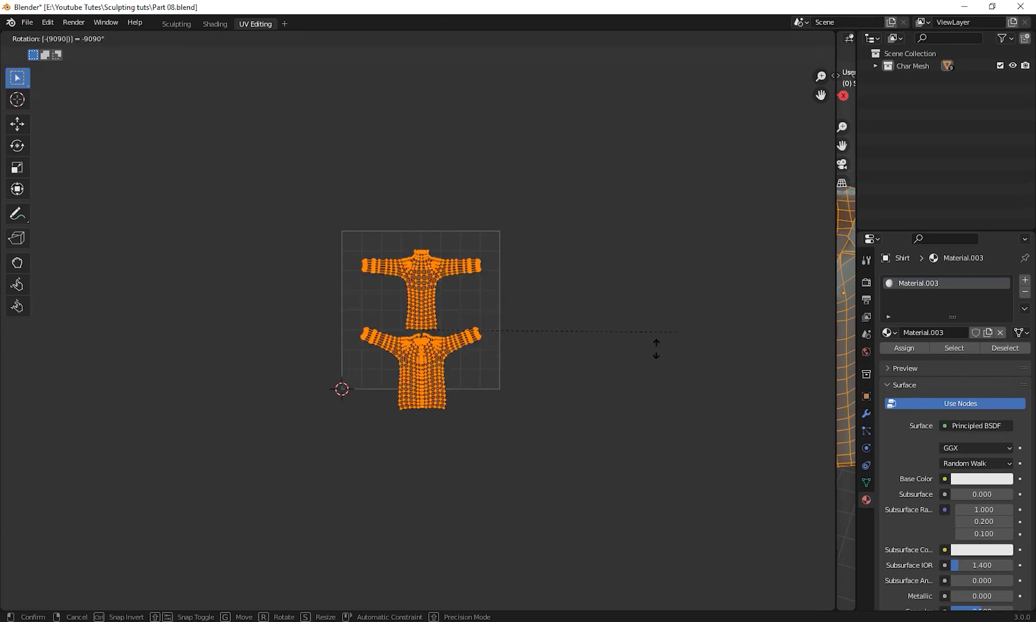
click(651, 350)
scroll(631, 330, up, 6)
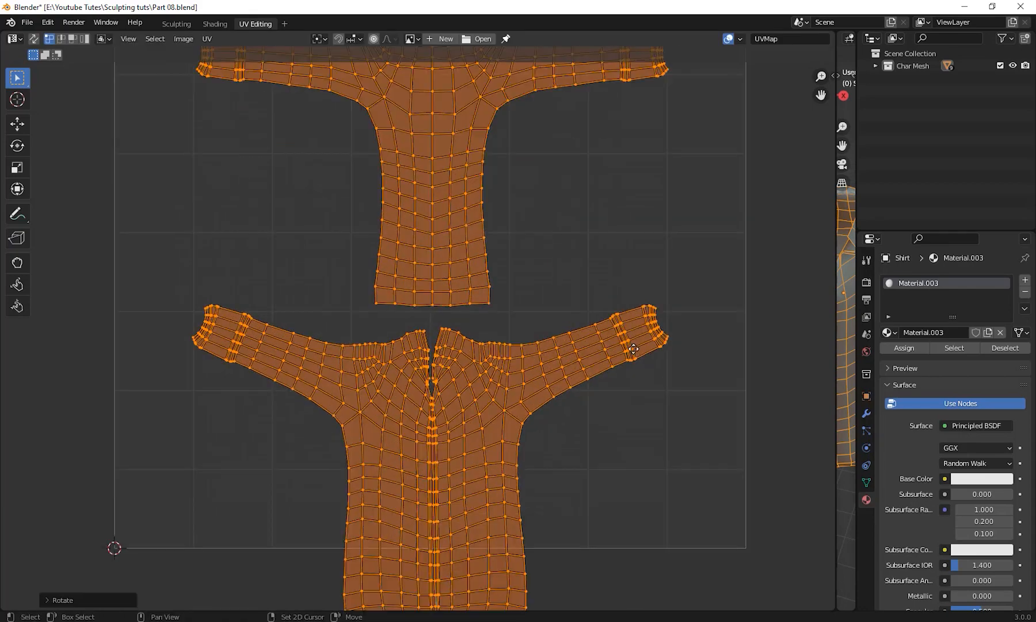
scroll(617, 412, down, 3)
middle_drag(631, 329, 583, 312)
click(633, 354)
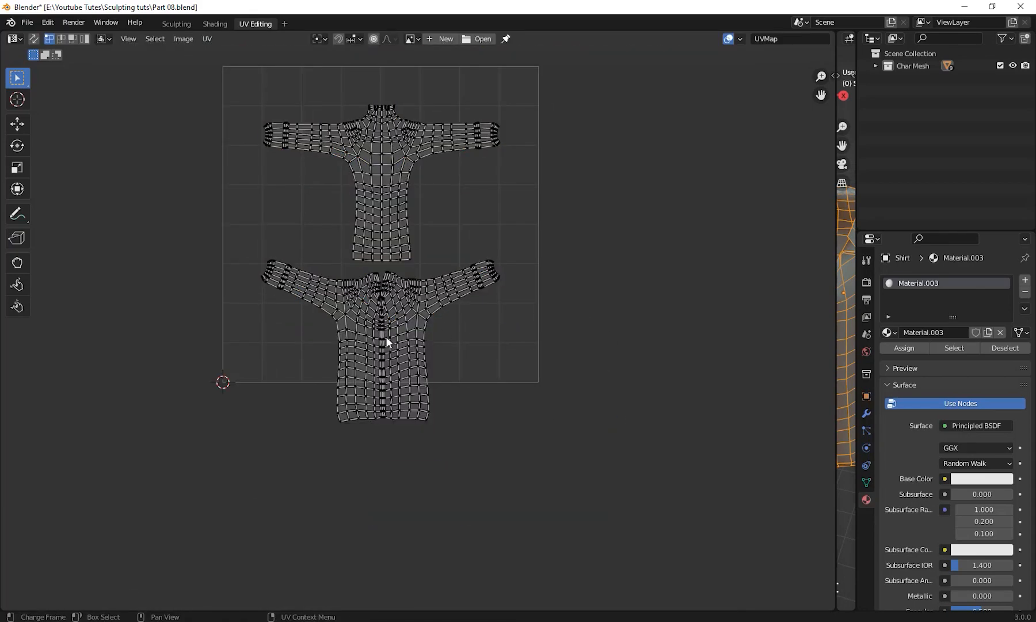
Move all of the shirt's UVs up by about 0.115 and scale them to about 0.97 to fit inside the UV square
scroll(385, 341, down, 2)
middle_drag(416, 348, 431, 380)
key(a)
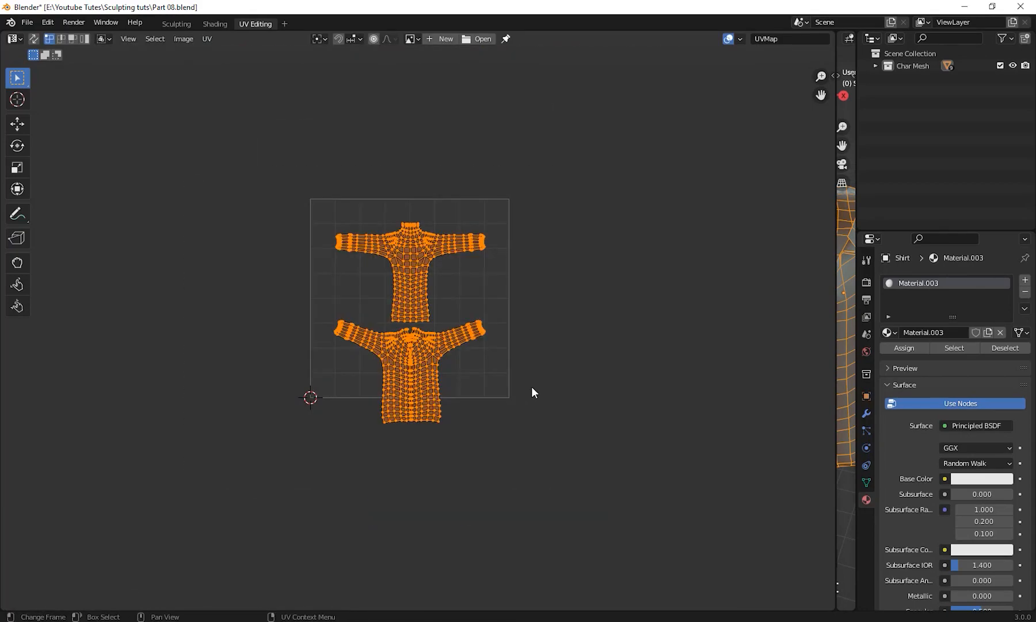
key(g)
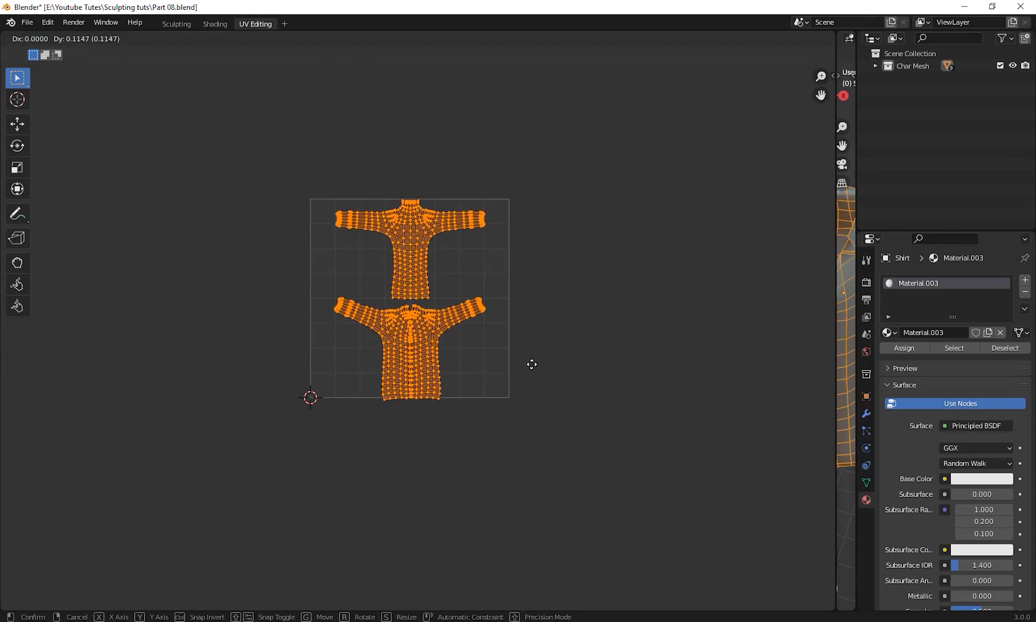
click(531, 364)
key(s)
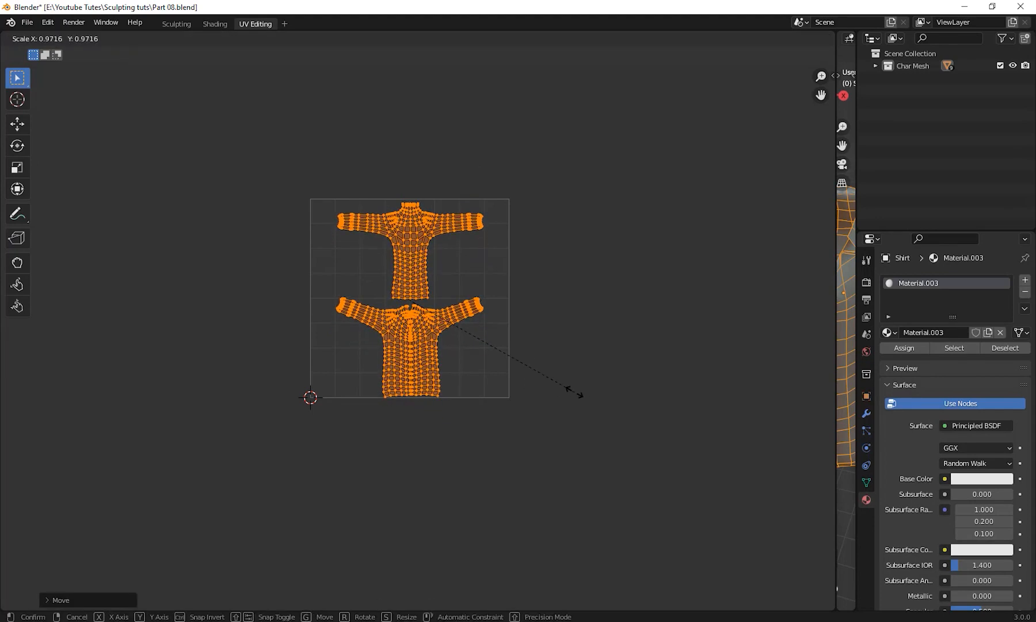
click(570, 391)
scroll(622, 426, down, 3)
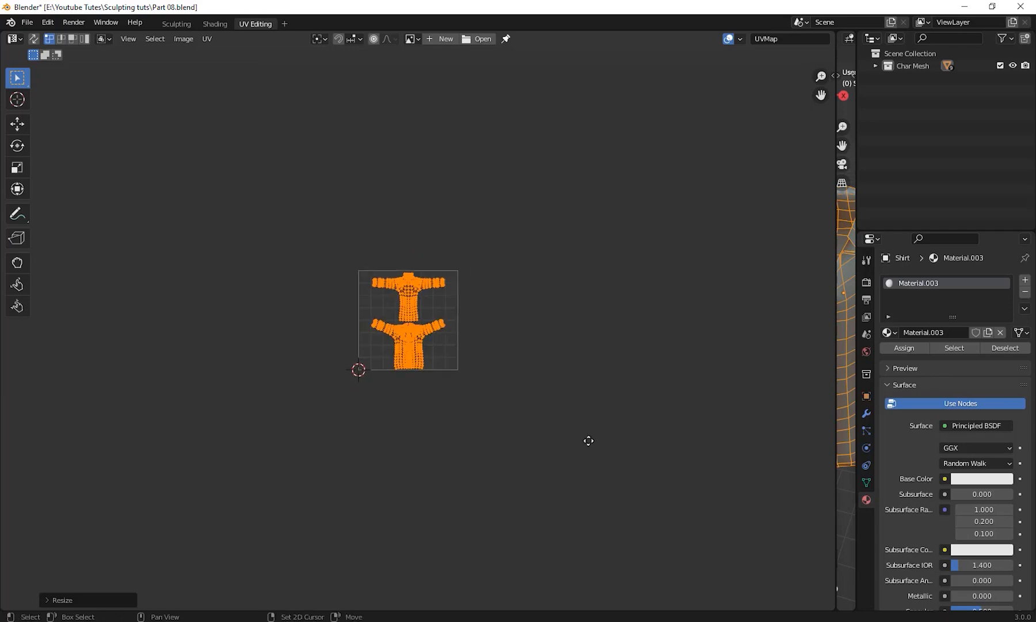
Bring the 3D viewport back beside the UV editor and compare the shirt with its UV layout
drag(829, 379, 248, 377)
shift+middle_drag(494, 403, 281, 360)
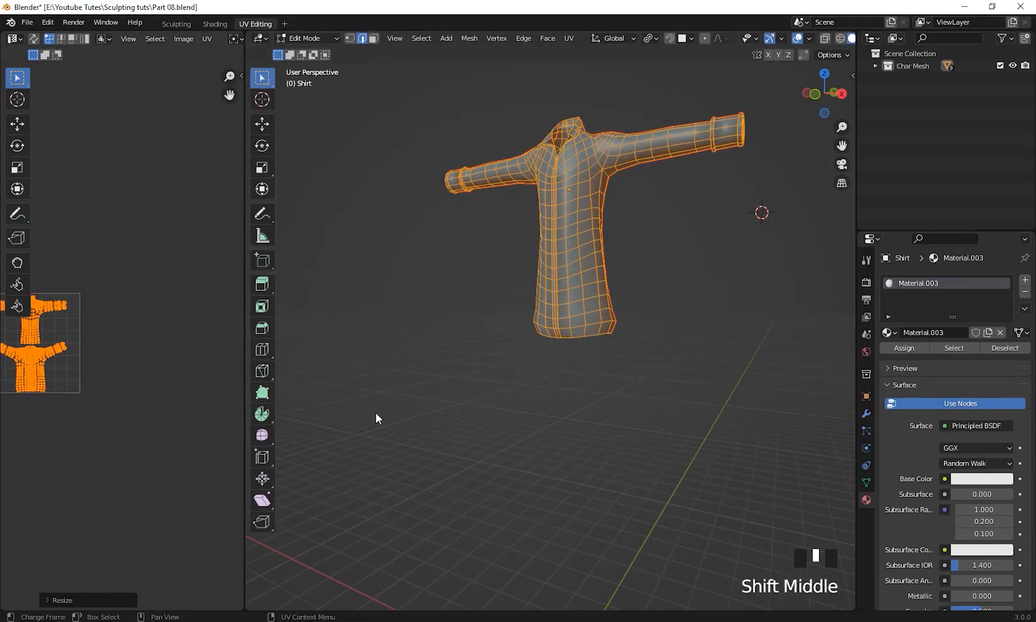
shift+middle_drag(378, 419, 472, 427)
middle_drag(138, 377, 192, 375)
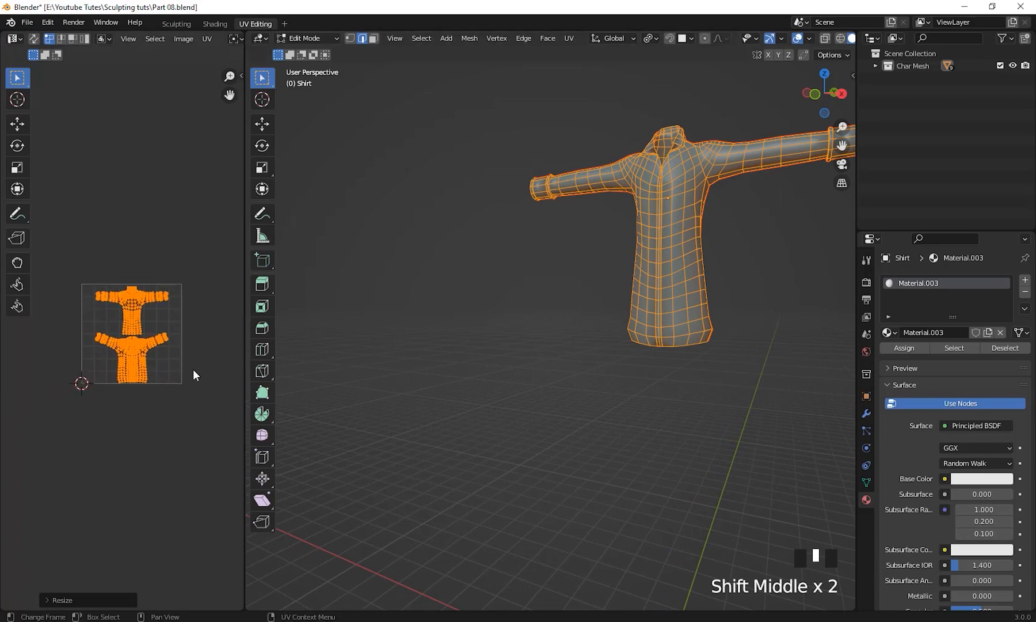
scroll(194, 371, up, 3)
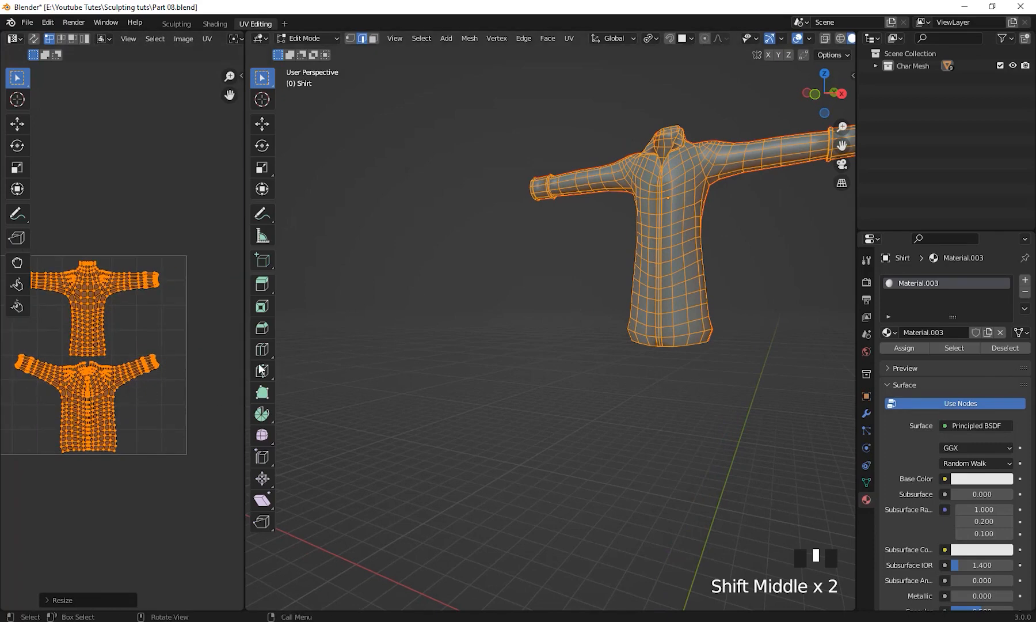
drag(247, 366, 476, 371)
scroll(293, 410, up, 4)
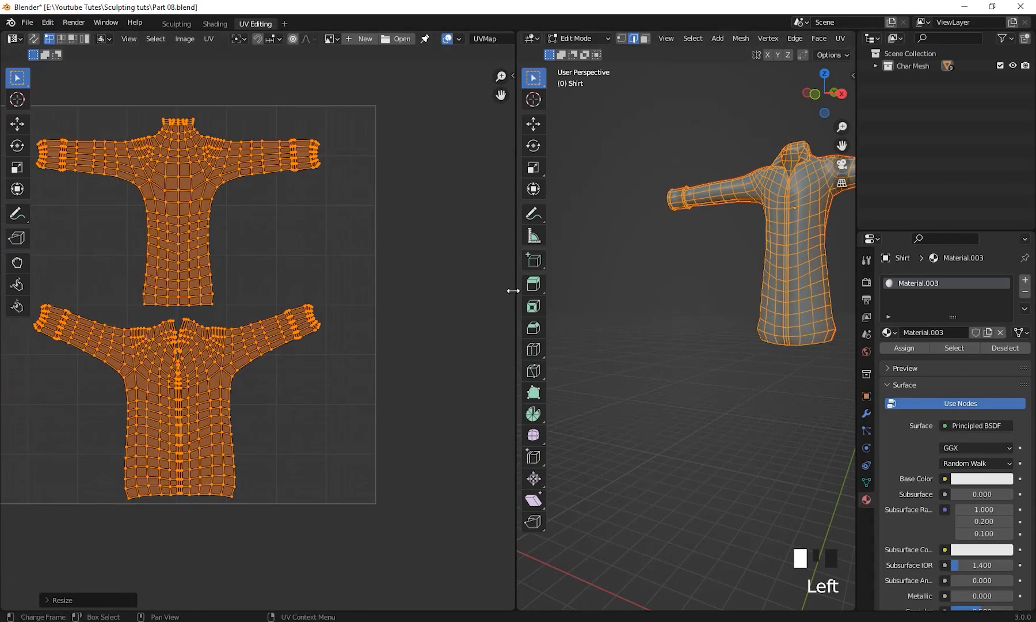
Shrink the UV editor, switch the shirt to Object Mode and look over the mesh
drag(513, 291, 68, 294)
scroll(548, 345, down, 3)
shift+middle_drag(548, 345, 581, 404)
key(Tab)
click(571, 360)
click(588, 433)
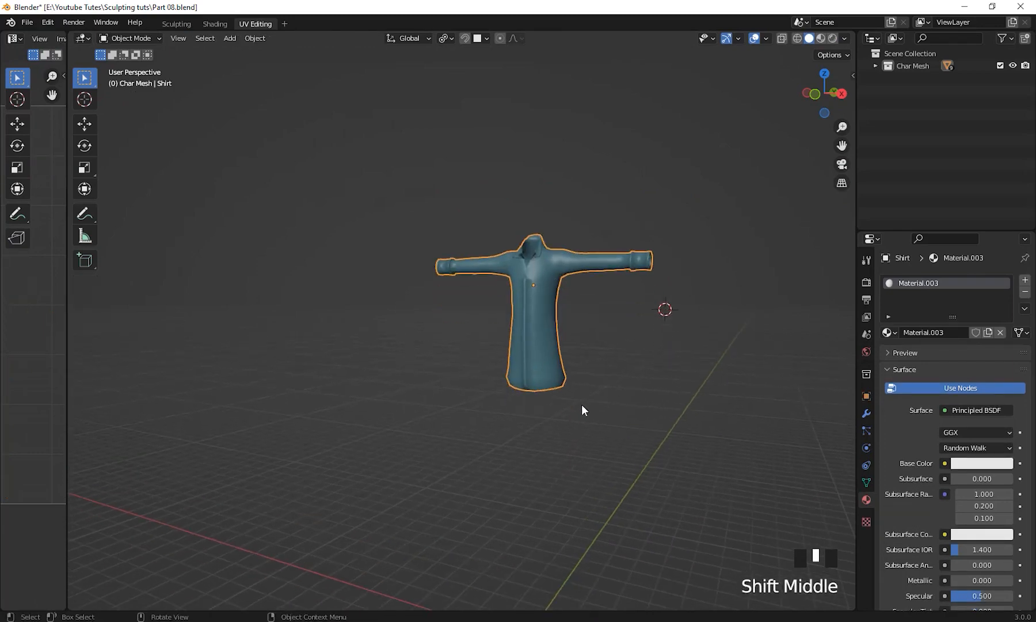
scroll(582, 402, up, 2)
shift+middle_drag(646, 383, 615, 383)
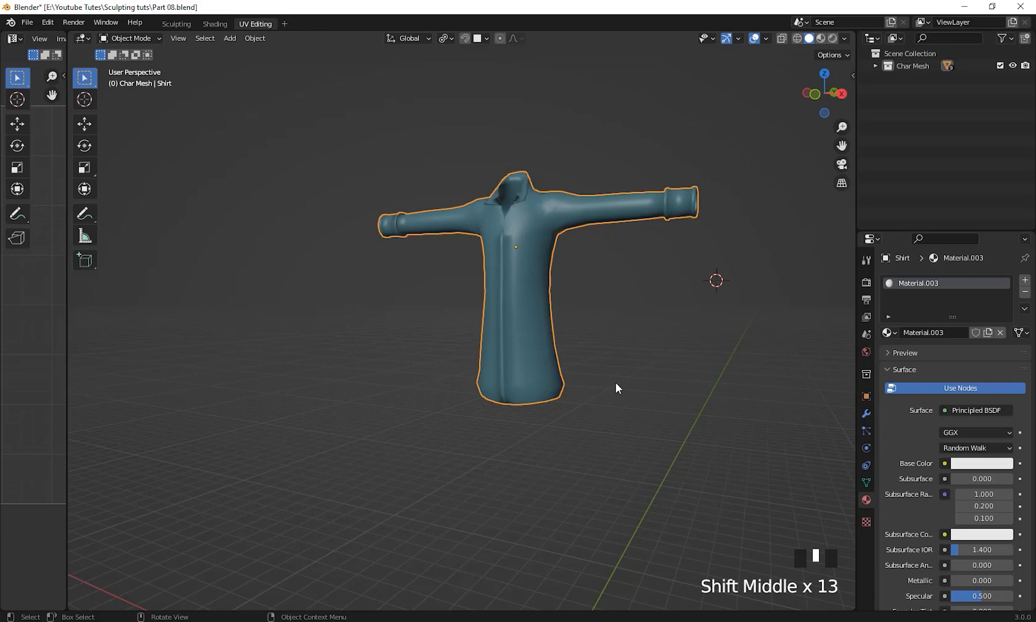
shift+middle_drag(598, 414, 573, 479)
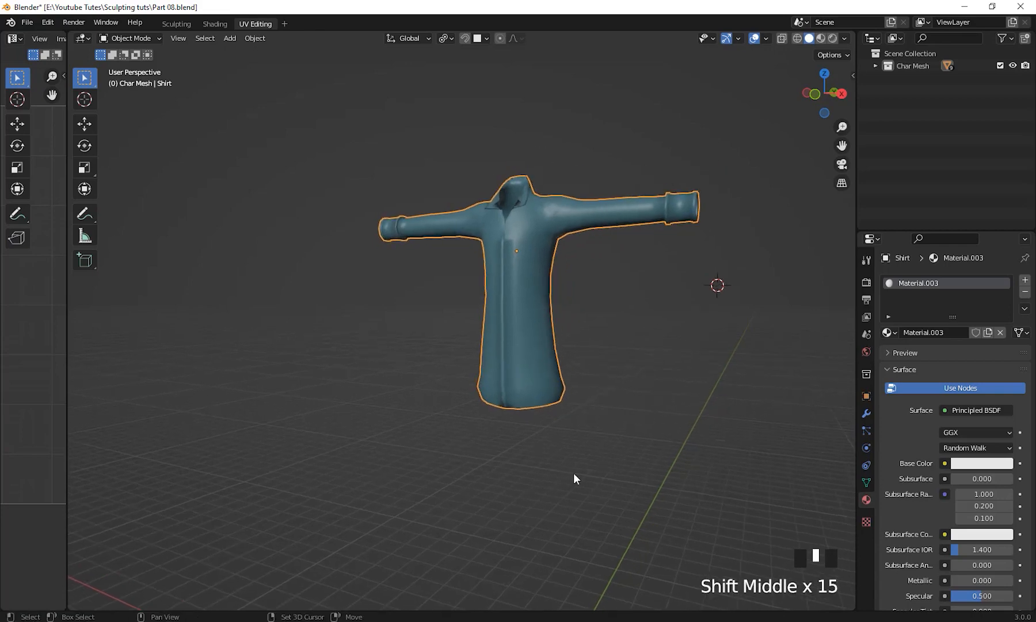
middle_drag(643, 256, 418, 442)
middle_drag(603, 449, 578, 409)
Reveal the full character, select the trousers and widen the 3D viewport
key(Tab)
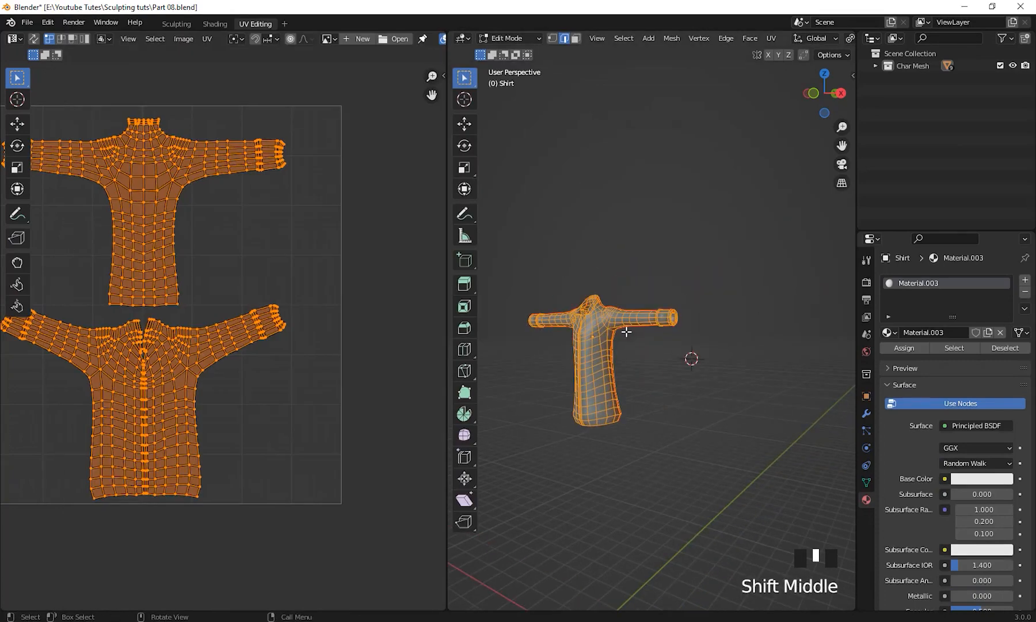
key(Tab)
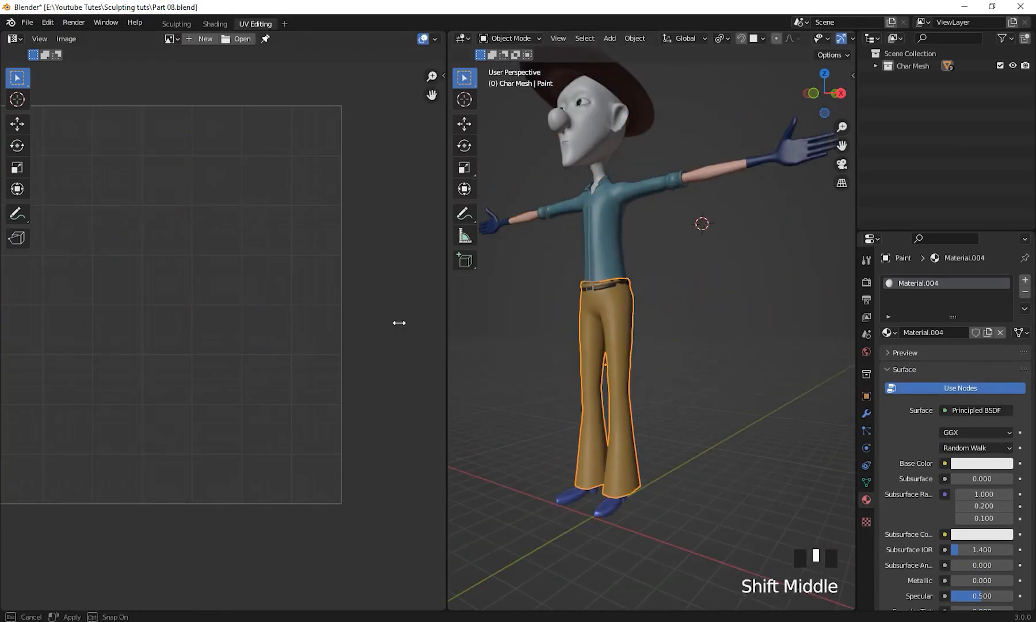
drag(447, 334, 400, 345)
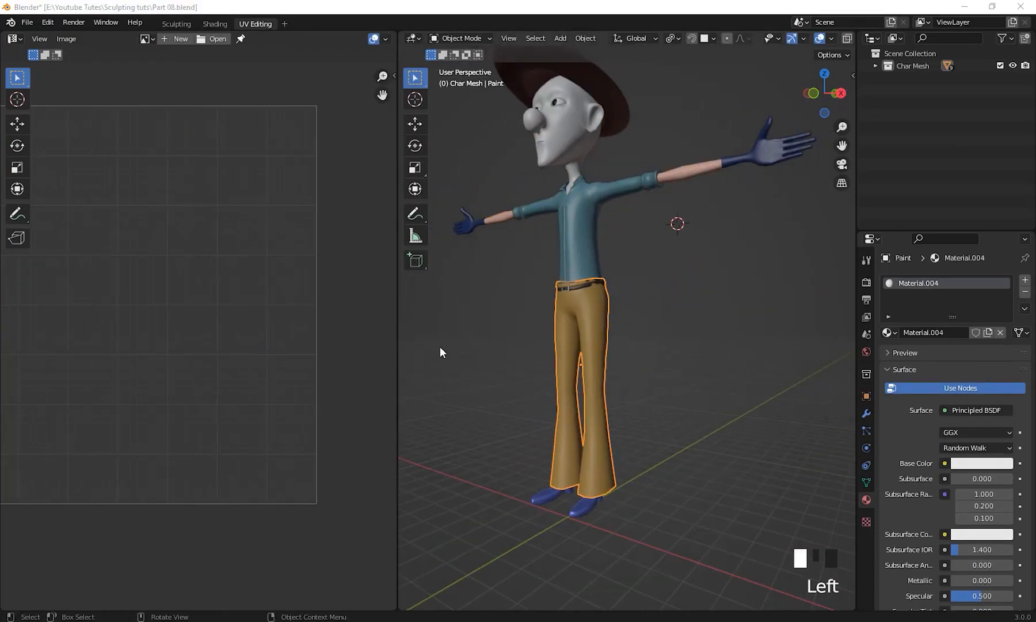
middle_drag(439, 352, 398, 370)
drag(398, 370, 355, 370)
Isolate the trousers by hiding every other mesh
key(Tab)
key(a)
middle_drag(616, 397, 626, 377)
key(Tab)
key(shift+h)
Mark seams along the trousers' legs to separate the front from the back
key(Tab)
scroll(626, 378, up, 2)
click(632, 426)
mouse_move(611, 321)
middle_down()
mouse_move(622, 243)
mouse_move(614, 321)
middle_up()
scroll(636, 397, down, 2)
middle_drag(639, 443, 691, 426)
key(u)
click(626, 360)
Select all of the trousers' geometry in front view and project its UVs from that view
middle_drag(626, 359, 655, 330)
key(a)
key(KP_1)
key(u)
click(593, 261)
drag(129, 288, 220, 429)
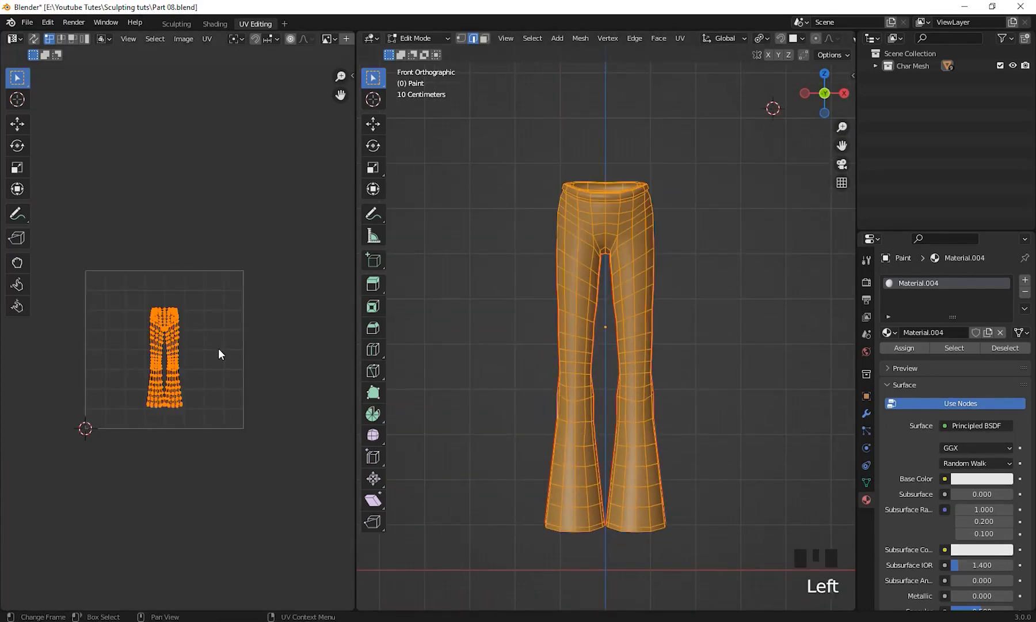
Unwrap the trousers along the marked seams and rotate all of their UVs by 90°
key(u)
middle_drag(224, 365, 249, 395)
drag(78, 290, 335, 514)
text(r90)
key(Return)
Reposition the trousers' UVs over the UV square and adjust the placement of one island separately
key(g)
click(278, 397)
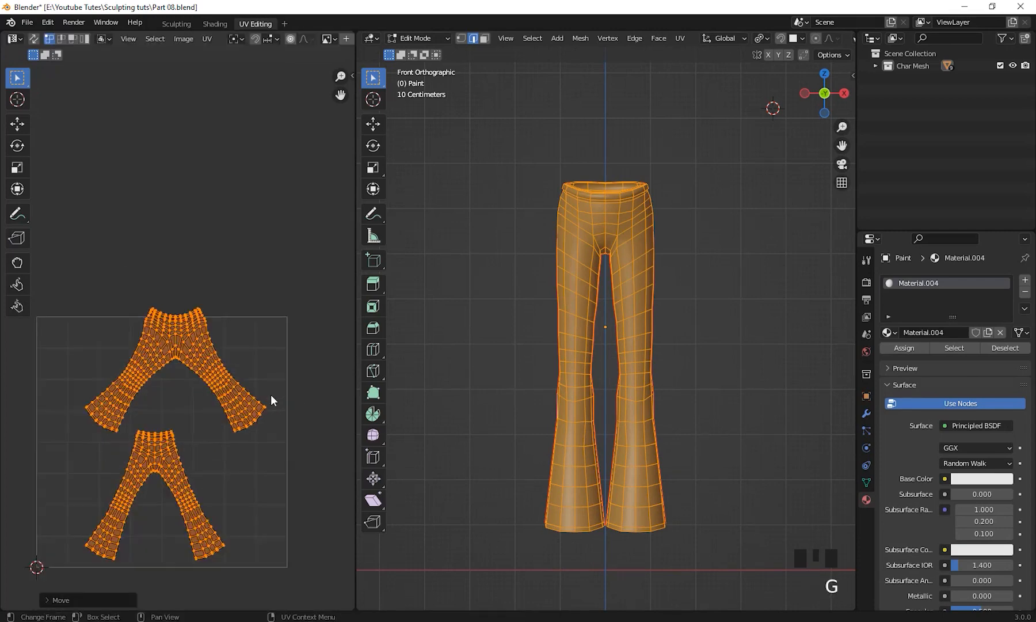
key(l)
key(g)
click(262, 363)
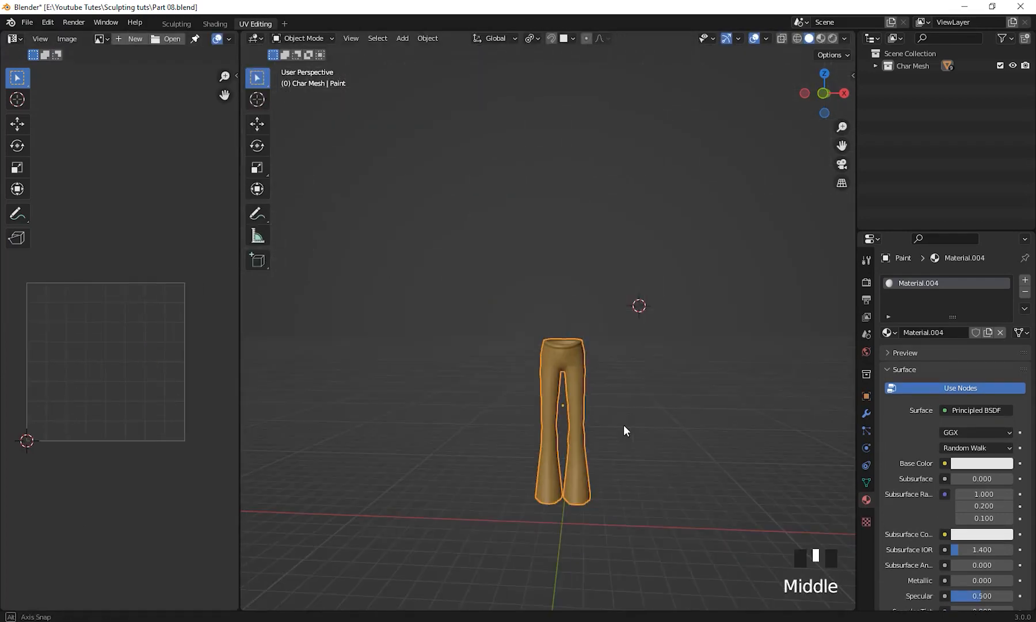
Finish editing the trousers and reveal all of the character's hidden meshes
key(Tab)
shift+middle_drag(622, 427, 632, 388)
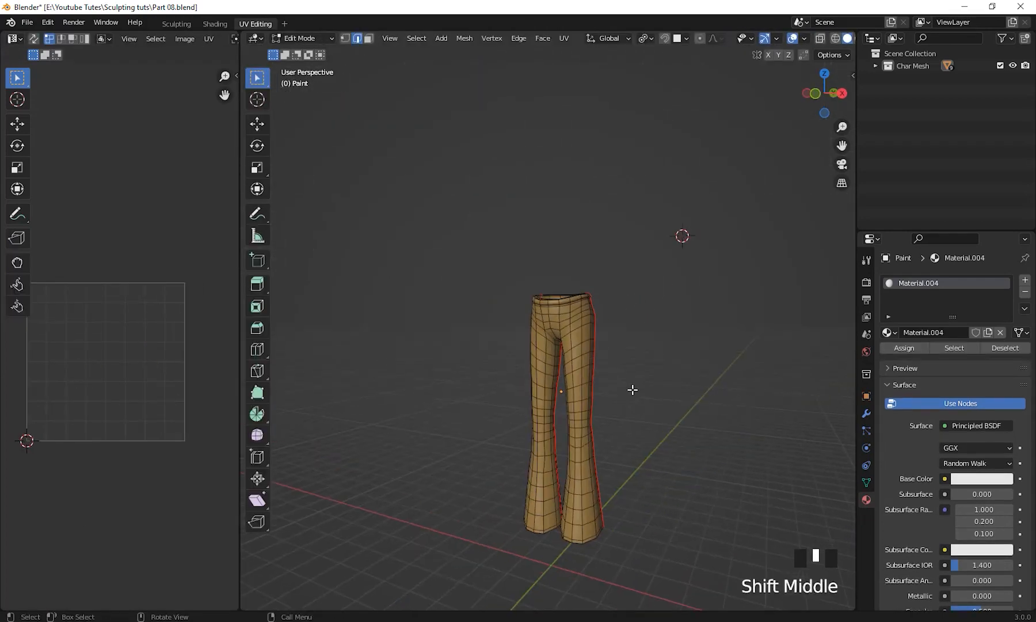
key(Tab)
scroll(638, 261, up, 2)
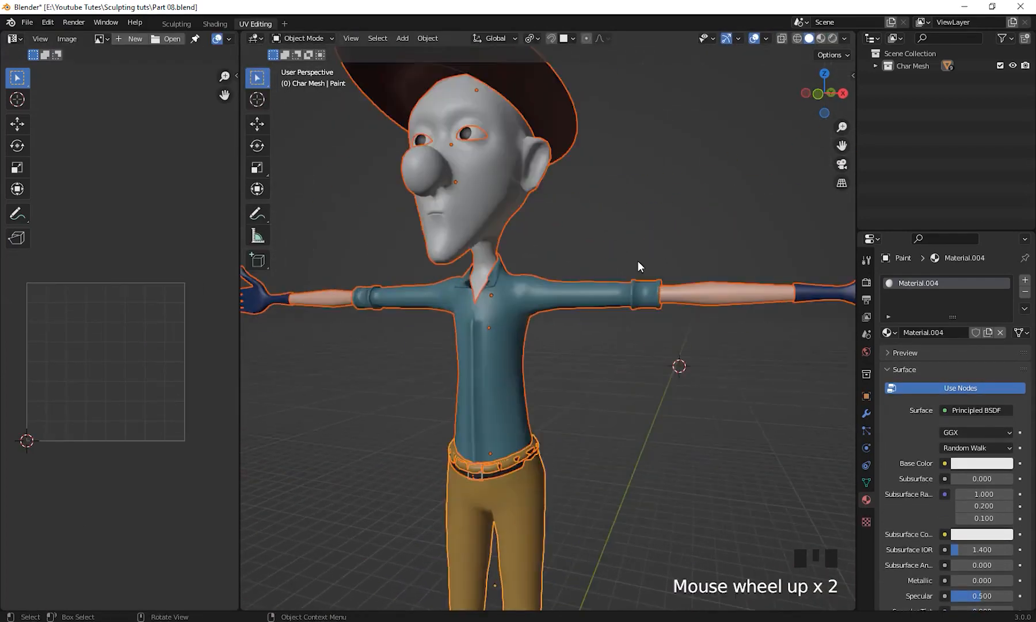
click(553, 115)
mouse_move(581, 322)
shift+middle_down()
mouse_move(555, 372)
mouse_move(600, 354)
shift+middle_up()
click(662, 292)
scroll(599, 322, down, 4)
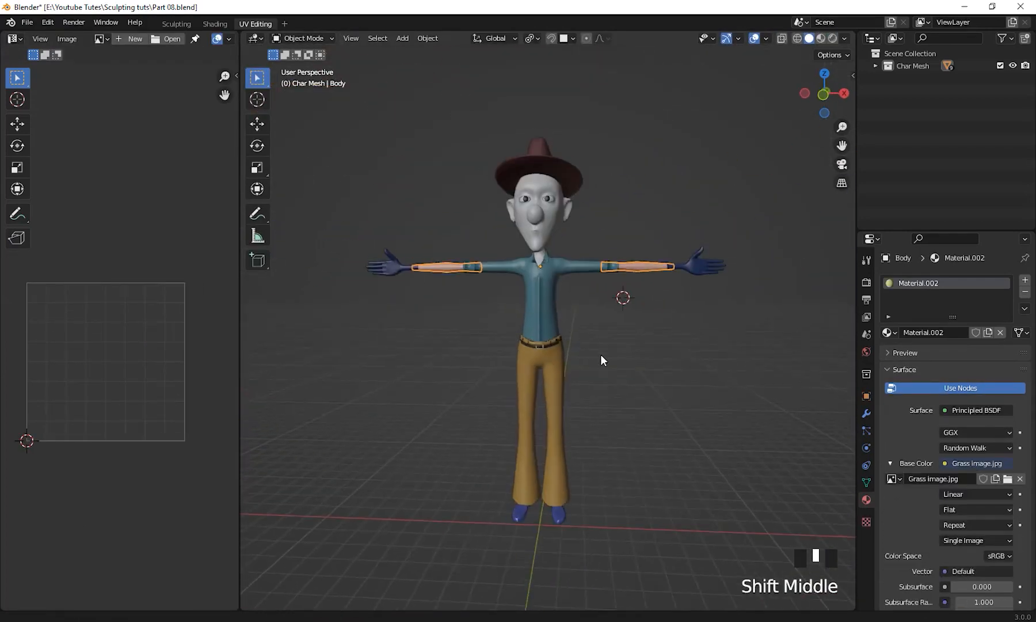
Isolate the shoes by hiding all other meshes and open them in edit mode
shift+middle_drag(518, 346, 471, 276)
click(454, 362)
mouse_move(489, 392)
middle_down()
mouse_move(546, 399)
mouse_move(614, 438)
mouse_move(650, 414)
mouse_move(636, 439)
mouse_move(640, 401)
mouse_move(513, 262)
mouse_move(597, 337)
mouse_move(469, 395)
mouse_move(526, 402)
mouse_move(430, 402)
mouse_move(569, 354)
mouse_move(680, 355)
mouse_move(406, 402)
mouse_move(663, 201)
middle_up()
key(shift+h)
scroll(614, 438, down, 2)
scroll(621, 426, up, 3)
key(Tab)
Select the edge loop around the shoe's ankle
alt+shift+click(597, 338)
scroll(664, 201, up, 2)
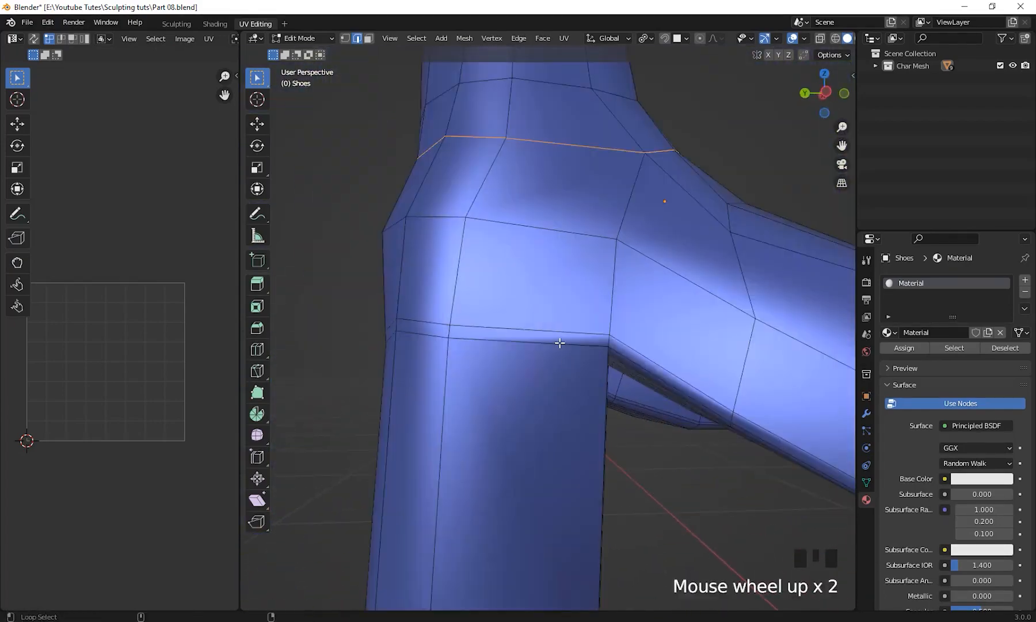
scroll(458, 356, down, 5)
middle_drag(458, 356, 508, 504)
scroll(331, 396, down, 6)
scroll(538, 456, up, 3)
scroll(507, 504, up, 2)
Select edge paths along the shoes, undo the last selection, and mark the selected edges as seams
ctrl+drag(391, 382, 533, 544)
middle_drag(575, 452, 368, 372)
ctrl+drag(367, 372, 517, 412)
middle_drag(518, 412, 679, 374)
shift+middle_drag(679, 374, 687, 407)
ctrl+drag(743, 495, 588, 401)
scroll(539, 442, up, 4)
ctrl+drag(524, 478, 686, 586)
middle_drag(685, 545, 633, 289)
key(ctrl+z)
key(u)
click(633, 362)
Select all of the shoes' geometry and unwrap it along the marked seams
middle_drag(633, 369, 625, 423)
key(a)
drag(240, 357, 149, 357)
key(u)
click(374, 349)
Reveal all hidden meshes, open the gloves in edit mode and display their modifier settings
shift+middle_drag(541, 368, 575, 598)
scroll(604, 446, down, 2)
key(Tab)
key(alt+h)
click(611, 354)
key(Tab)
middle_drag(665, 465, 619, 552)
scroll(588, 427, up, 7)
middle_drag(588, 427, 595, 489)
click(866, 413)
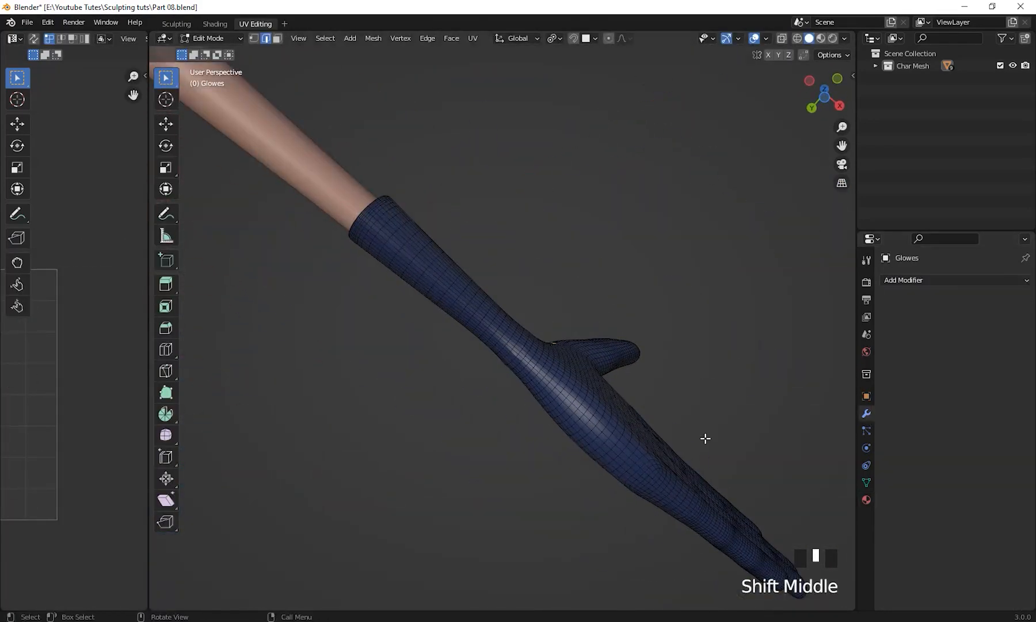
Select the edge loop separating the gloves' palm side from the back and mark it as a seam
shift+middle_drag(705, 439, 661, 429)
middle_drag(627, 489, 605, 489)
scroll(530, 438, up, 3)
scroll(530, 438, down, 4)
middle_drag(530, 438, 155, 467)
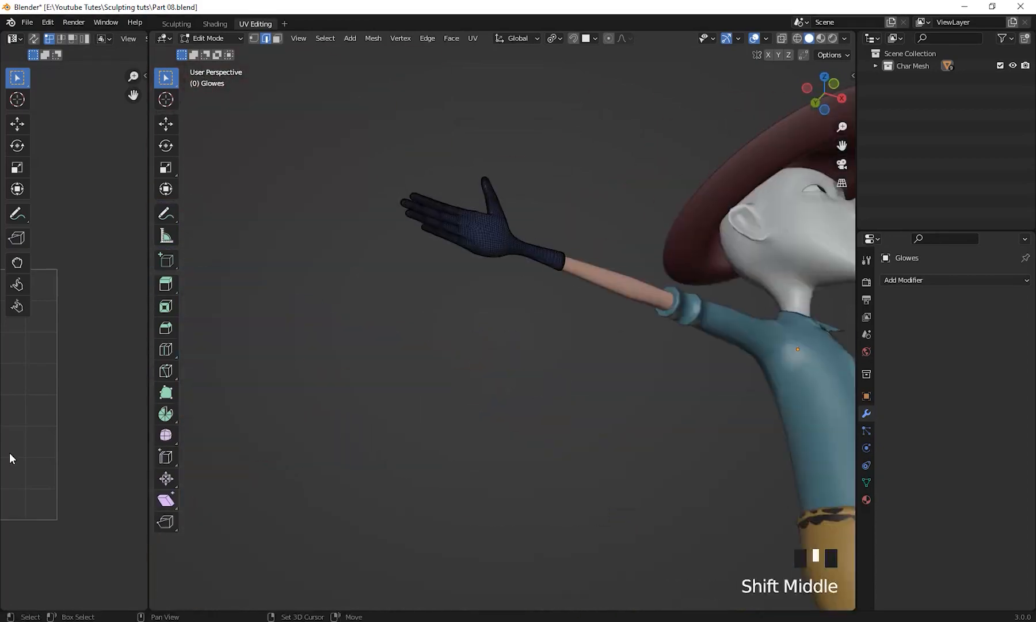
shift+middle_drag(11, 458, 38, 501)
middle_drag(368, 242, 437, 397)
shift+middle_drag(438, 397, 587, 259)
alt+shift+click(601, 416)
scroll(625, 417, down, 7)
middle_drag(644, 417, 588, 386)
right_click(588, 386)
click(575, 271)
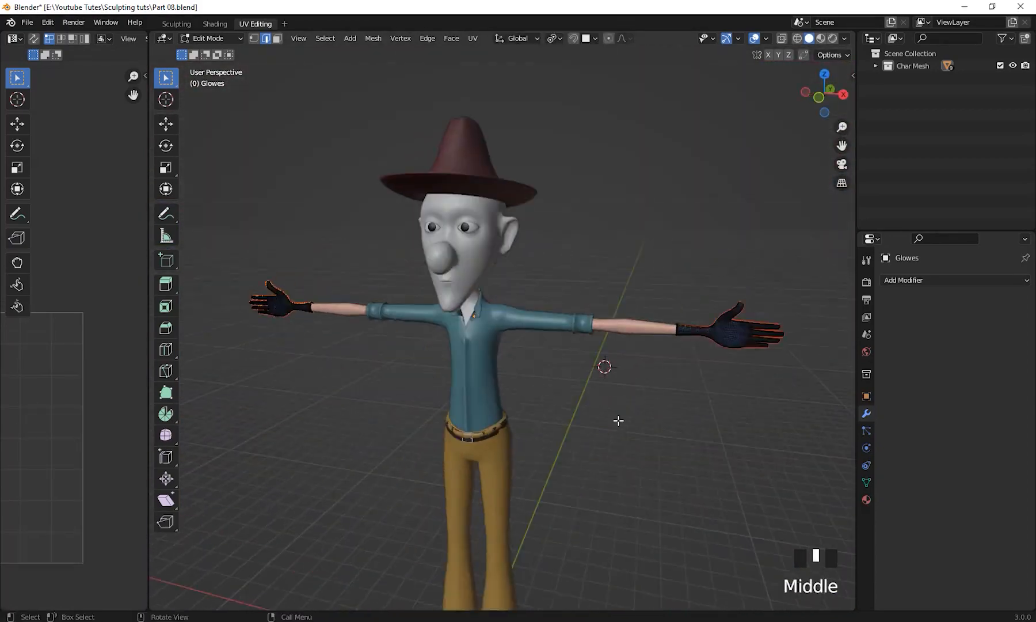
Select all of the gloves' geometry and unwrap it along the marked seams in an enlarged UV view
key(a)
drag(149, 429, 713, 432)
right_click(485, 364)
click(485, 362)
click(485, 362)
drag(49, 165, 161, 185)
Move individual glove UV islands apart so they are spaced within the UV square
scroll(326, 366, up, 3)
key(l)
key(g)
scroll(438, 258, down, 3)
click(339, 423)
key(l)
key(g)
click(276, 267)
click(346, 330)
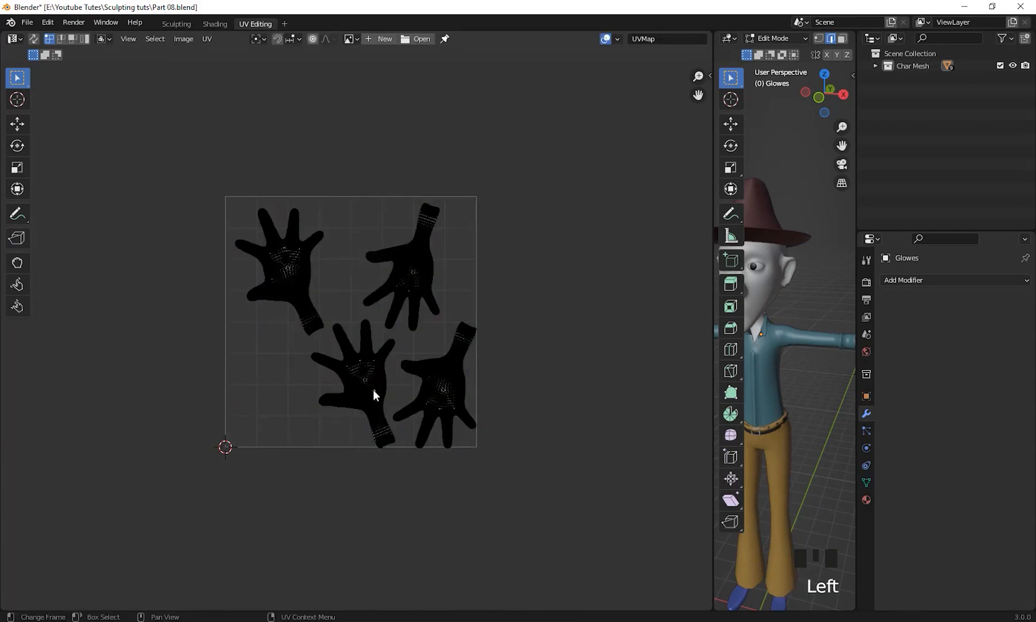
Rotate the lower-middle glove UV island to adjust its orientation in the layout
key(l)
key(r)
click(380, 320)
click(546, 418)
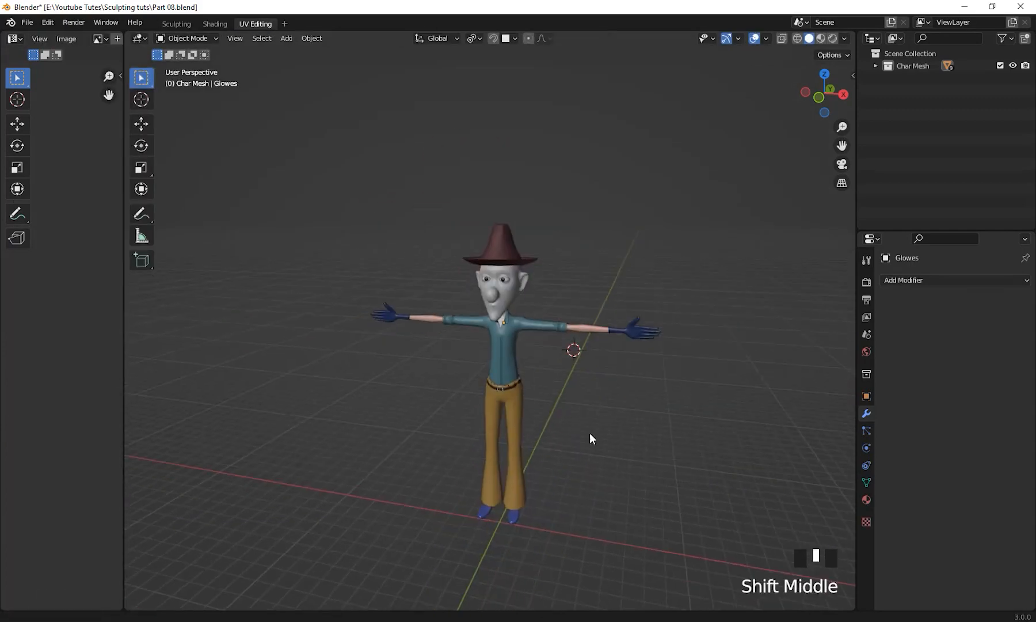
Open the head mesh in edit mode and examine its UV layout alongside the model
middle_drag(590, 433, 599, 448)
click(558, 338)
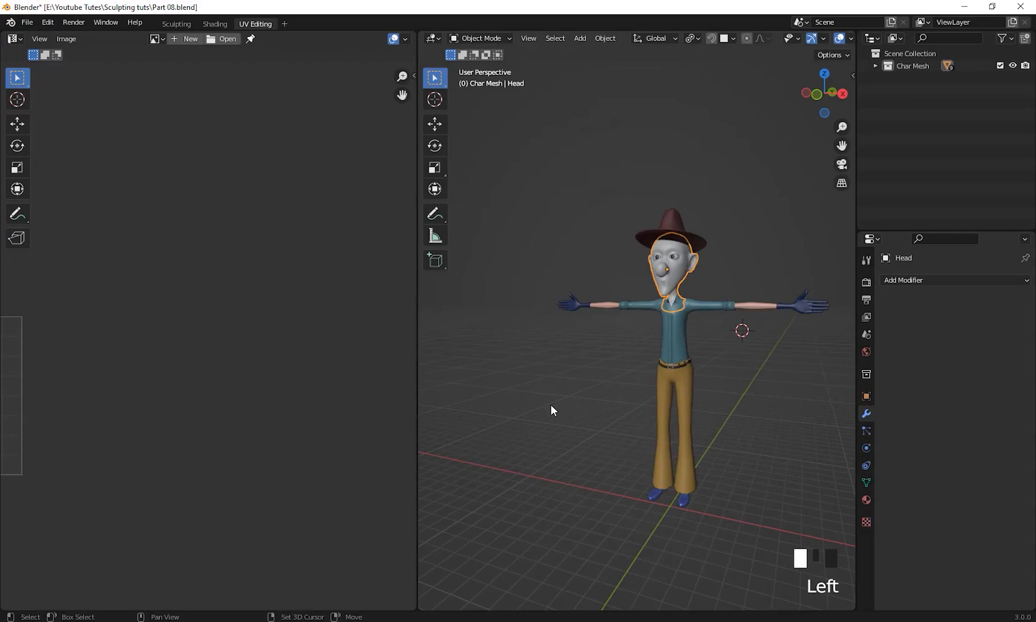
key(Tab)
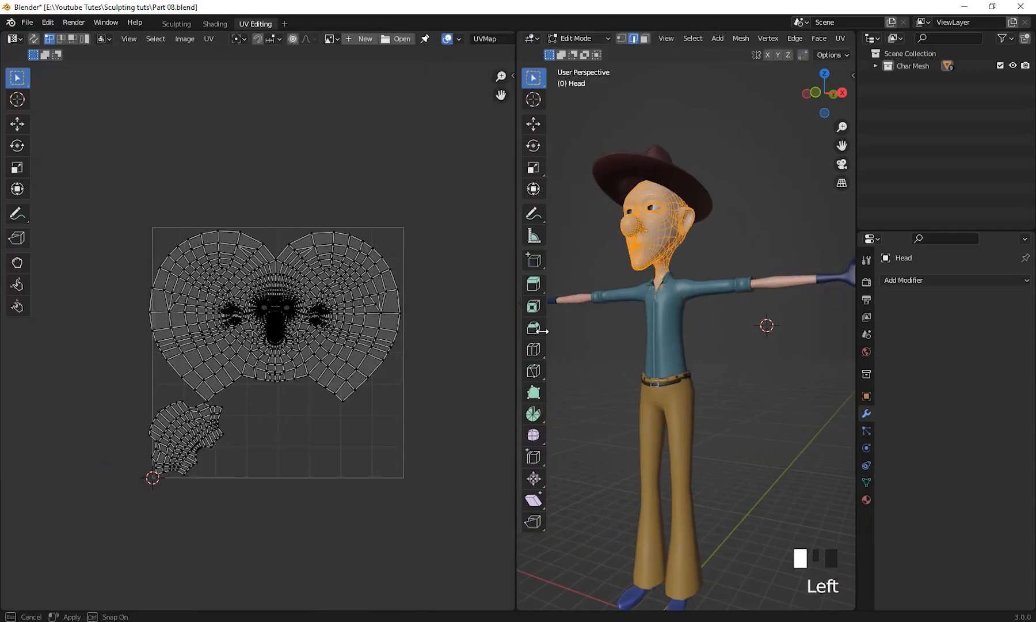
shift+middle_drag(748, 403, 767, 420)
scroll(363, 456, up, 2)
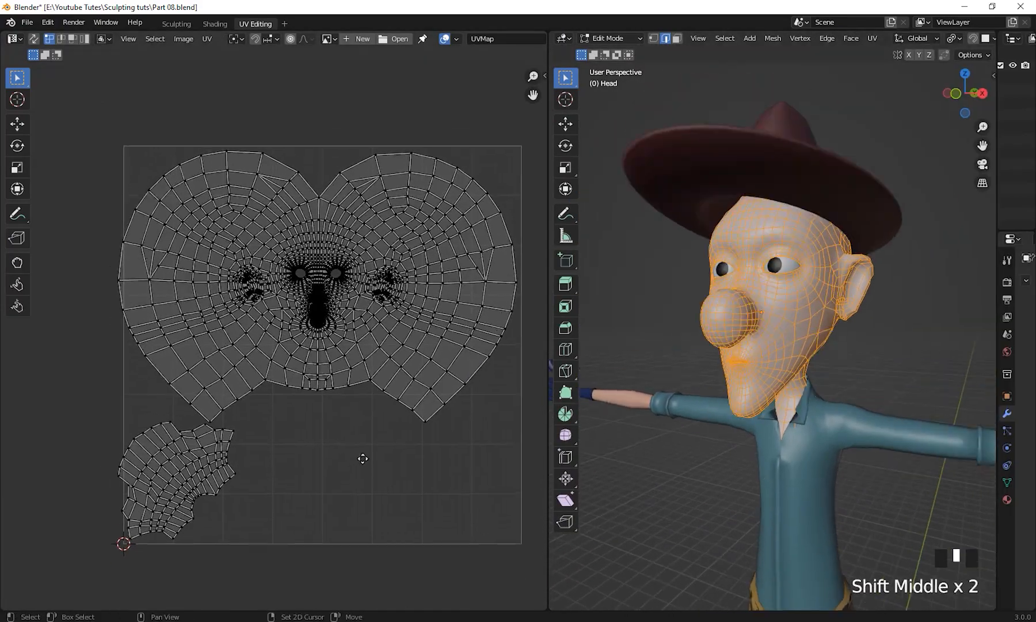
shift+middle_drag(677, 483, 623, 431)
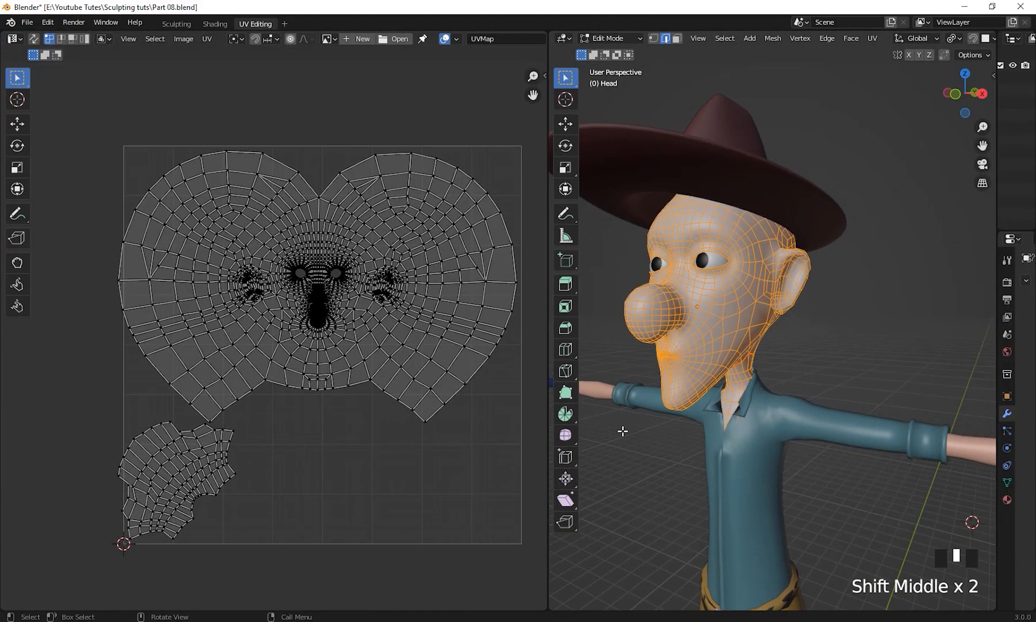